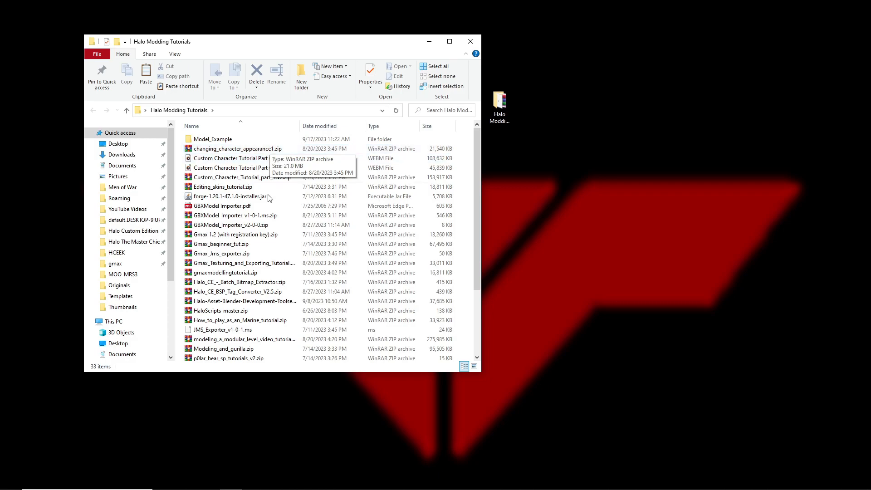
Locate the Halo-Asset-Blender-Development-Toolset-master.zip archive in the Halo Modding Tutorials folder
left_click(208, 301)
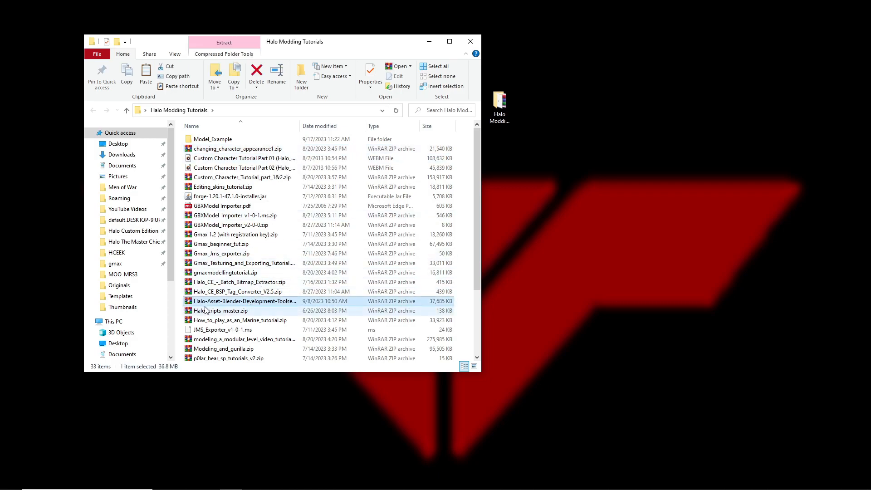
left_click(239, 303)
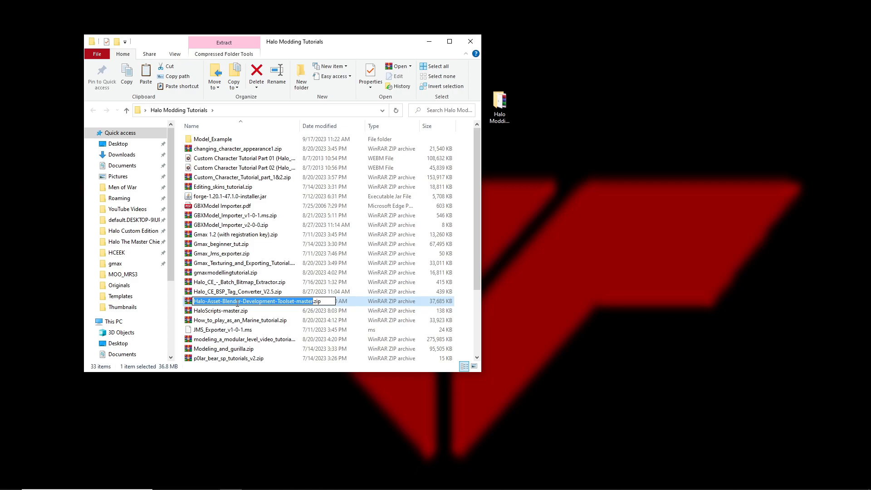
left_click(226, 330)
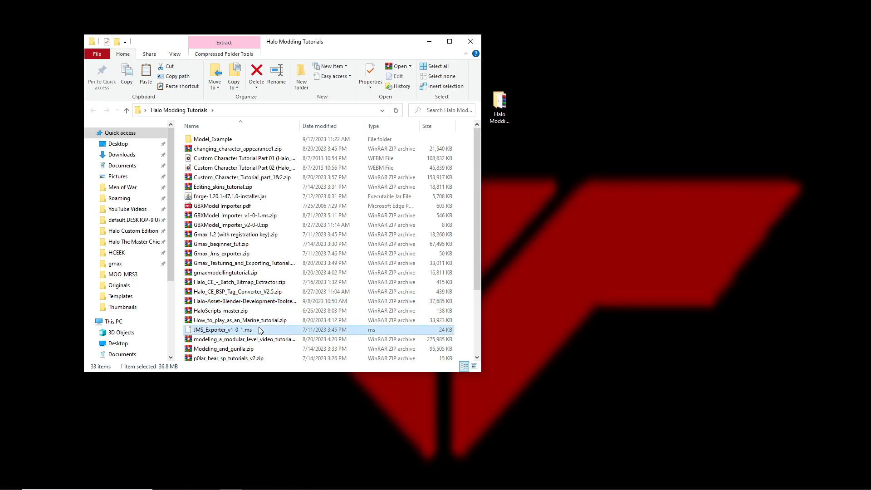
left_click(295, 303)
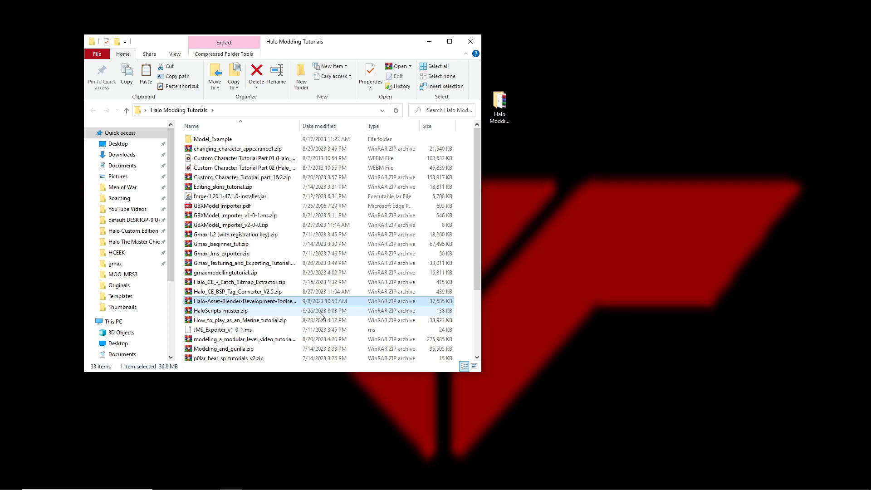
left_click(598, 220)
left_click(240, 303)
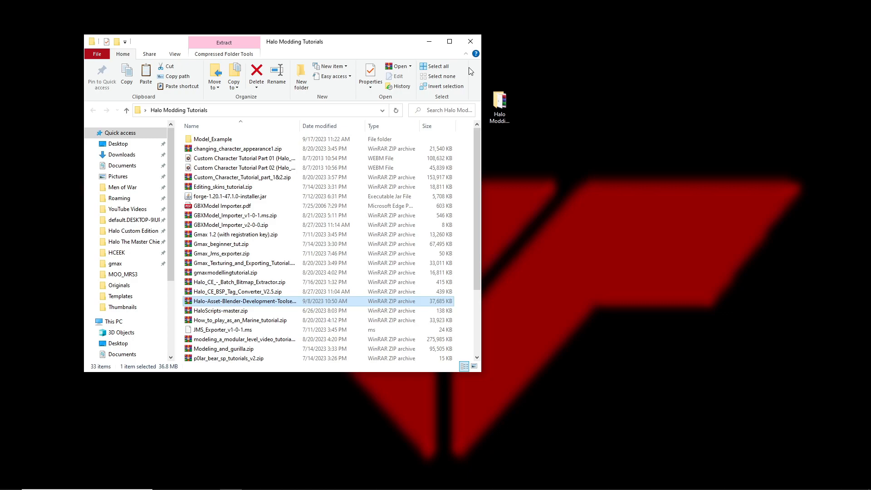
Close the Halo Modding Tutorials folder and switch to Blender with Video_Test.blend open
left_click(470, 42)
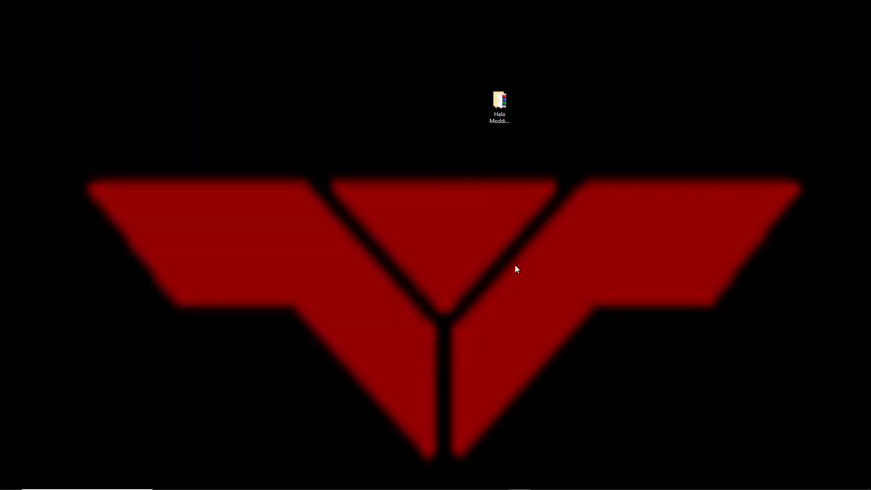
left_click(542, 485)
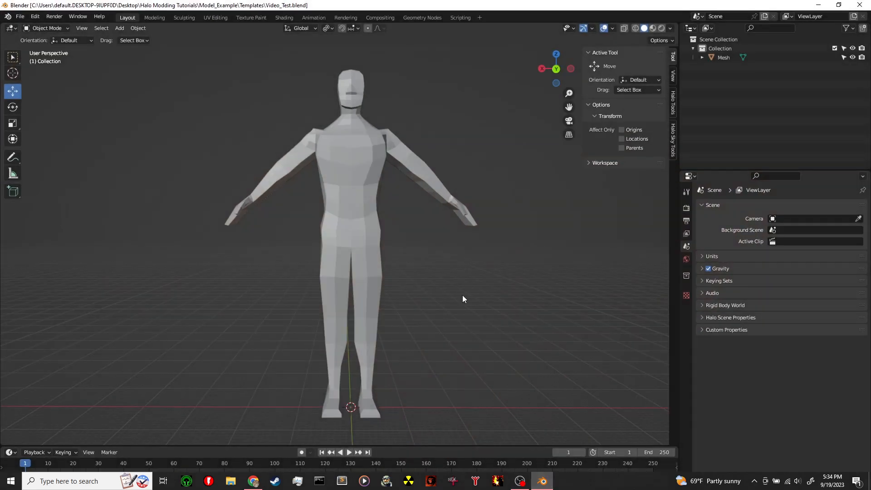
Inspect the humanoid model from the side and in back orthographic view, and return to perspective
middle_click_drag(496, 184, 434, 164)
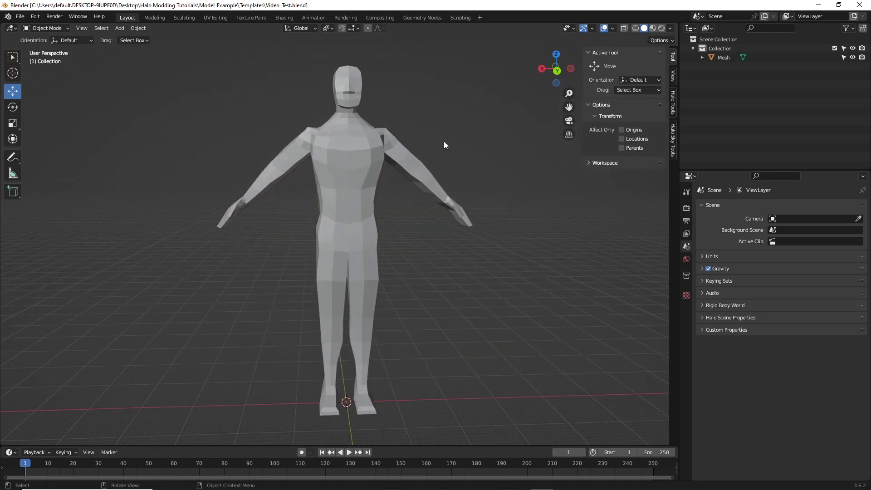
middle_click_drag(450, 153, 469, 158)
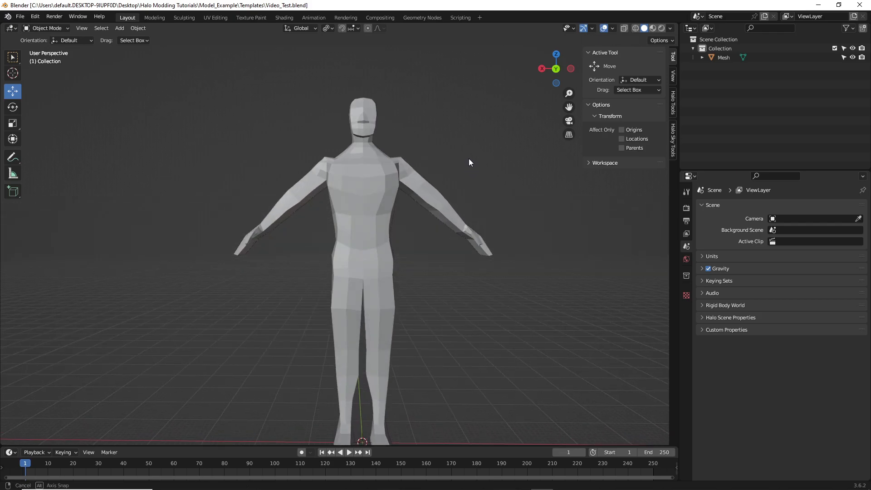
left_click(554, 70)
left_click(554, 69)
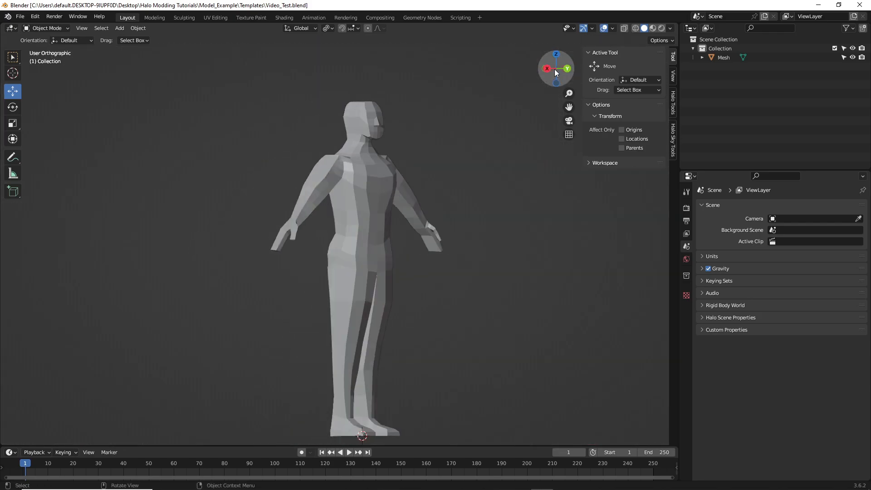
middle_click_drag(469, 198, 447, 190, "shift")
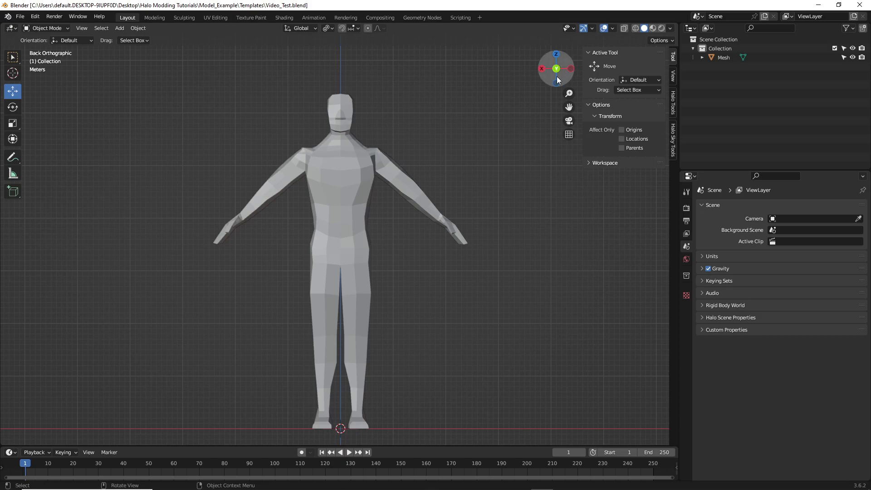
left_click(569, 134)
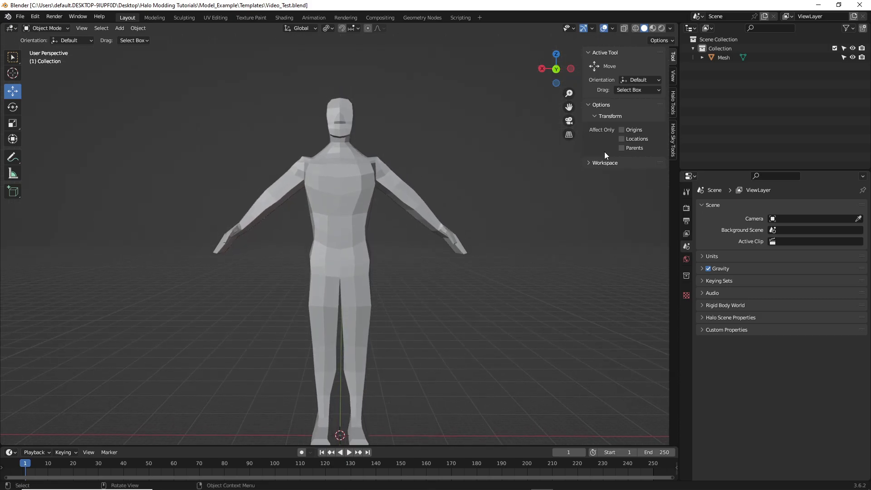
Select the Mesh object and expand its scene entry to show its mesh data, ending with the object deselected
left_click(716, 58)
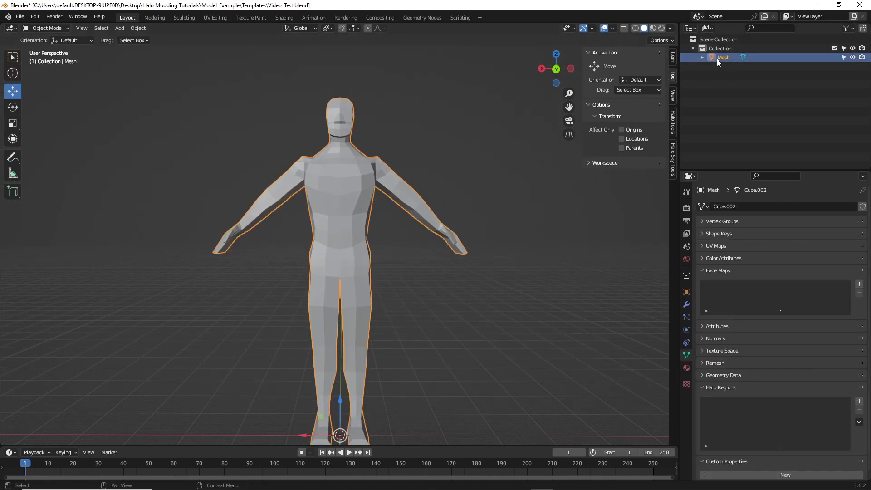
left_click(703, 57)
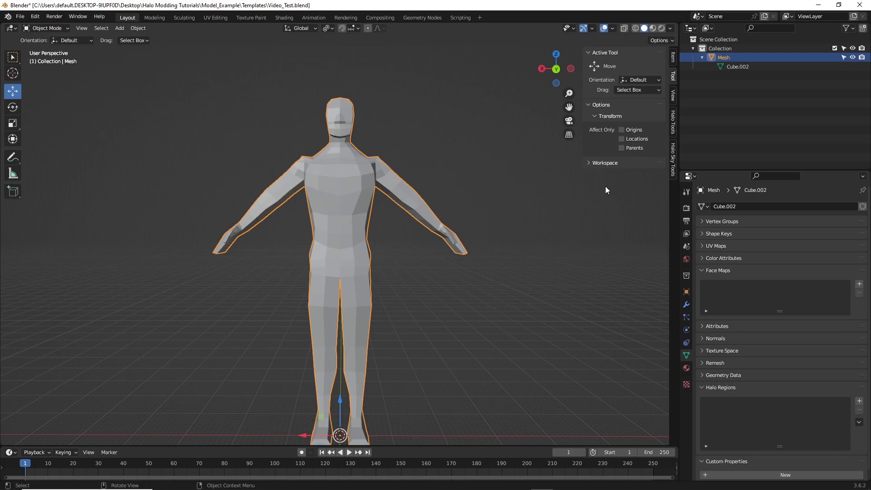
key("g")
left_click(551, 211)
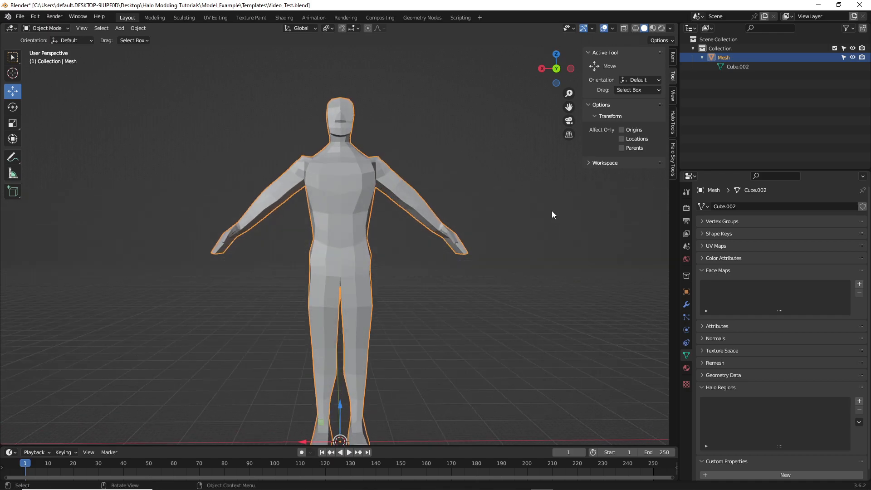
left_click(556, 213)
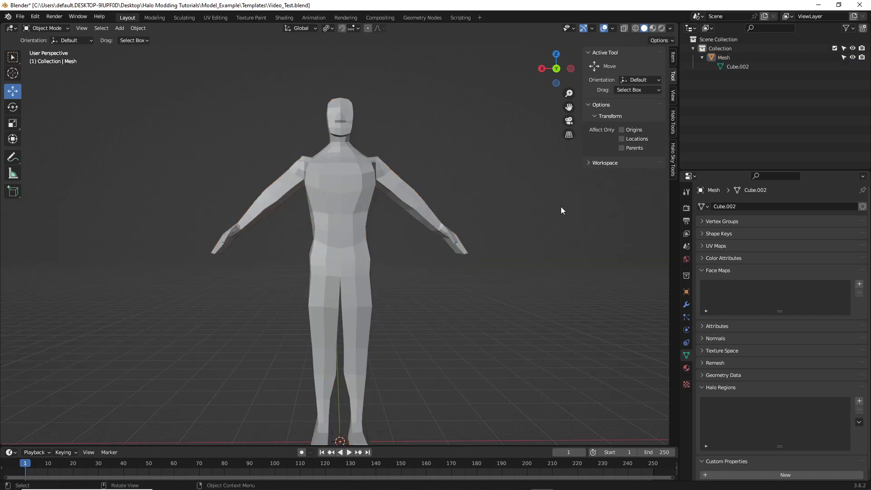
Select the humanoid mesh, expand the Vertex Groups section of its data properties and save the file
left_click(364, 188)
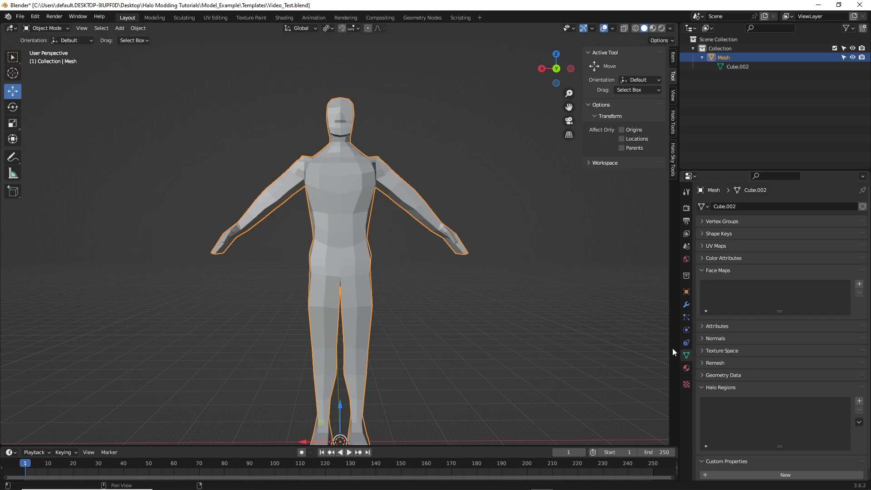
left_click(723, 222)
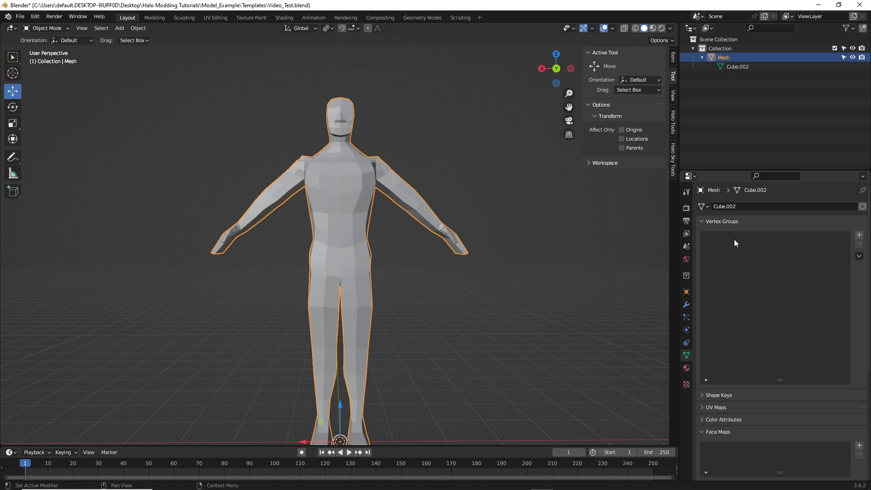
key("ctrl+s")
middle_click_drag(583, 245, 582, 258, "shift")
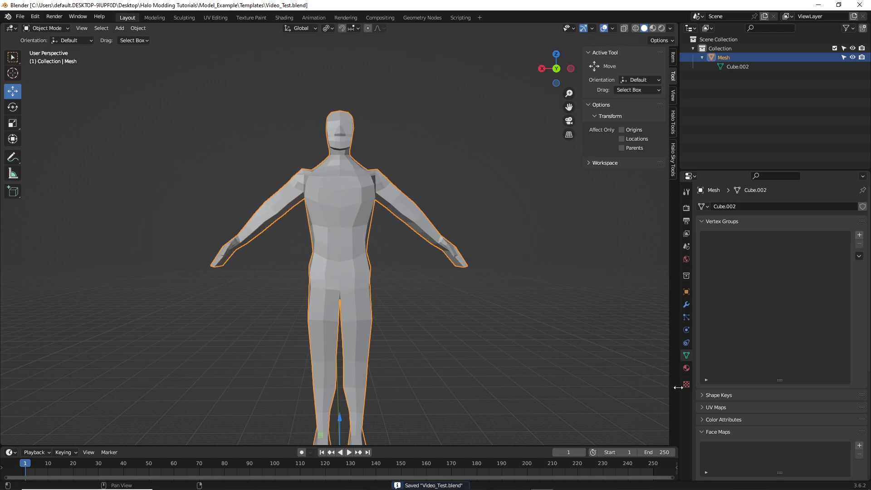
Collapse the Face Maps section of the mesh data properties, deselect the humanoid and save the file
scroll(722, 443, "down", 2)
scroll(720, 453, "down", 1)
left_click(728, 448)
scroll(737, 353, "down", 1)
scroll(727, 309, "up", 1)
scroll(729, 273, "up", 3)
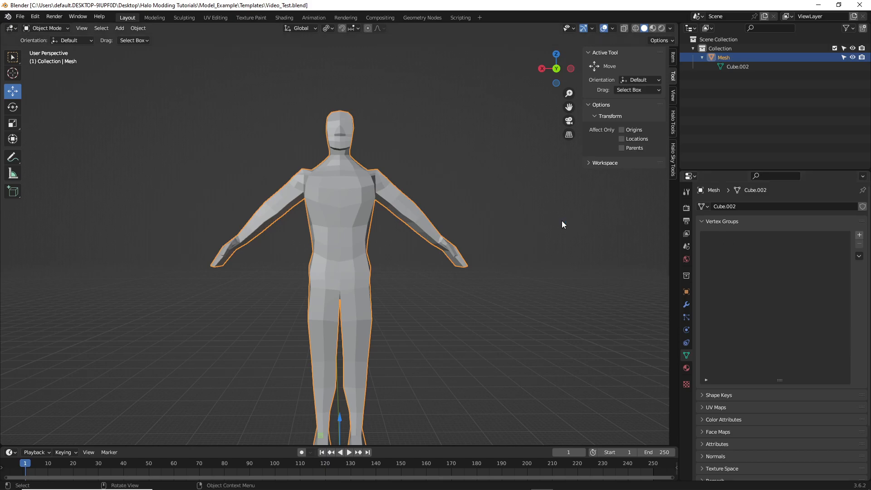
key("alt+a")
key("ctrl+s")
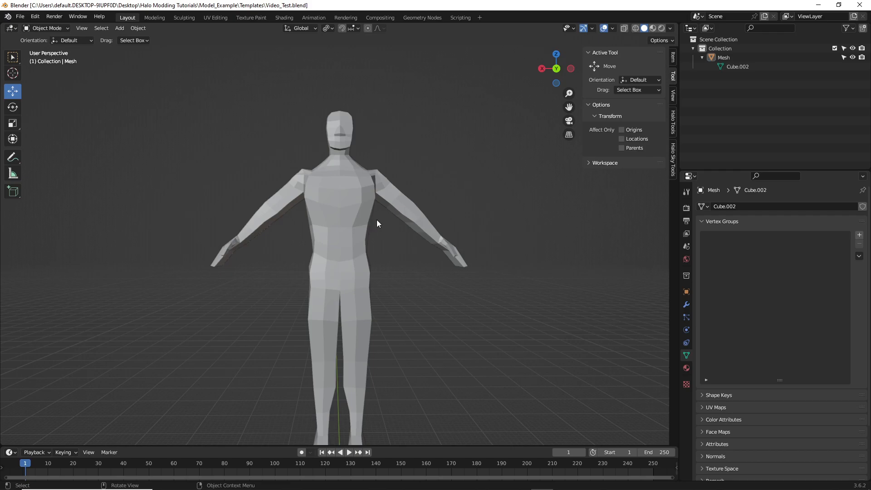
Reselect the humanoid mesh to check its vertex groups list, deselect it and save the file again
left_click(354, 221)
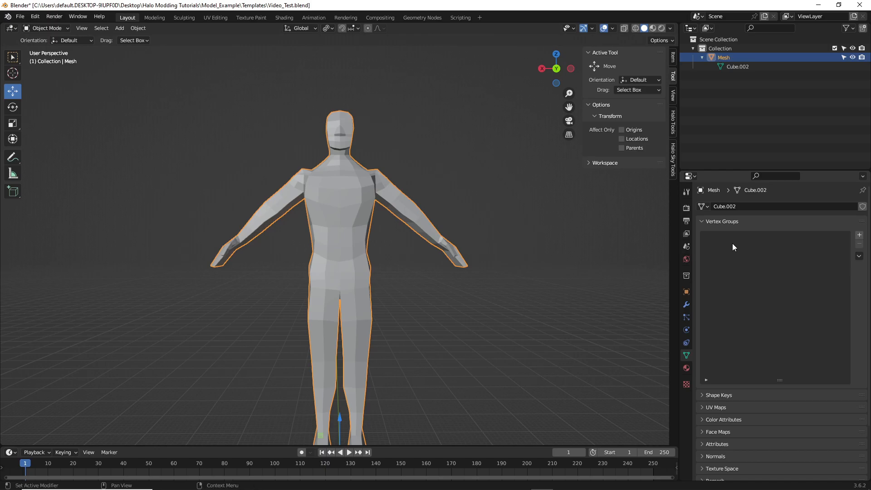
left_click(646, 257)
key("ctrl+s")
scroll(566, 254, "down", 4)
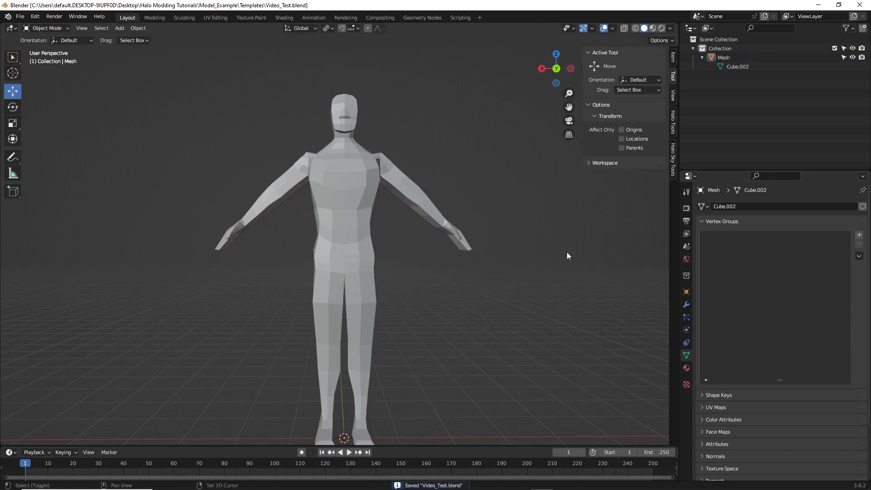
scroll(524, 259, "up", 1)
scroll(522, 262, "up", 1)
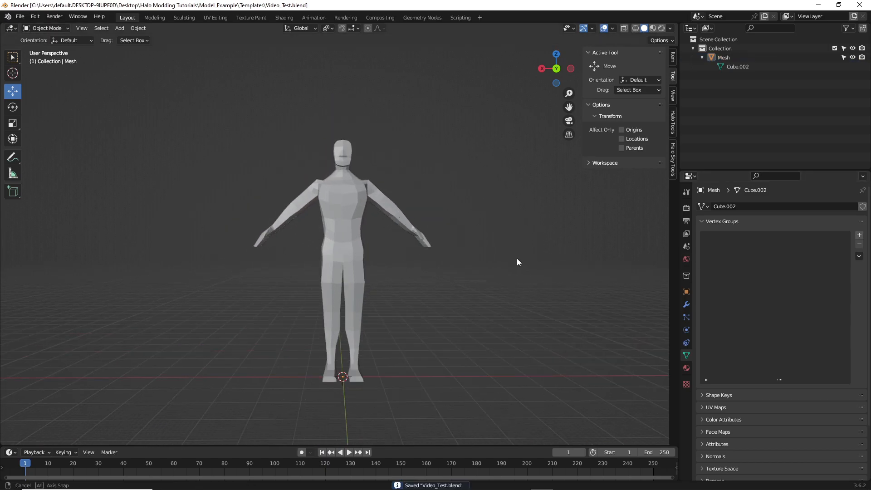
scroll(511, 265, "up", 2)
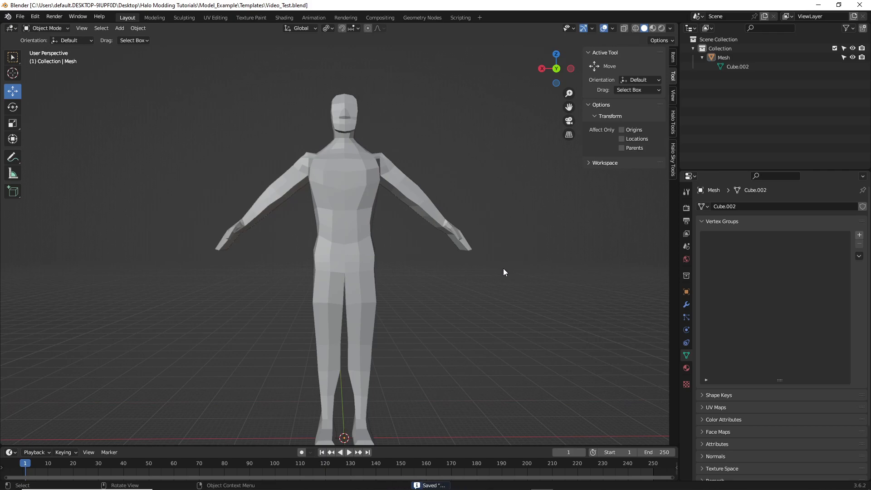
middle_click_drag(502, 276, 514, 259, "shift")
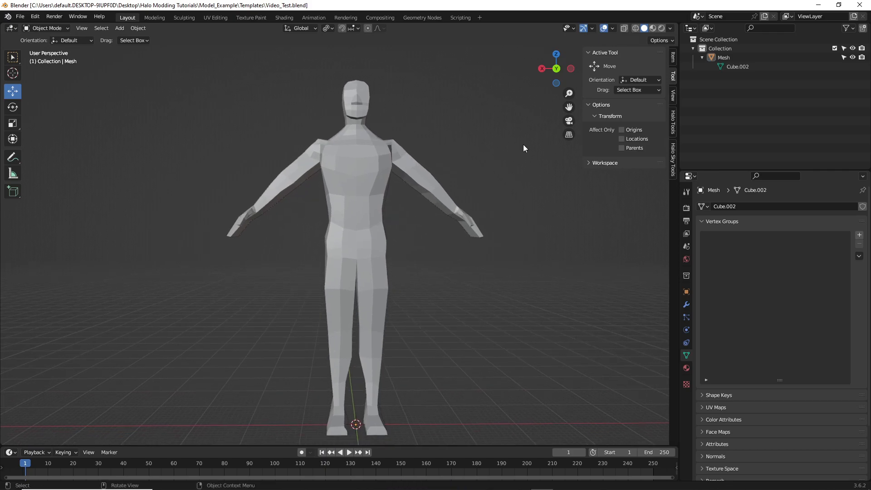
In back orthographic view, add a single-bone armature at the world origin and display it as B-Bone
left_click(557, 70)
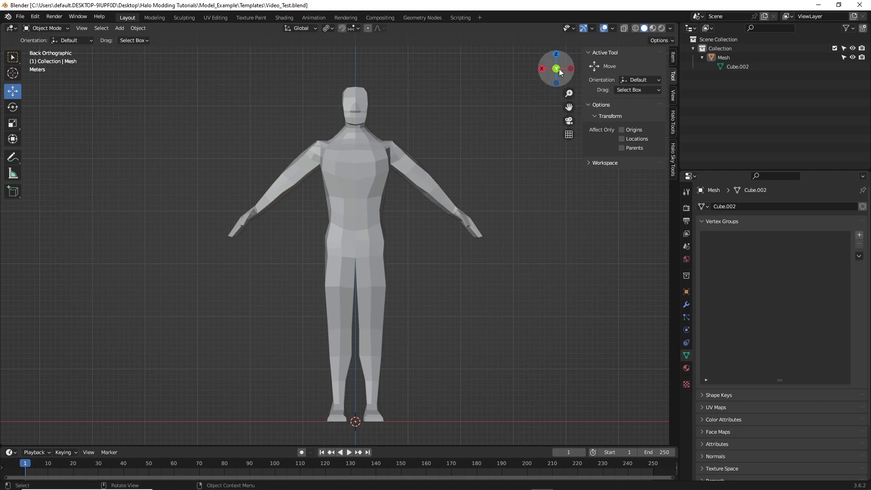
left_click(121, 28)
mouse_move(139, 109)
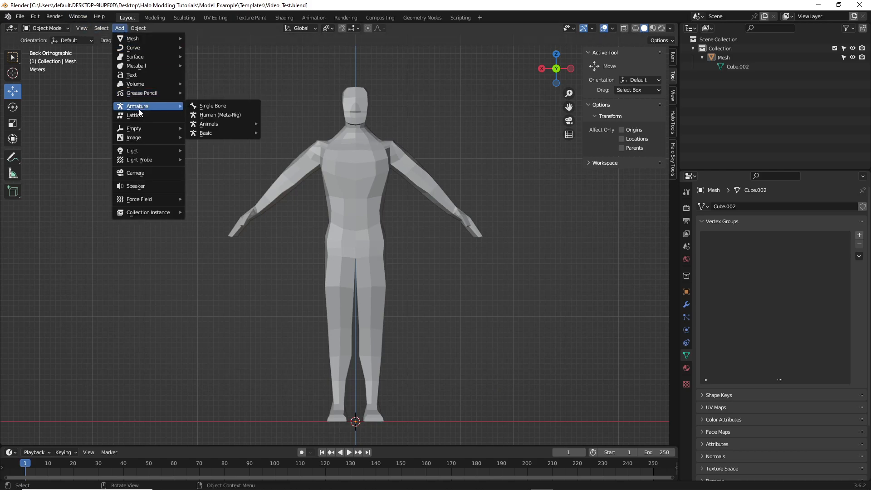
left_click(202, 107)
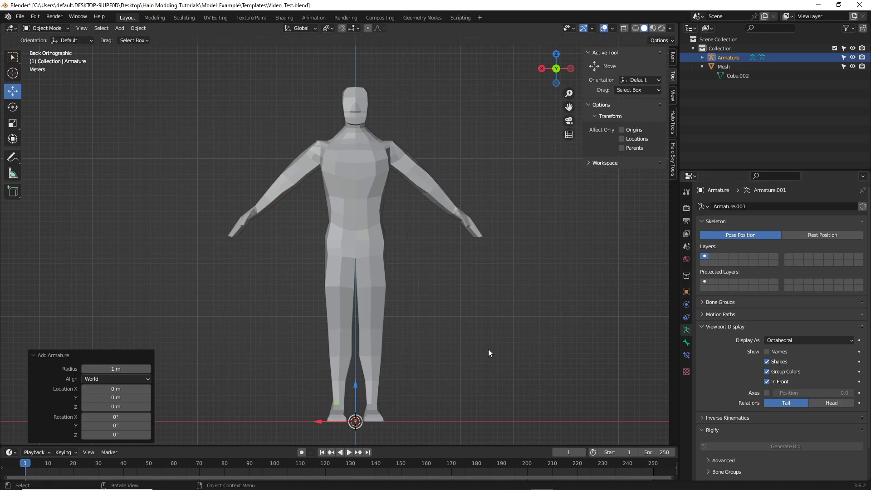
left_click(786, 341)
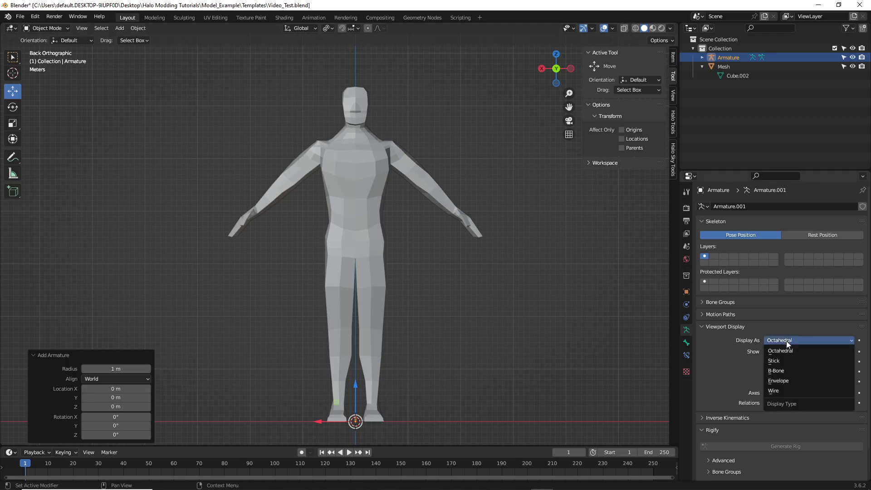
left_click(775, 370)
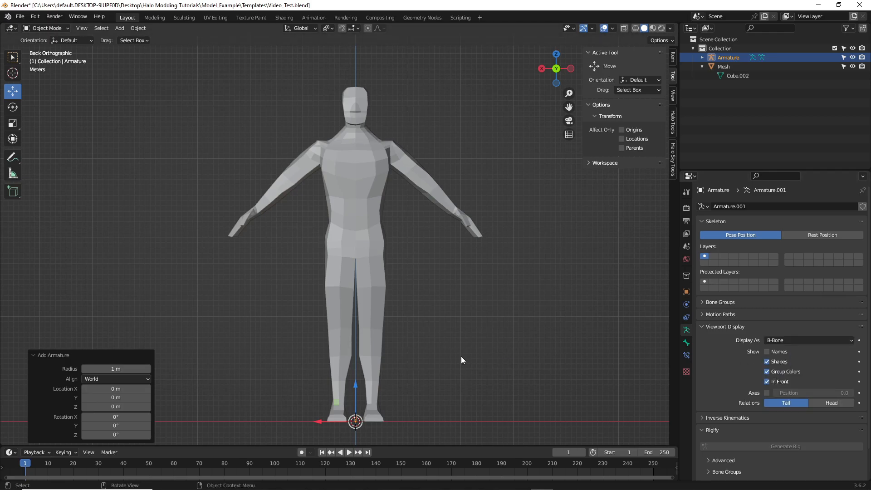
Scale the armature up by about 4.32 and raise it about 30.17 m along Z into the humanoid's pelvis
key("s")
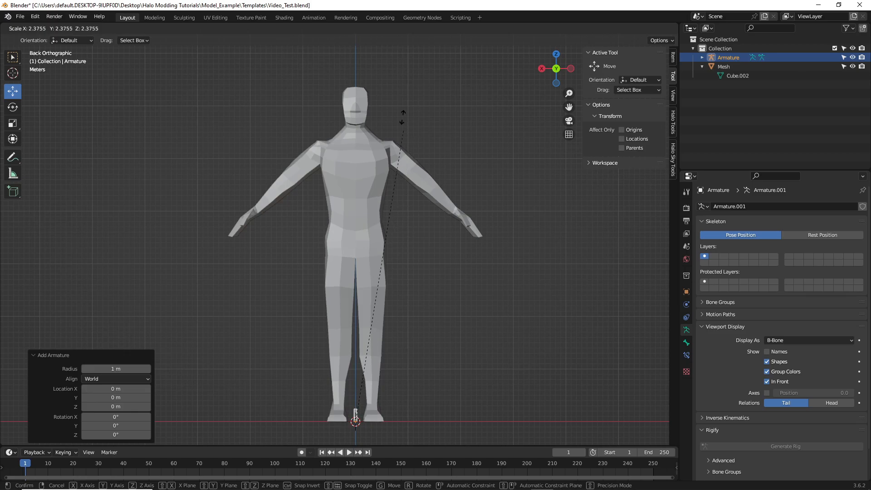
left_click(437, 303)
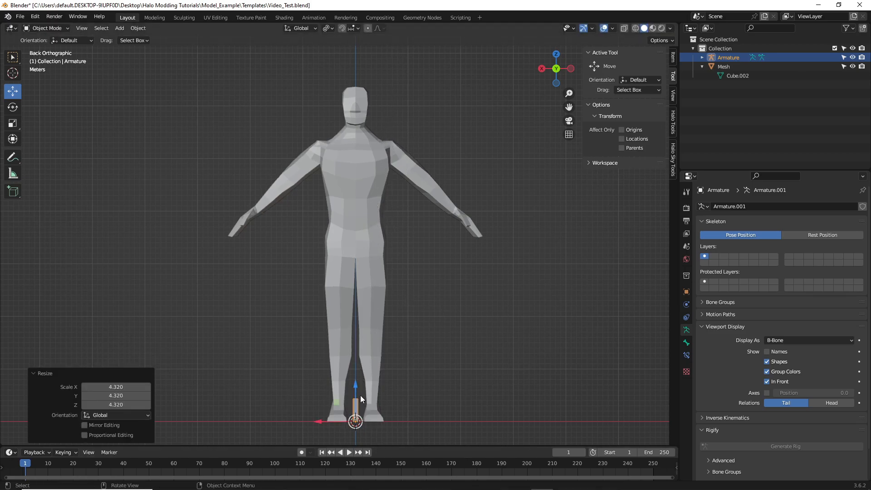
left_click_drag(358, 386, 359, 226)
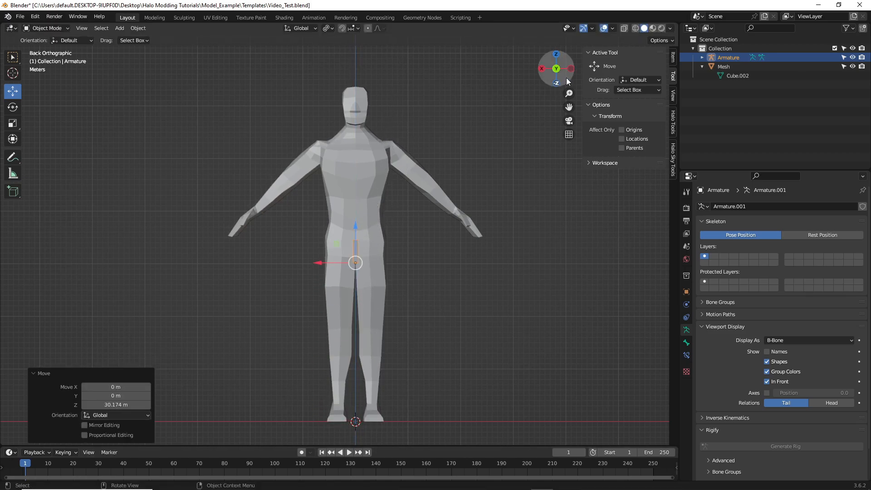
left_click_drag(566, 77, 557, 89)
scroll(353, 287, "up", 2)
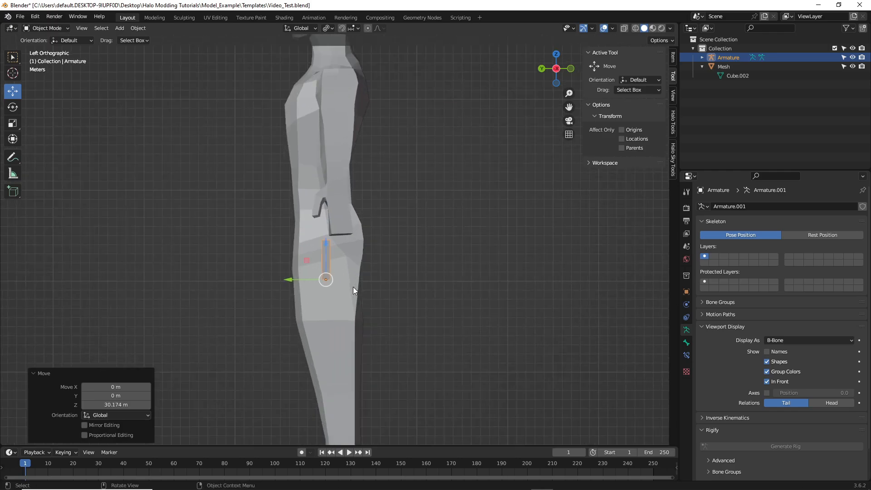
In the left view, tilt the armature about 19 degrees and move it about 0.62 m along Y within the pelvis
scroll(353, 287, "down", 2)
key("r")
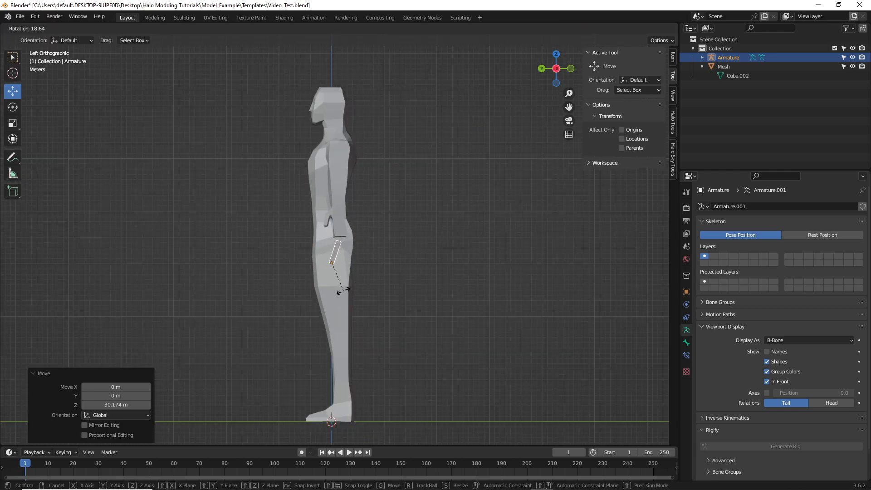
left_click(340, 291)
scroll(342, 289, "up", 1)
scroll(336, 290, "up", 3)
left_click_drag(291, 287, 286, 286)
Raise the armature slightly in back orthographic view, deselect it, return to the left view and save the file
left_click(543, 68)
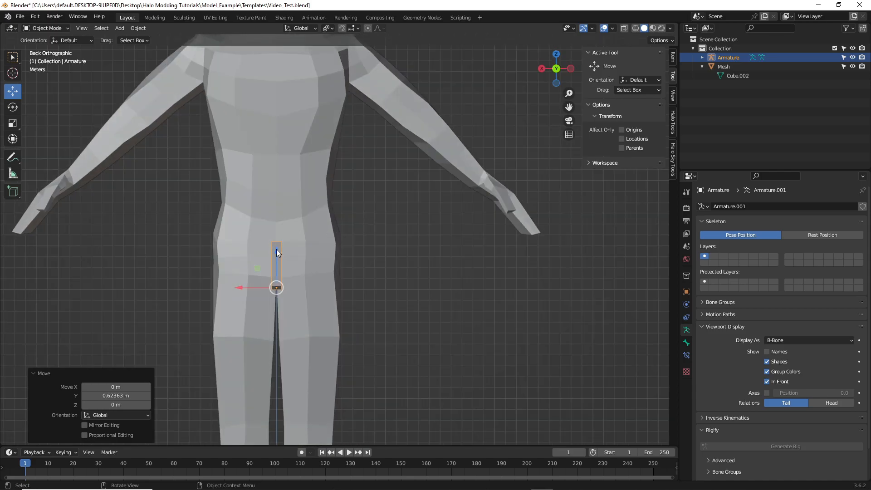
left_click(411, 259)
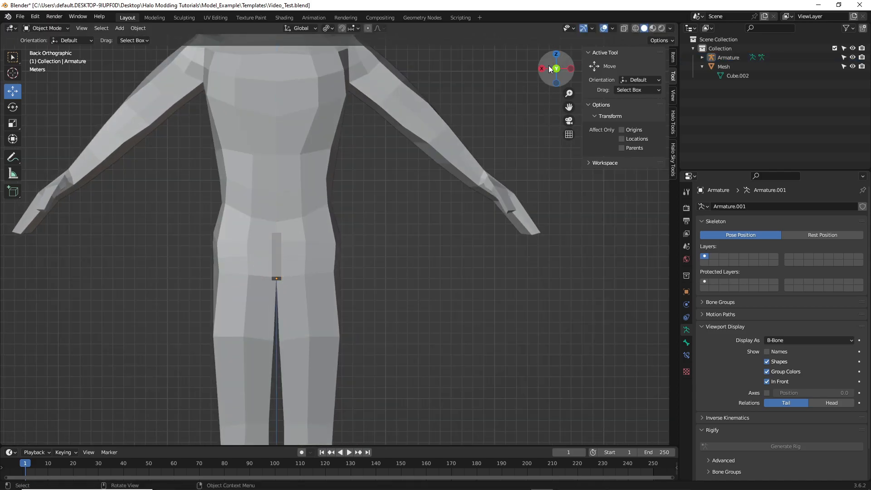
left_click(570, 69)
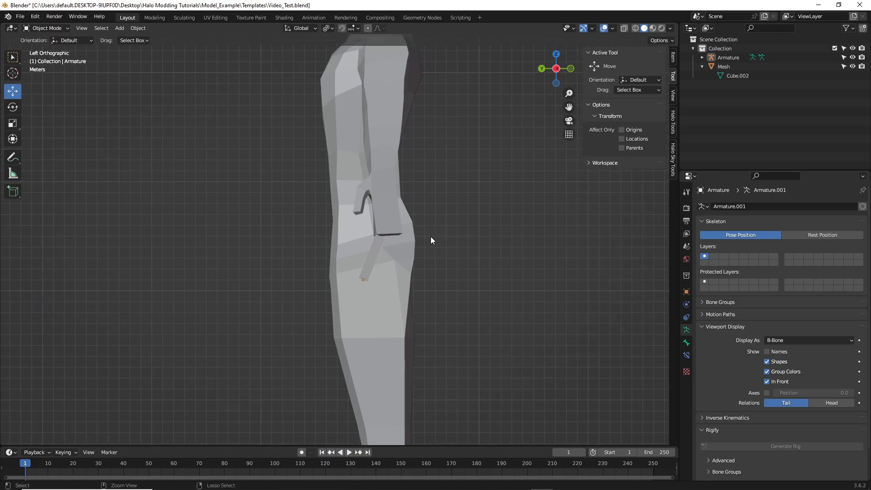
key("ctrl+s")
Select the armature and enter Edit Mode in the left view
left_click(374, 249)
middle_click_drag(536, 301, 537, 260, "shift")
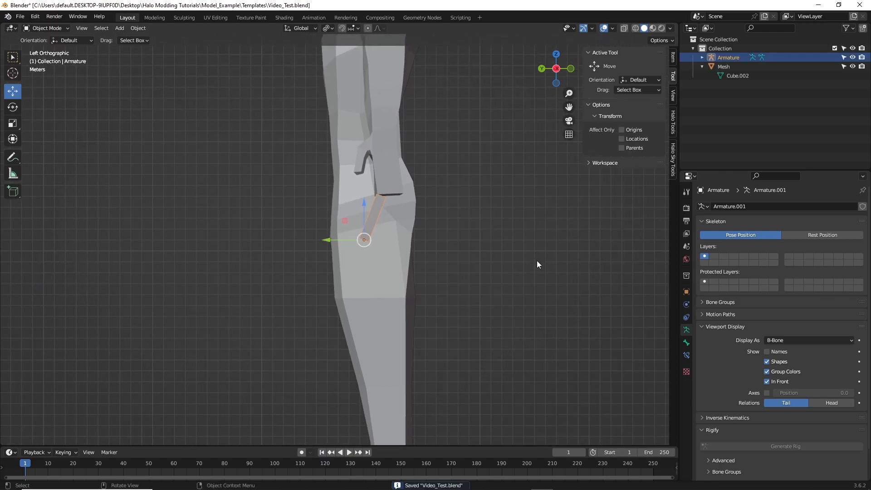
key("Tab")
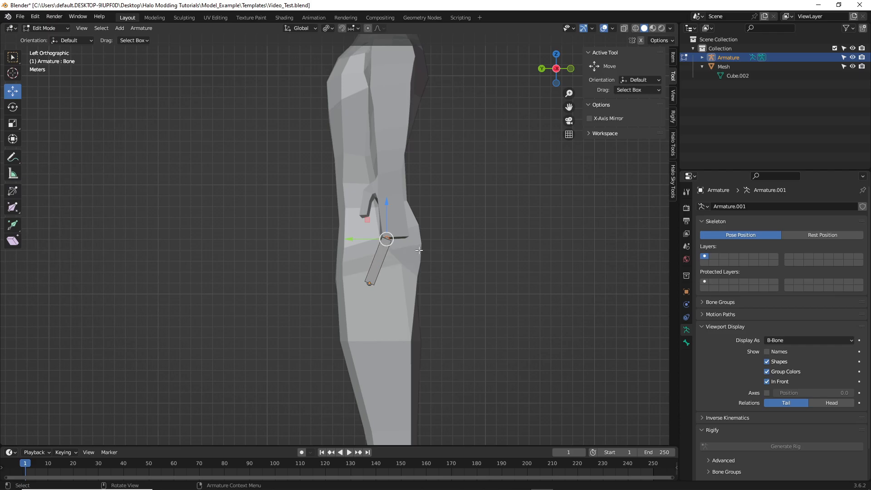
middle_click_drag(468, 226, 472, 276, "shift")
mouse_move(395, 275)
middle_mouse_down("shift")
mouse_move(402, 277)
mouse_move(396, 272)
middle_mouse_up("shift")
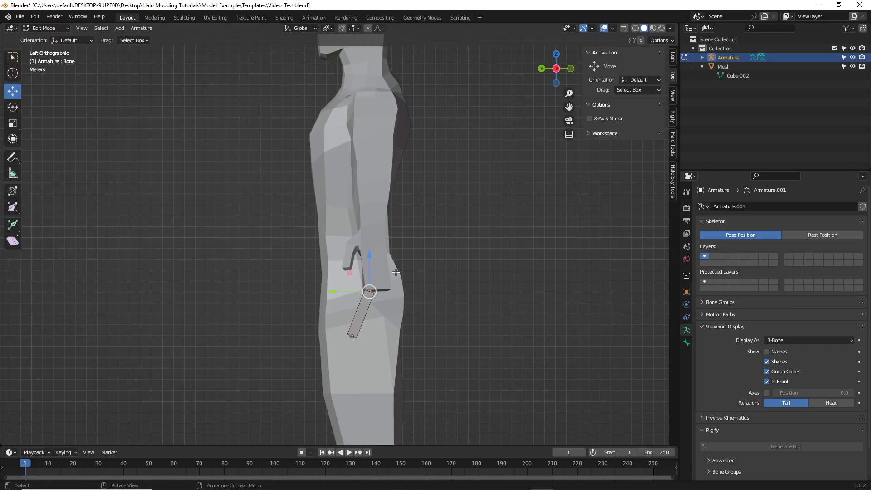
Try to extrude a bone straight up along Z from the pelvis bone's tip, and undo it
key("e")
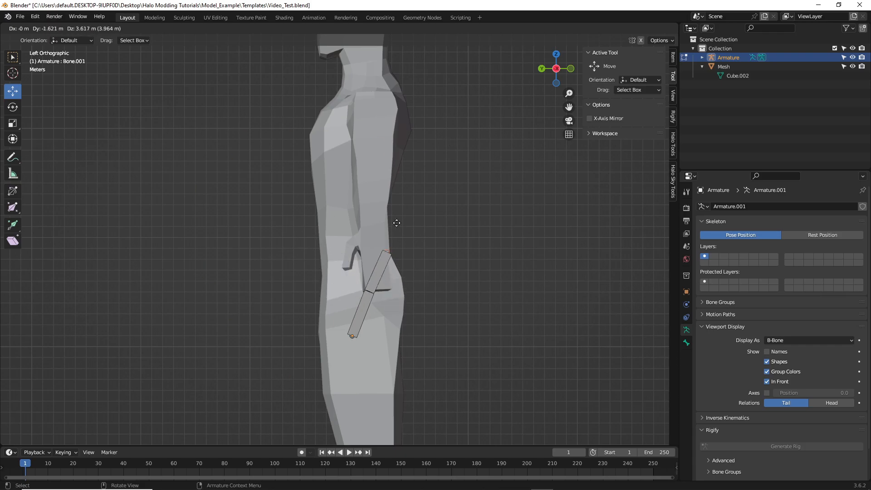
key("y")
key("shift+z")
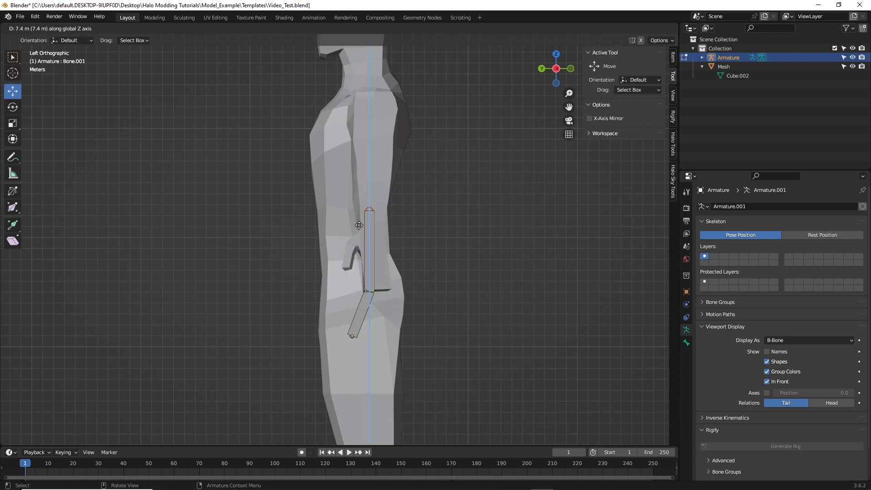
left_click(313, 182)
key("ctrl+z")
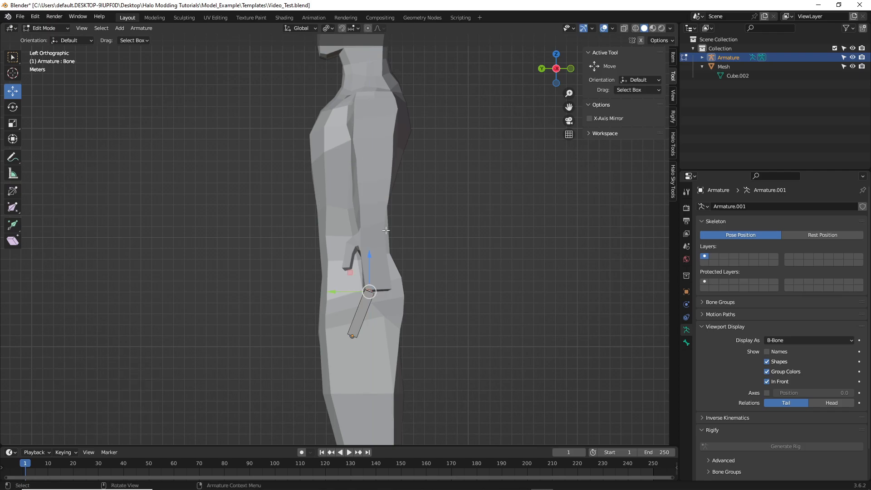
Extrude two spine bones from the pelvis bone's tip up to shoulder level, and raise the joint between them slightly
key("e")
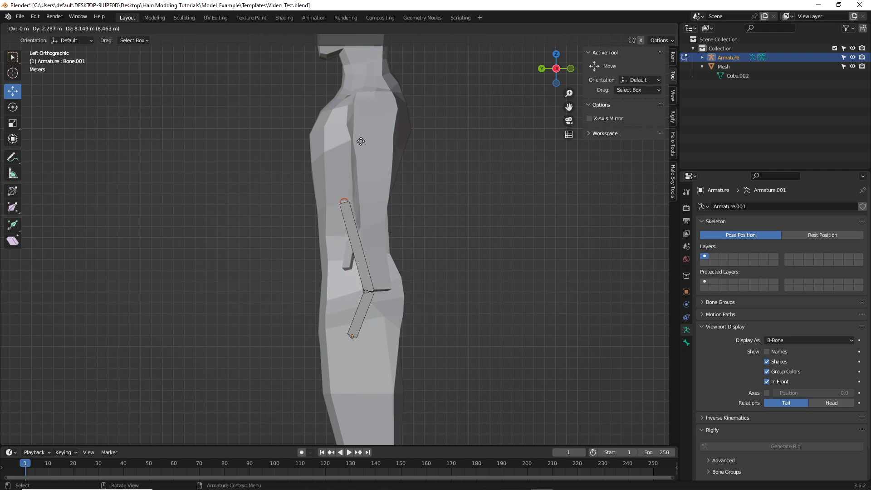
left_click(362, 145)
middle_click_drag(416, 173, 459, 233, "shift")
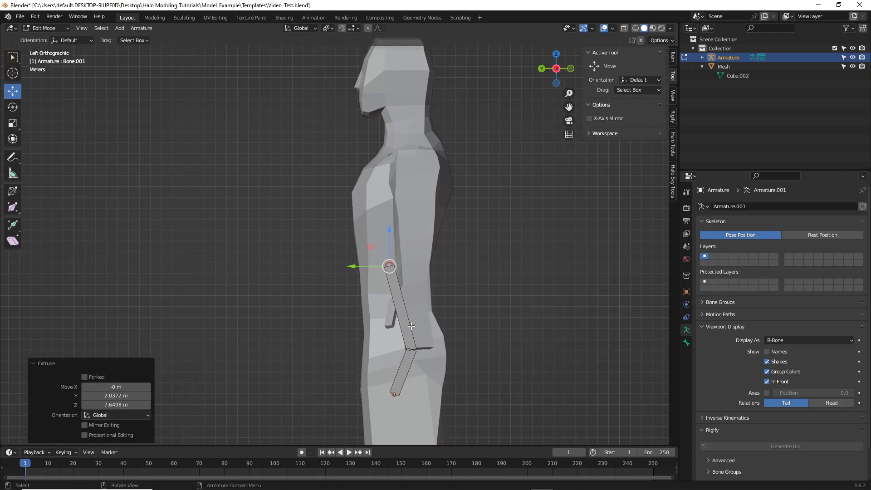
key("e")
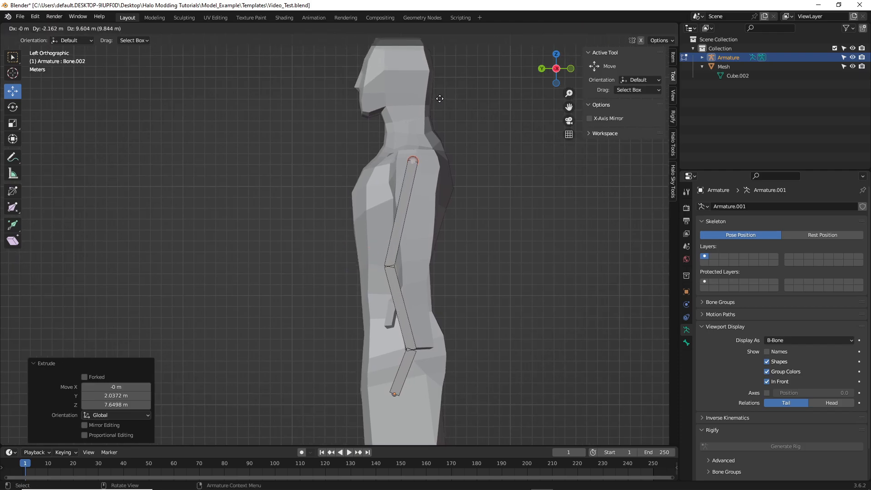
left_click(440, 99)
left_click(391, 265)
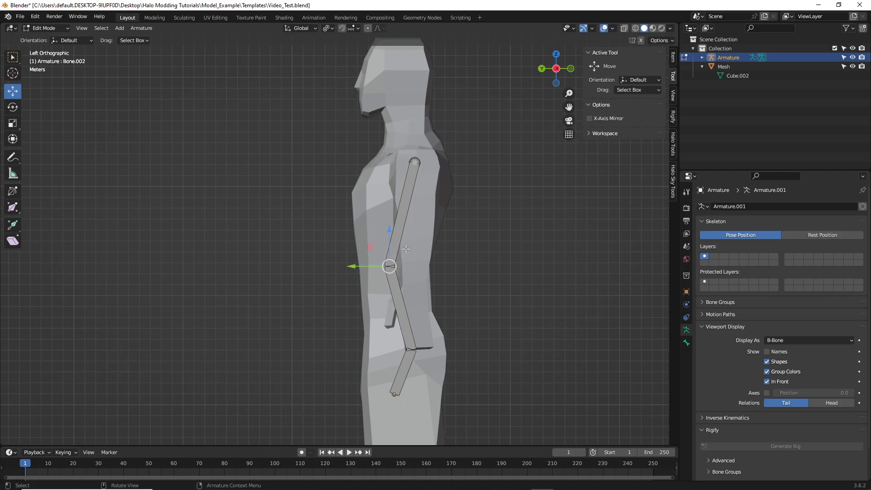
mouse_move(371, 248)
left_mouse_down()
mouse_move(381, 228)
mouse_move(370, 232)
left_mouse_up()
Extrude a neck bone about 1.41 m along Y and 4.99 m along Z, plus a vertical head bone reaching the top of the head
left_click(416, 161)
middle_click_drag(414, 162, 414, 196, "shift")
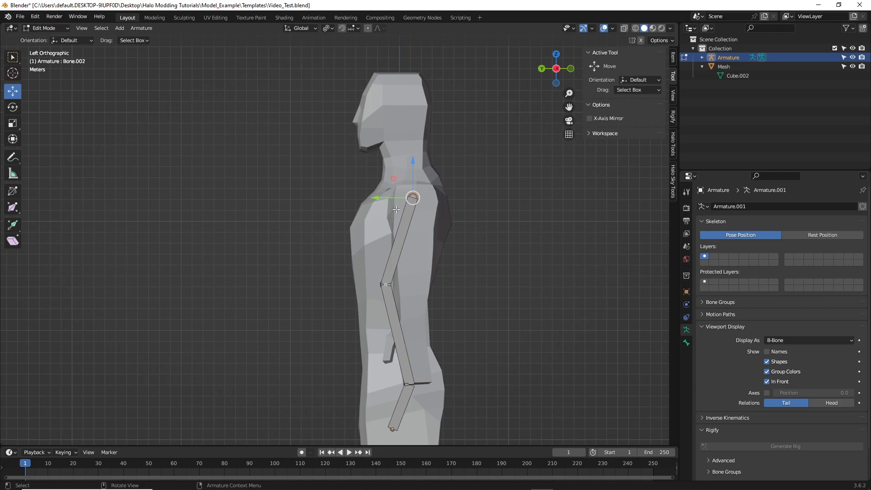
key("e")
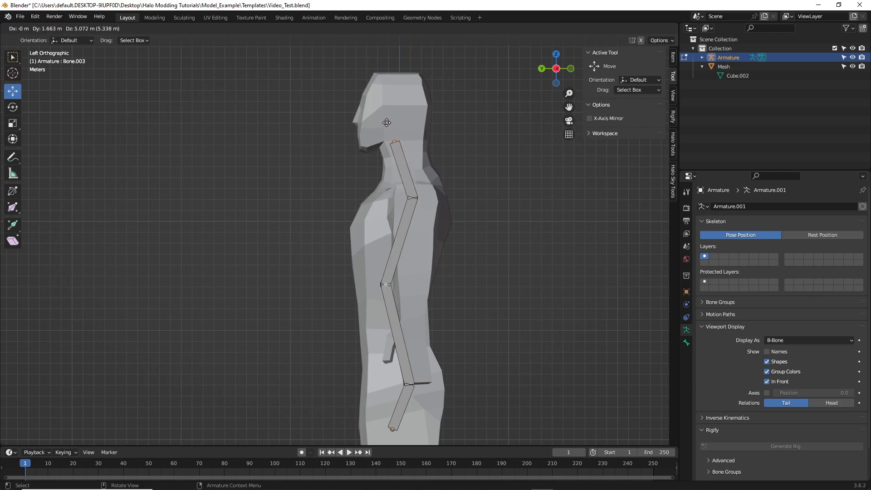
left_click(389, 124)
key("e")
key("z")
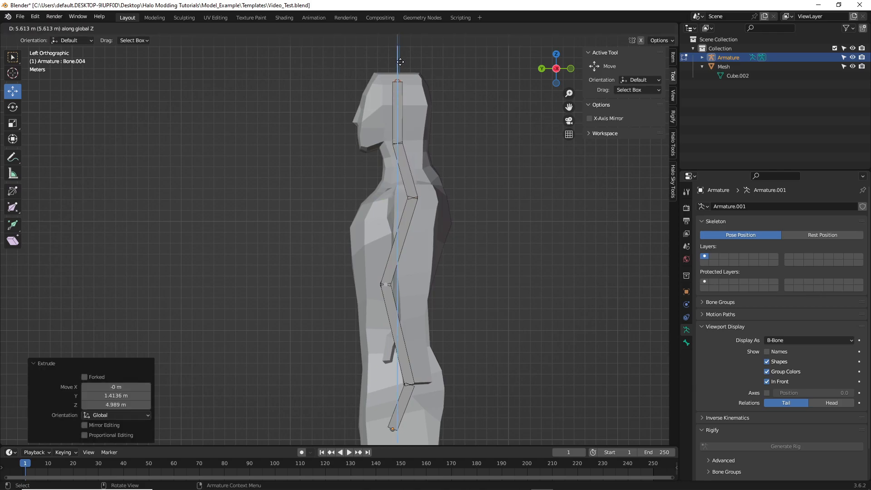
left_click(399, 56)
middle_click_drag(489, 280, 458, 180, "shift")
left_click_drag(477, 208, 502, 156)
scroll(495, 154, "down", 1)
middle_click_drag(495, 153, 484, 206, "shift")
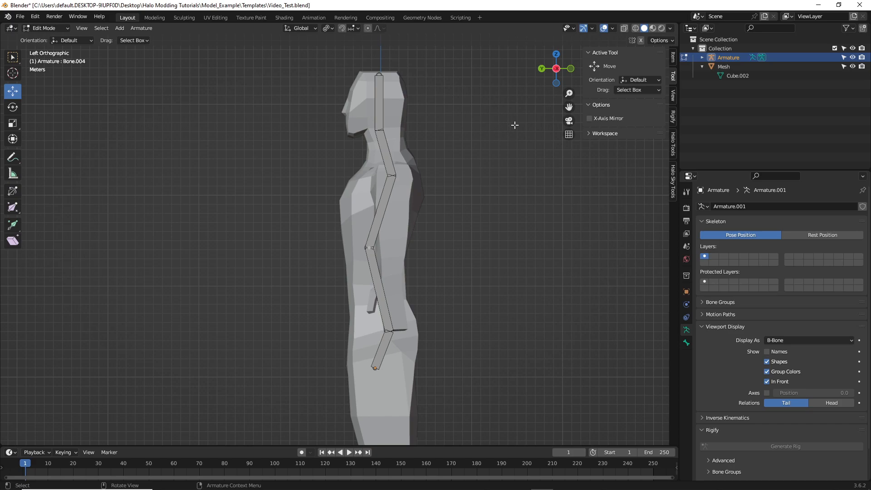
In back view, extrude a shoulder bone from the upper spine joint about -6.49 m along X
left_click(542, 69)
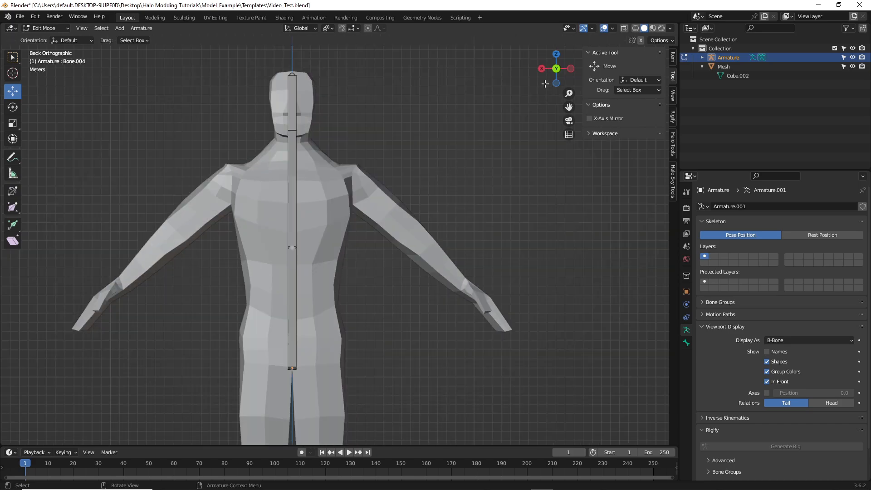
left_click(570, 69)
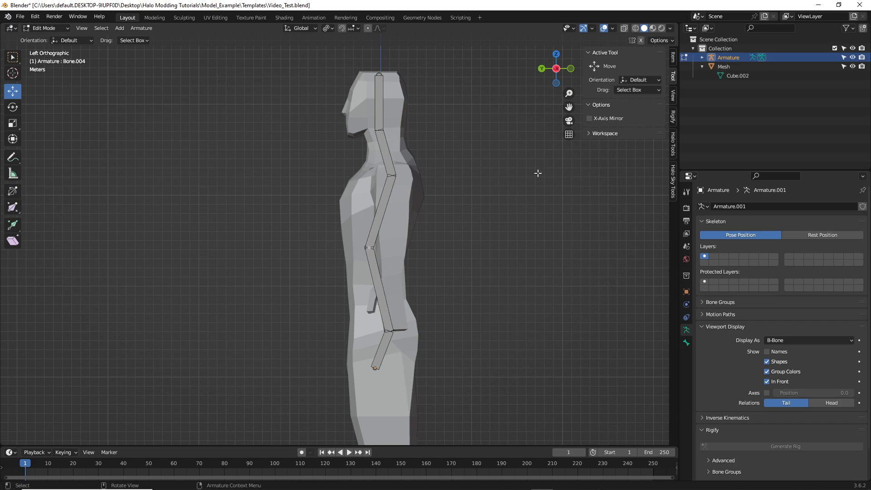
left_click(541, 69)
left_click(542, 68)
left_click(392, 175)
left_click(535, 71)
key("ctrl+z")
left_click(541, 68)
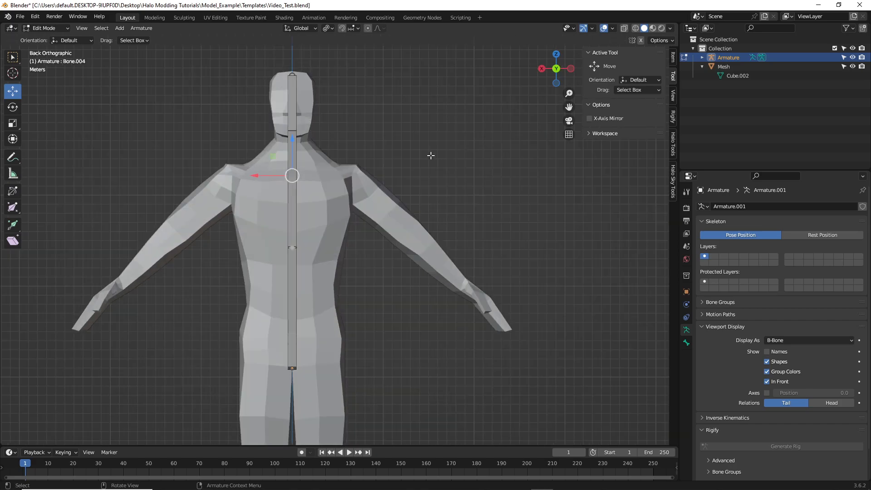
key("e")
key("x")
left_click(488, 162)
Extrude upper arm, forearm and hand bones in a chain from the shoulder bone, following the arm to the fingertips
key("e")
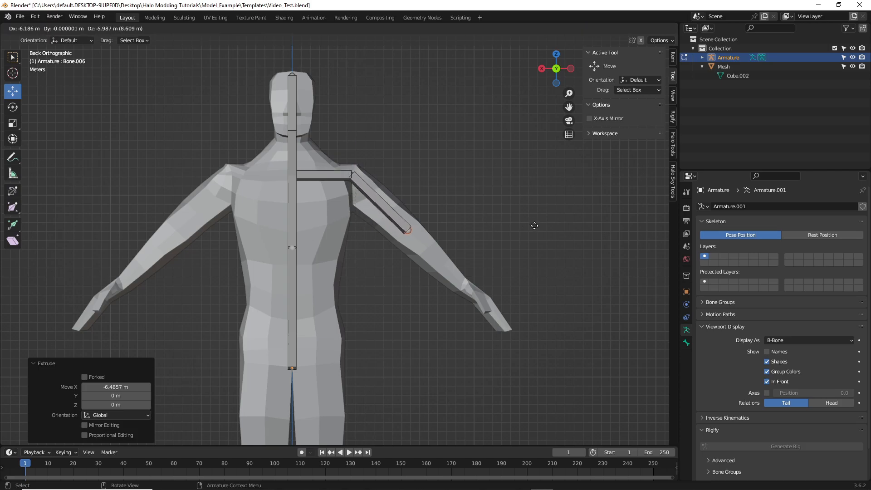
left_click(533, 226)
key("e")
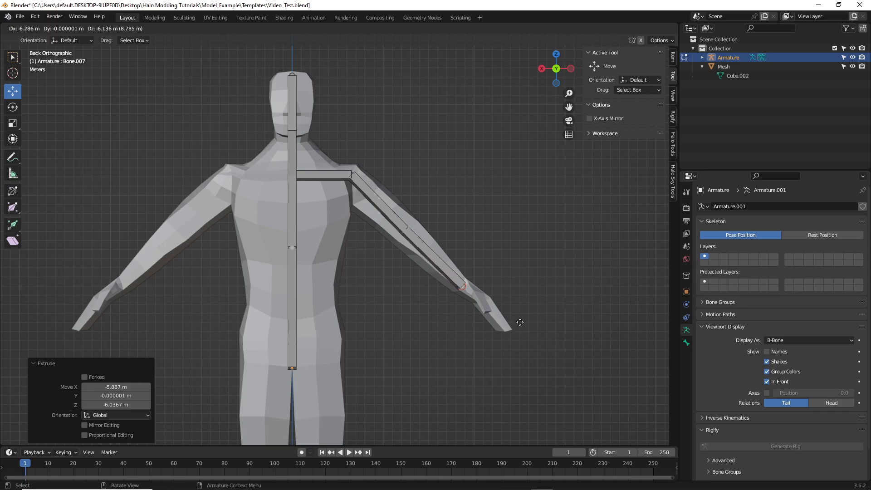
left_click(519, 321)
key("e")
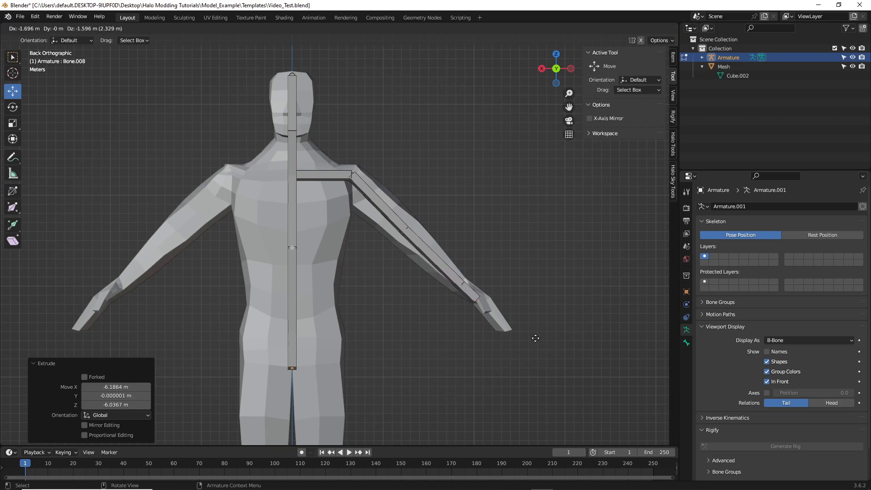
left_click(563, 362)
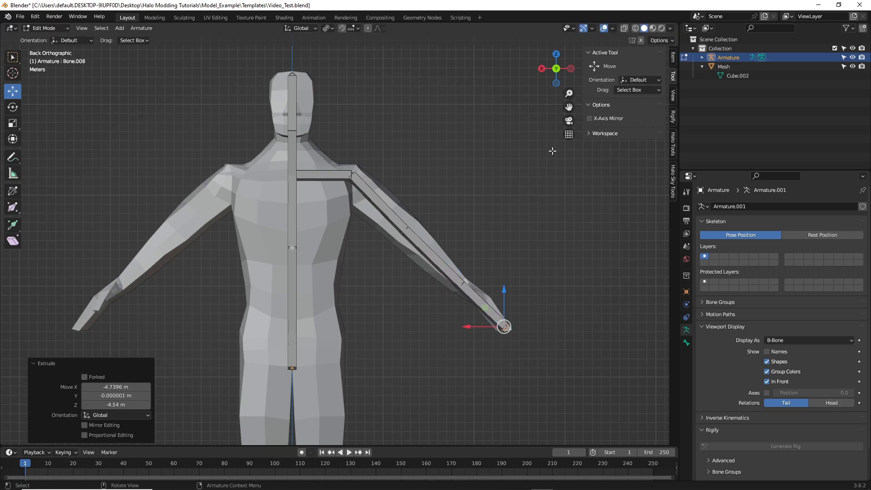
Check the arm chain's alignment from the left and back views, deselect the hand bone's tip and save the file
left_click(571, 68)
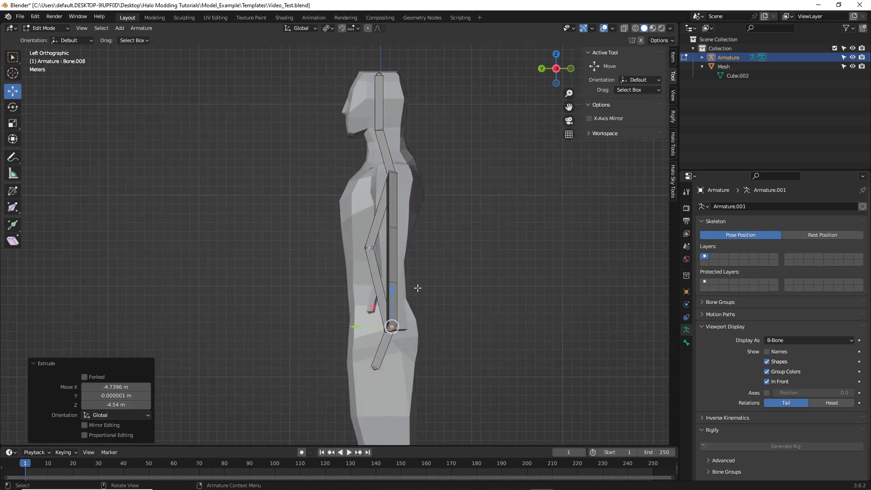
left_click(542, 69)
left_click(571, 69)
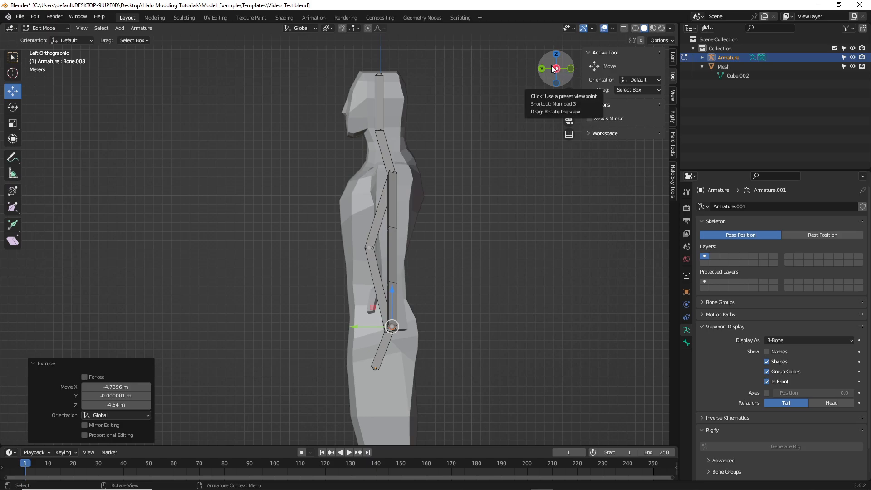
left_click(542, 68)
left_click(570, 69)
left_click(540, 69)
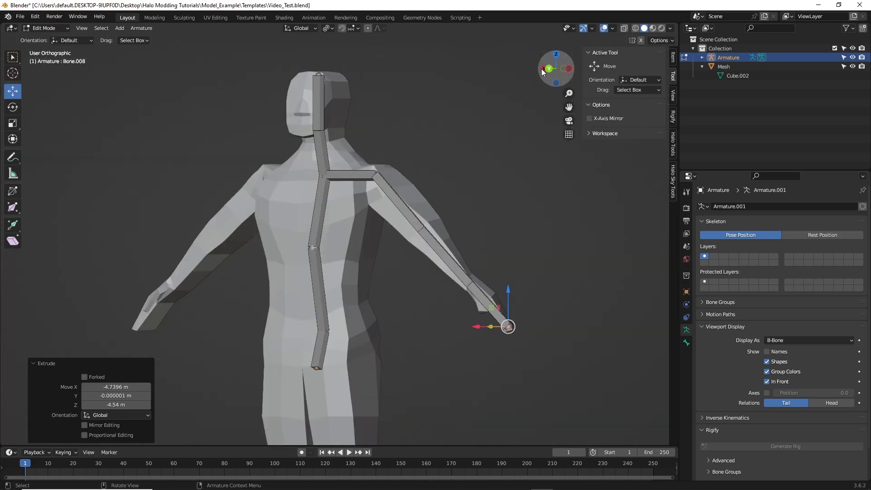
left_click(393, 344)
middle_click_drag(392, 343, 451, 180, "shift")
key("ctrl+s")
Try to extrude a thigh bone directly from the pelvis bone's base, undo it, deselect and save the file
left_click(351, 197)
key("e")
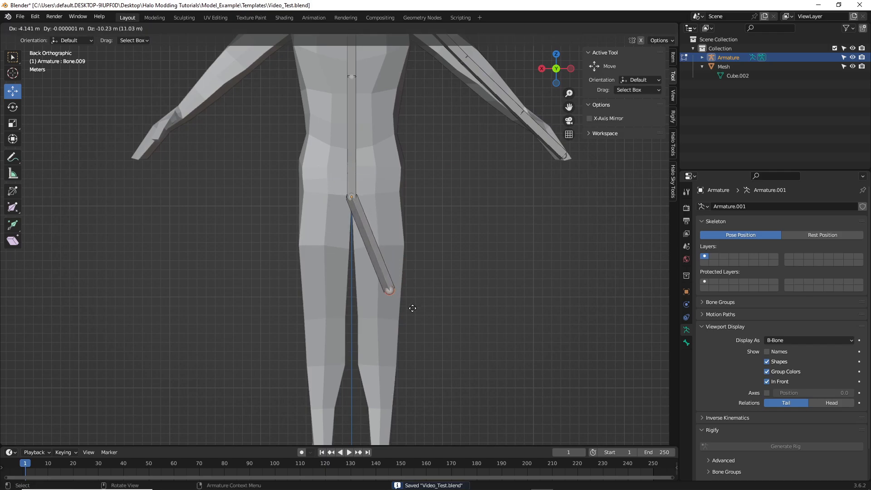
left_click(416, 260)
key("ctrl+z")
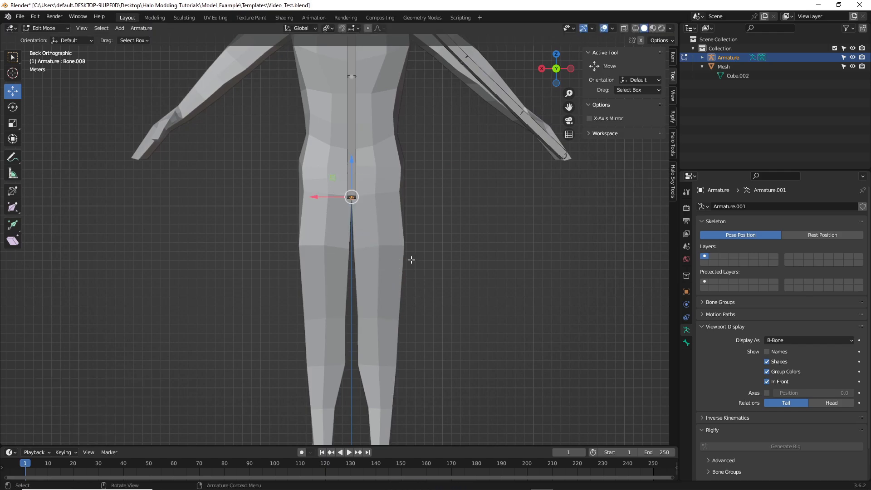
left_click(409, 257)
key("ctrl+s")
Add a separate bone to the armature and move it about -2.79 m along X and 29.04 m along Z to the hip
middle_click_drag(517, 317, 457, 210, "shift")
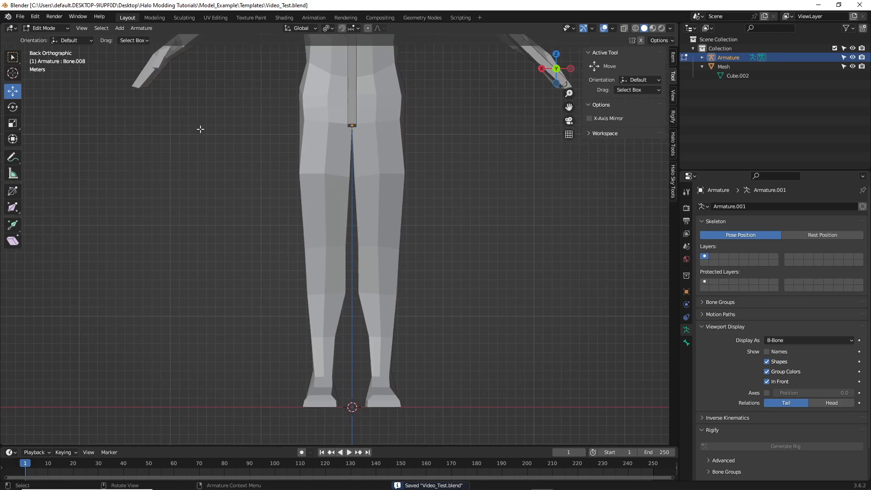
middle_click_drag(201, 130, 205, 147, "shift")
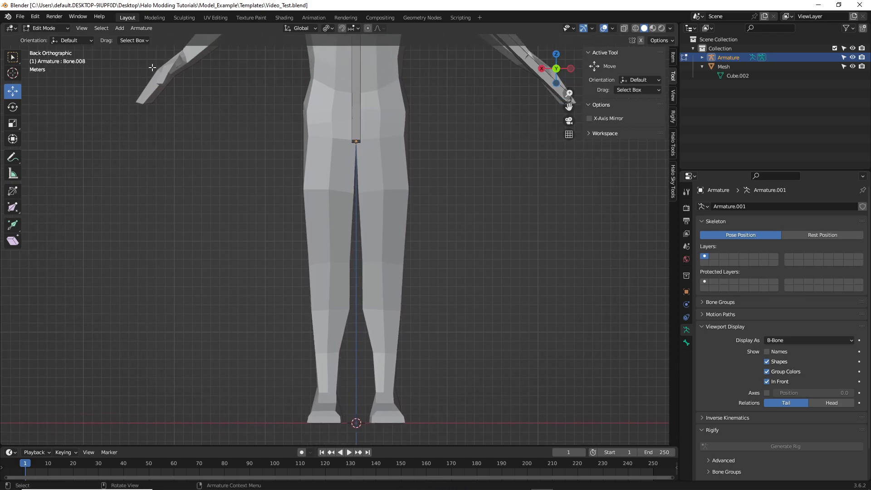
left_click(110, 28)
left_click(124, 36)
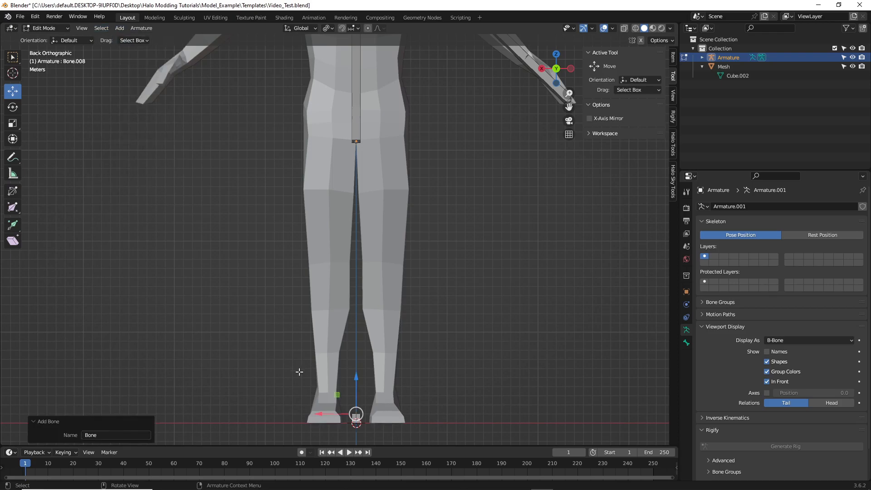
left_click(357, 416)
left_click_drag(337, 399, 370, 140)
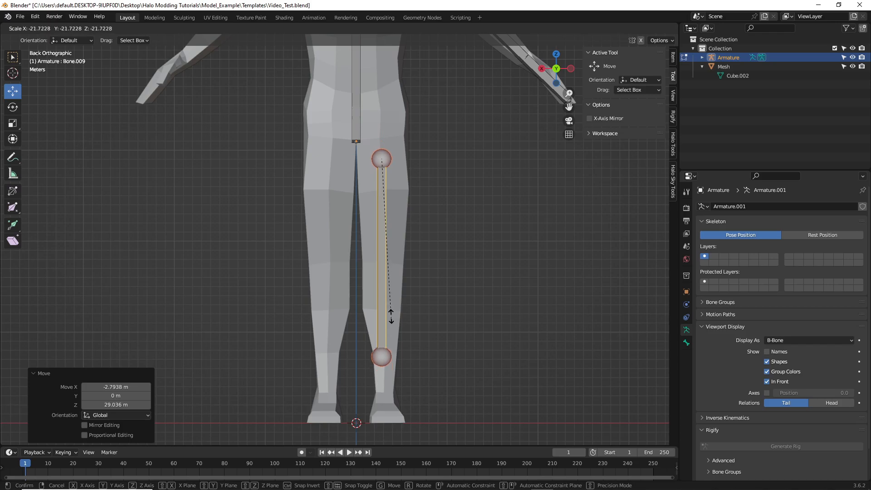
Scale the new bone to span the thigh and adjust its position in back view
left_click(396, 243)
left_click(414, 196)
left_click(383, 187)
mouse_move(365, 194)
left_mouse_down()
mouse_move(365, 173)
mouse_move(353, 196)
left_mouse_up()
In left view, move the thigh bone's knee end about -1.10 m along Y and 0.10 m along Z
left_click(570, 68)
left_click(382, 249)
left_click_drag(382, 249, 390, 246)
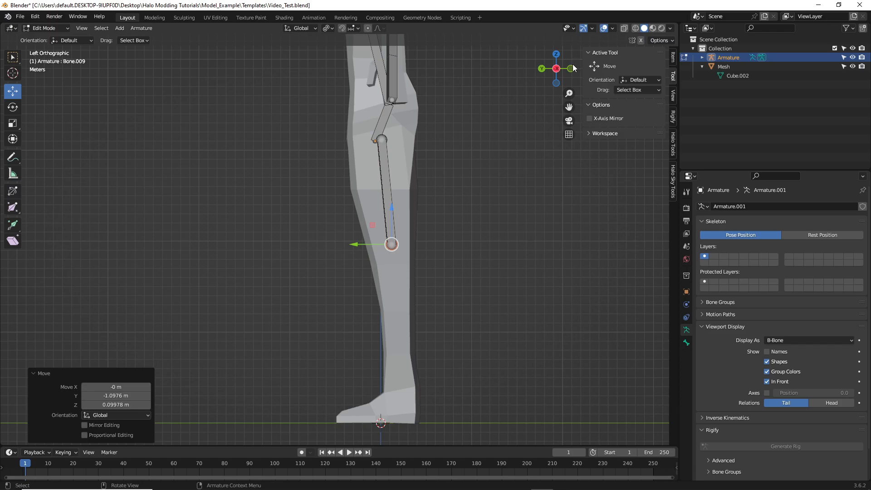
Extrude a shin bone about 15.02 m down from the knee and shift its ankle end -0.85 m along Y and -1.80 m along Z
left_click(571, 68)
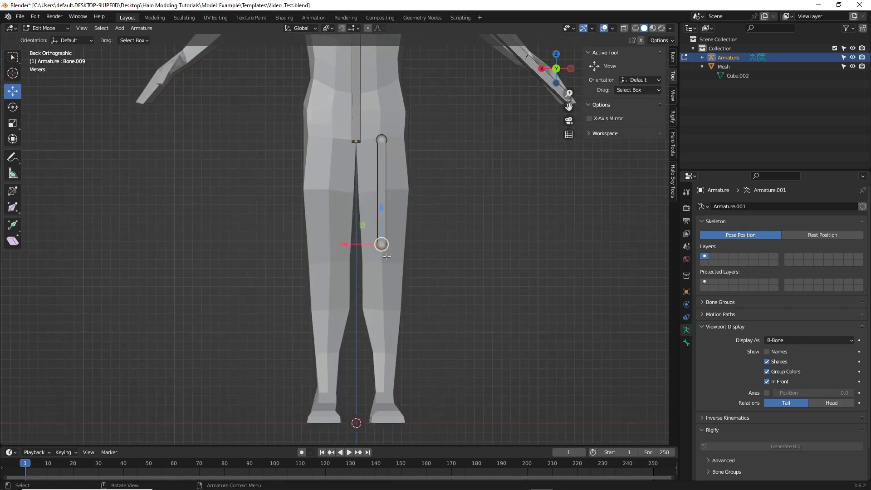
key("e")
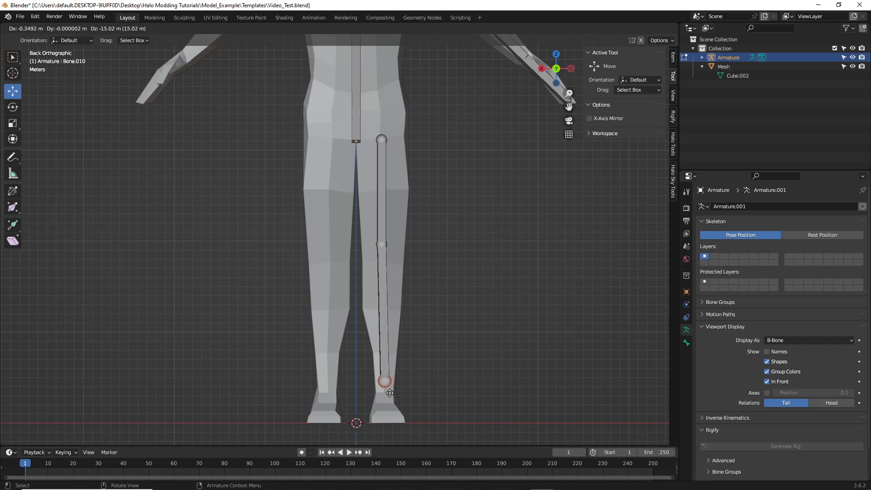
left_click(391, 392)
left_click(570, 69)
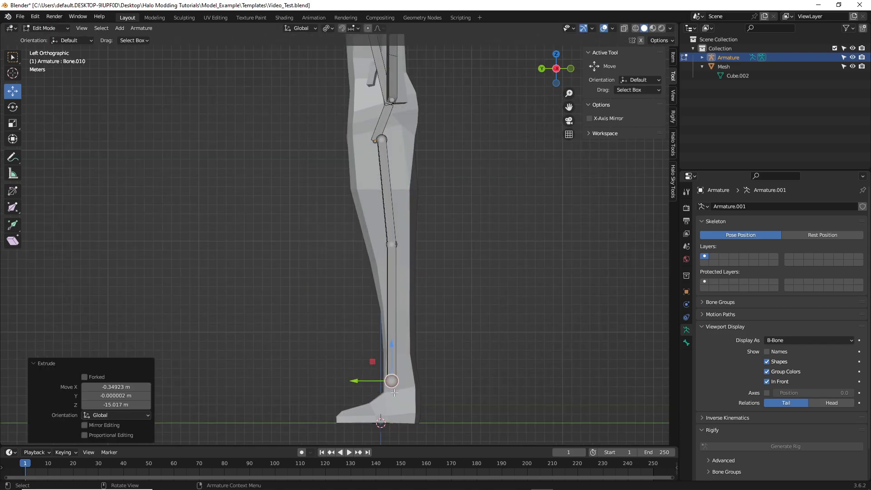
key("g")
left_click(381, 379)
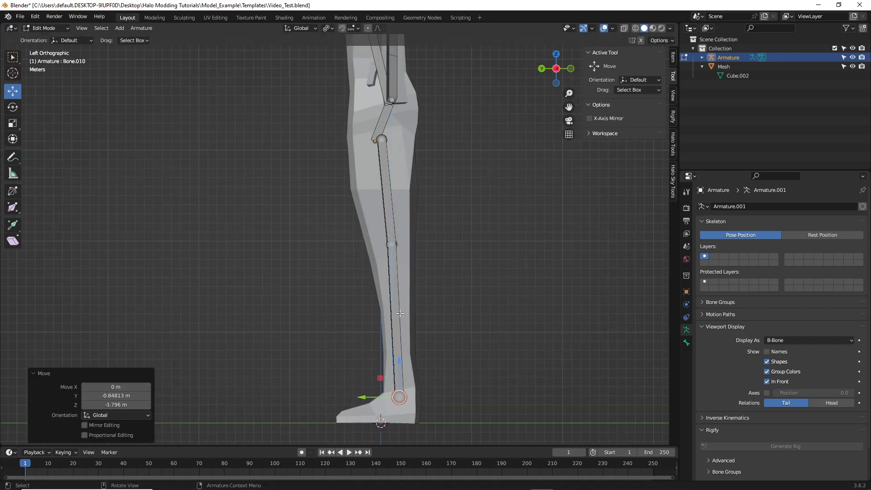
Lower the knee joint in left view and extrude a foot bone from the ankle about 6.04 m along Y and -2.25 m along Z
left_click(390, 244)
key("g")
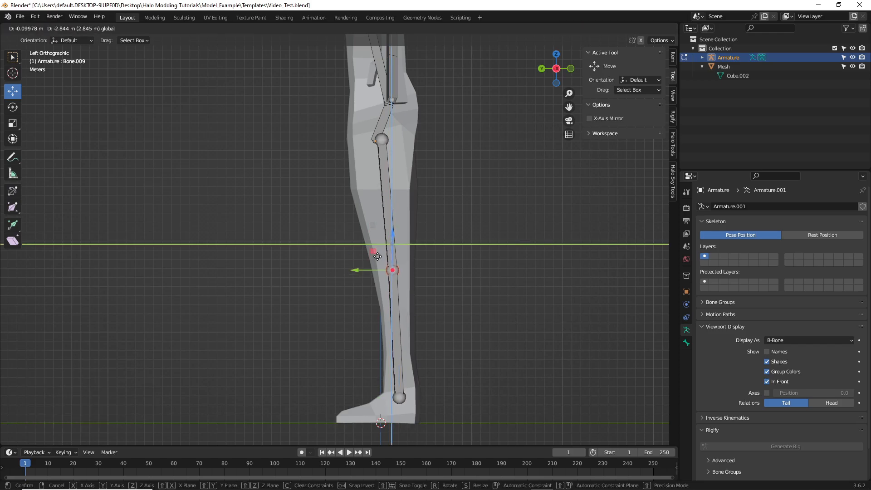
left_click(380, 255)
left_click(399, 398)
key("e")
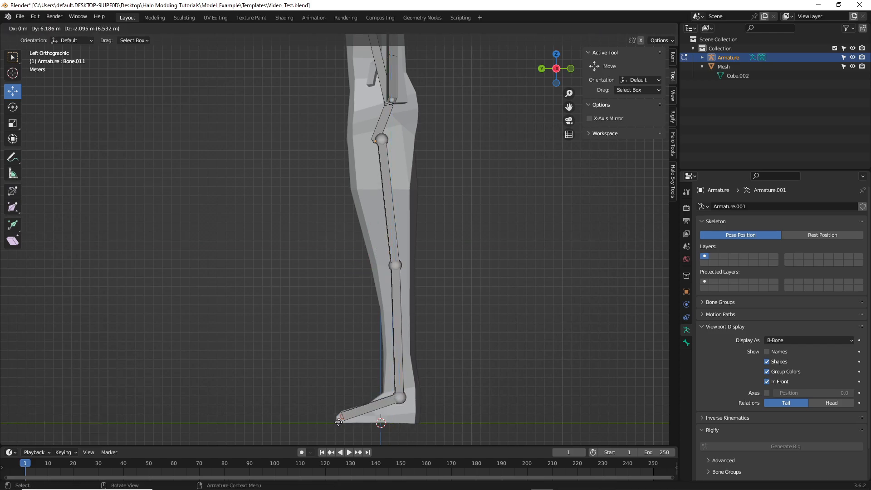
left_click(344, 417)
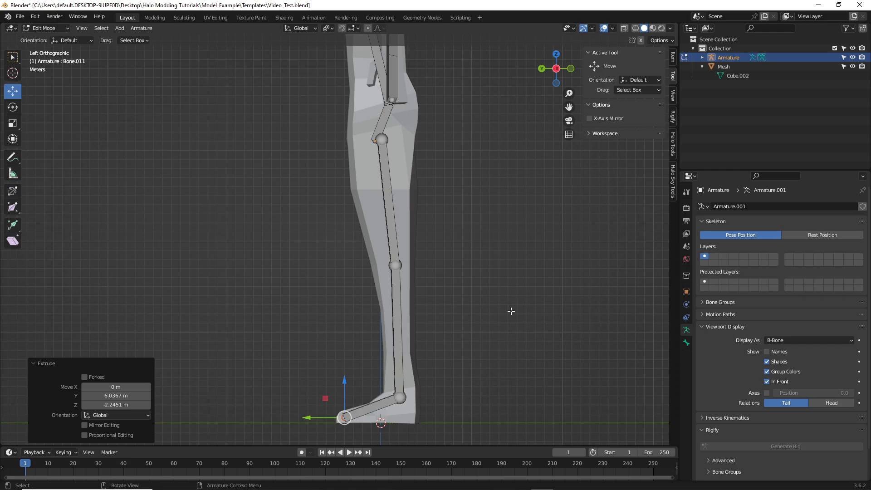
left_click(518, 158)
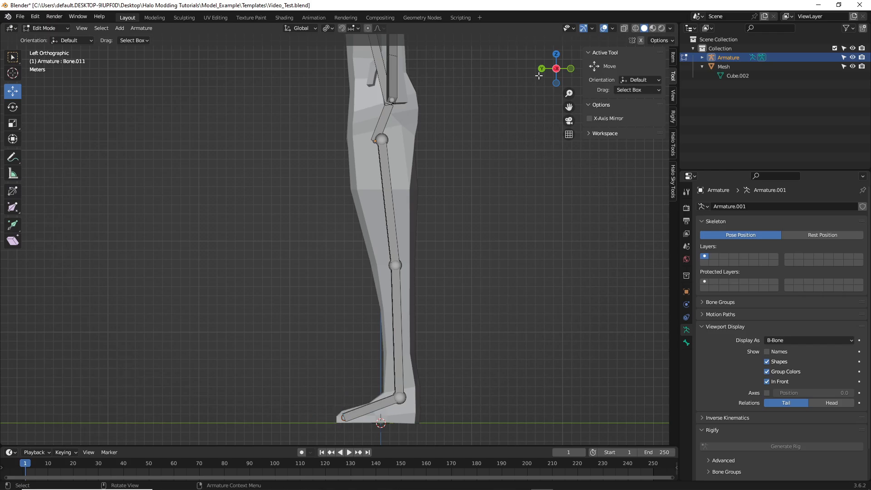
In back view, try moving the thigh bone about -5.19 m along X and 2.69 m along Z, and undo it
left_click(541, 69)
left_click(384, 182)
key("g")
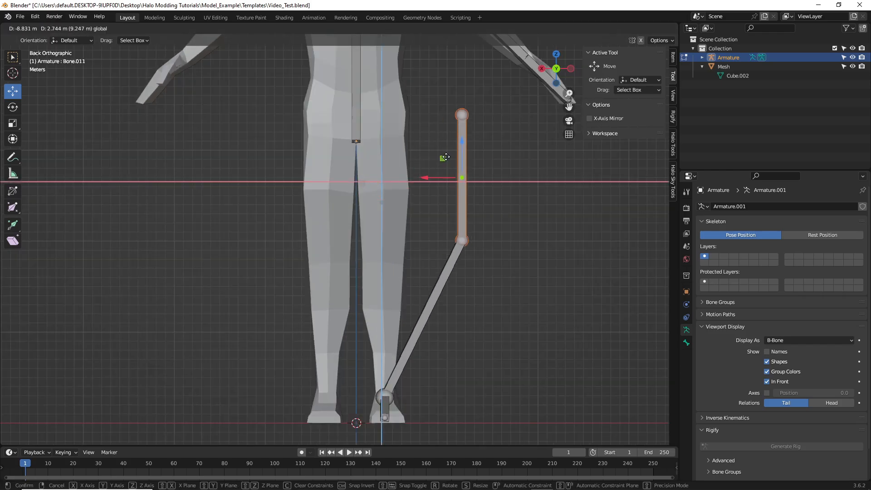
left_click(415, 162)
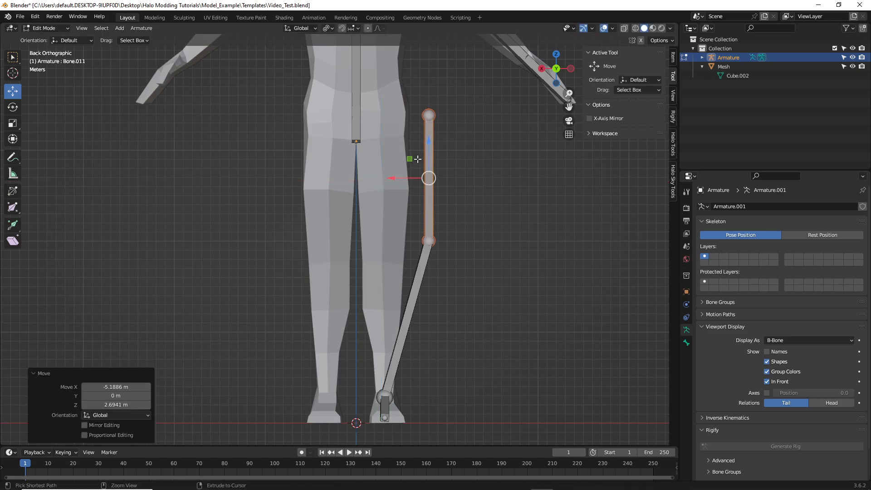
key("ctrl+z")
key("ctrl+z")
Delete the thigh, shin and foot bones of the leg
scroll(428, 178, "up", 3)
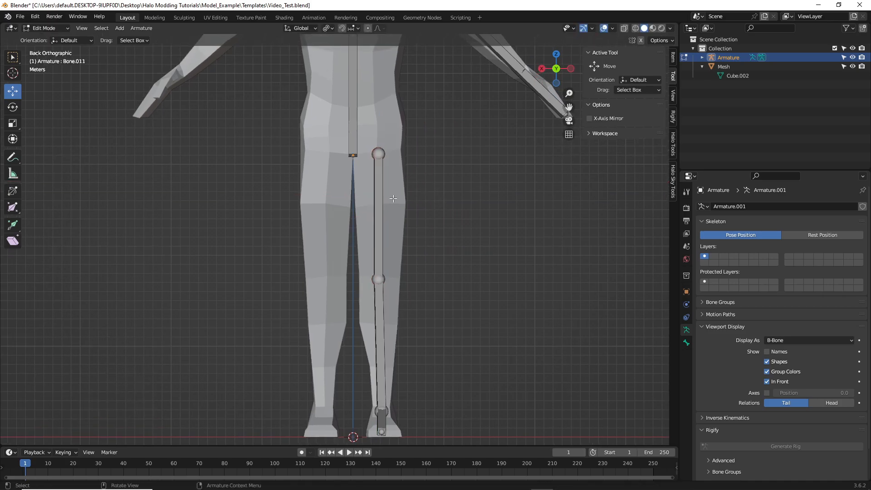
left_click(390, 244)
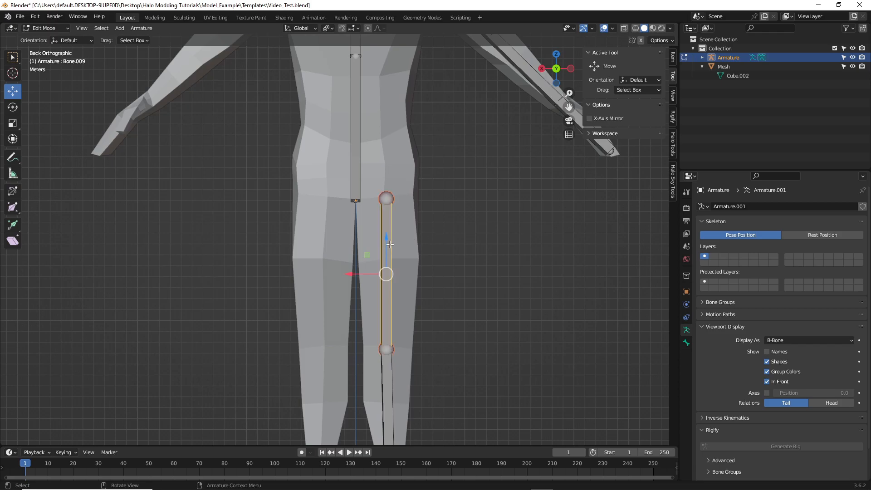
scroll(472, 226, "down", 3)
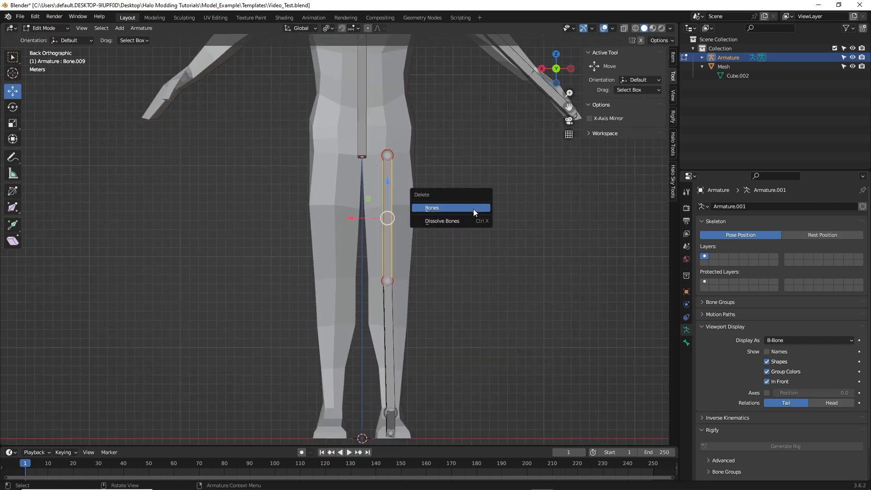
key("x")
left_click(413, 237)
left_click(391, 310)
key("x")
left_click(391, 308)
left_click(389, 422)
key("x")
left_click(379, 411)
Add a single bone to the armature and move it about -3.04 m along X and 28.94 m along Z to the hip
left_click(120, 28)
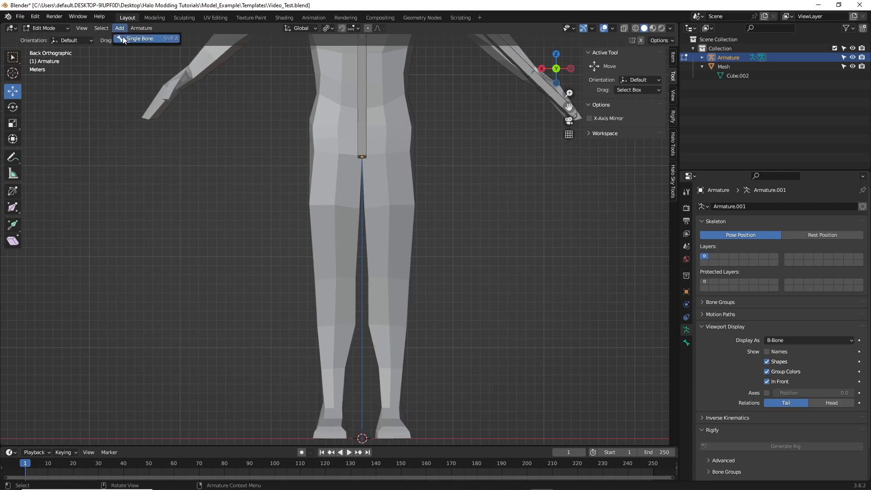
left_click(132, 38)
left_click(362, 428)
key("g")
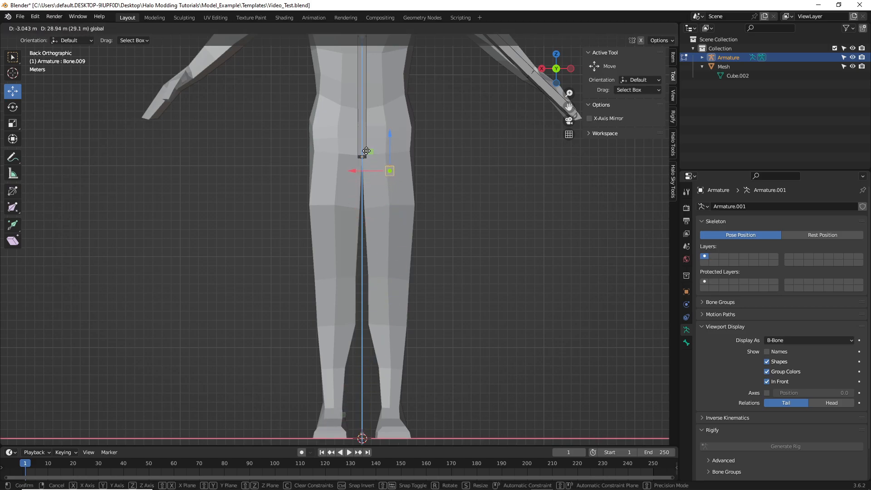
left_click(367, 151)
Scale the new hip bone by about 7.848 and lower it about 4.84 m along Z
key("s")
left_click(398, 312)
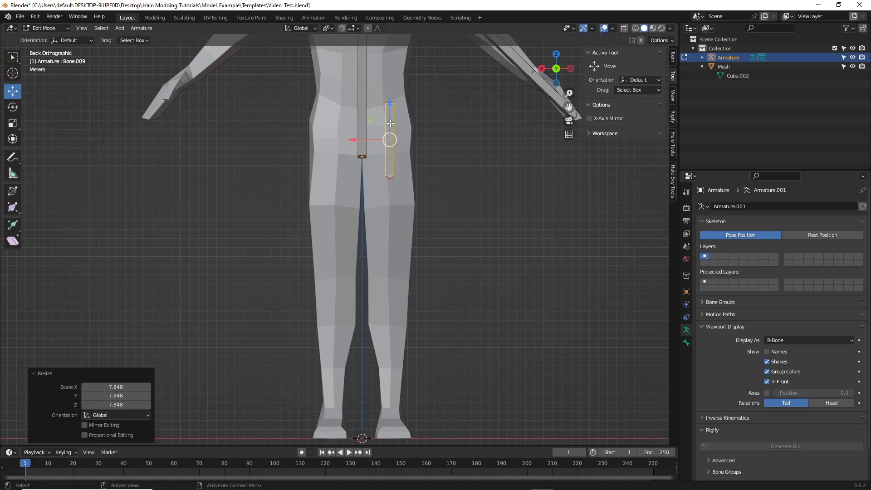
left_click_drag(386, 118, 387, 187)
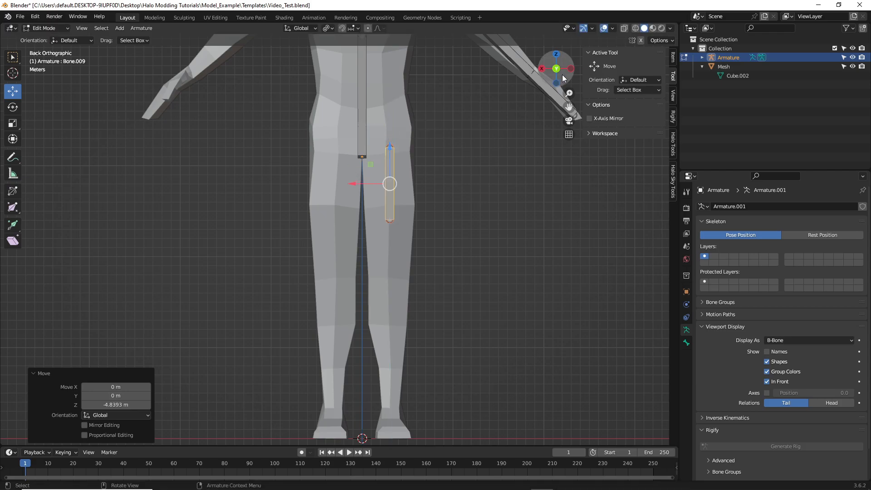
In left view, move the knee end -1.25 m along Y and -4.99 m along Z, and extrude a shin bone -1.10 m along Y and -15.87 m along Z
left_click(570, 68)
left_click_drag(381, 223, 391, 265)
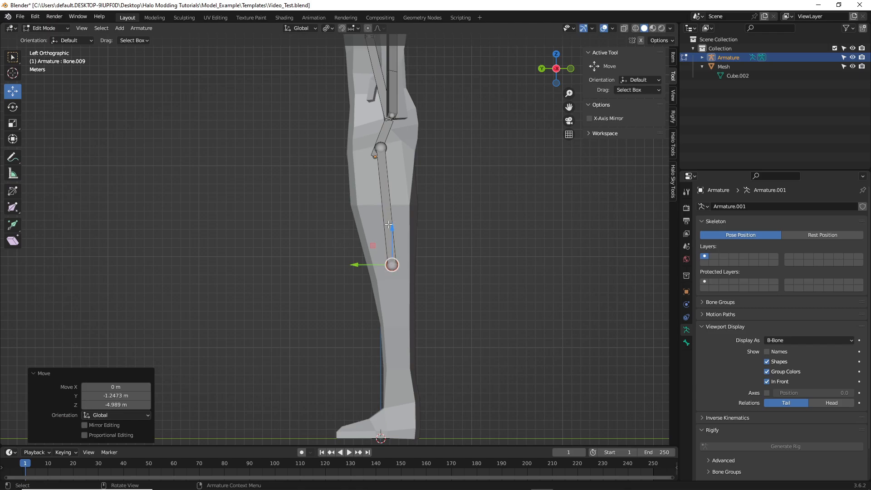
key("e")
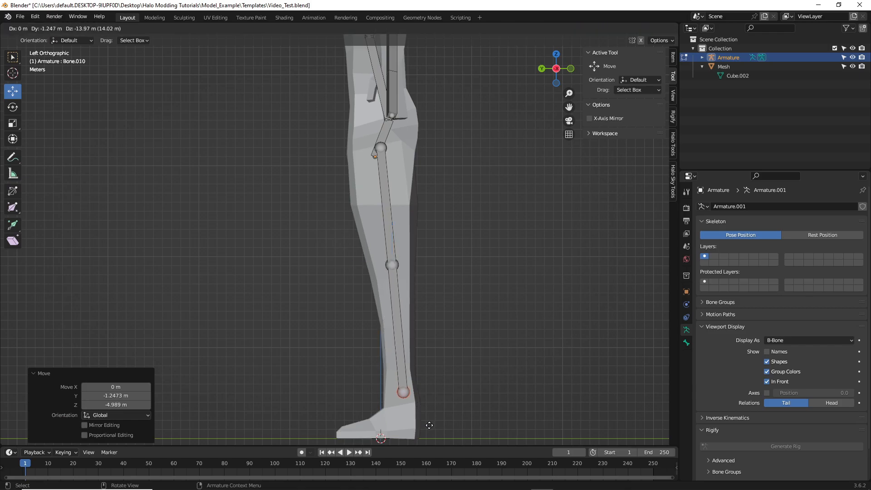
left_click(428, 441)
Extrude a foot bone from the ankle about 5.49 m along Y and -2.39 m along Z, and shift its toe end slightly outward in back view
key("e")
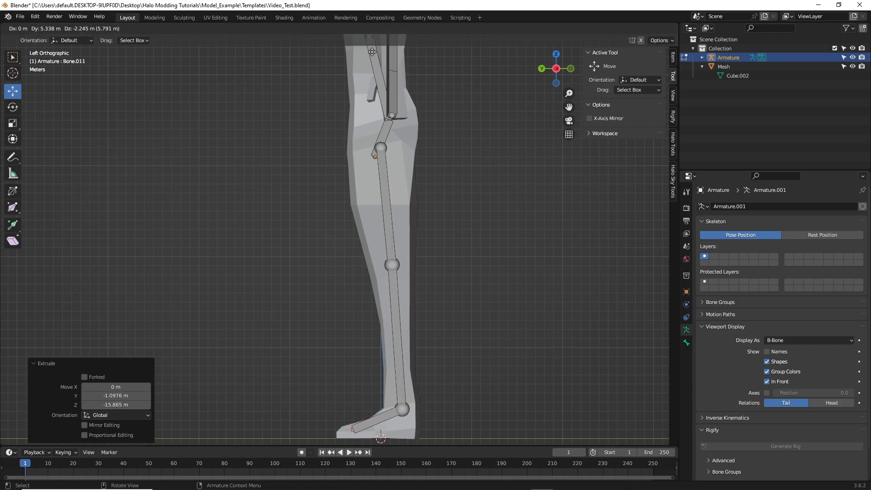
left_click(371, 53)
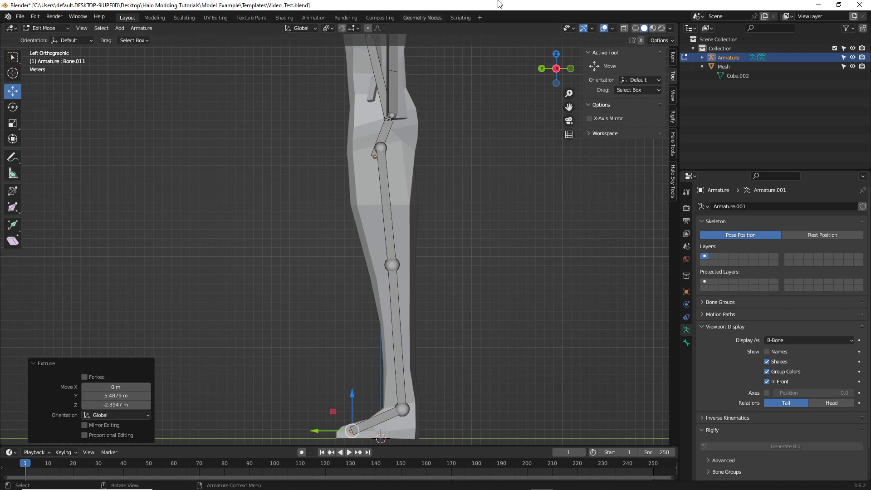
left_click(542, 70)
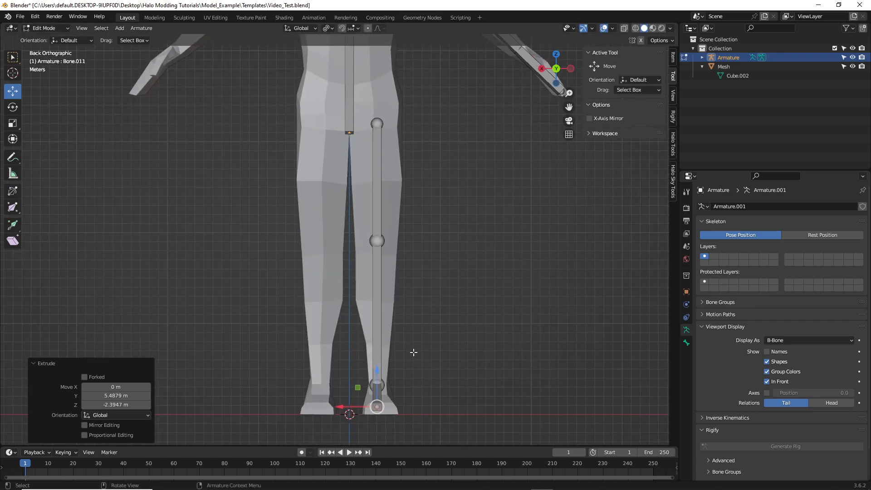
left_click_drag(336, 409, 344, 409)
left_click(457, 307)
Move the thigh bone about -11.48 m along X and 0.75 m along Z away from the leg and delete it
middle_click_drag(450, 251, 449, 308, "shift")
middle_click_drag(407, 275, 410, 236, "shift")
left_click(381, 199)
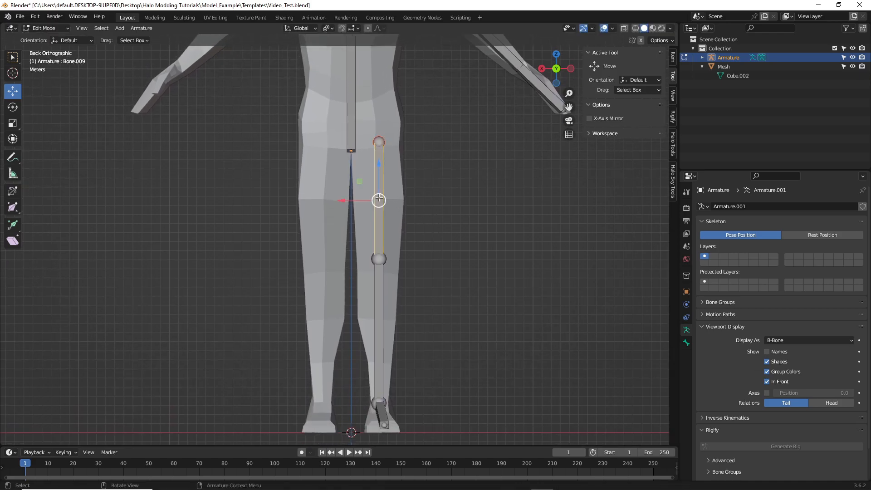
left_click_drag(367, 184, 471, 177)
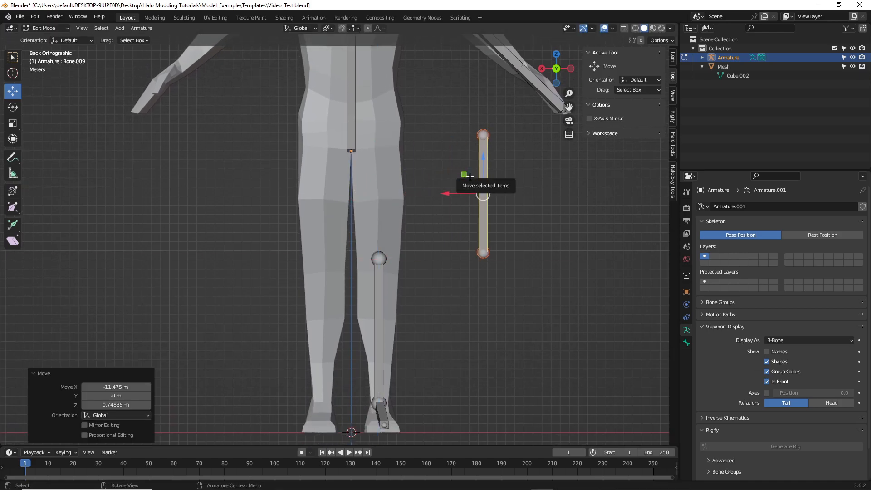
key("x")
left_click(426, 219)
Stretch the shin bone's upper end about 11.77 m up to the hip, and shift it about 1.00 m along Y and -1.30 m along Z
left_click(380, 258)
left_click_drag(379, 258, 377, 151)
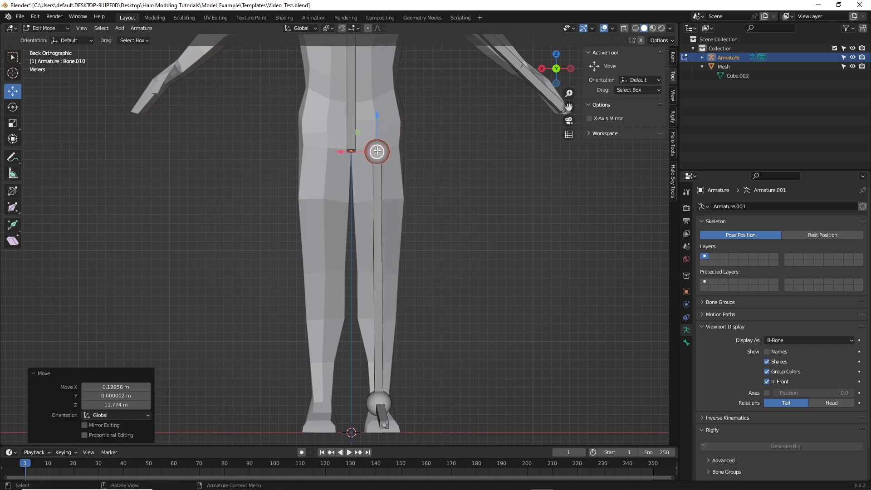
left_click(571, 70)
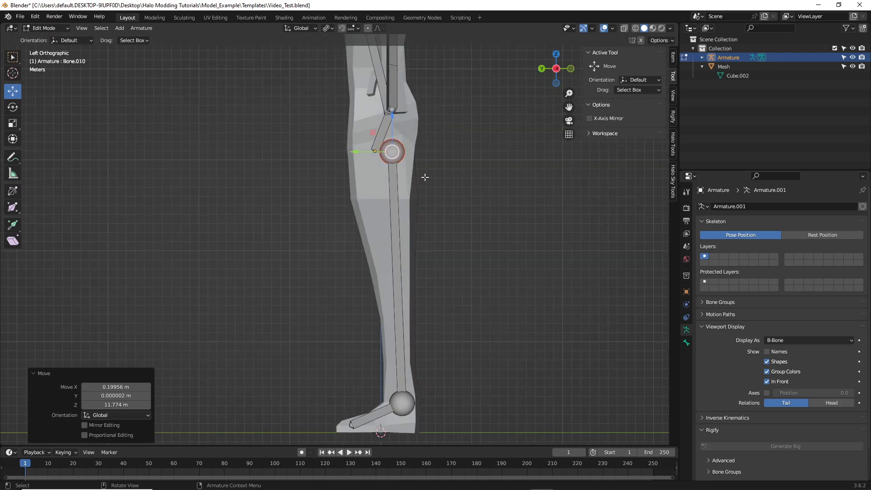
left_click_drag(371, 134, 362, 146)
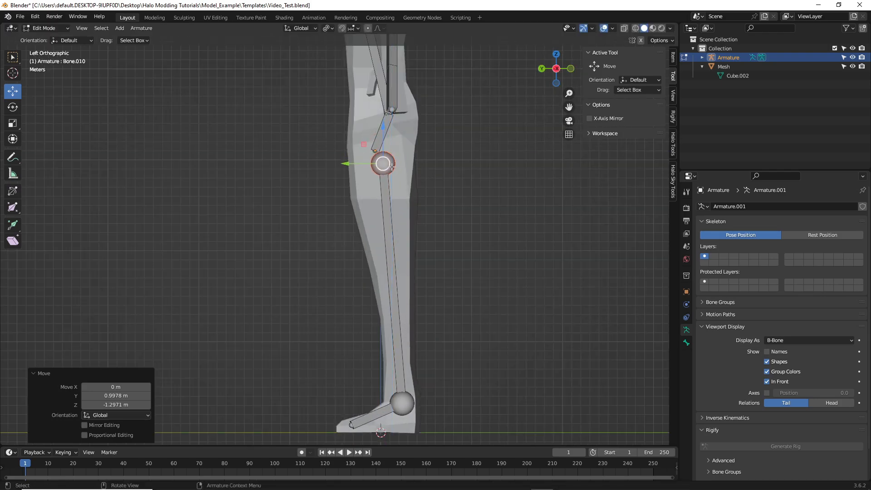
Subdivide the long hip-to-ankle bone with one cut to form separate thigh and shin bones
left_click(386, 200)
left_click(385, 200)
right_click(384, 200)
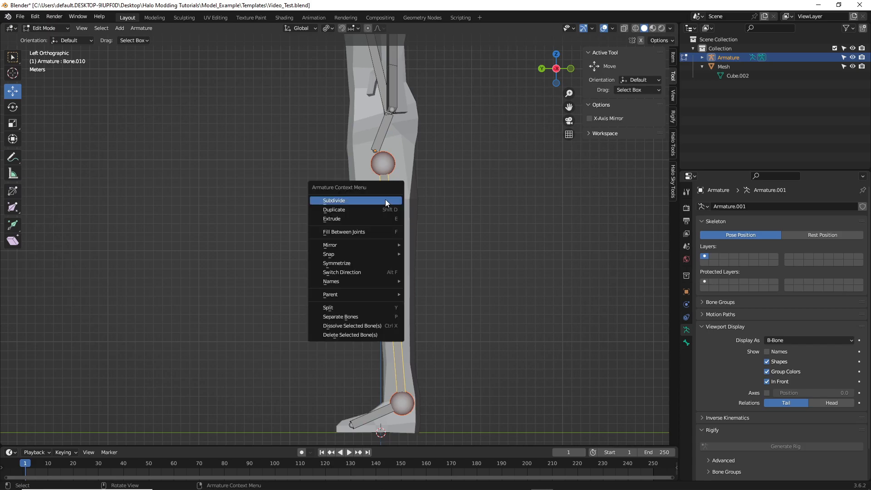
left_click(385, 200)
Raise the knee joint slightly in back view, undoing an unwanted move, and save the file
left_click(543, 69)
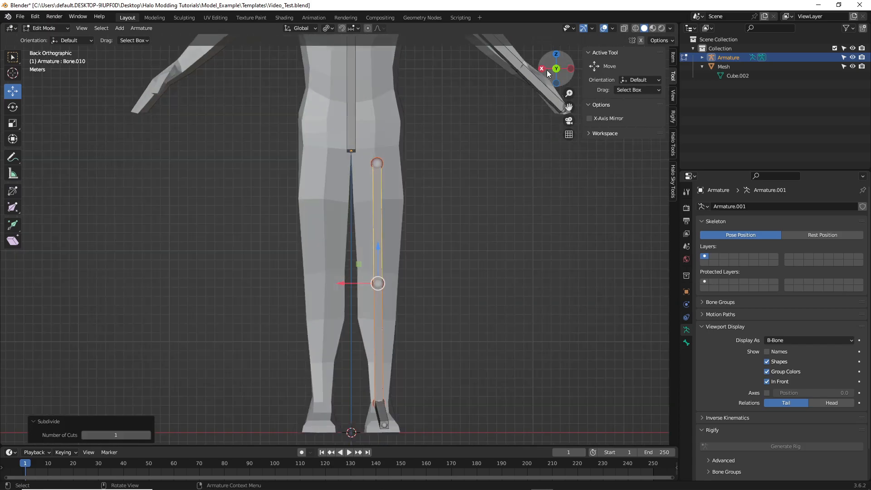
left_click(398, 260)
left_click(381, 282)
left_click(381, 282)
left_click_drag(358, 264, 380, 245)
key("ctrl+z")
key("ctrl+s")
Parent the thigh bone to the pelvis bone with Keep Offset, deselect and save the file
middle_click_drag(474, 195, 498, 274, "shift")
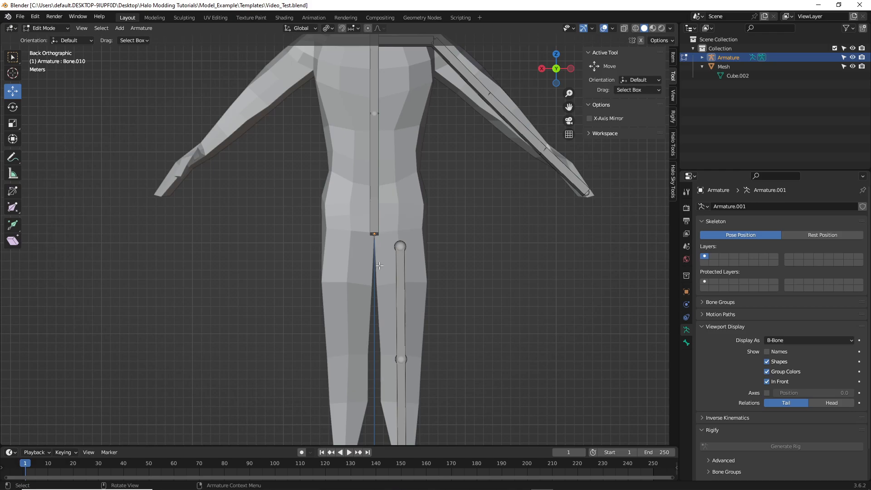
scroll(380, 266, "up", 4)
left_click(430, 286)
scroll(451, 273, "down", 2)
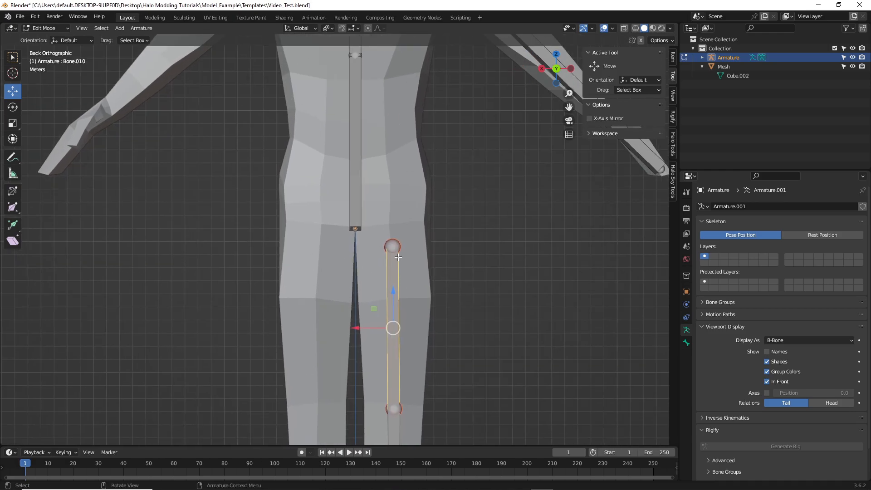
left_click(355, 219, "ctrl")
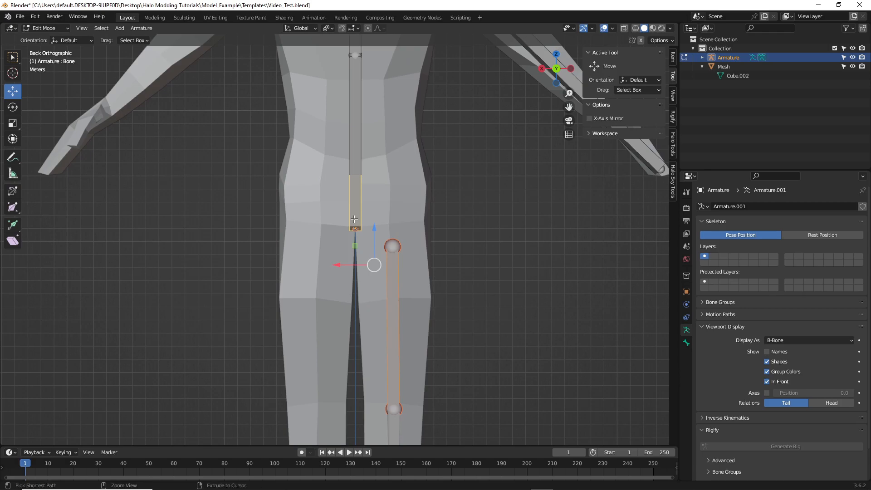
key("ctrl+p")
left_click(354, 220)
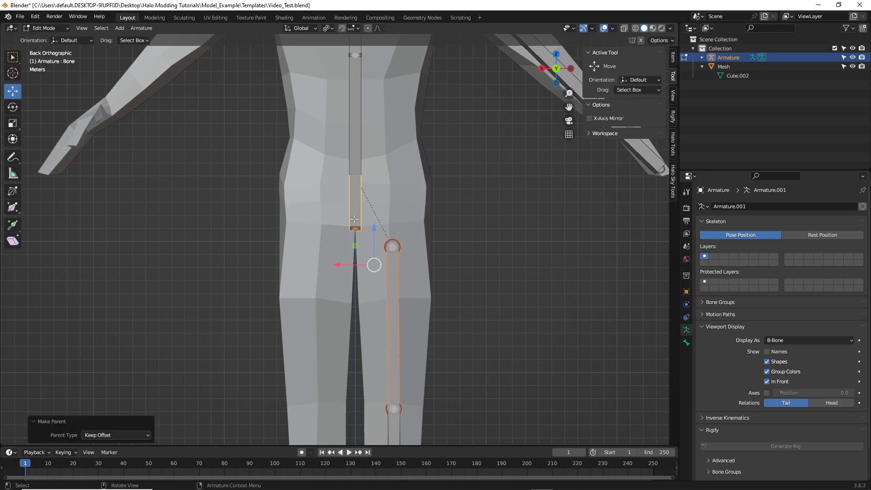
left_click(459, 258)
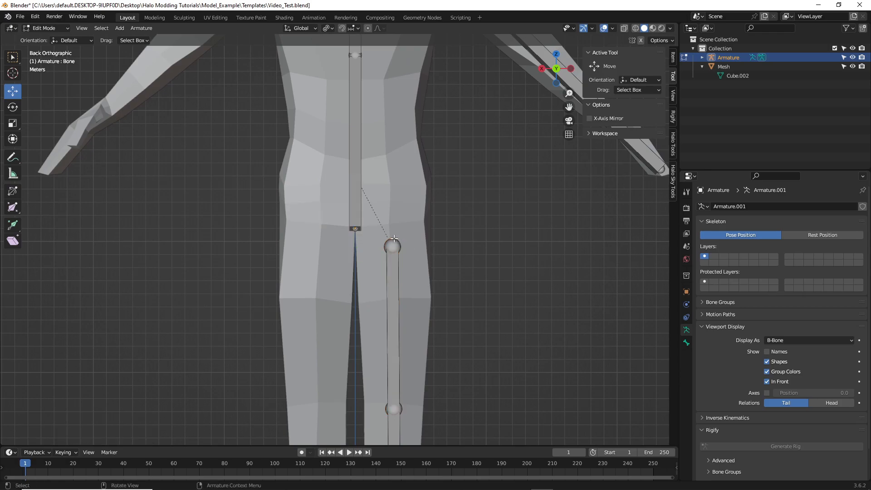
key("ctrl+s")
scroll(459, 234, "down", 3)
scroll(459, 233, "down", 1)
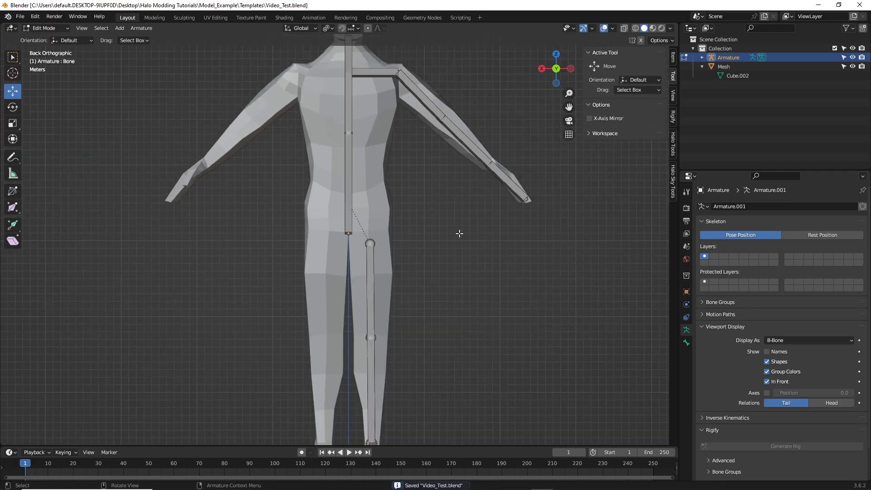
scroll(459, 233, "up", 1)
middle_click_drag(460, 232, 456, 199, "shift")
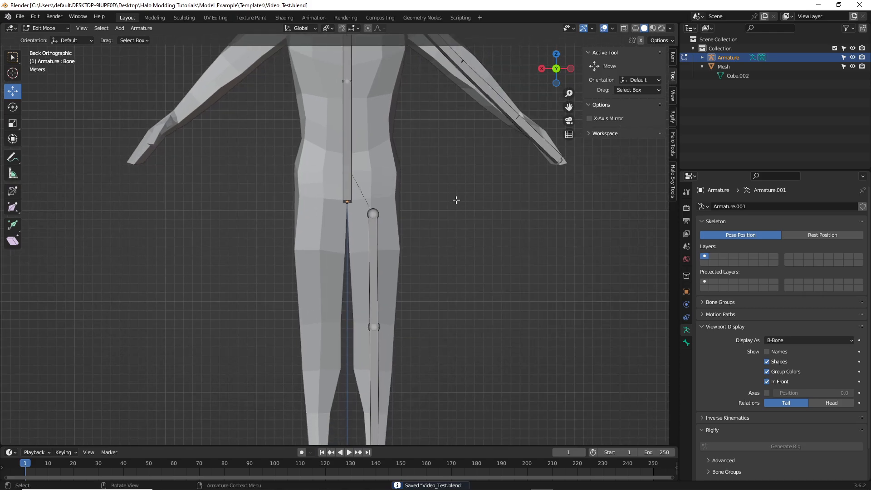
scroll(456, 200, "down", 1)
scroll(456, 199, "down", 1)
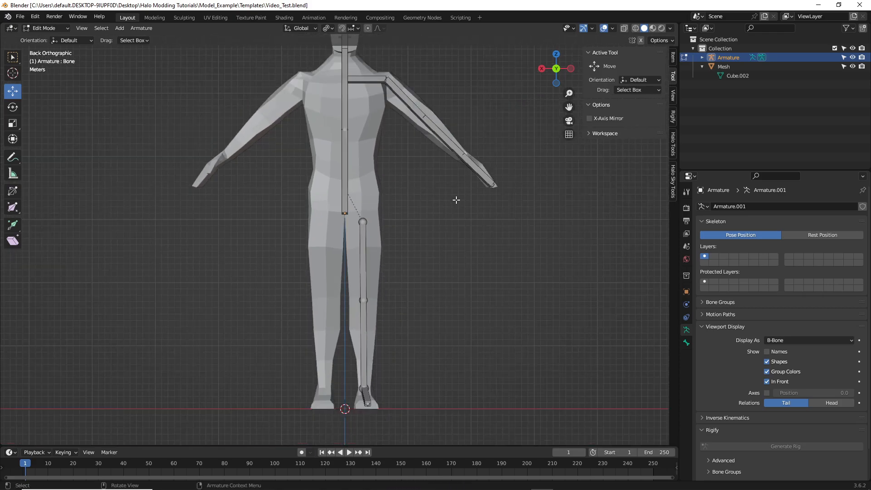
middle_click_drag(455, 205, 459, 233, "shift")
key("ctrl+s")
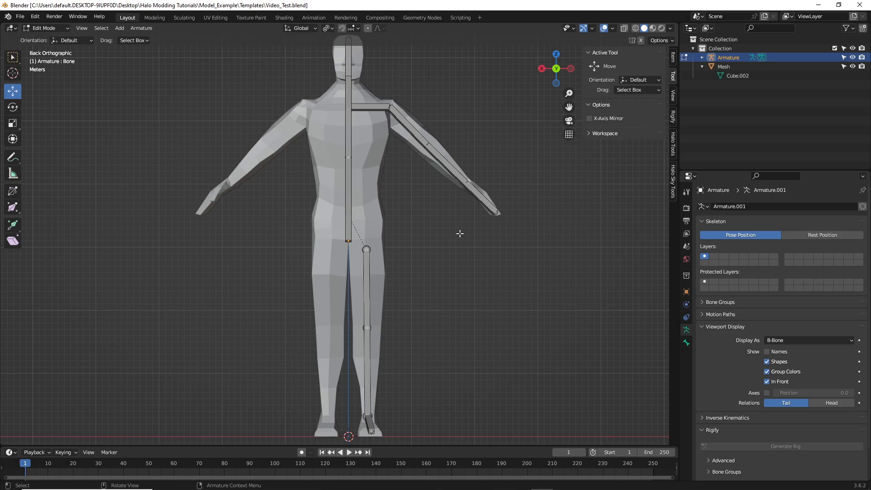
middle_click_drag(457, 281, 465, 225, "shift")
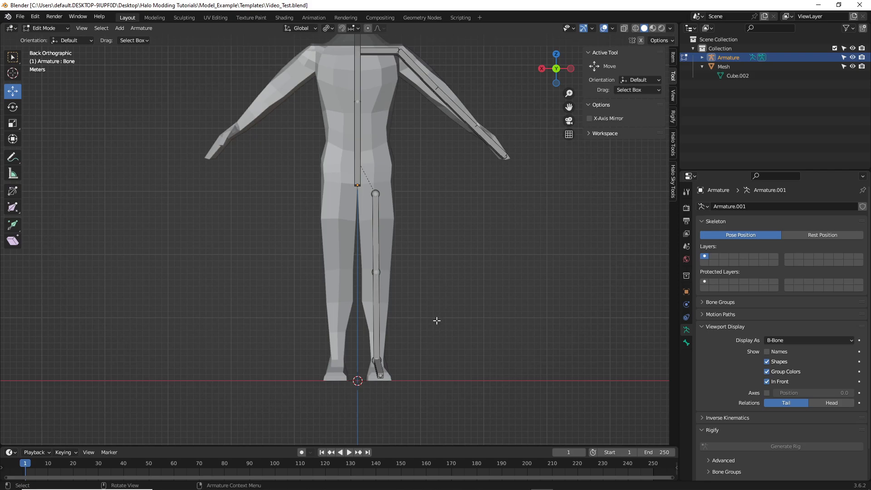
middle_click_drag(441, 309, 431, 338, "shift")
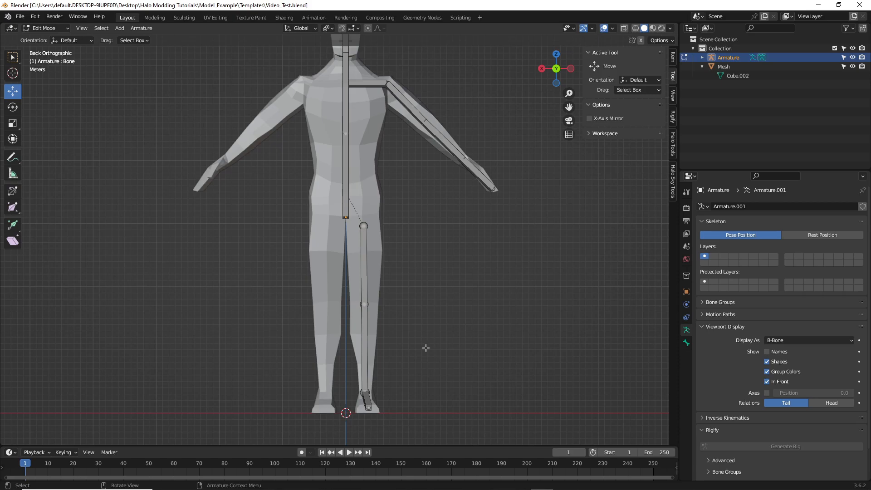
scroll(415, 373, "up", 1)
scroll(416, 364, "down", 1)
Select the leg, arm, spine, neck and head bones one by one to check their default names, and save the file
left_click(368, 399)
middle_click_drag(457, 338, 456, 352, "shift")
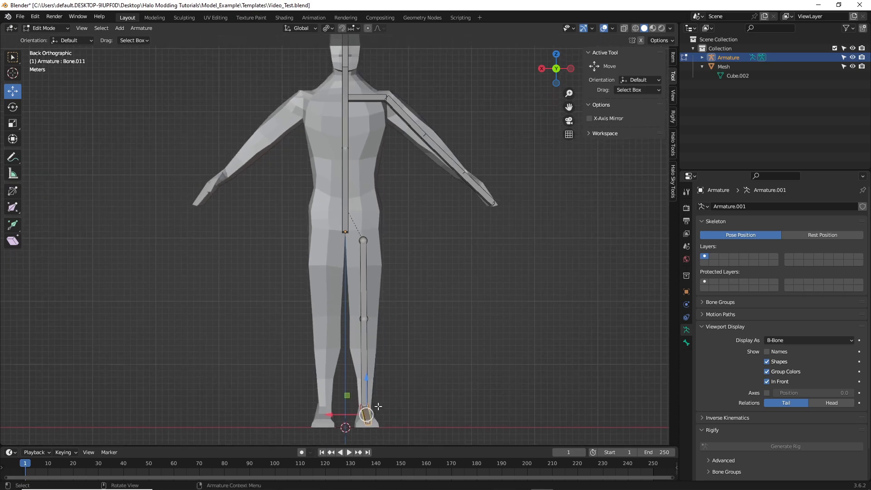
left_click(366, 362)
left_click(368, 292)
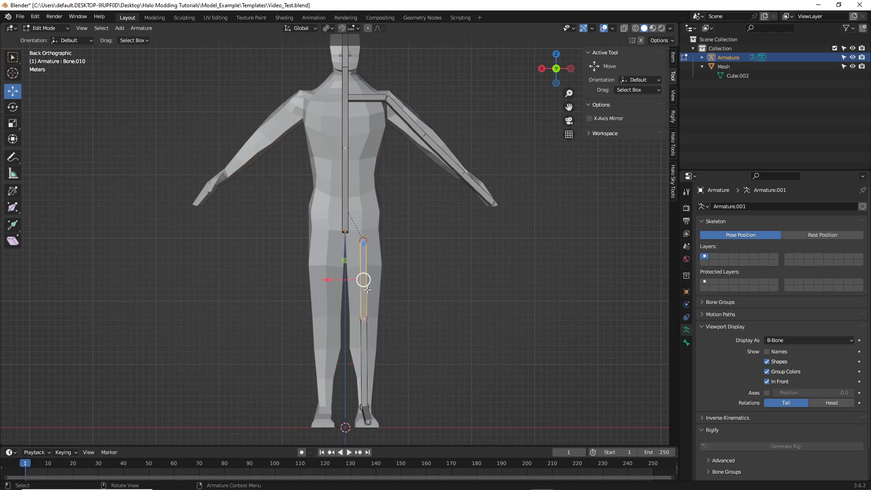
middle_click_drag(397, 210, 398, 220, "shift")
left_click(466, 197)
left_click(447, 169)
left_click(407, 127)
left_click(362, 107)
left_click(344, 231)
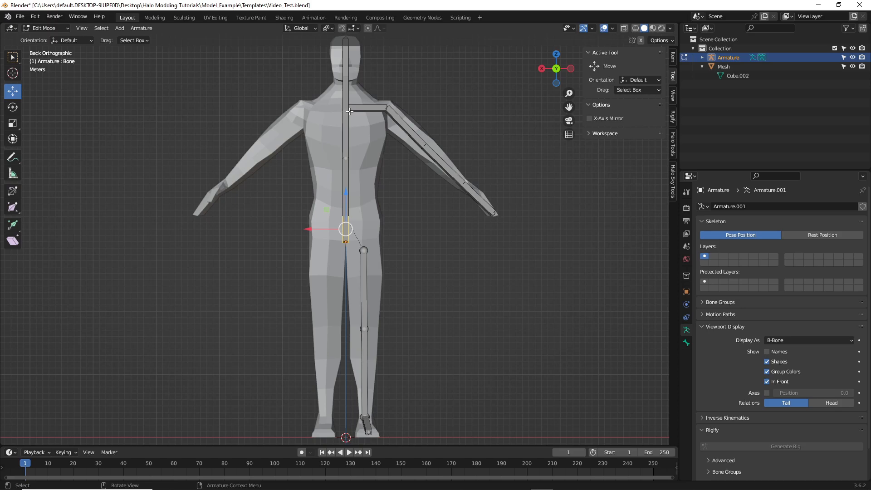
left_click(345, 175)
left_click(346, 136)
left_click(348, 83)
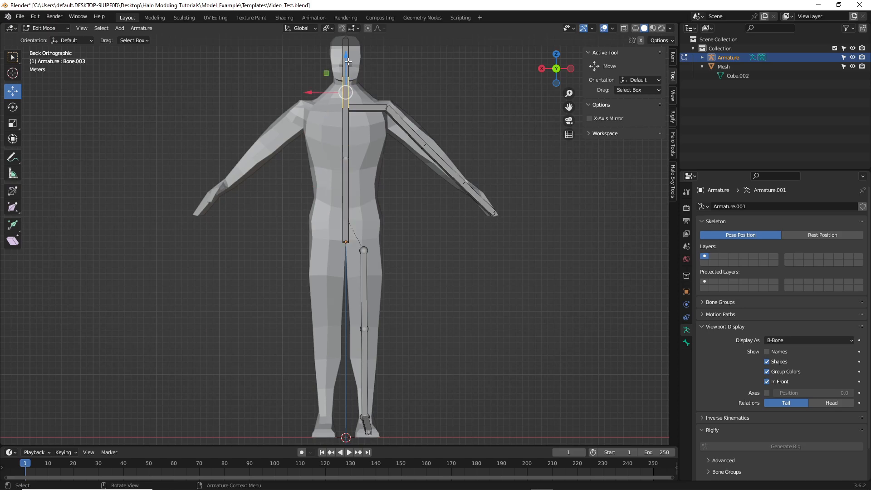
left_click(347, 52)
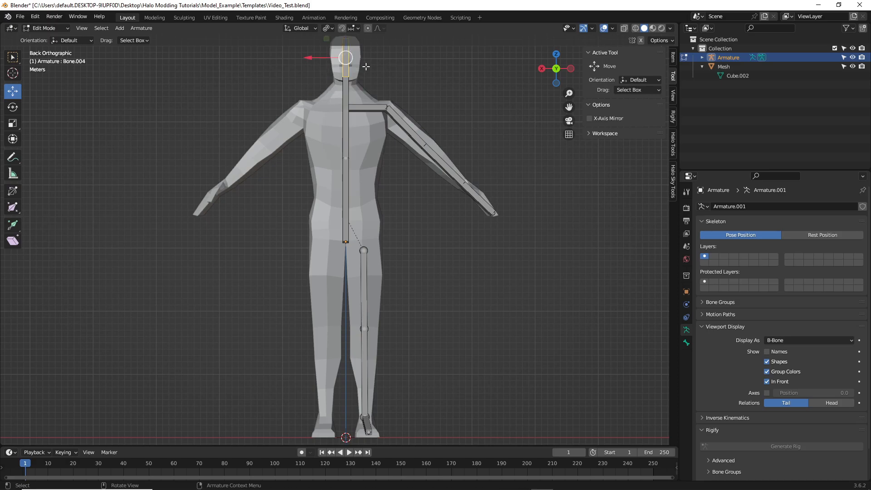
left_click(430, 198)
key("ctrl+s")
Select all the left-side leg, arm and clavicle bones together, and clear the selection
scroll(399, 340, "down", 2, "shift")
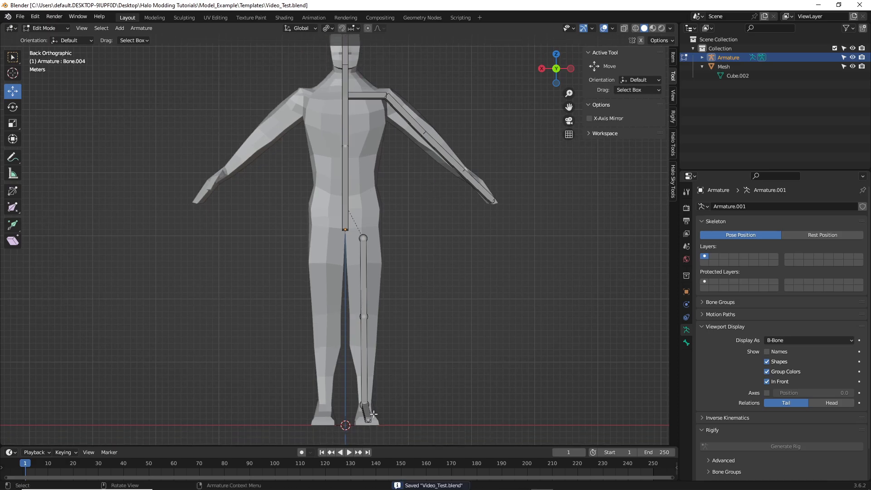
scroll(390, 399, "up", 1, "shift")
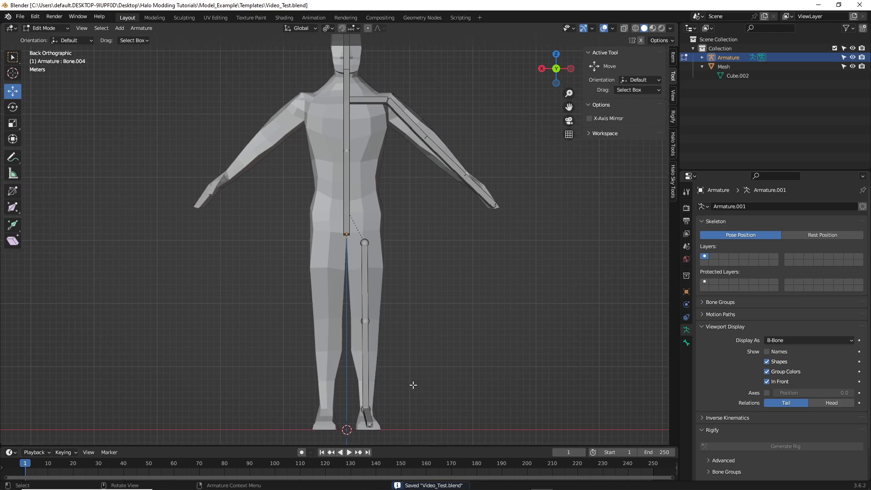
left_click_drag(340, 437, 431, 249)
left_click(363, 268, "shift")
left_click_drag(374, 218, 506, 73, "shift")
left_click(381, 101, "shift")
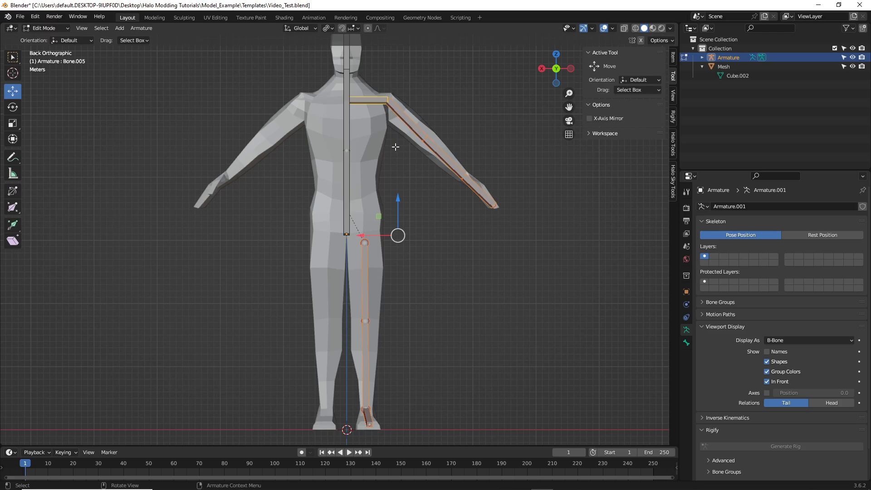
left_click(461, 240)
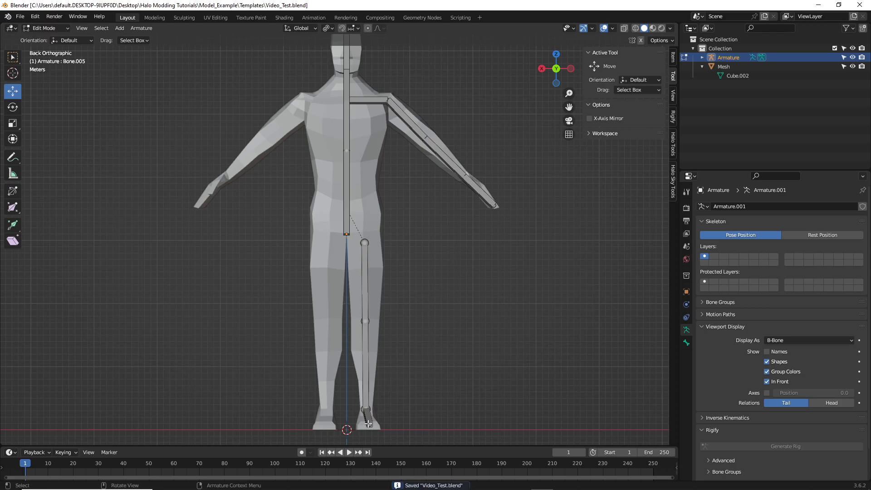
Rename the left hand bone "bip01 l hand", without the side suffix
left_click(480, 188)
key("ctrl+s")
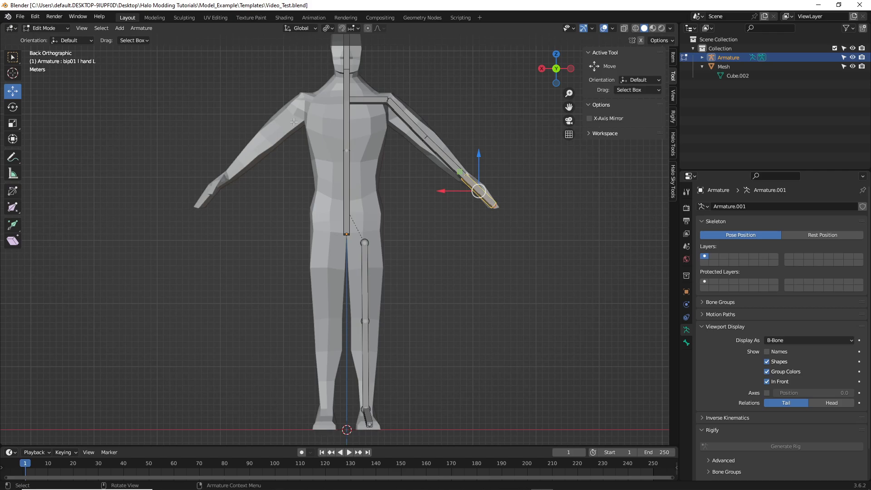
key("F2")
left_click(436, 149)
key("Return")
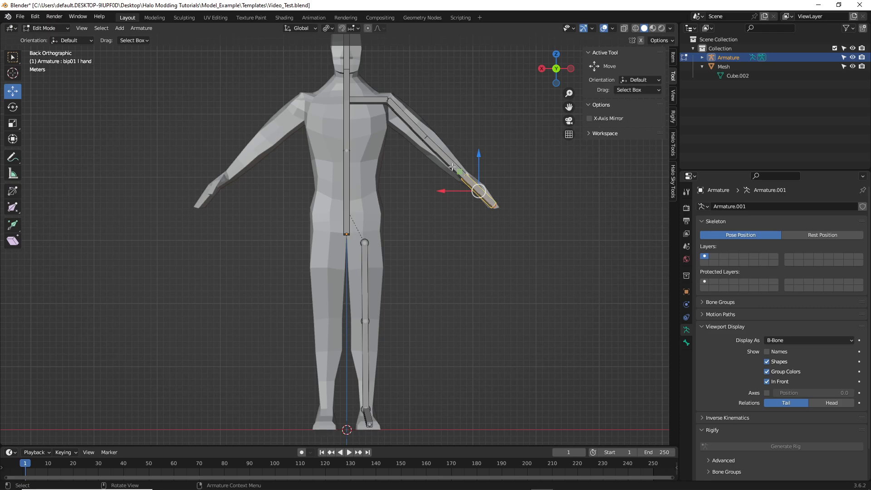
Add the capital L suffix to the left hand bone's name so it reads "bip01 l hand L", and save the file
key("F2")
left_click(463, 177)
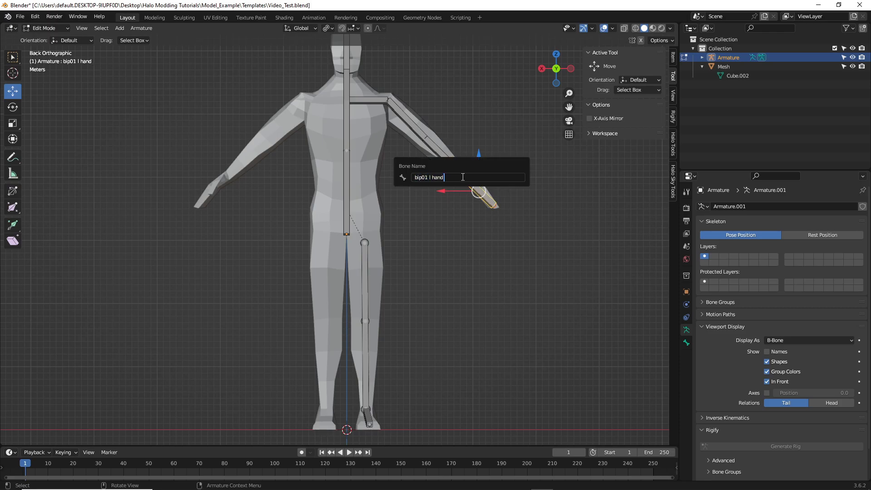
type("L")
key("Return")
key("ctrl+s")
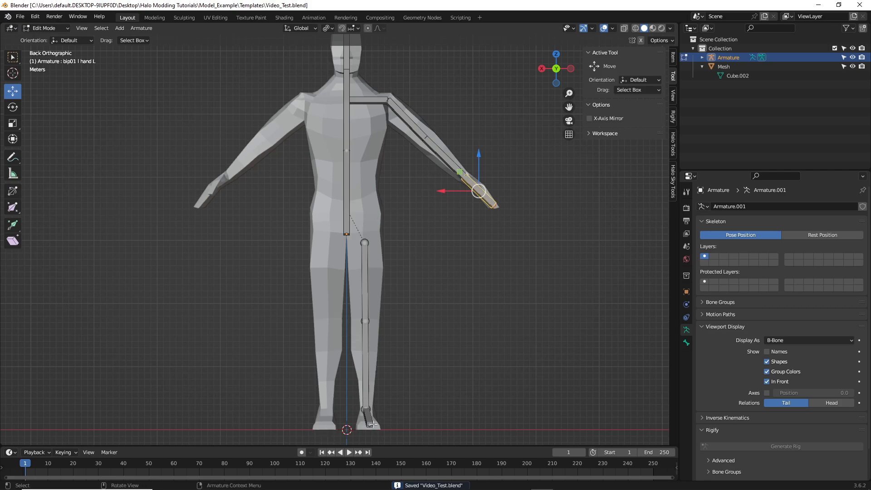
Check the names of the forearm, upper arm, clavicle, head, neck, spine, pelvis and thigh bones, then deselect and save the file
left_click(439, 151)
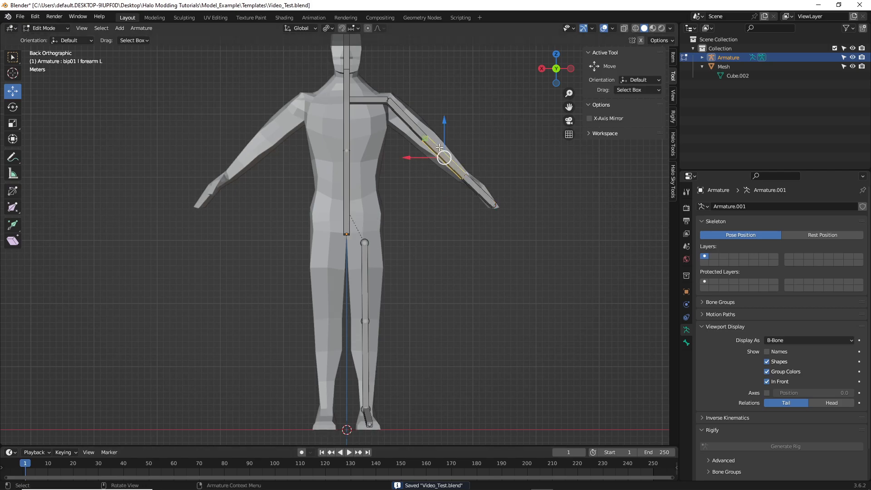
left_click(406, 118)
left_click(374, 101)
left_click(348, 62)
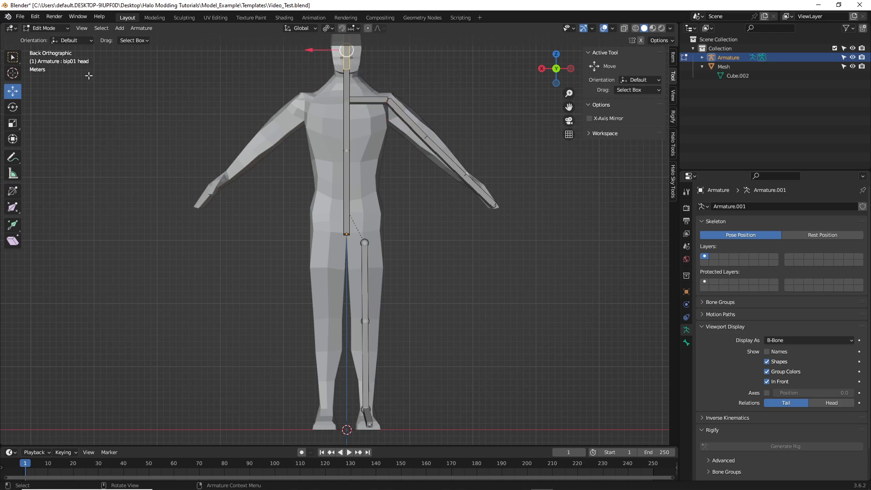
left_click(348, 97)
left_click(346, 142)
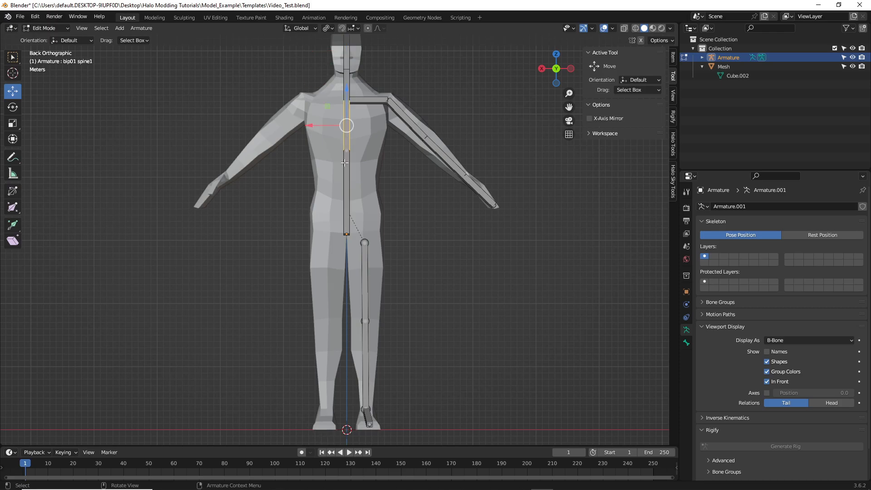
left_click(346, 173)
left_click(346, 223)
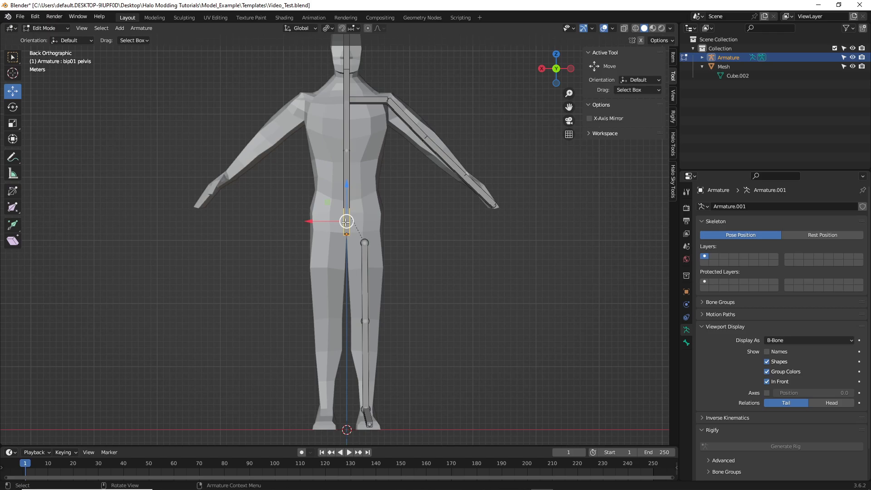
left_click(367, 265)
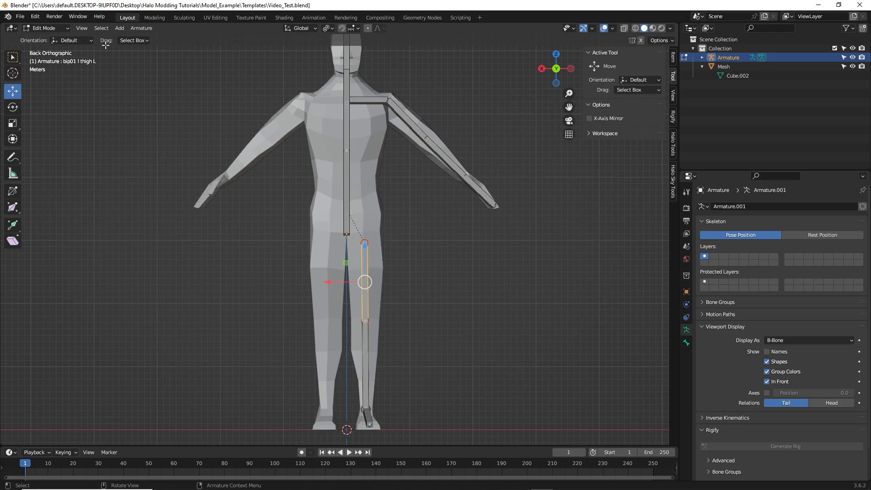
left_click(407, 195)
key("ctrl+s")
Symmetrize all the left-side leg, arm and clavicle bones in back view to create their right-side counterparts, then deselect and save the file
middle_click_drag(437, 239, 418, 252, "shift")
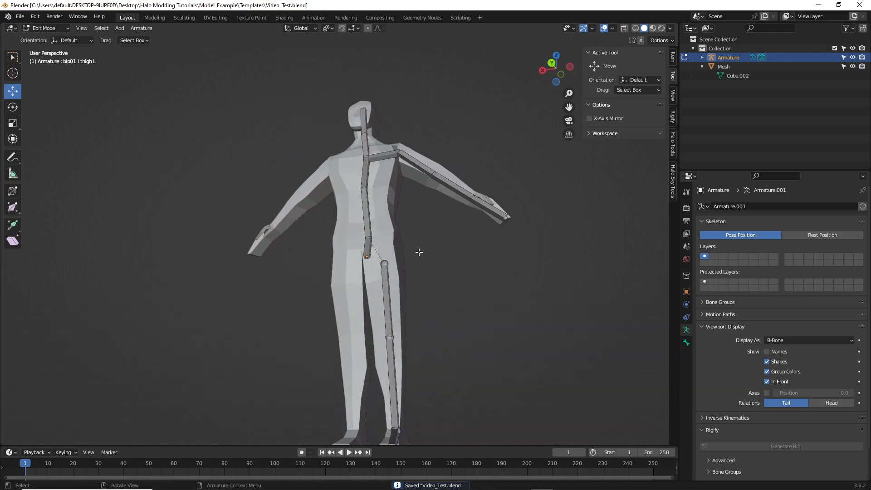
left_click(552, 64)
scroll(409, 222, "up", 2)
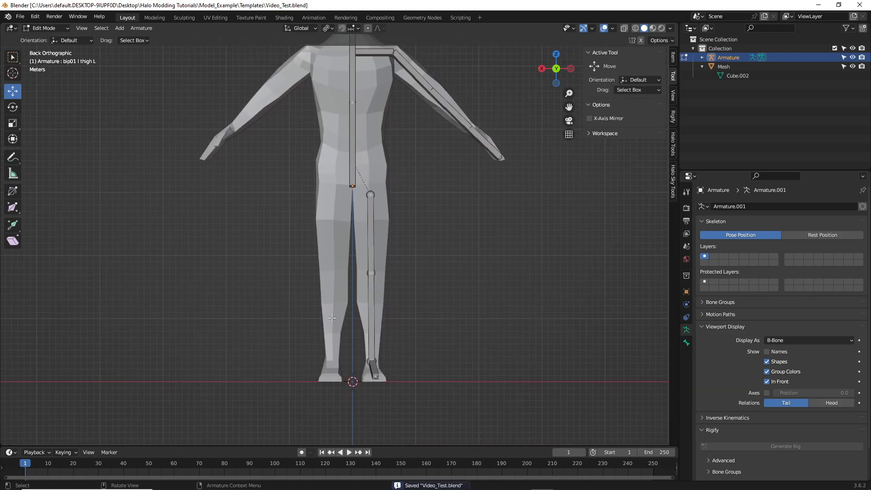
left_click_drag(211, 434, 476, 207)
middle_click_drag(425, 177, 408, 239, "shift")
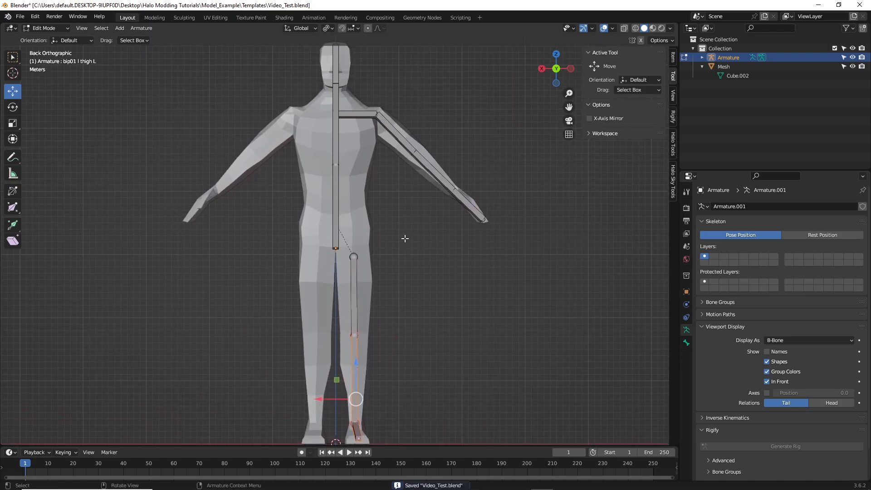
left_click_drag(357, 259, 477, 110, "shift")
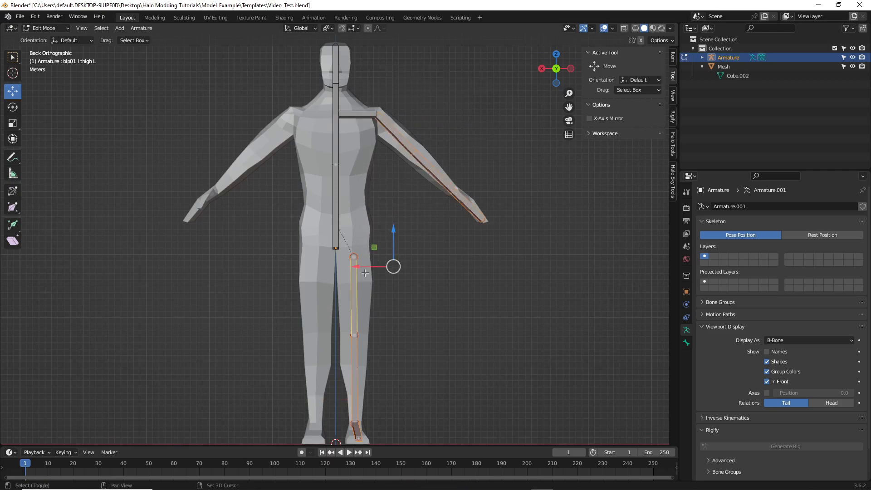
left_click(358, 116, "shift")
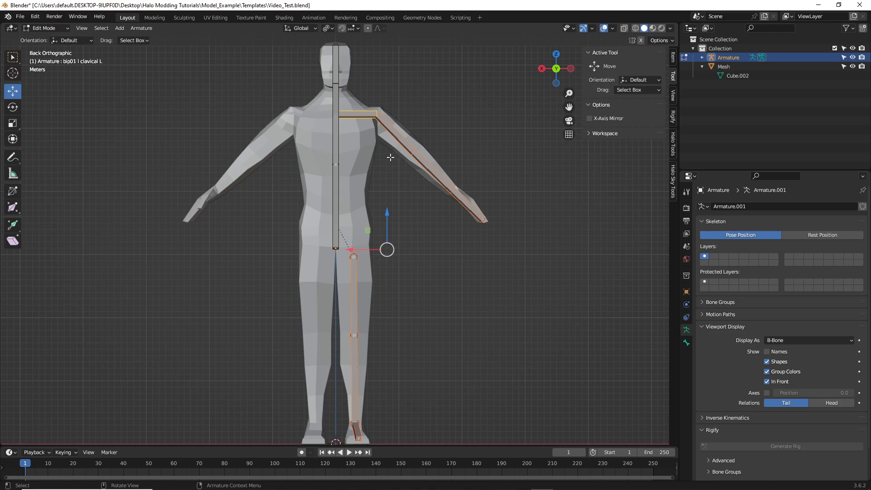
mouse_move(220, 171)
middle_mouse_down("shift")
mouse_move(222, 156)
mouse_move(213, 165)
middle_mouse_up("shift")
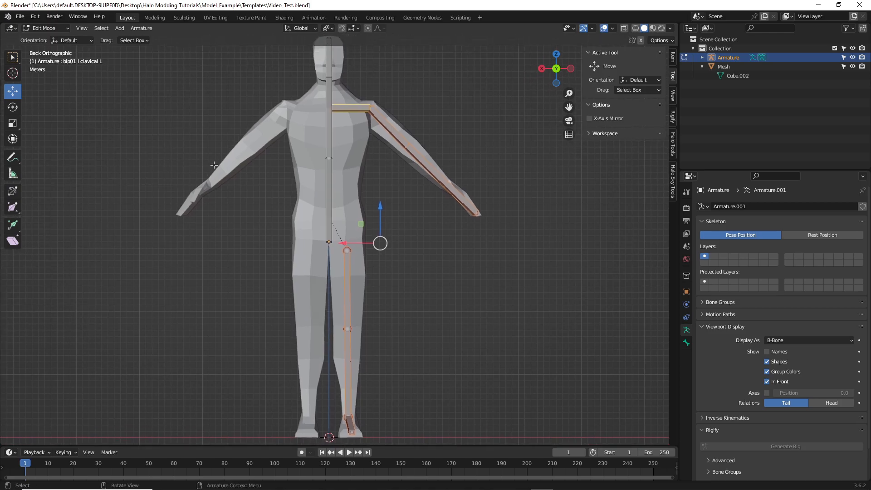
left_click(139, 28)
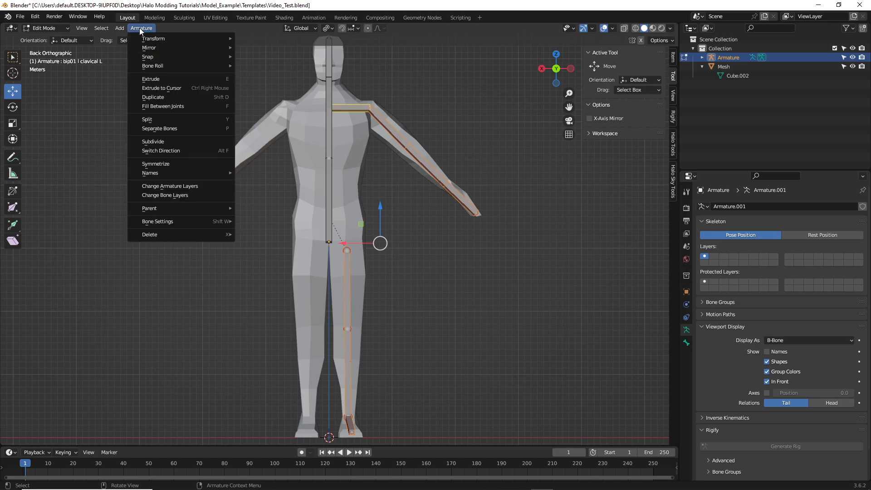
left_click(156, 164)
left_click(451, 253)
key("ctrl+s")
Check the names of the mirrored right clavicle bone and the left upper arm bone, and save the file
middle_click_drag(445, 249, 460, 253, "shift")
left_click(320, 111)
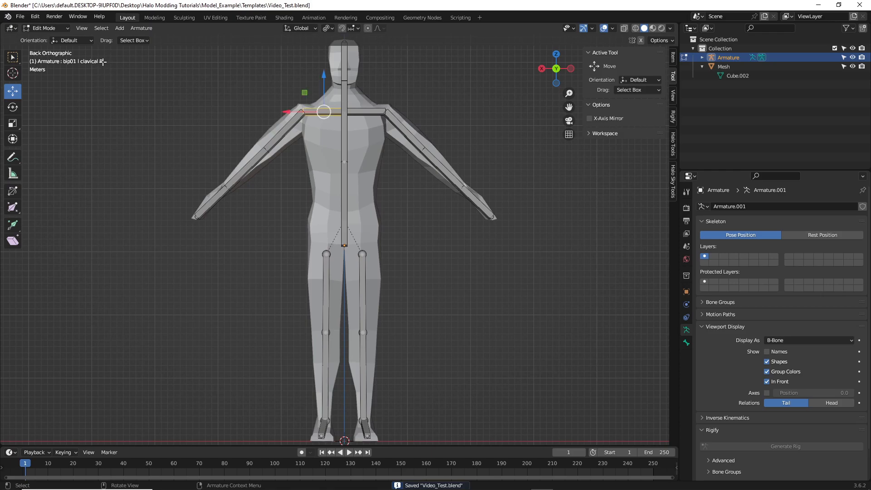
left_click(443, 104)
left_click(410, 131)
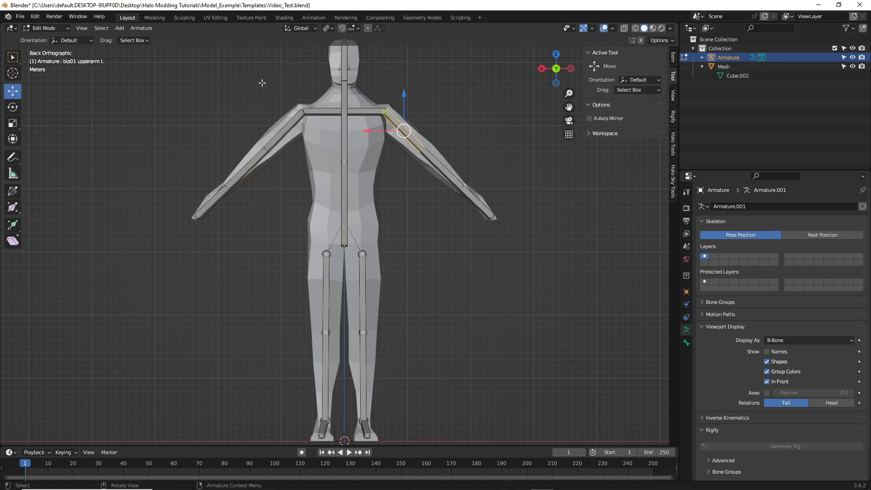
key("ctrl+s")
left_click(410, 183)
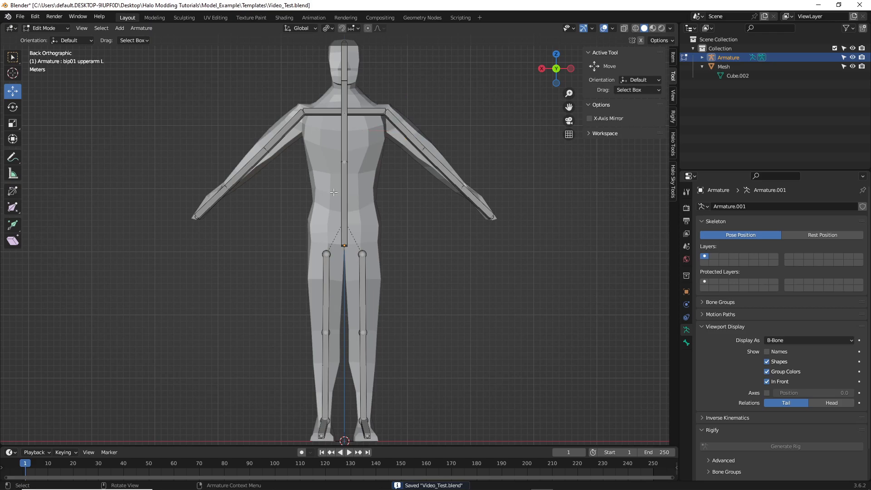
key("ctrl+s")
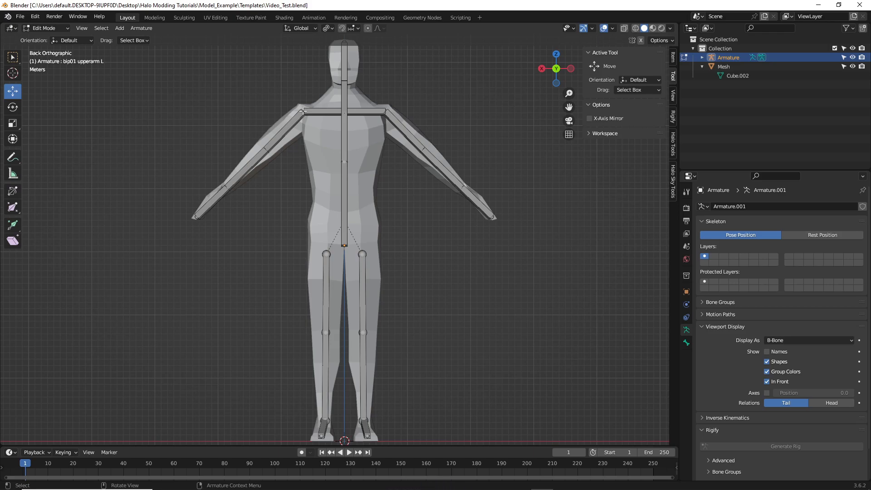
left_click(325, 113)
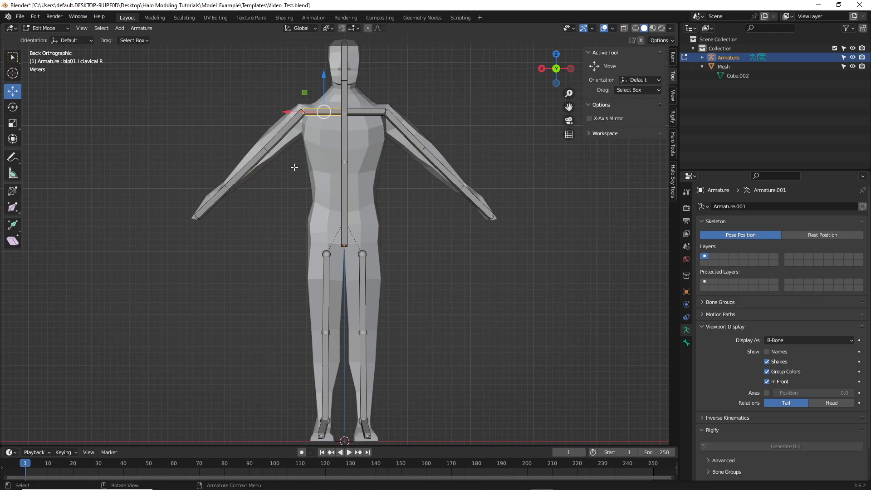
Deselect the right clavicle bone, save the file and switch the armature to Object Mode
left_click(457, 222)
key("ctrl+s")
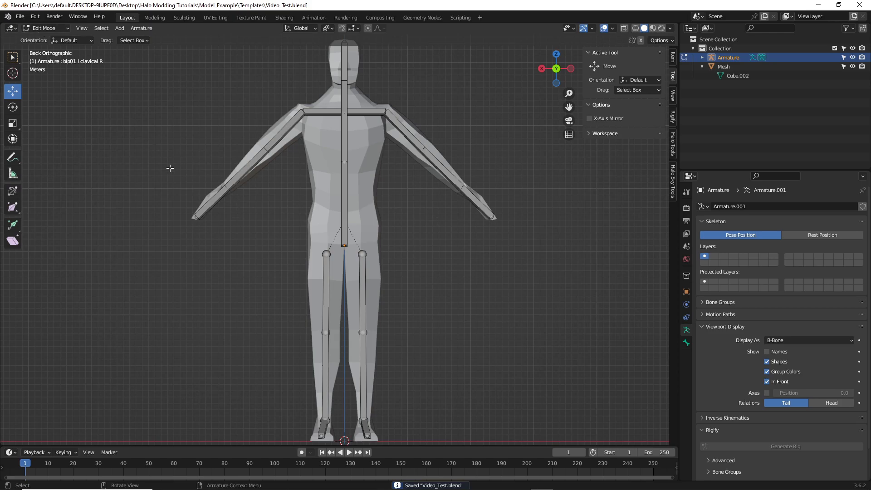
left_click(46, 28)
left_click(47, 38)
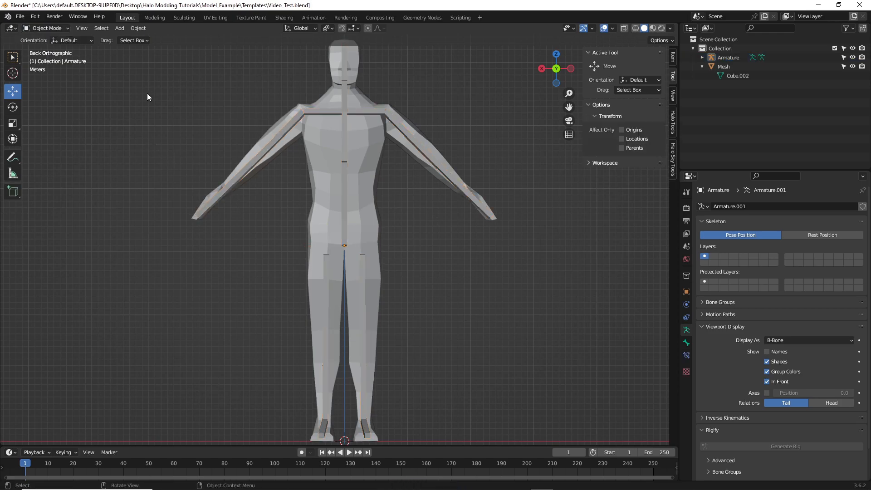
Try moving the left upper arm bone in Pose Mode, cancel the movement, return to Object Mode and save the file
left_click(369, 137)
left_click(357, 114)
left_click(55, 28)
left_click(54, 59)
left_click(392, 119)
left_click_drag(427, 118, 433, 93)
right_click(433, 93)
left_click(413, 157)
left_click(48, 30)
left_click(49, 38)
key("ctrl+s")
Select the armature object, switch it to Edit Mode and save the file
middle_click_drag(392, 173, 410, 203, "shift")
left_click(409, 137)
left_click(409, 195)
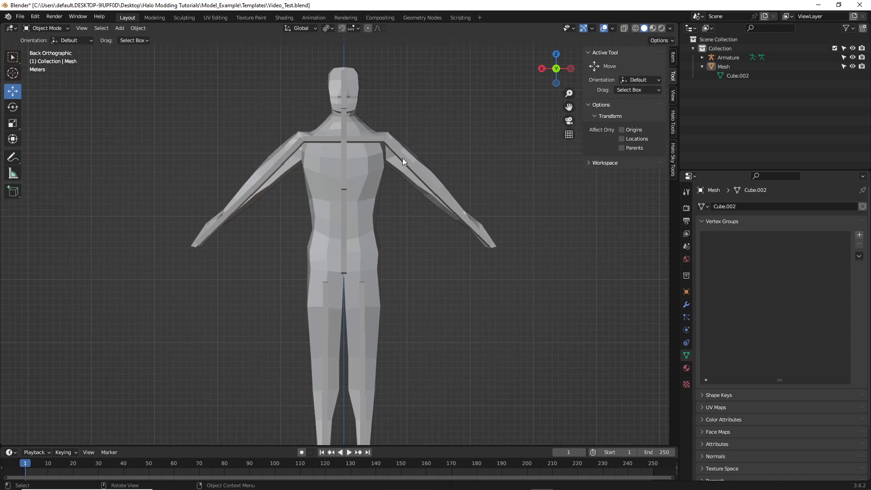
left_click(402, 158)
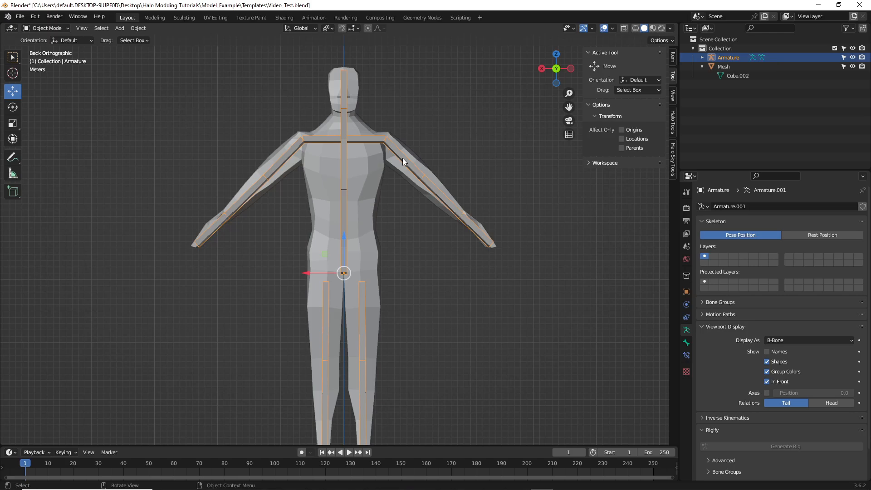
left_click(50, 29)
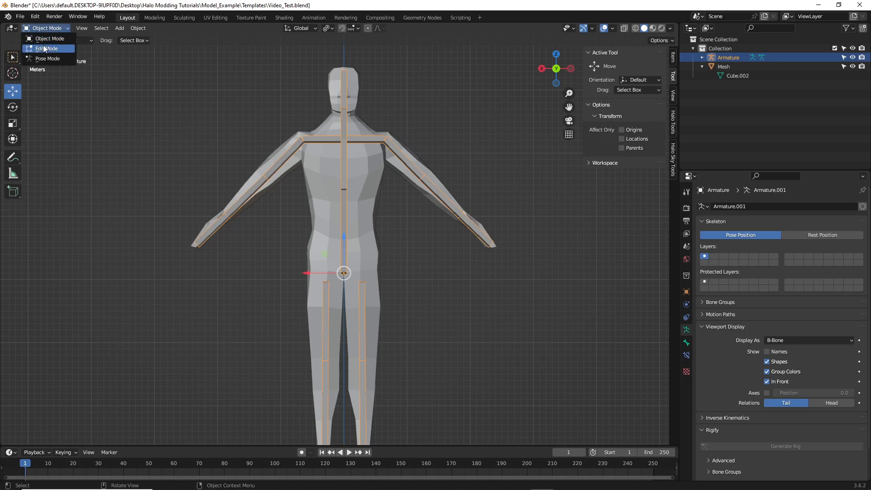
left_click(44, 49)
key("ctrl+s")
left_click(398, 169)
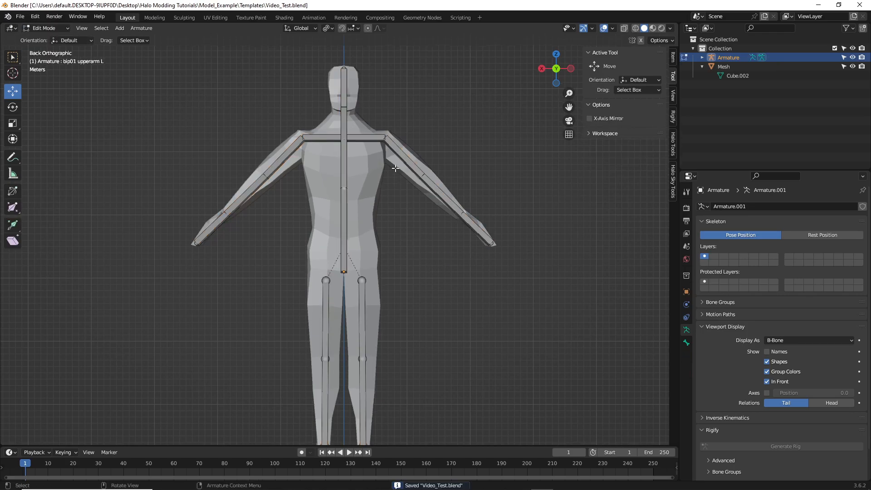
Check the names of the left upper arm bone and the right clavicle bone, then deselect
scroll(415, 218, "down", 4, "shift")
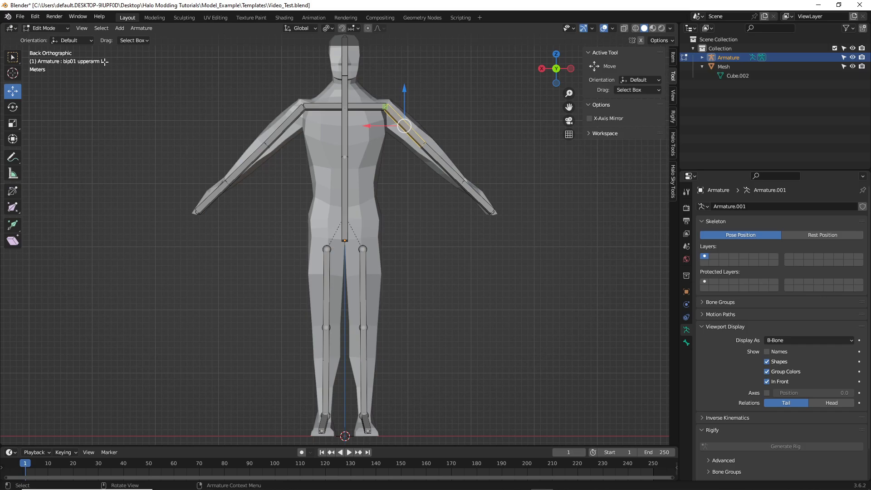
left_click(308, 107)
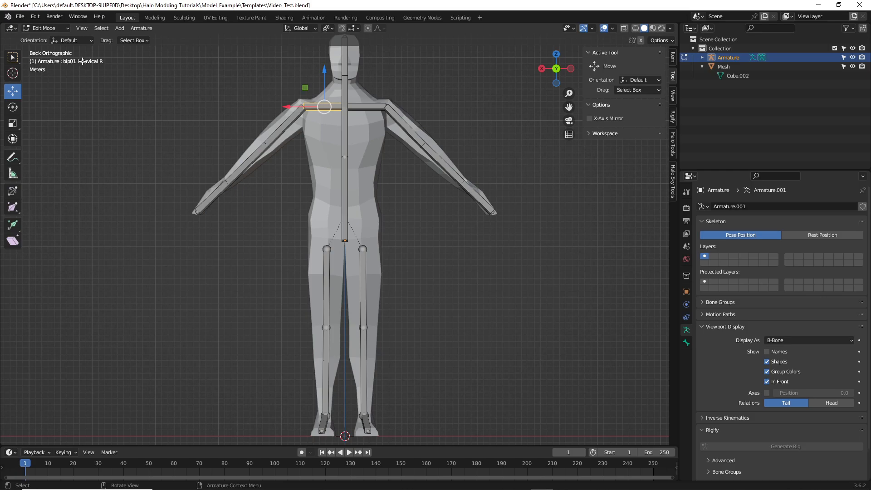
left_click(442, 249)
Rename the limb bones without the capital suffix, using the prefix "bip01 l" on the left and "bip01 r" on the right, and save the file
left_click(468, 191)
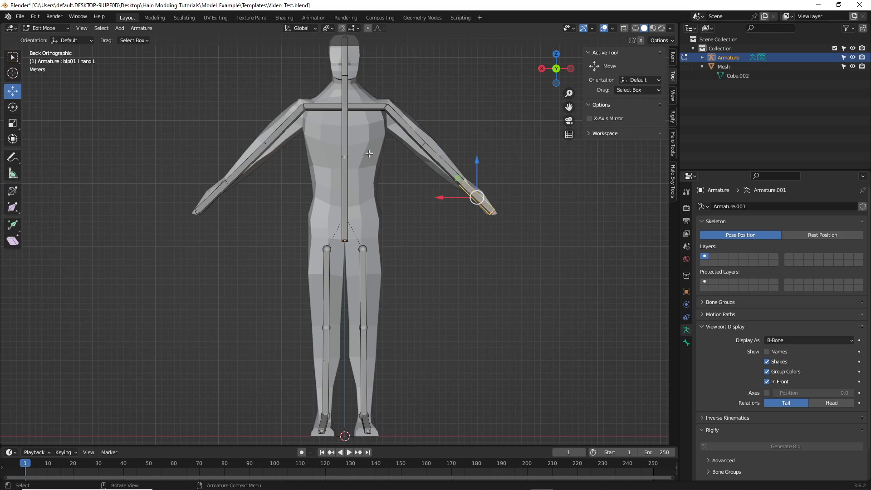
key("F2")
left_click(432, 249)
key("ctrl+s")
Check the names of the left upper arm, pelvis, spine, neck and head bones
left_click(387, 123)
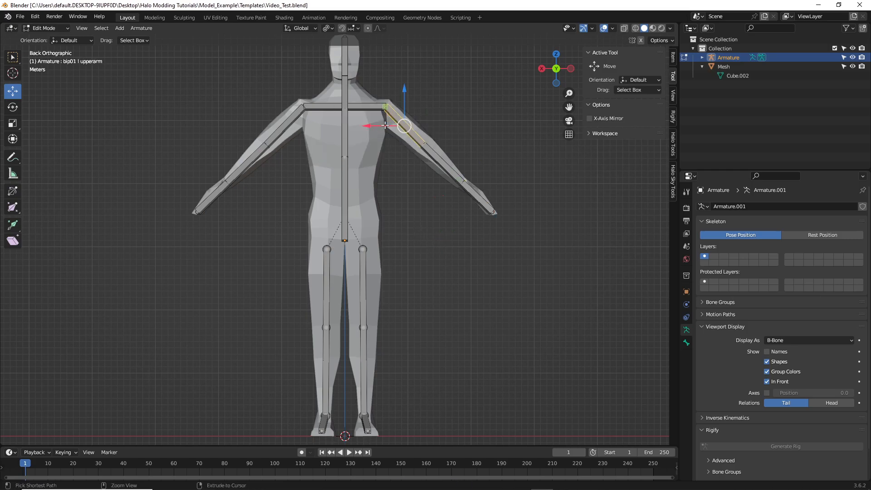
middle_click_drag(429, 238, 429, 244, "shift")
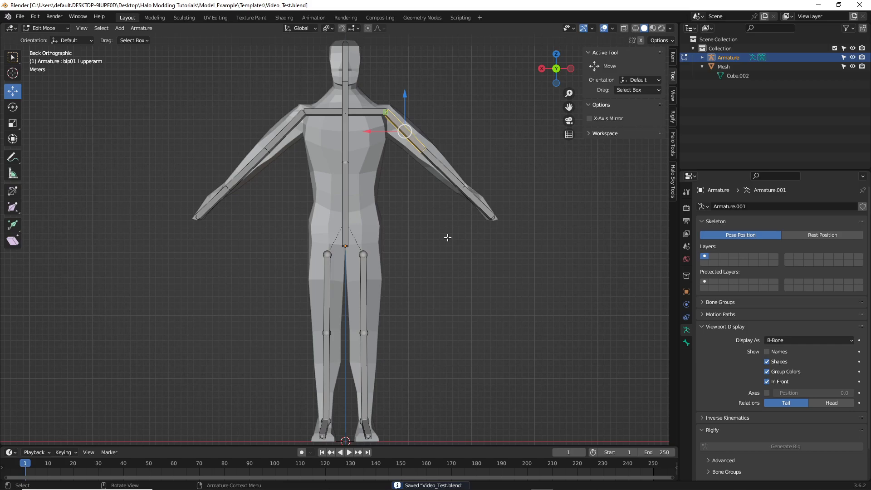
left_click(346, 224)
left_click(347, 180)
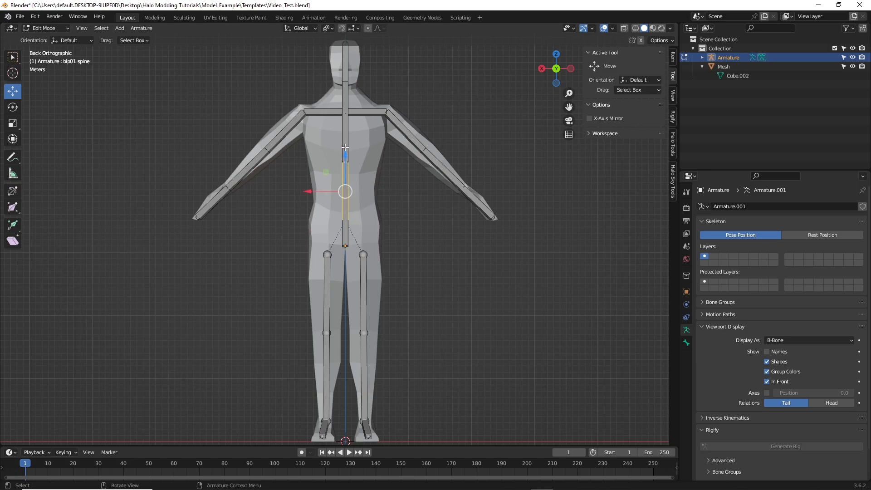
left_click(346, 92)
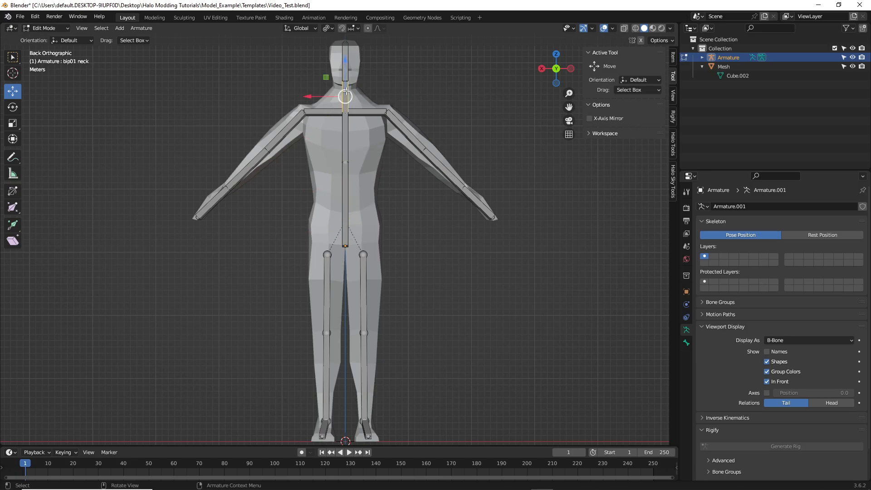
left_click(347, 52)
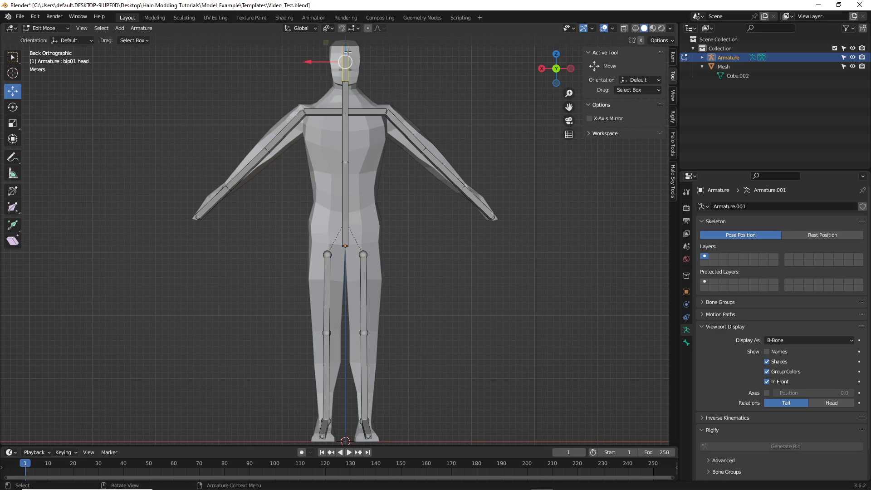
Check the names of the right clavicle, upper arm, forearm, hand, thigh, calf and foot bones
left_click(328, 112)
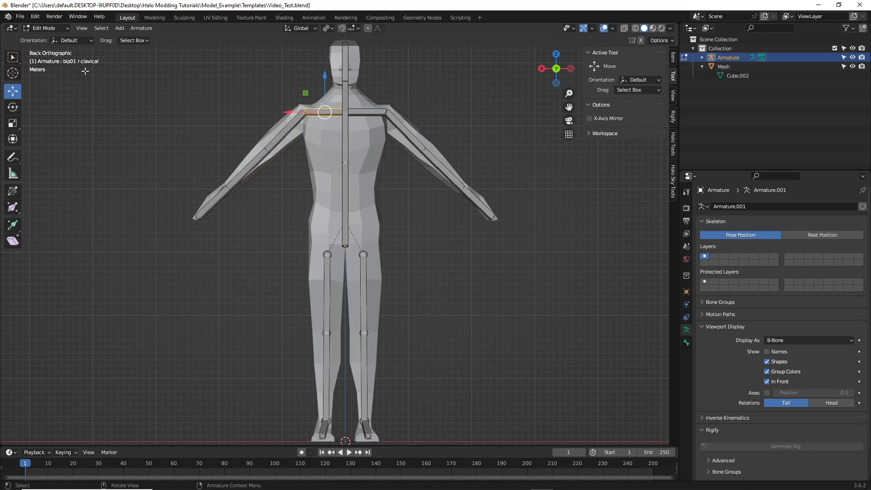
left_click(282, 136)
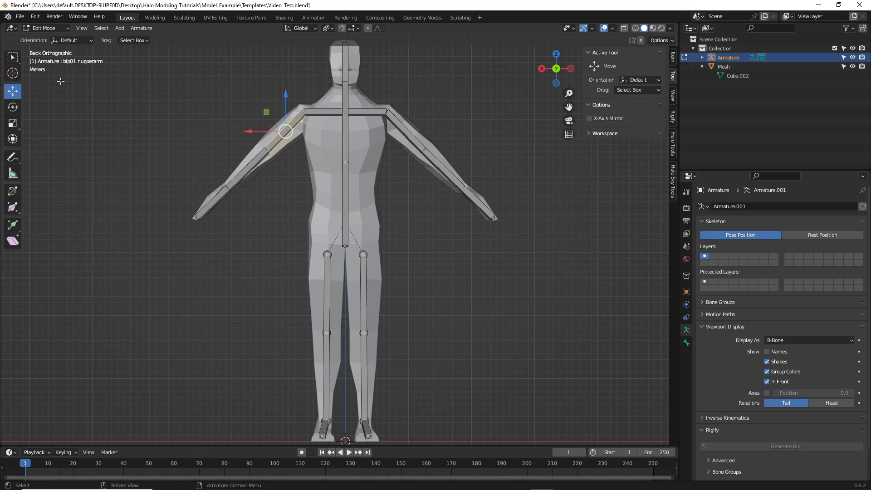
left_click(245, 170)
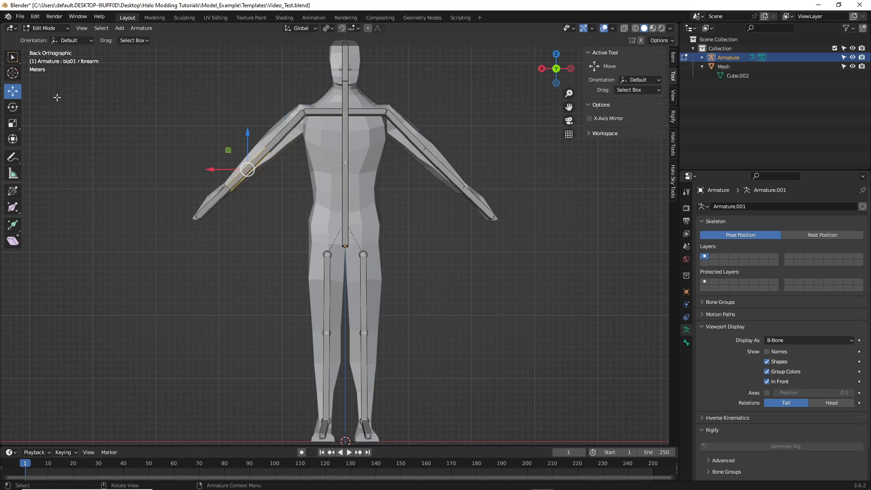
left_click(206, 201)
left_click(326, 279)
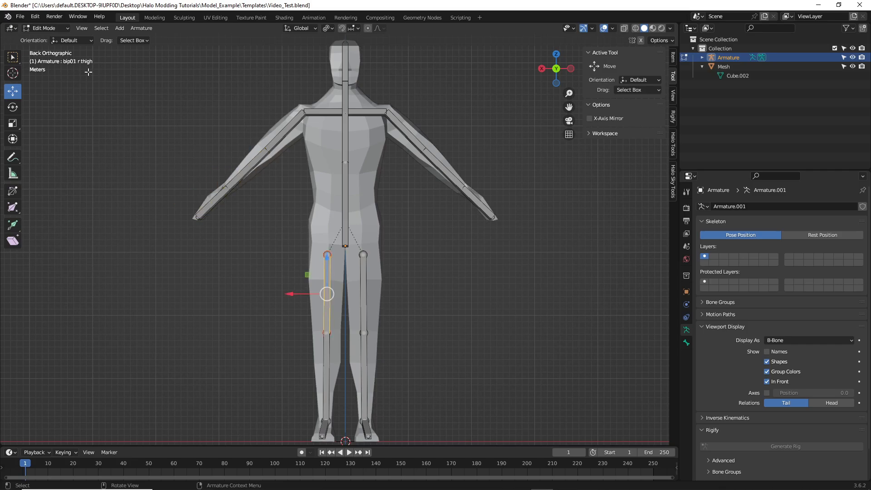
left_click(328, 350)
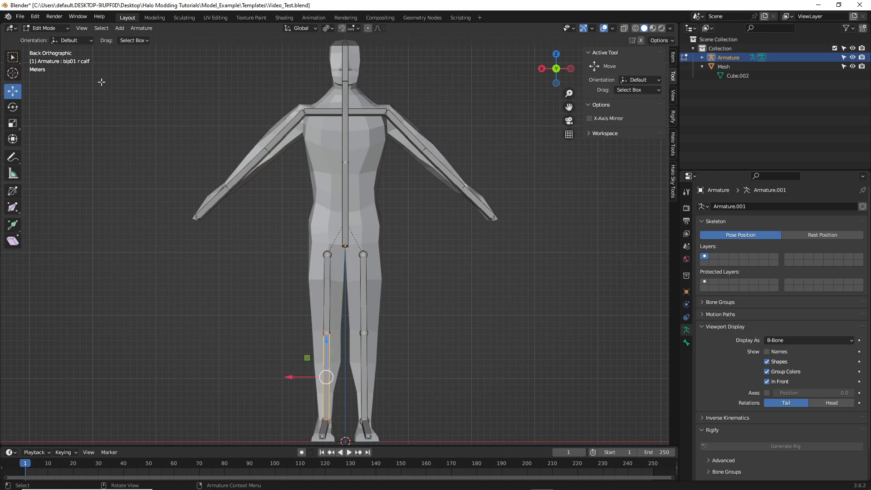
left_click(322, 425)
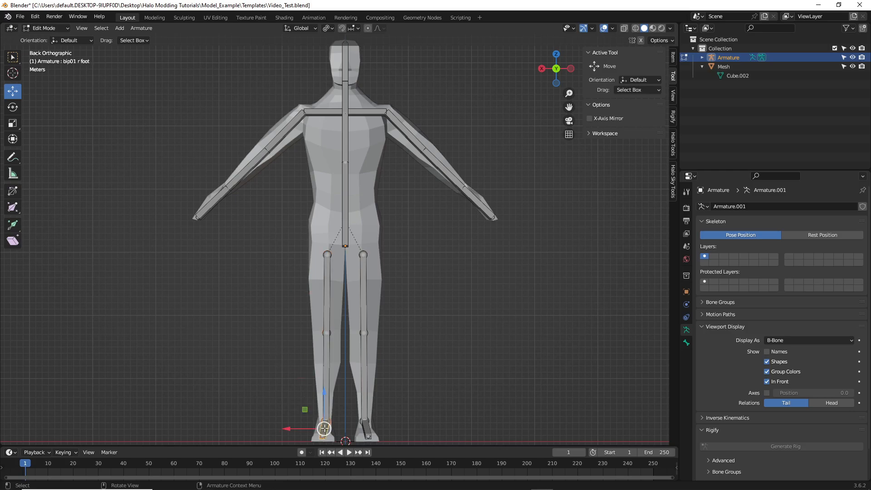
Move both knee joints slightly down along the Z axis, then deselect and save the file
left_click(326, 332)
left_click(364, 332, "shift")
left_click_drag(346, 298, 345, 303)
left_click(491, 303)
key("ctrl+s")
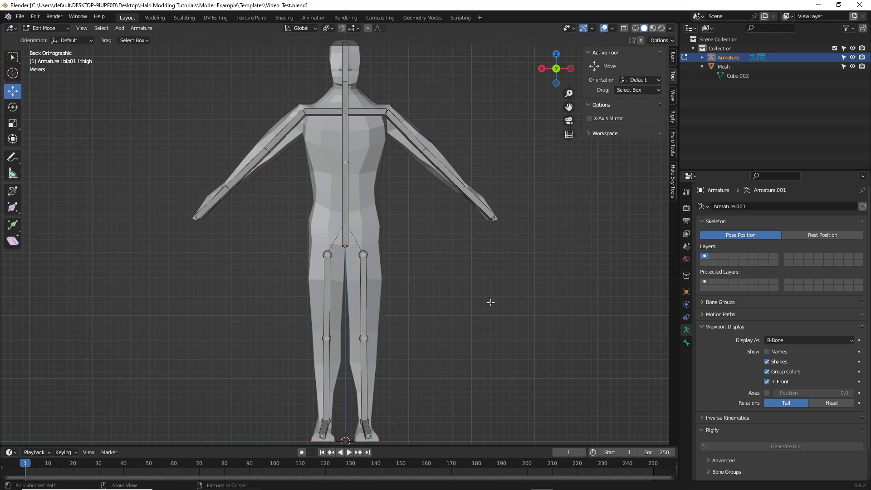
Inspect the skeleton from an angle, return to back view, switch to Object Mode, deselect everything and save the file
middle_click_drag(491, 302, 470, 279, "shift")
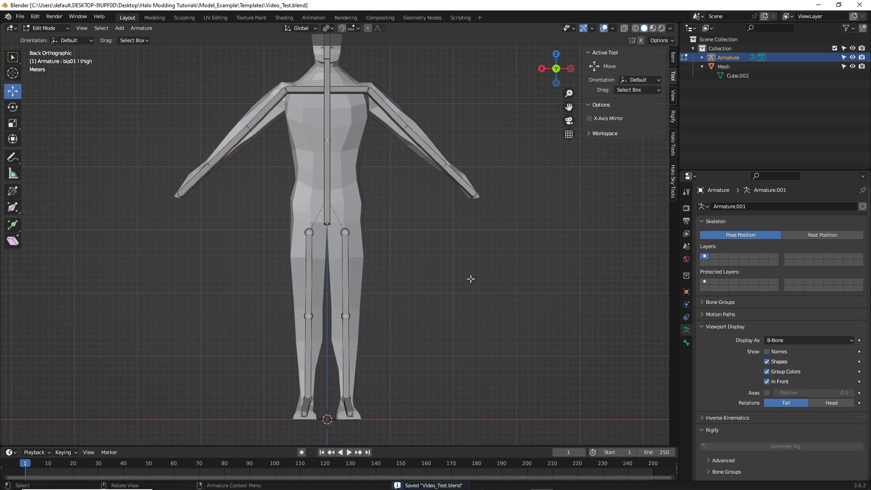
middle_click_drag(470, 279, 448, 258)
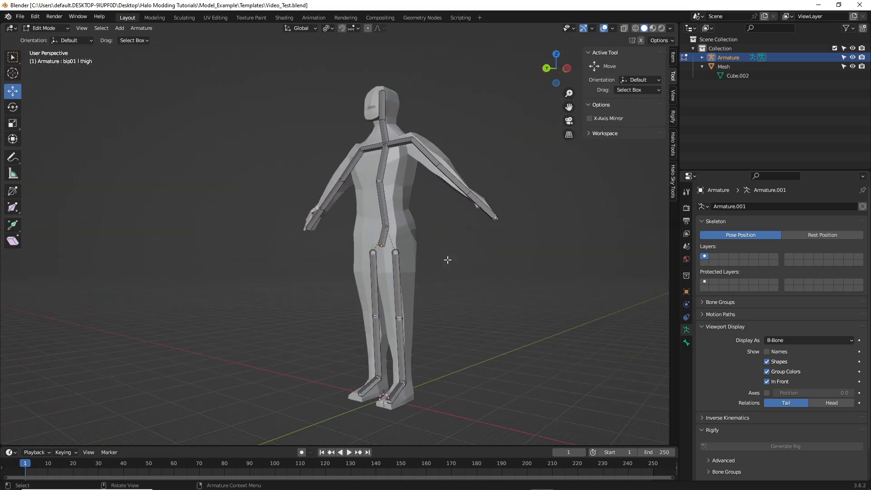
left_click(549, 75)
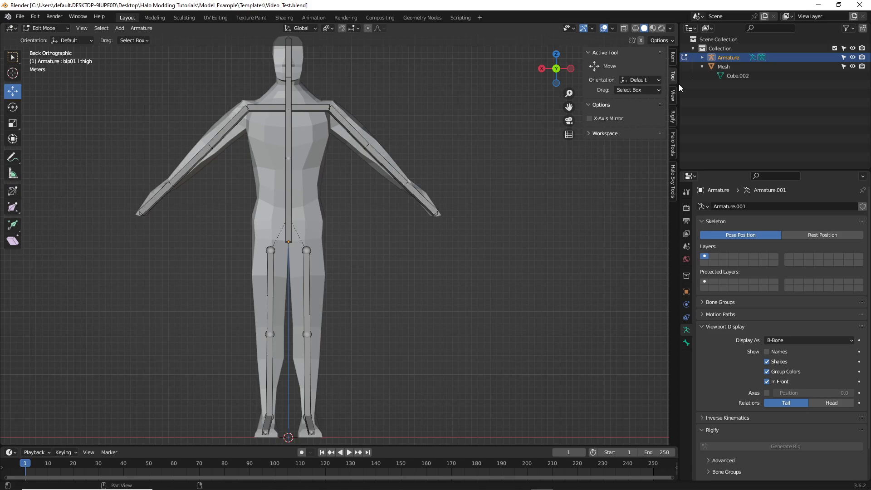
left_click(723, 66)
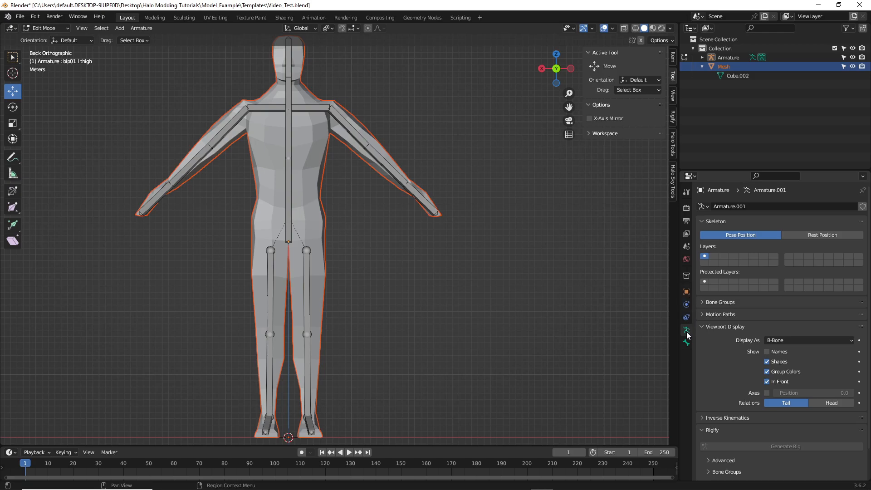
left_click(38, 28)
left_click(46, 41)
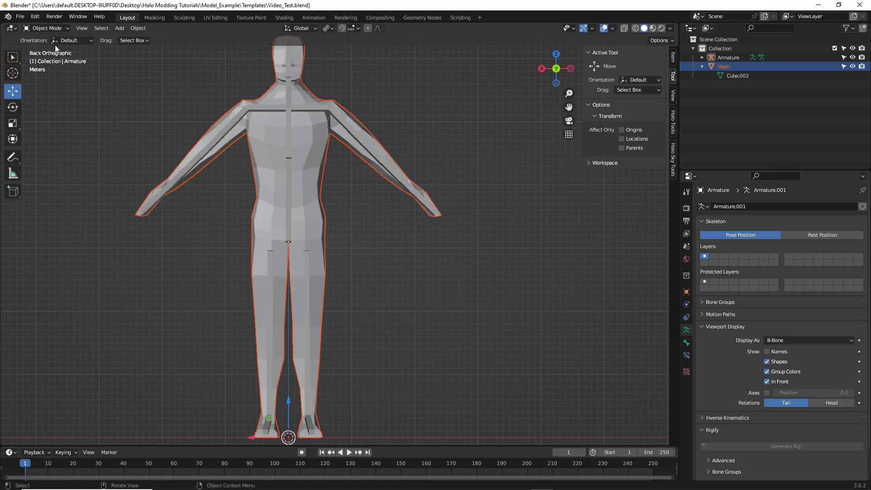
left_click(472, 89)
key("ctrl+s")
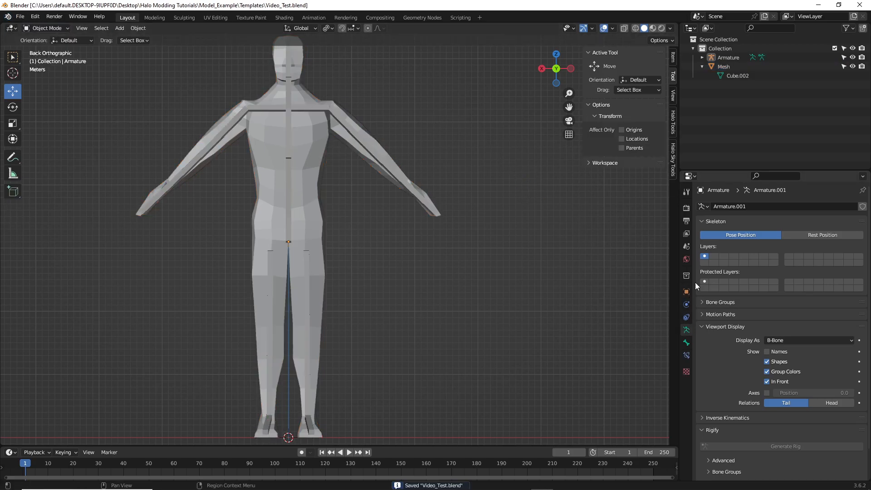
Check the vertex groups of the body mesh, then deselect it and save the file
left_click(723, 66)
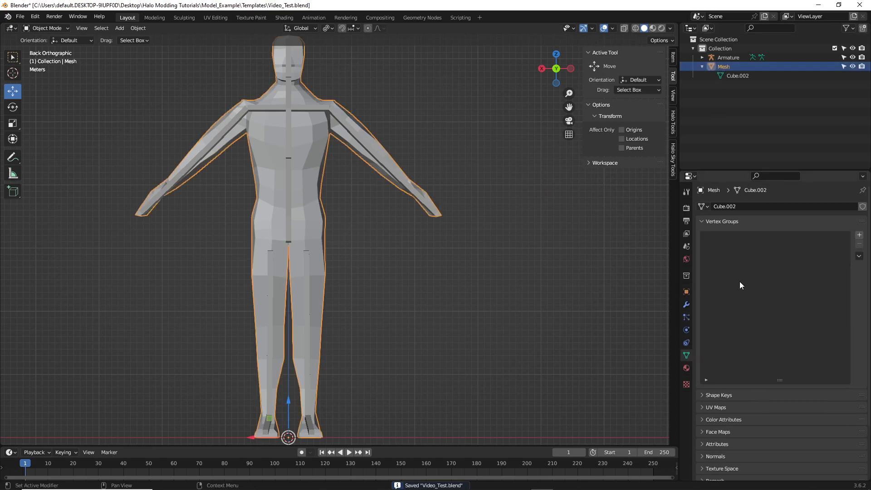
middle_click_drag(501, 250, 520, 239, "shift")
left_click(513, 260)
key("ctrl+s")
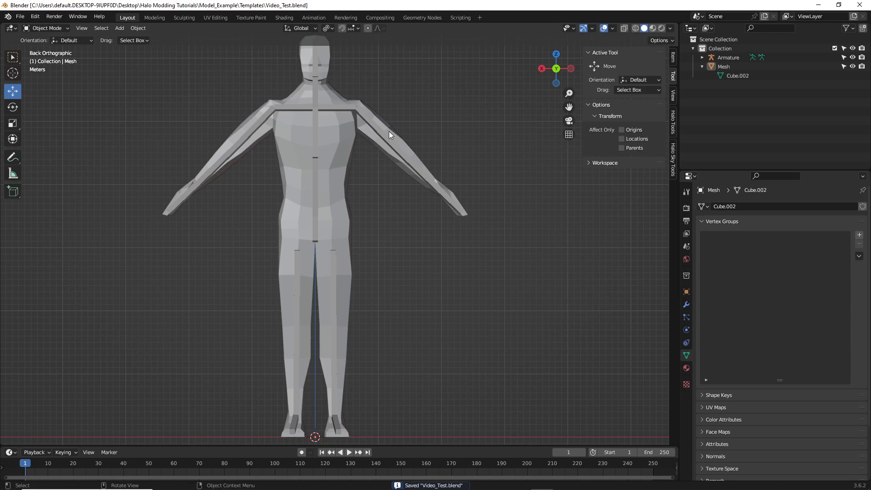
Parent the body mesh to the armature with automatic weights, then deselect both objects
middle_click_drag(452, 139, 449, 153, "shift")
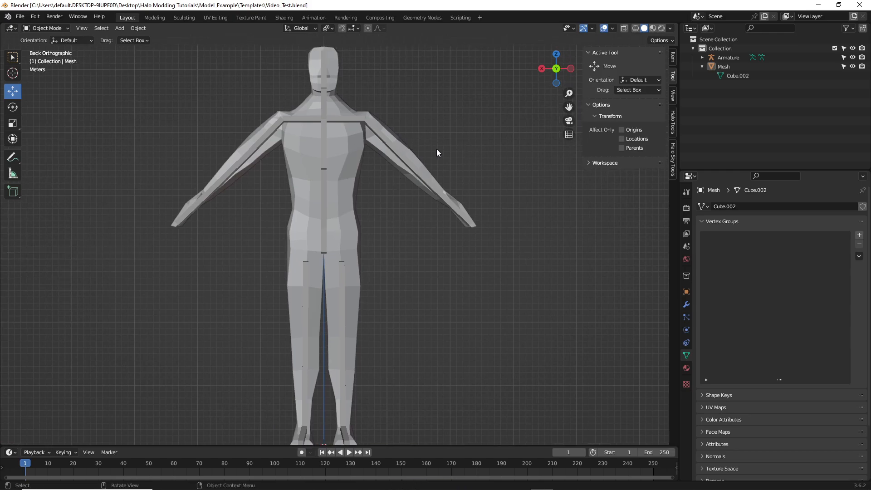
left_click(341, 143)
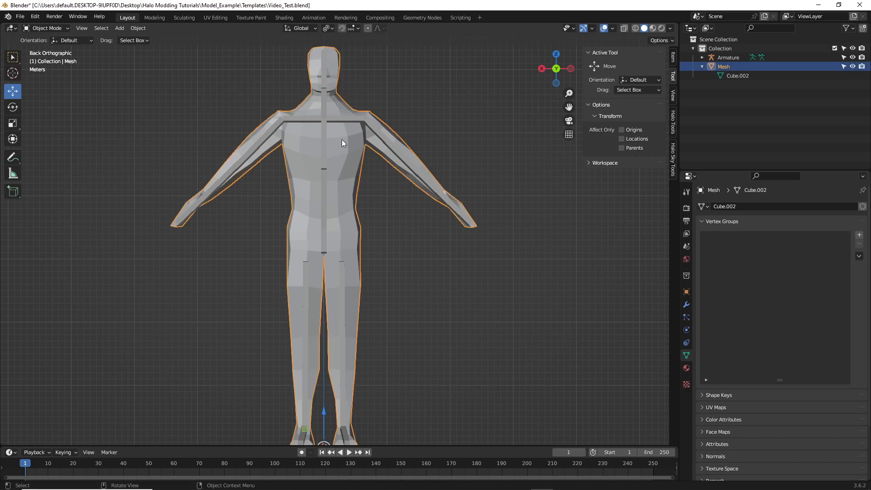
left_click(329, 118, "shift")
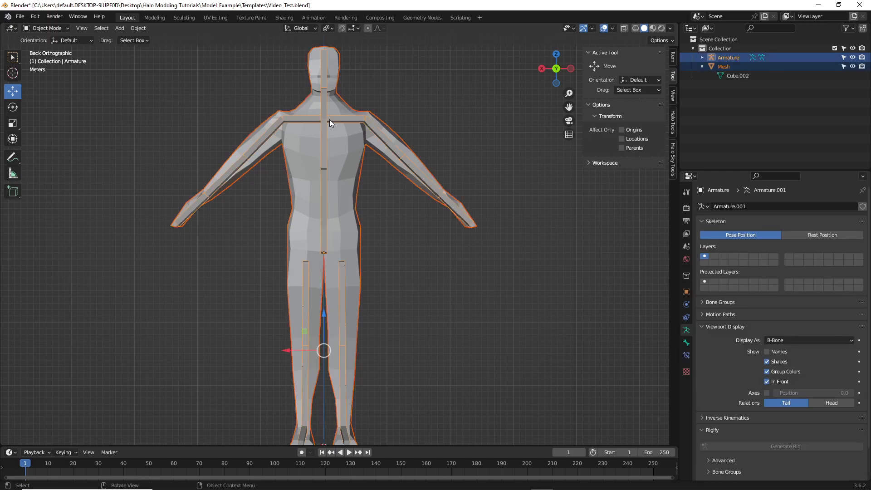
key("ctrl+p")
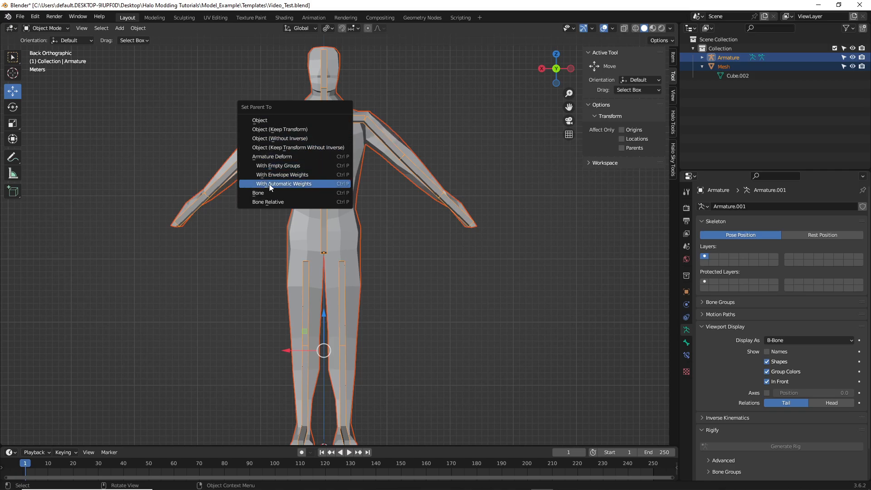
left_click(297, 184)
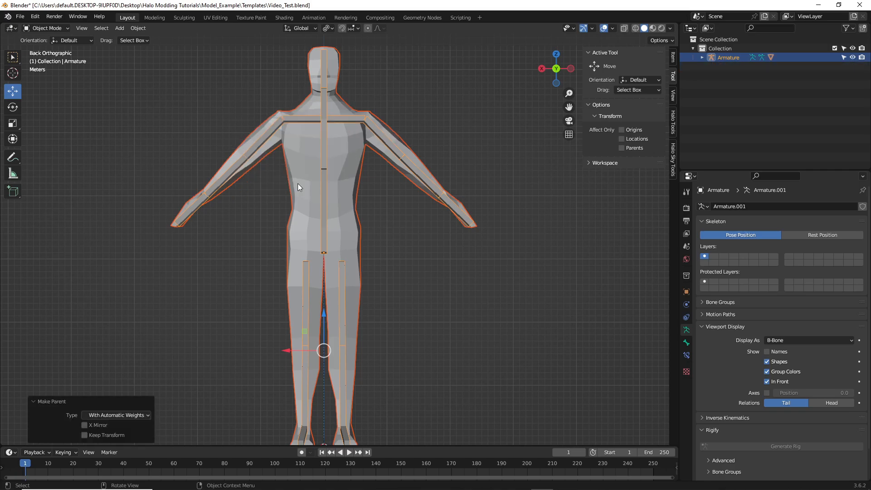
left_click(481, 262)
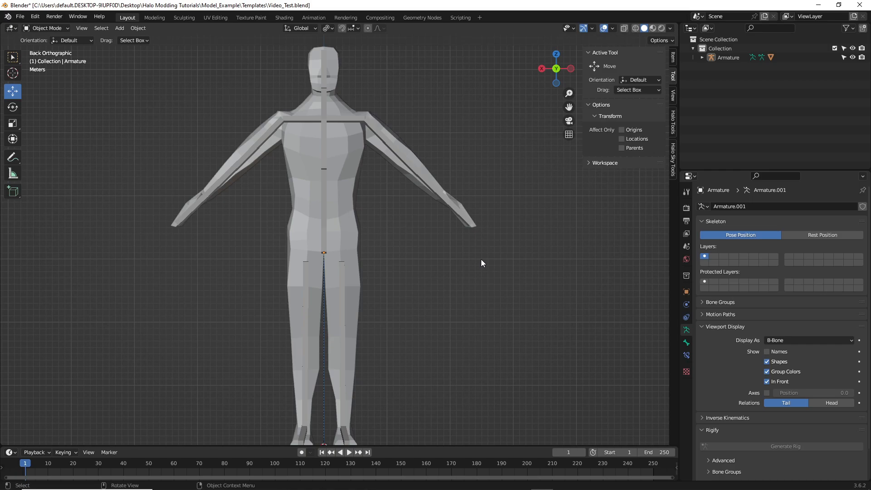
Save the file, then check the Armature modifier on the body mesh parented to the armature
key("ctrl+s")
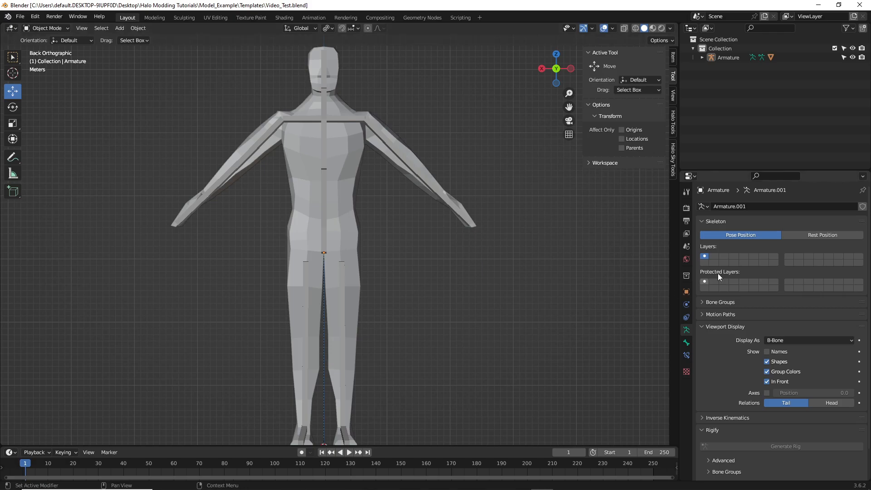
left_click(701, 58)
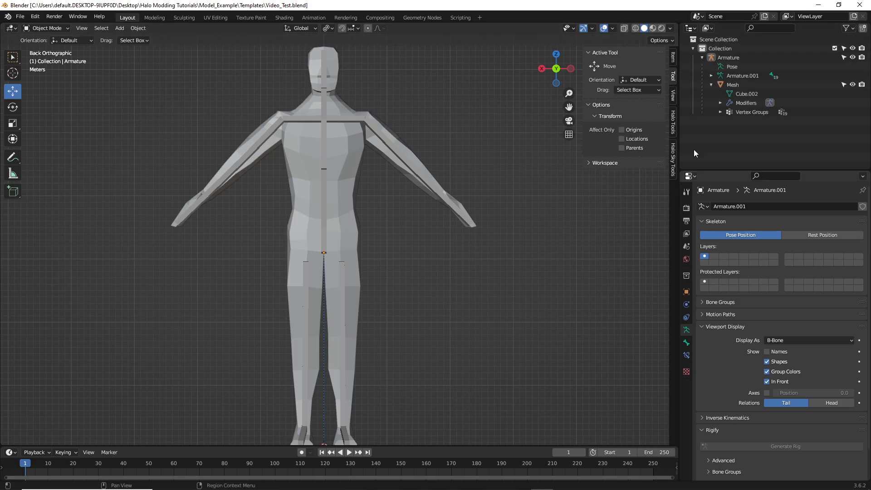
left_click(734, 102)
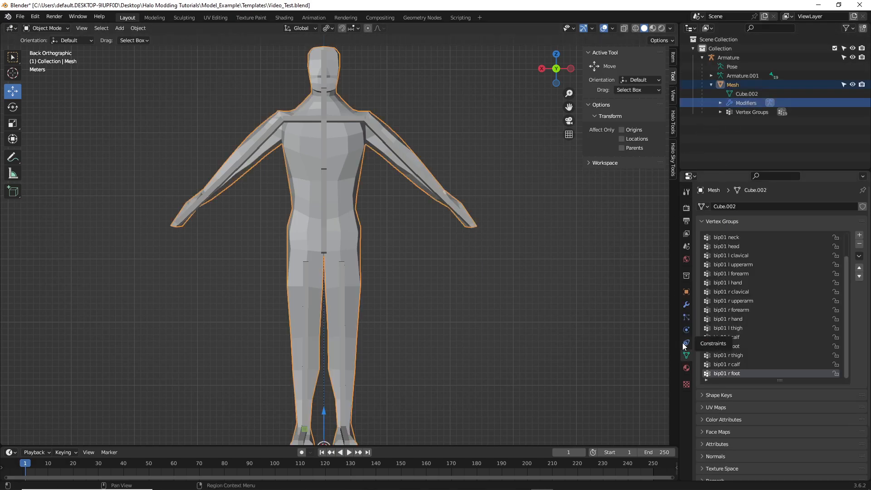
left_click(686, 305)
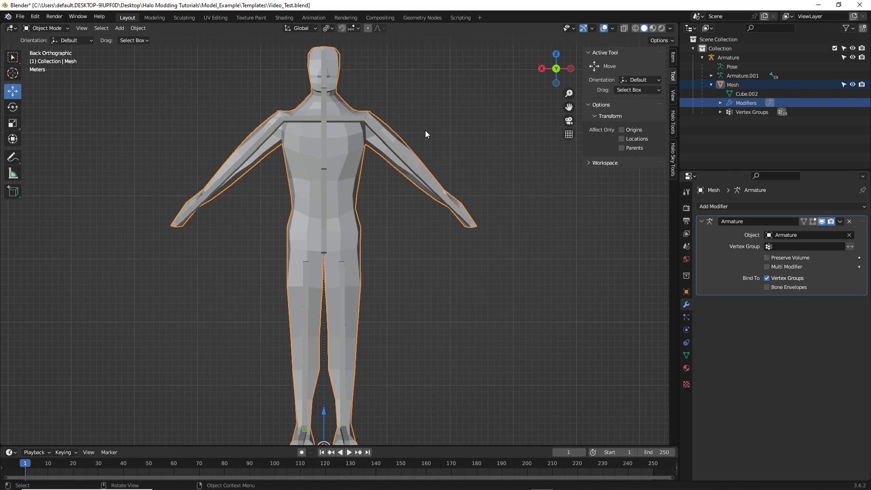
left_click(711, 85)
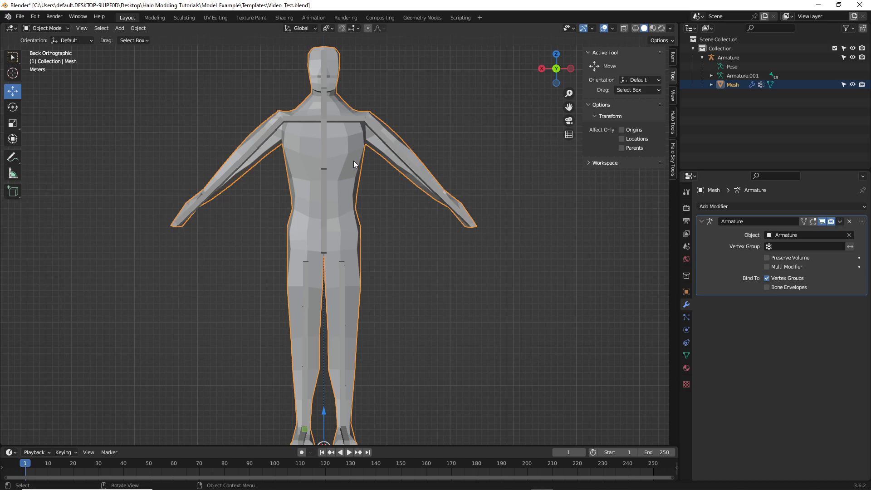
Deselect the body mesh and save the file
middle_click_drag(377, 171, 320, 274)
key("ctrl+s")
mouse_move(475, 271)
middle_mouse_down()
mouse_move(519, 270)
mouse_move(478, 266)
mouse_move(490, 265)
middle_mouse_up()
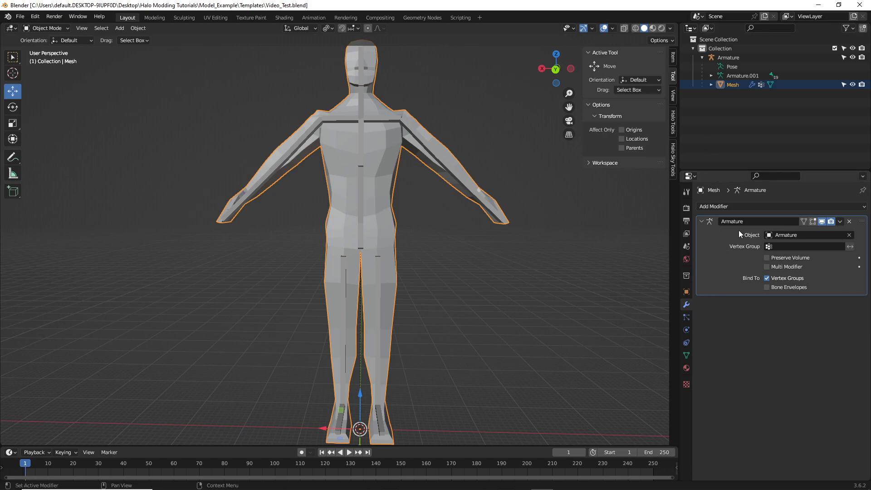
left_click(510, 255)
middle_click_drag(510, 255, 513, 235)
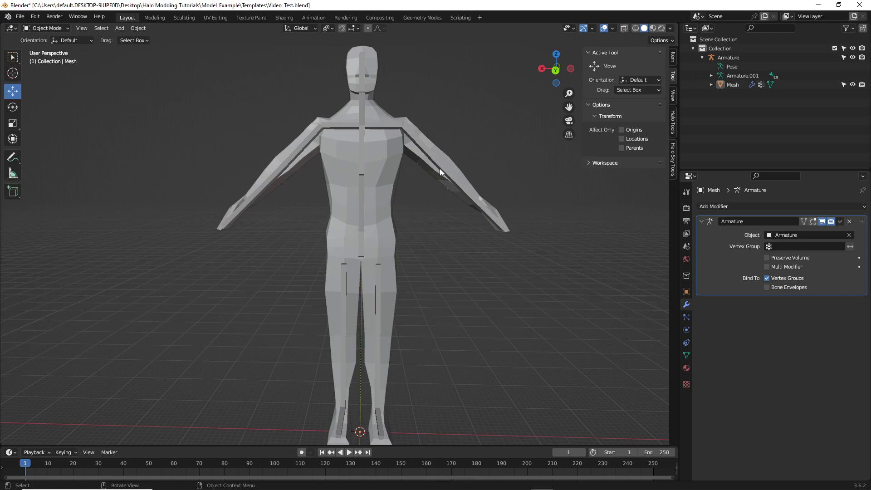
key("ctrl+s")
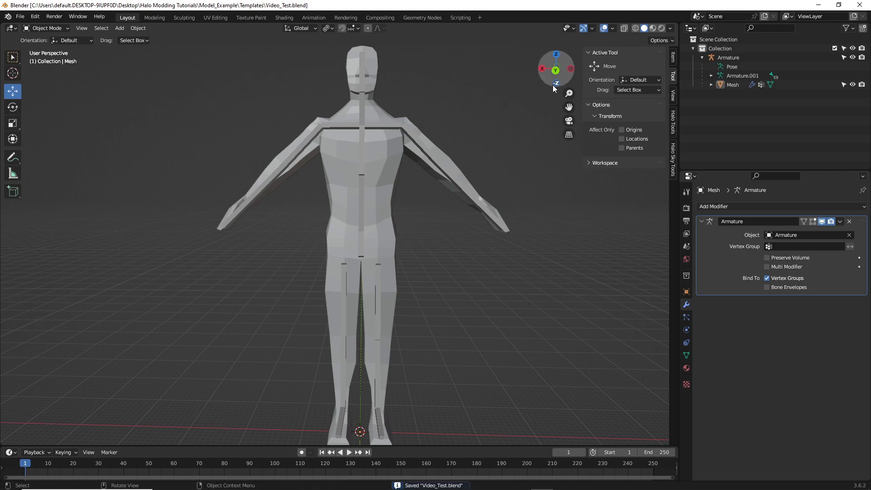
In back view, select the body mesh together with the armature as the active object and switch to Pose Mode
left_click(555, 70)
middle_click_drag(491, 160, 485, 198, "shift")
scroll(490, 172, "up", 1)
left_click(381, 212)
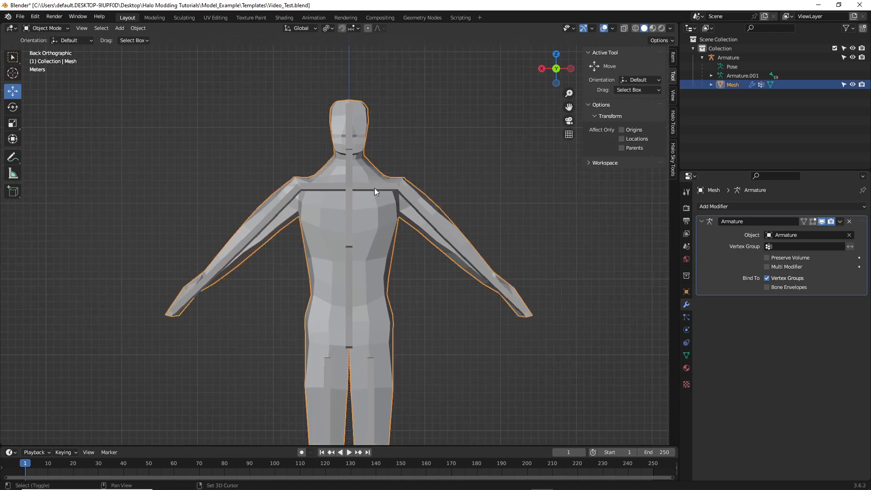
left_click(374, 189, "shift")
left_click(38, 31)
left_click(45, 59)
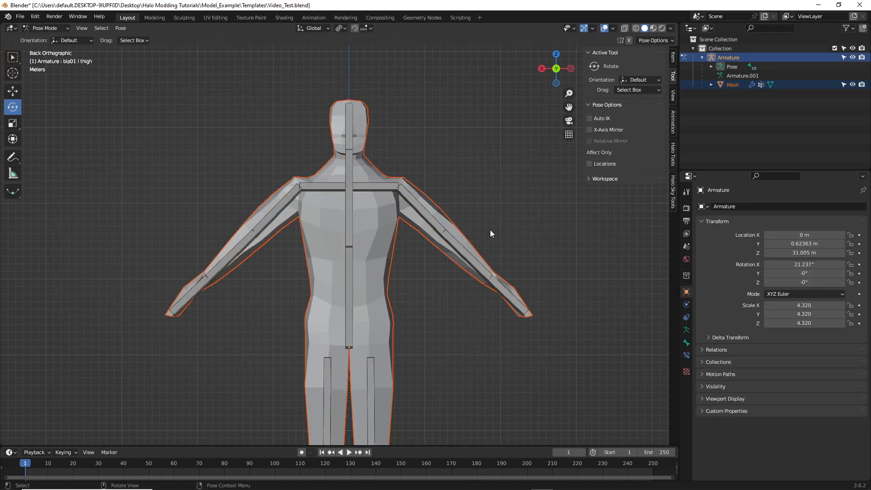
Test the binding by rotating the bip01 l upperarm bone up about 46°, then clear its rotation and deselect it
left_click(441, 233)
left_click_drag(443, 208, 453, 164)
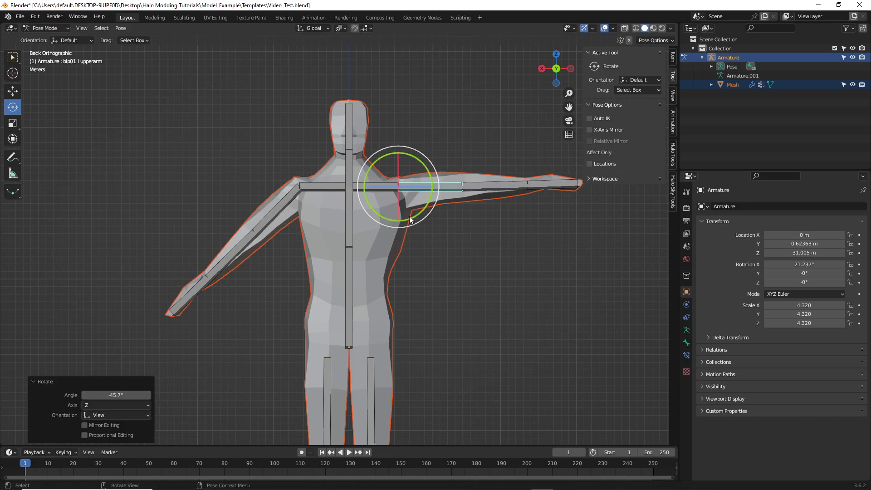
left_click_drag(433, 213, 441, 158)
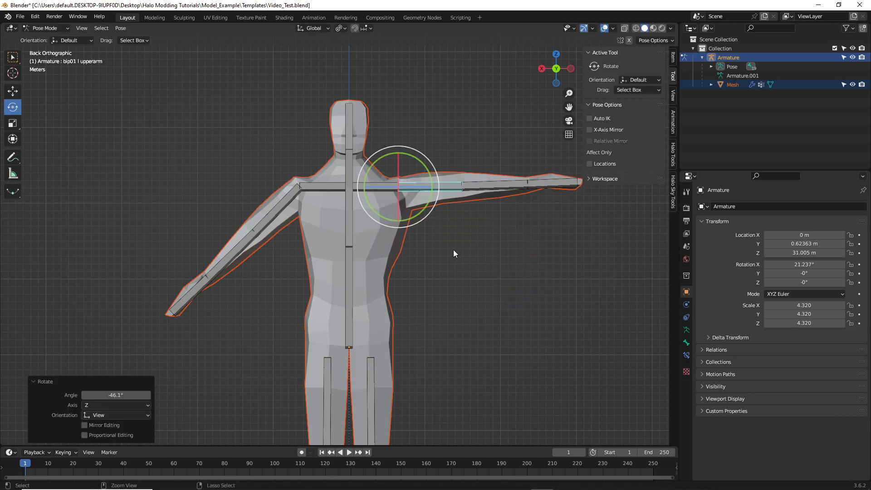
key("alt+r")
key("alt+a")
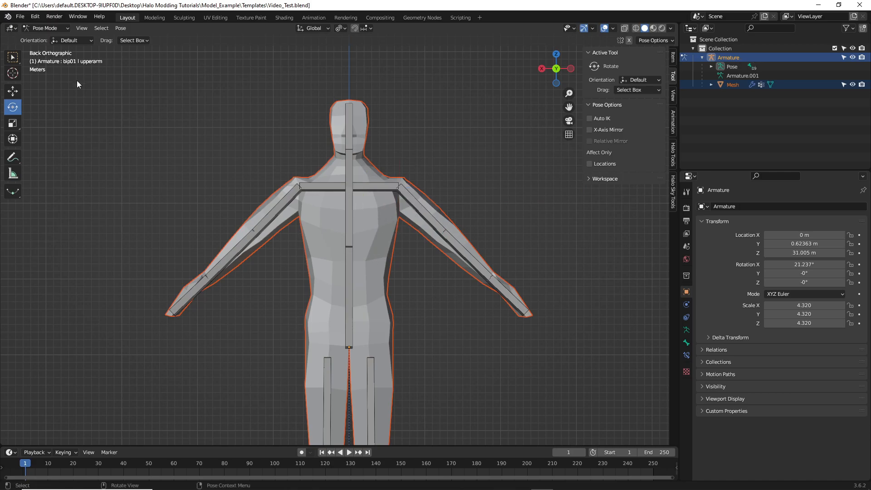
left_click(407, 195)
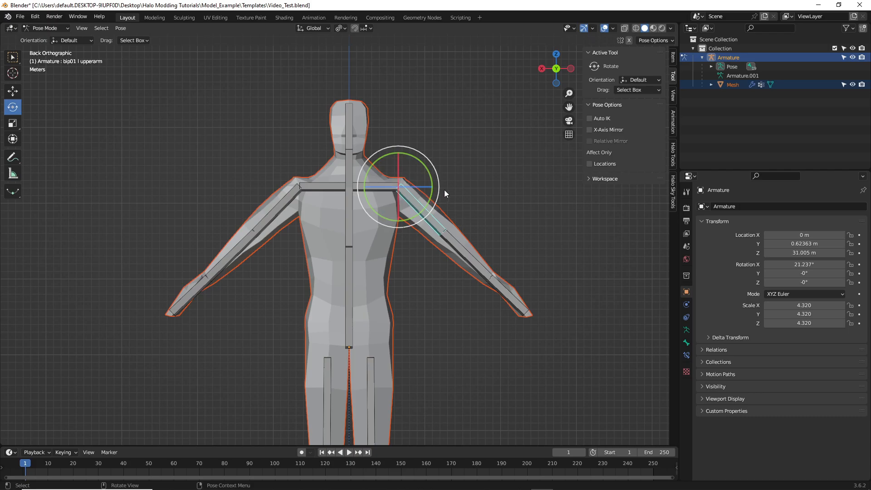
left_click(498, 209)
Save the file, return to Object Mode, deselect everything and save again
key("ctrl+s")
middle_click_drag(496, 212, 493, 173)
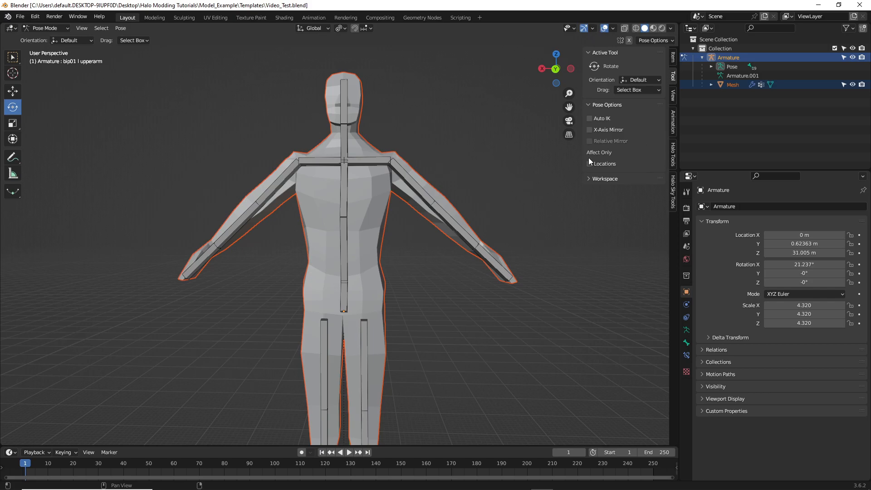
middle_click_drag(418, 142, 455, 147, "shift")
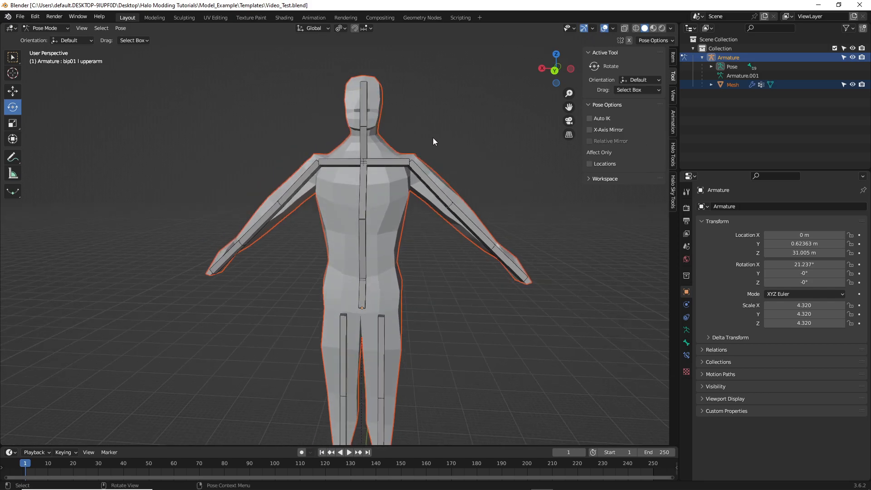
left_click(45, 28)
left_click(47, 38)
left_click(186, 102)
key("ctrl+s")
Select the body mesh and remove bip01 neck from its vertex groups
left_click(738, 85)
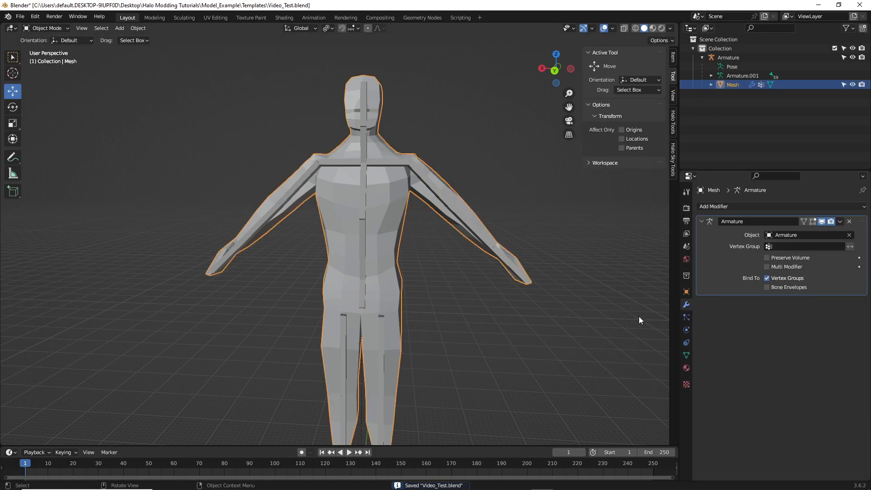
left_click(683, 354)
middle_click_drag(577, 273, 594, 312, "shift")
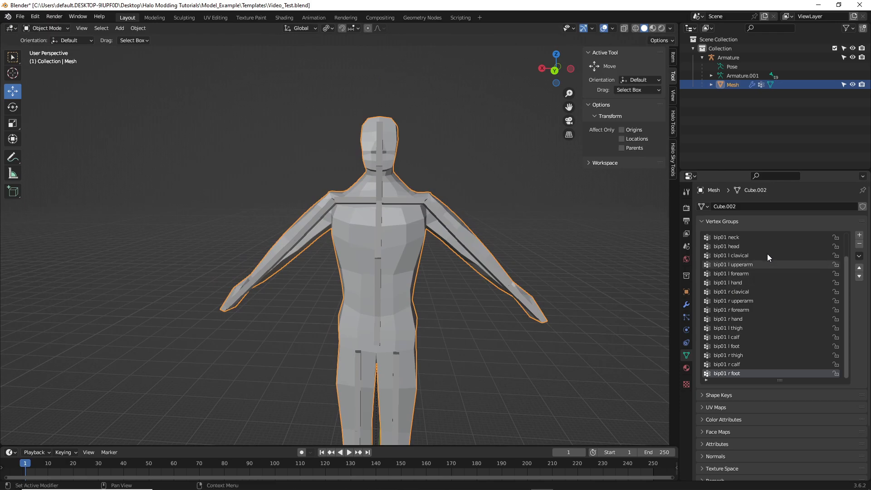
scroll(832, 309, "up", 3)
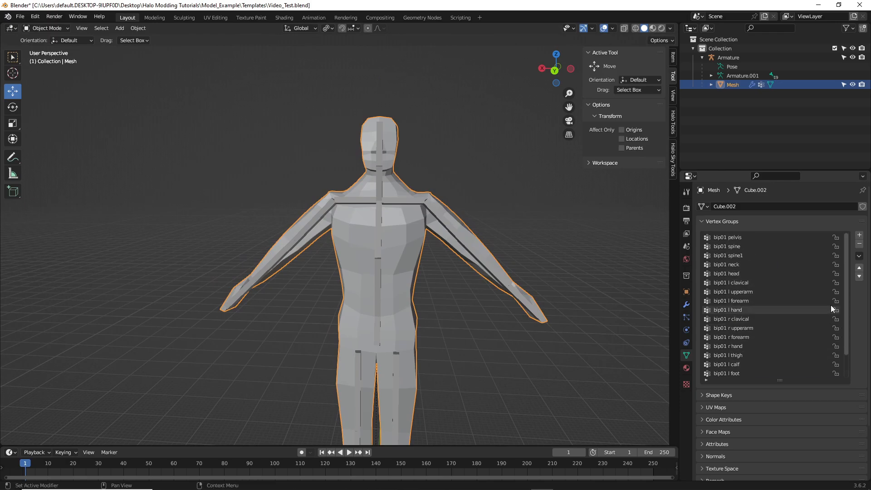
left_click(772, 265)
left_click(859, 245)
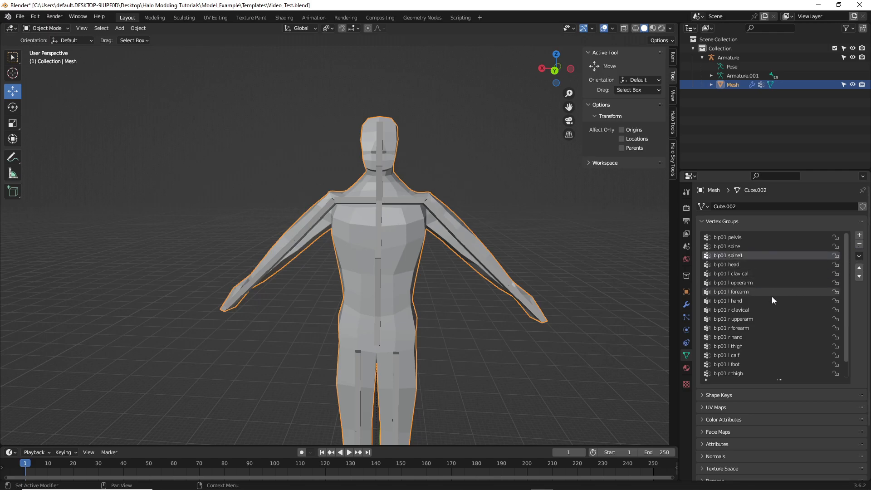
Remove the bip01 l clavical and bip01 r clavical vertex groups from the mesh, then save the file
left_click(777, 273)
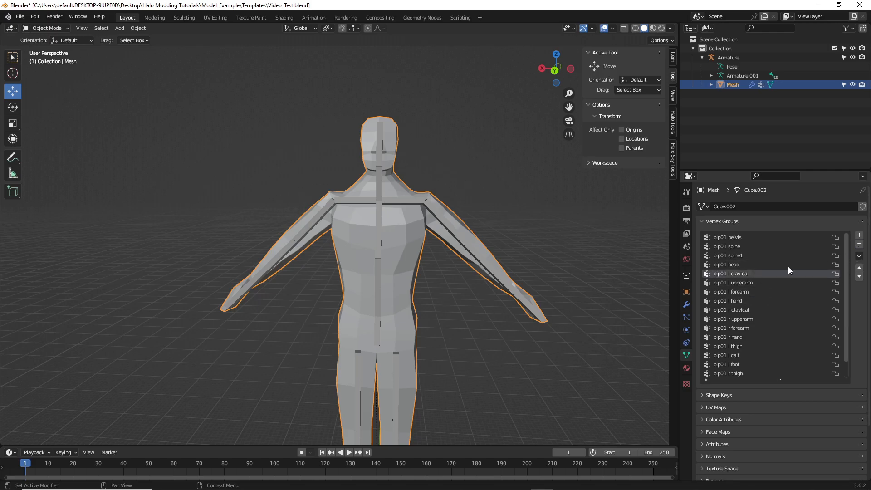
left_click(859, 245)
left_click(749, 301)
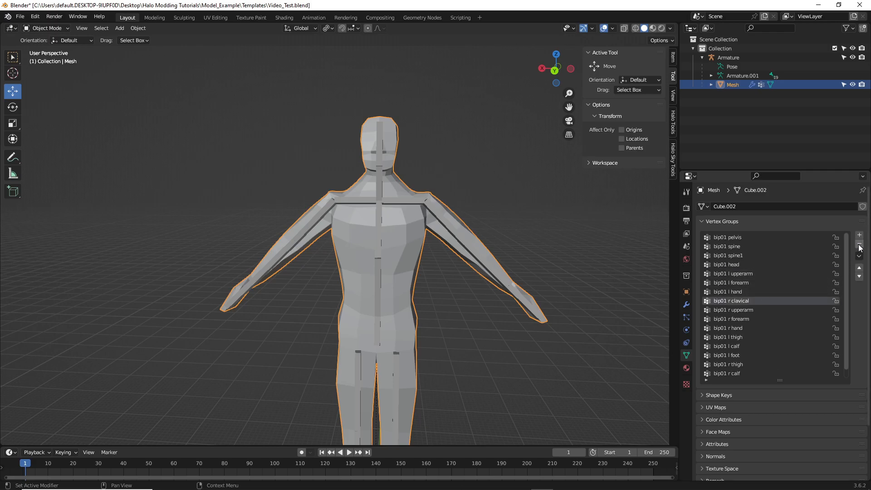
left_click(859, 244)
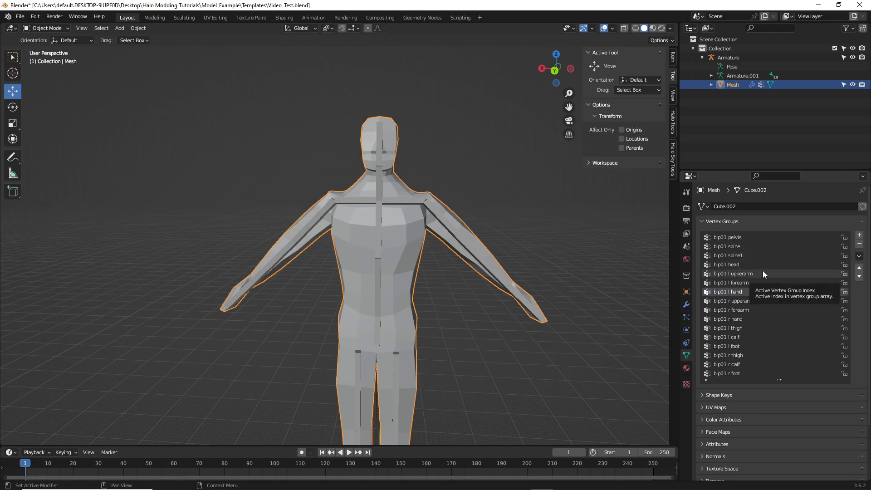
key("ctrl+s")
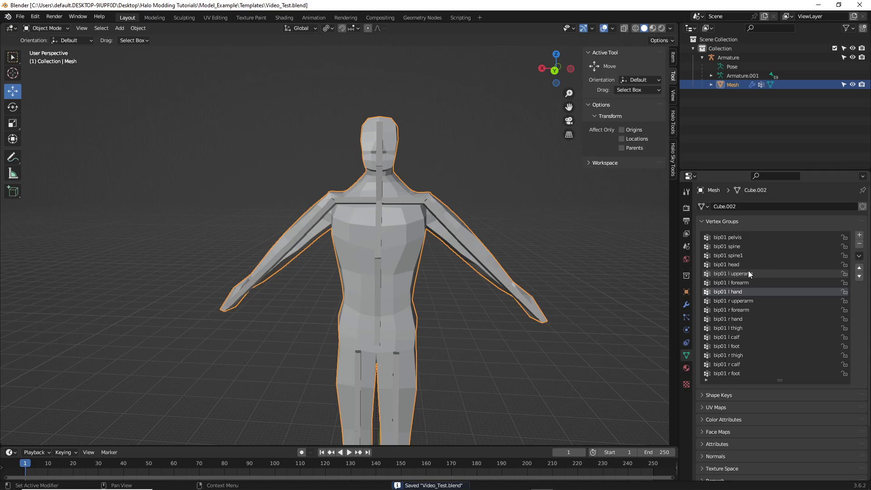
Deselect the body mesh, make bip01 l upperarm its active vertex group and enter Edit Mode
middle_click_drag(537, 314, 535, 255, "shift")
left_click(477, 293)
middle_click_drag(513, 300, 475, 326, "shift")
scroll(505, 324, "up", 1)
scroll(475, 325, "up", 1)
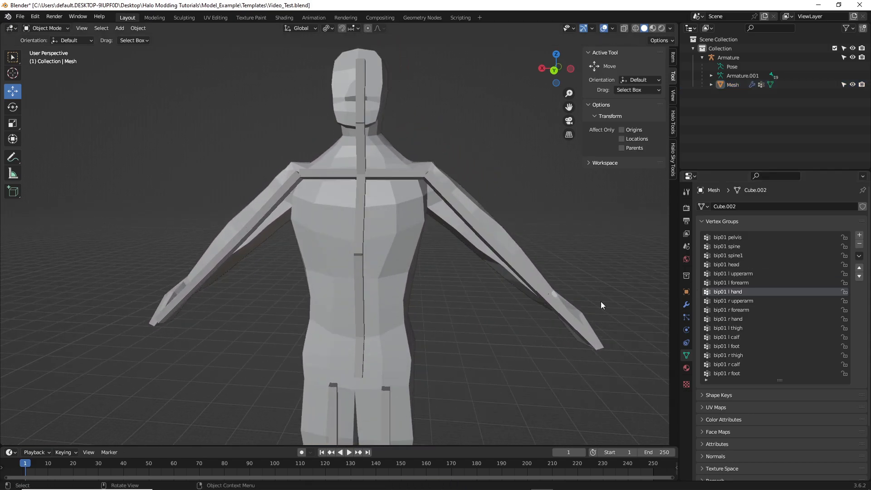
left_click(750, 277)
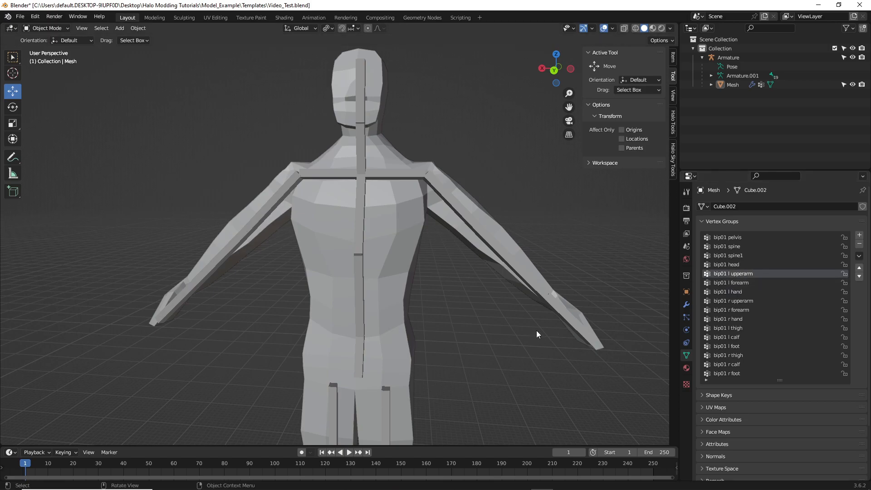
middle_click_drag(502, 341, 523, 320)
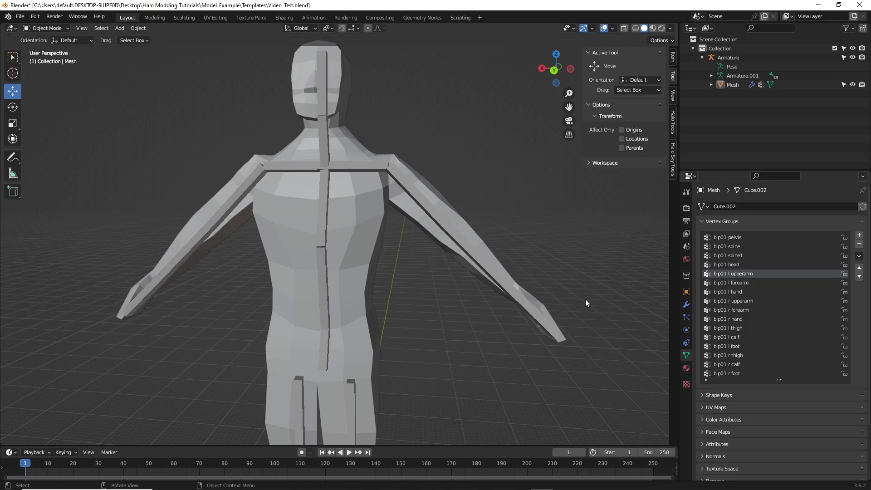
key("Tab")
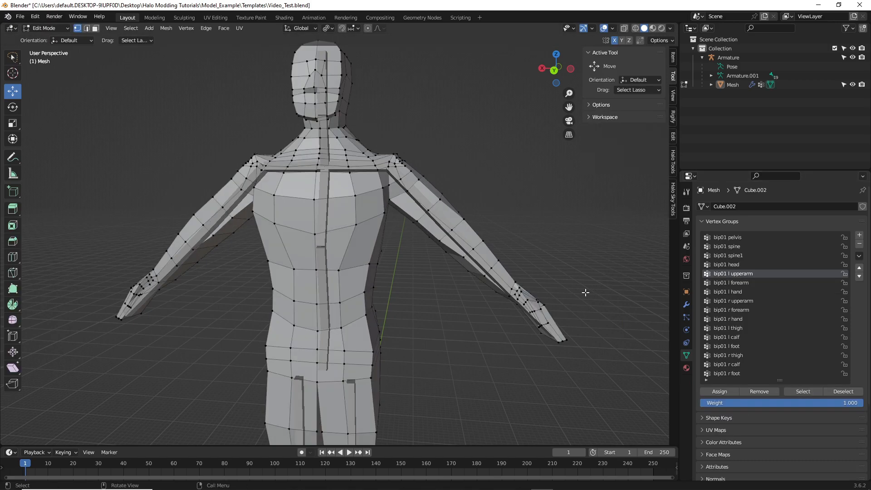
middle_click_drag(430, 255, 456, 265, "shift")
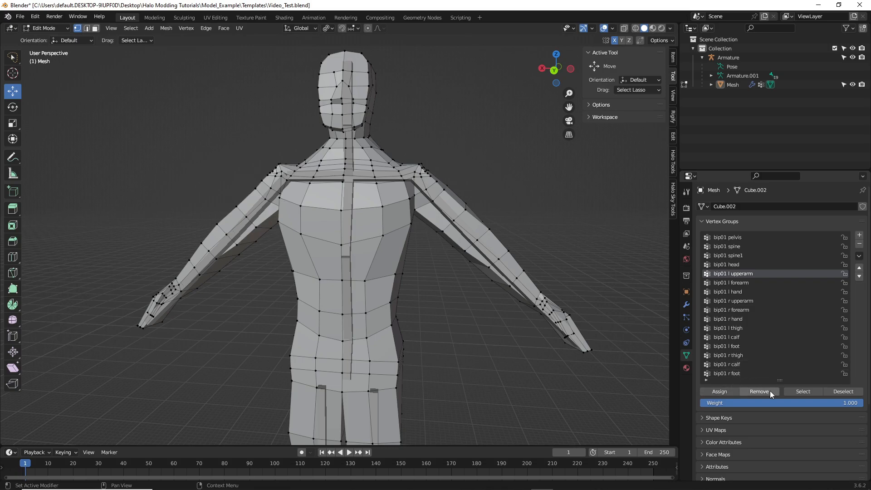
middle_click_drag(495, 358, 535, 384, "shift")
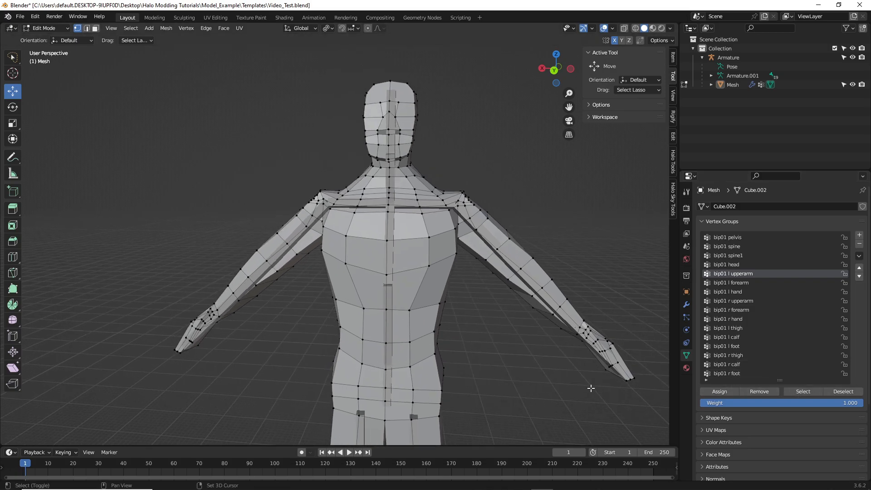
Select the vertices assigned to the bip01 l upperarm group and inspect them around the shoulder and chest
left_click(810, 392)
scroll(472, 315, "up", 2)
middle_click_drag(516, 311, 428, 313)
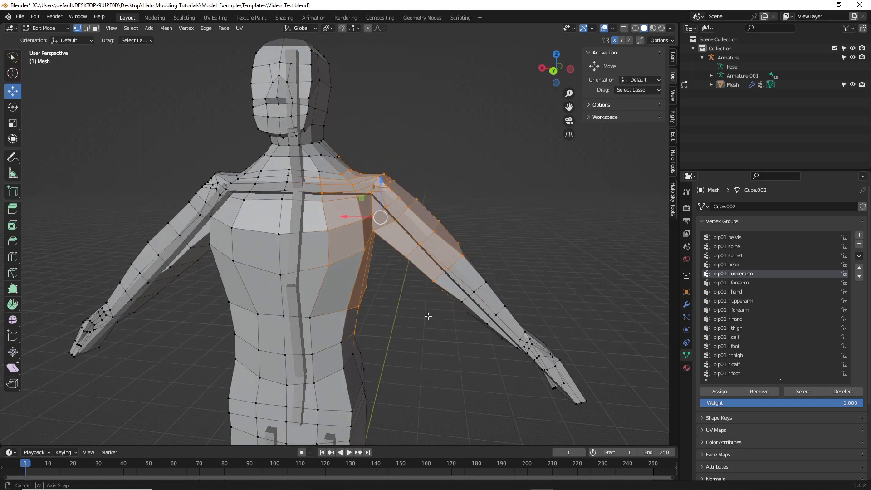
scroll(427, 316, "up", 2)
scroll(428, 316, "up", 1)
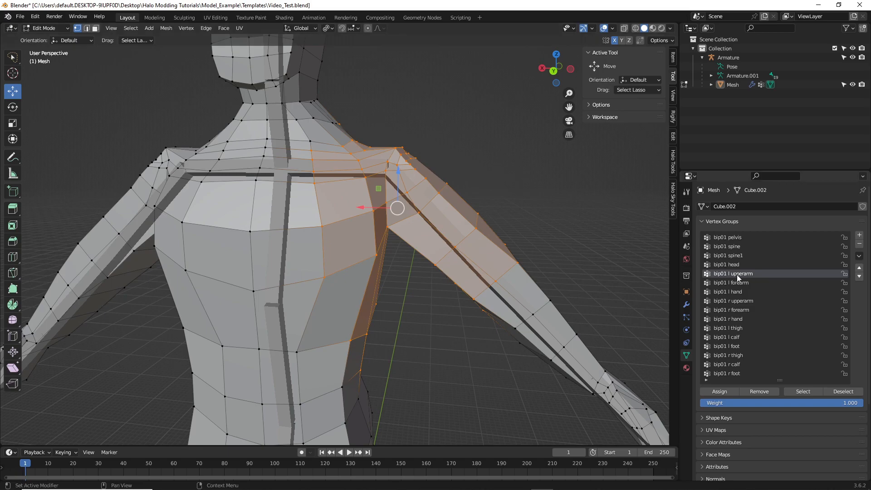
middle_click_drag(377, 170, 516, 247)
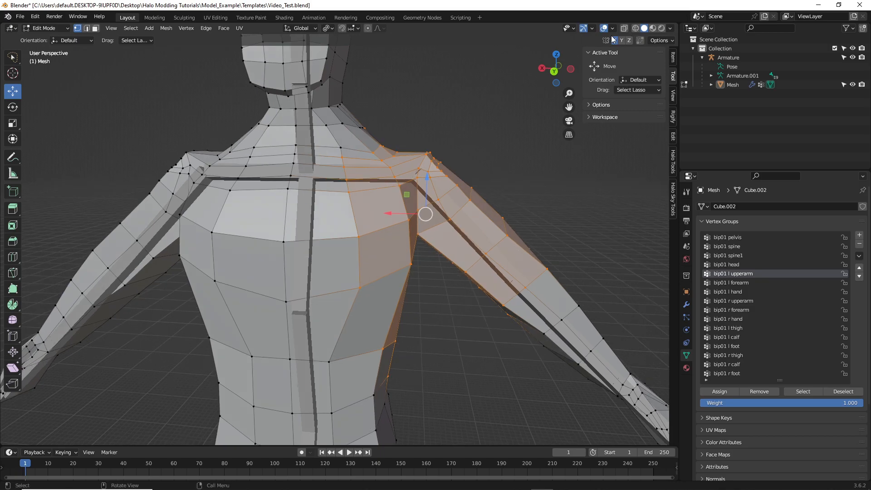
Switch the viewport to wireframe shading, examine the bip01 l upperarm vertices and deselect them
left_click(638, 28)
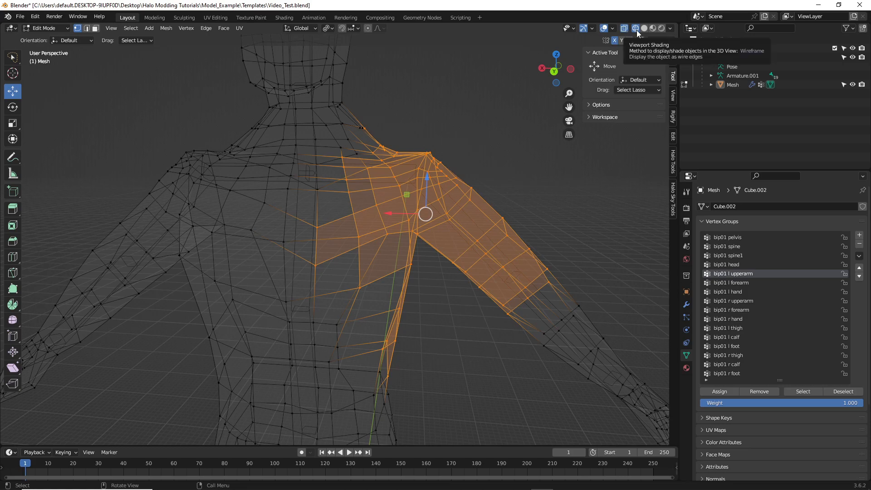
middle_click_drag(503, 217, 481, 224)
left_click(836, 391)
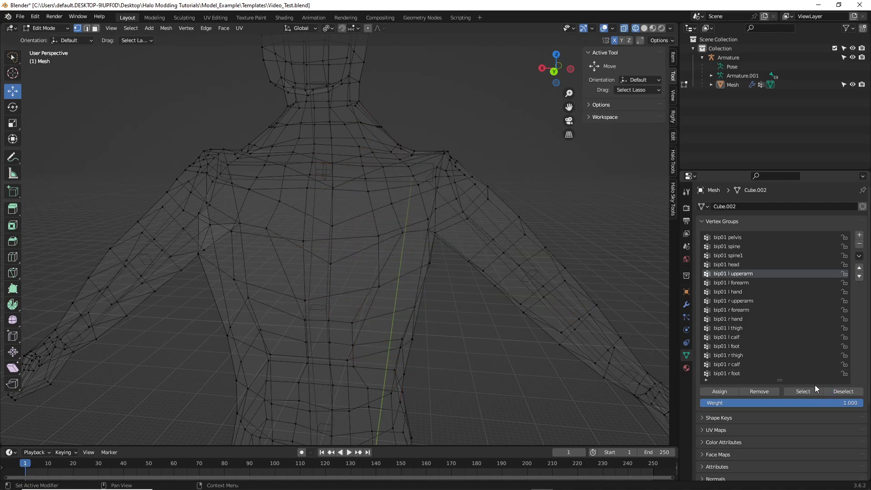
Select the bip01 l upperarm group's vertices and begin lasso-deselecting the ones that lie on the chest and back
left_click(813, 389)
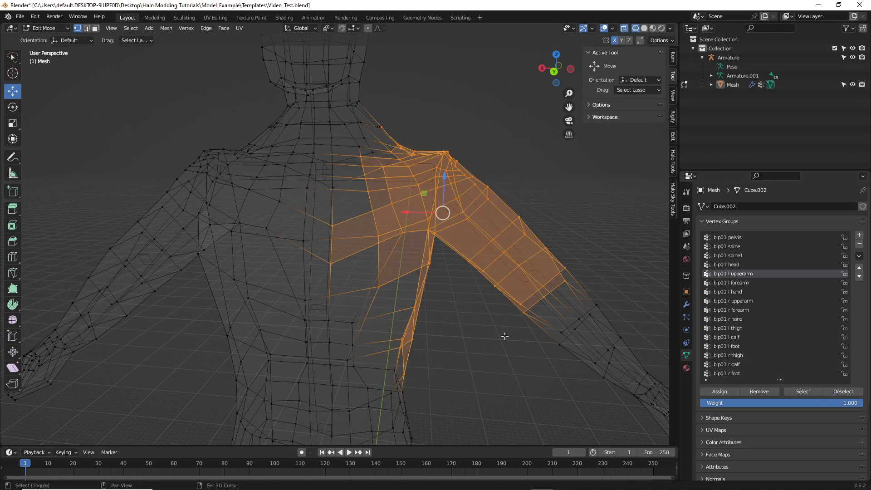
middle_click_drag(486, 335, 462, 336)
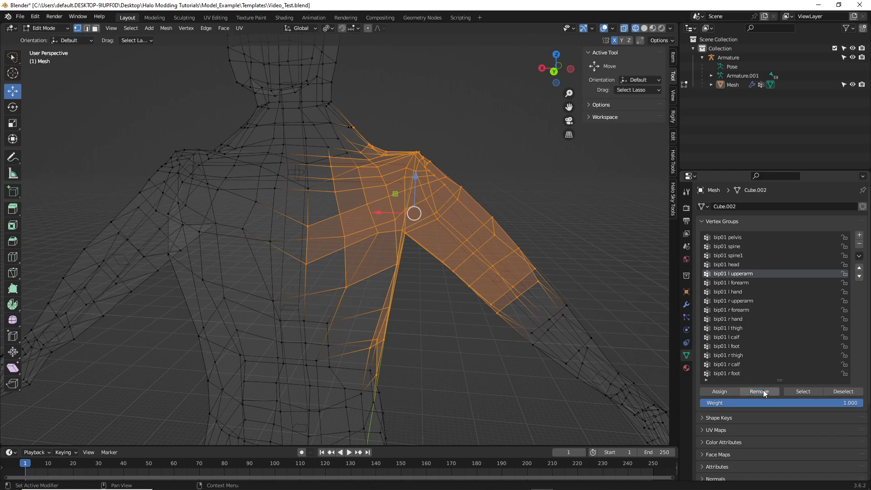
middle_click_drag(442, 280, 421, 281)
mouse_move(318, 307)
left_mouse_down()
mouse_move(421, 296)
mouse_move(390, 392)
mouse_move(317, 317)
left_mouse_up()
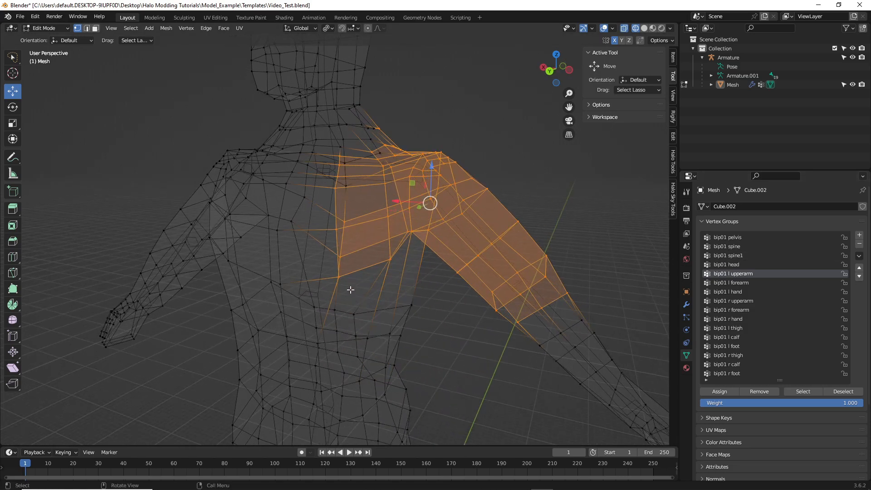
middle_click_drag(351, 289, 276, 241)
middle_click_drag(437, 322, 408, 317)
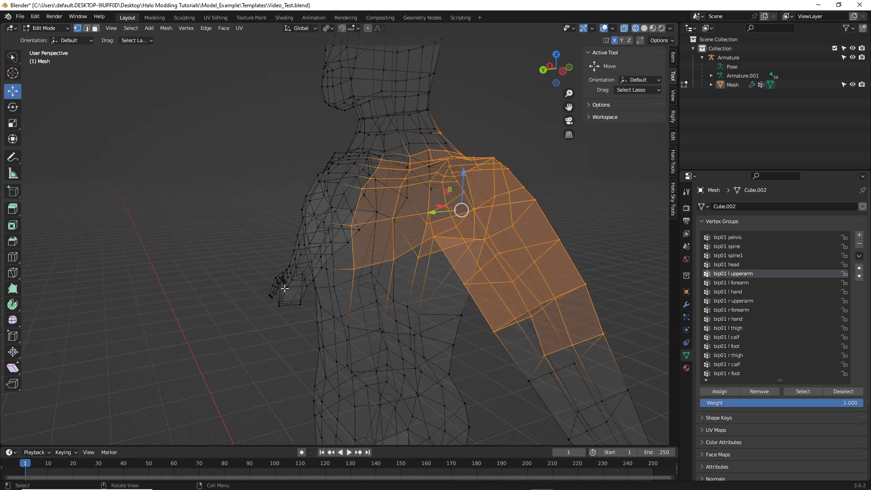
mouse_move(317, 278)
left_mouse_down("ctrl")
mouse_move(400, 333)
mouse_move(421, 147)
mouse_move(333, 148)
left_mouse_up("ctrl")
mouse_move(423, 170)
middle_mouse_down()
mouse_move(379, 206)
mouse_move(408, 204)
middle_mouse_up()
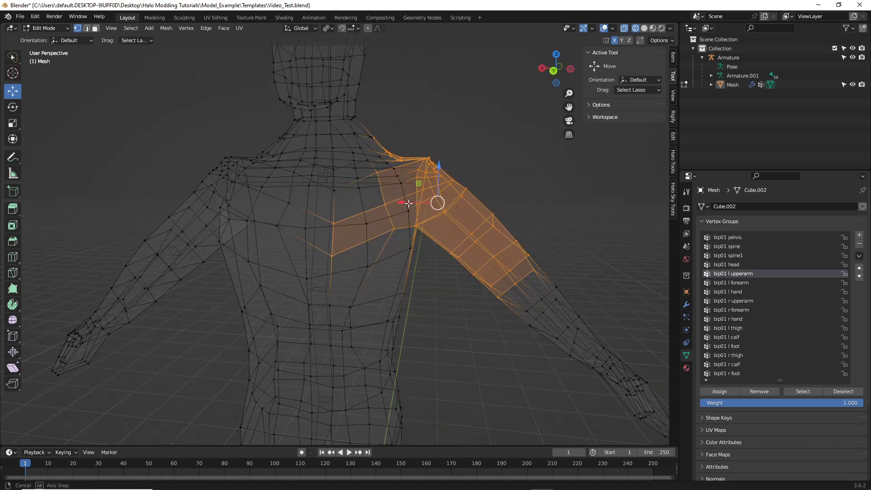
Lasso-deselect the remaining torso and neck vertices so that only the upper arm and shoulder stay selected
mouse_move(305, 202)
left_mouse_down("ctrl")
mouse_move(342, 191)
mouse_move(345, 199)
left_mouse_up("ctrl")
mouse_move(345, 200)
middle_mouse_down()
mouse_move(362, 250)
mouse_move(309, 242)
middle_mouse_up()
mouse_move(308, 241)
left_mouse_down("ctrl")
mouse_move(324, 316)
mouse_move(365, 304)
mouse_move(390, 199)
mouse_move(318, 191)
left_mouse_up("ctrl")
middle_click_drag(434, 227, 525, 274)
middle_click_drag(443, 229, 504, 200)
scroll(426, 247, "up", 2)
middle_click_drag(426, 247, 414, 258)
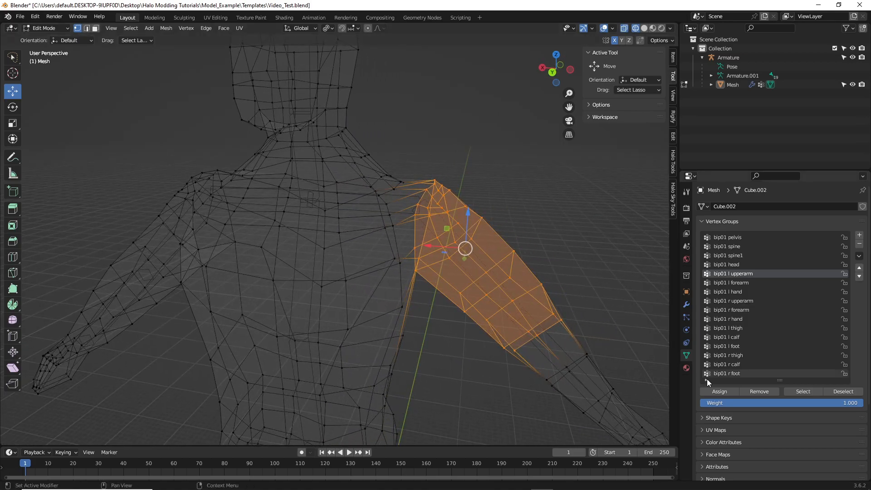
Deselect and reselect the bip01 l upperarm vertices to check the group's coverage, then save the file
left_click(845, 392)
left_click(812, 390)
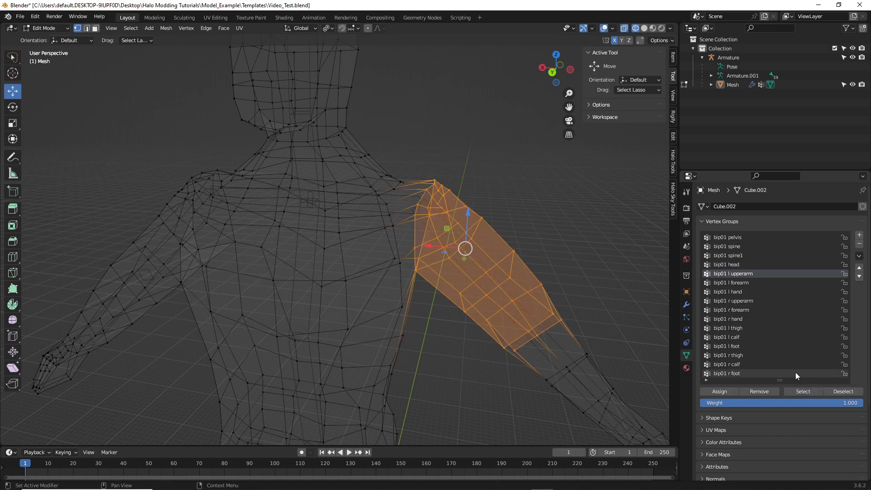
left_click(853, 393)
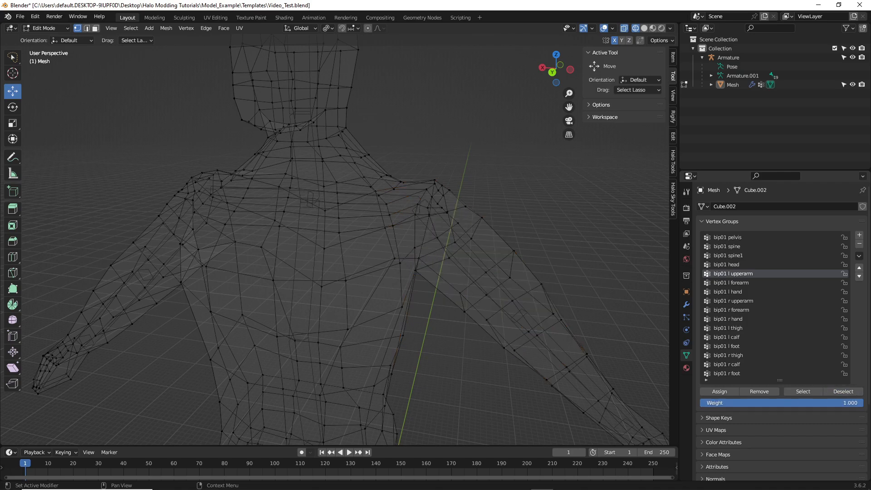
left_click(820, 392)
left_click(831, 390)
left_click(812, 389)
middle_click_drag(409, 352, 416, 344)
key("ctrl+s")
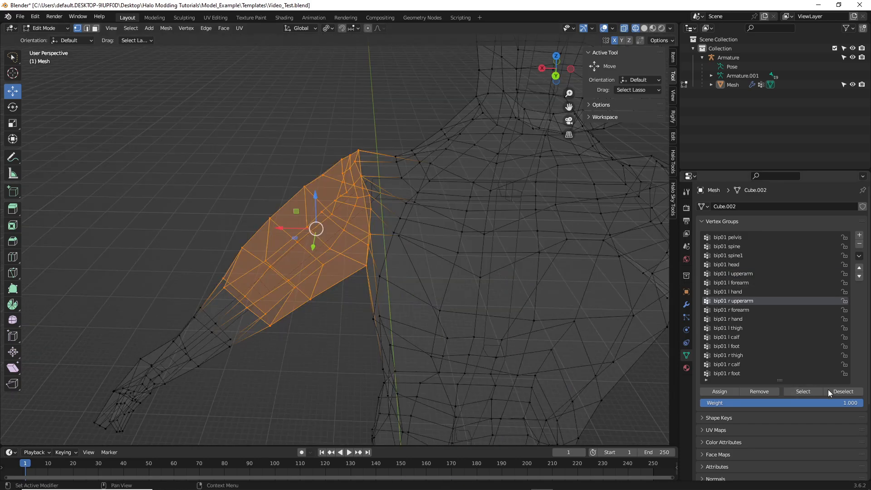
Toggle the selection of the bip01 r upperarm vertices to check the group, leave them deselected and save the file
left_click(828, 389)
left_click(810, 389)
key("ctrl+s")
left_click(838, 390)
left_click(801, 390)
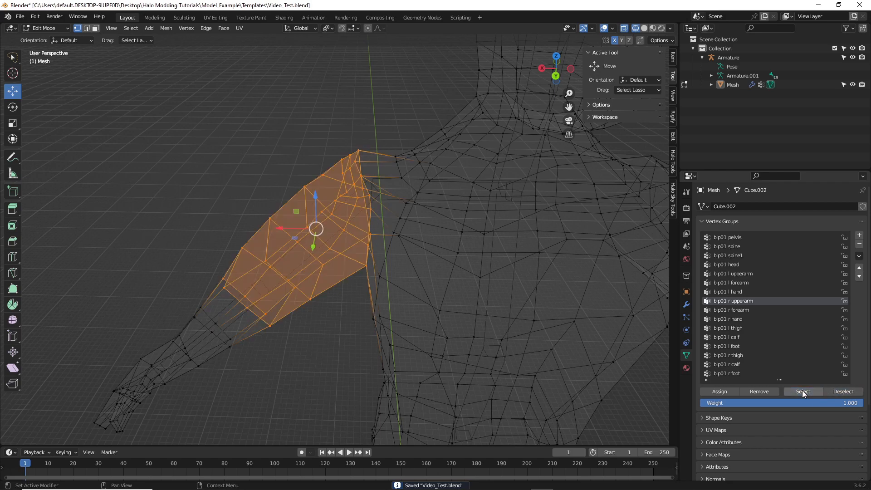
left_click(825, 391)
left_click(815, 392)
left_click(831, 391)
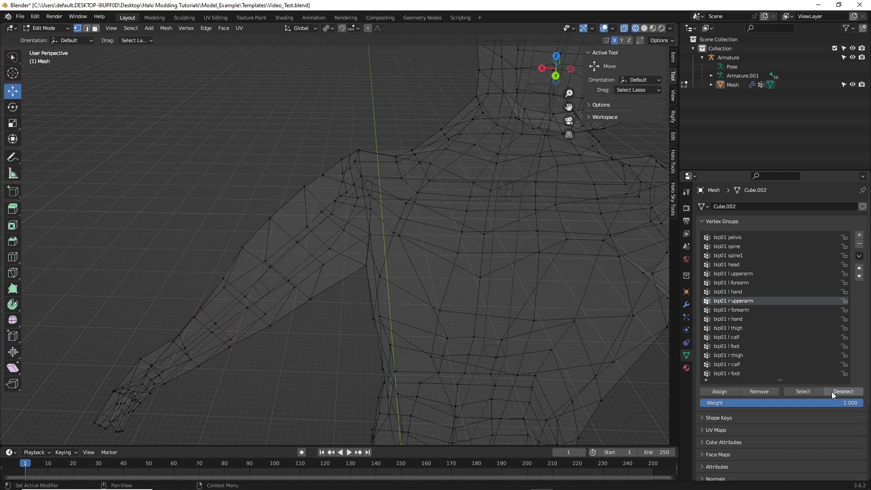
left_click(820, 391)
left_click(828, 391)
key("ctrl+s")
Return the mesh to Object Mode, switch the viewport to solid shading and save the file
middle_click_drag(494, 272, 321, 184, "shift")
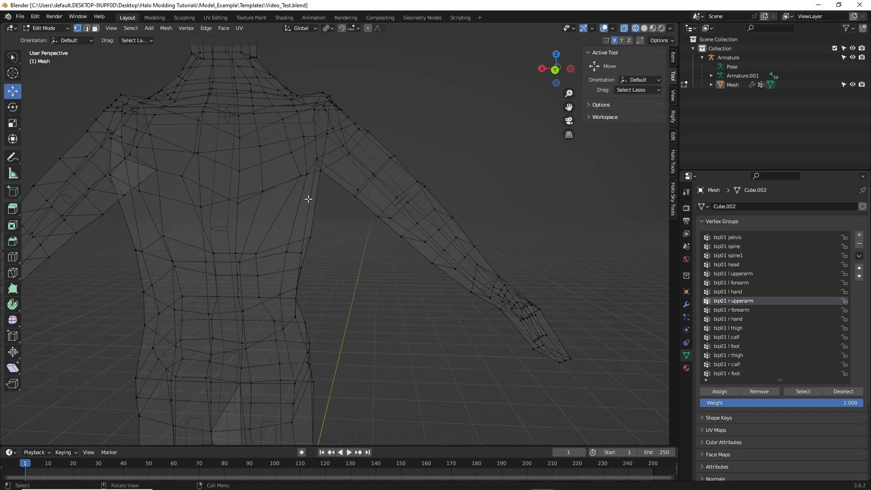
middle_click_drag(313, 226, 421, 229)
scroll(415, 229, "down", 5)
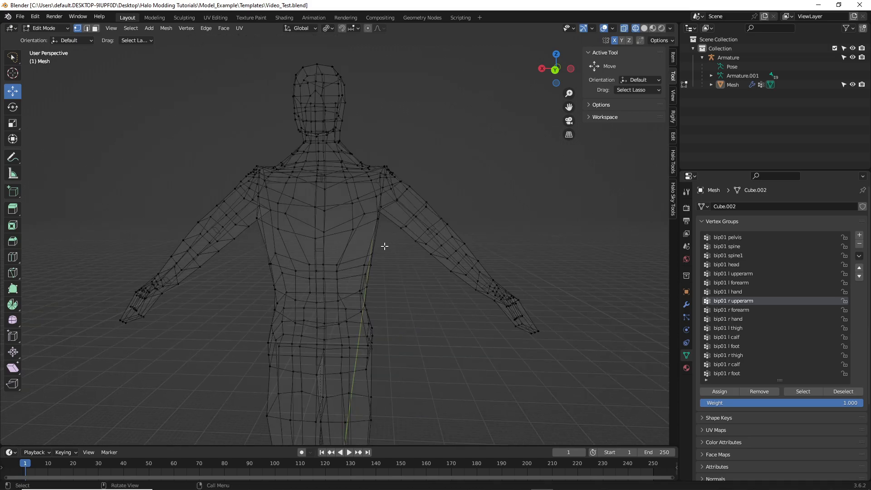
left_click(45, 28)
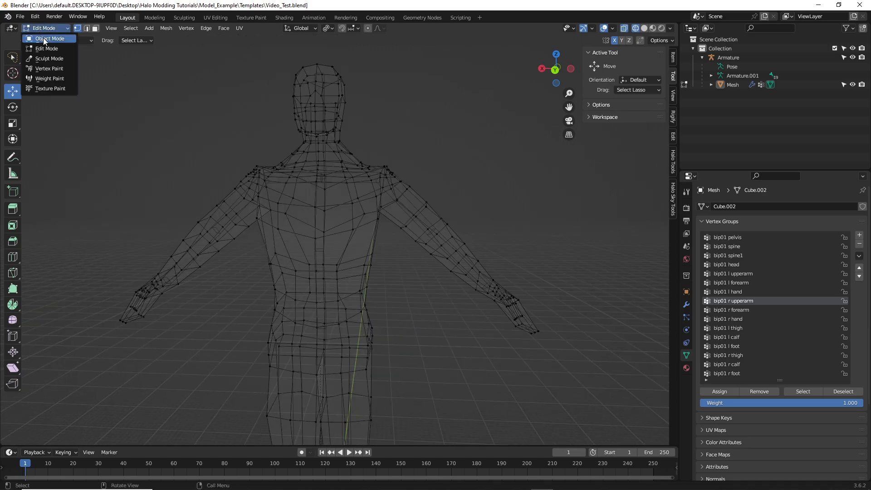
left_click(40, 37)
left_click(39, 29)
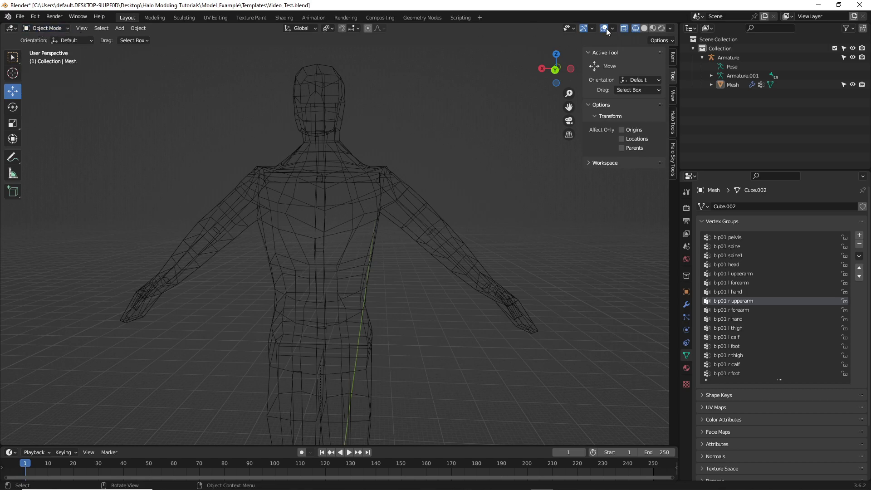
left_click(644, 28)
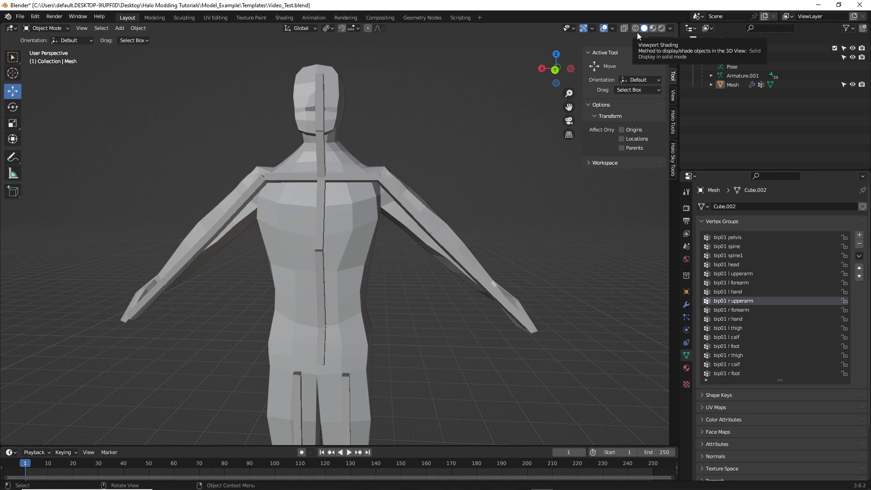
key("ctrl+s")
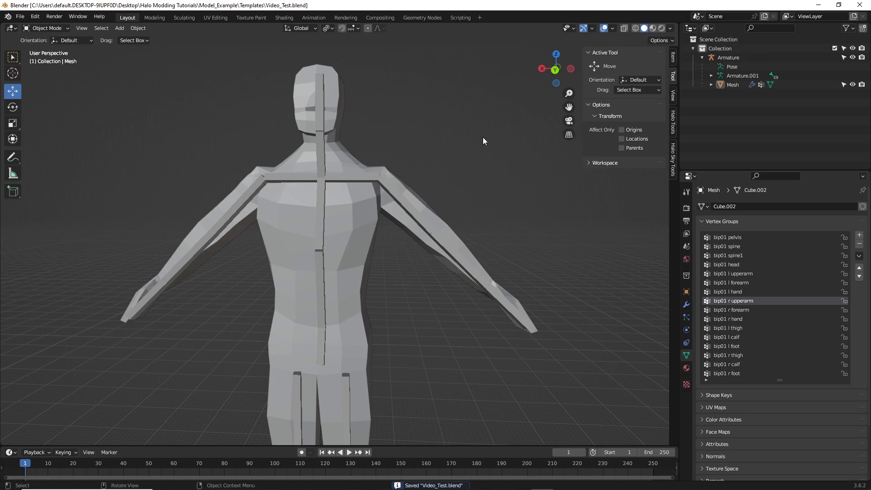
scroll(432, 171, "down", 4)
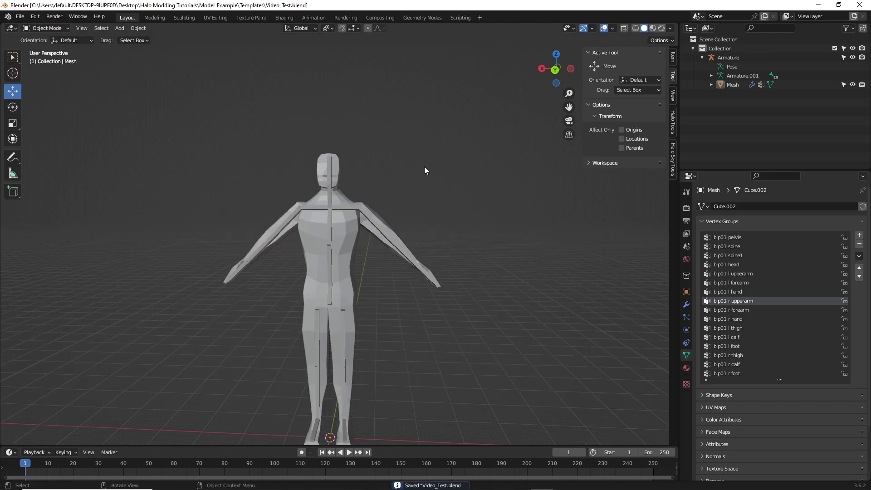
scroll(392, 190, "down", 4)
scroll(454, 144, "up", 5)
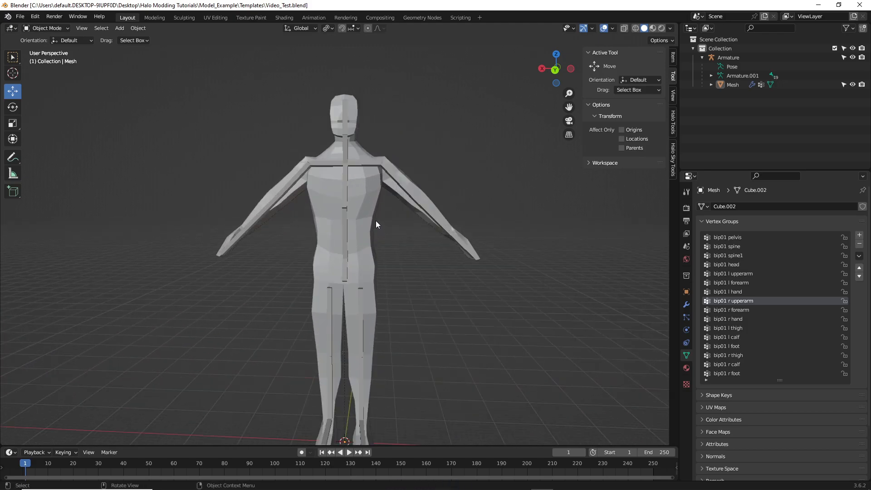
scroll(376, 223, "up", 2)
scroll(379, 216, "down", 2)
Look through the Halo Tools and Halo Sky Tools add-on options, then show the mesh's transform properties
left_click(21, 17)
left_click(673, 145)
left_click(672, 128)
key("n")
key("n")
key("n")
key("n")
left_click(673, 147)
left_click(673, 127)
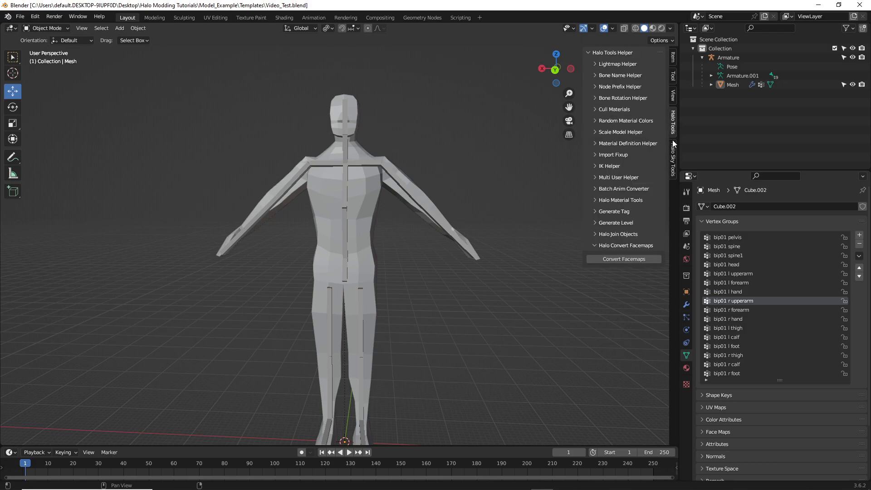
left_click(673, 144)
left_click(673, 128)
left_click(674, 145)
left_click(673, 127)
left_click(673, 55)
Import marine_armored.gbxmodel from HCEEK's tags\characters\marine_armored folder as a Halo Tag with Halo 1 as the game title
left_click(20, 16)
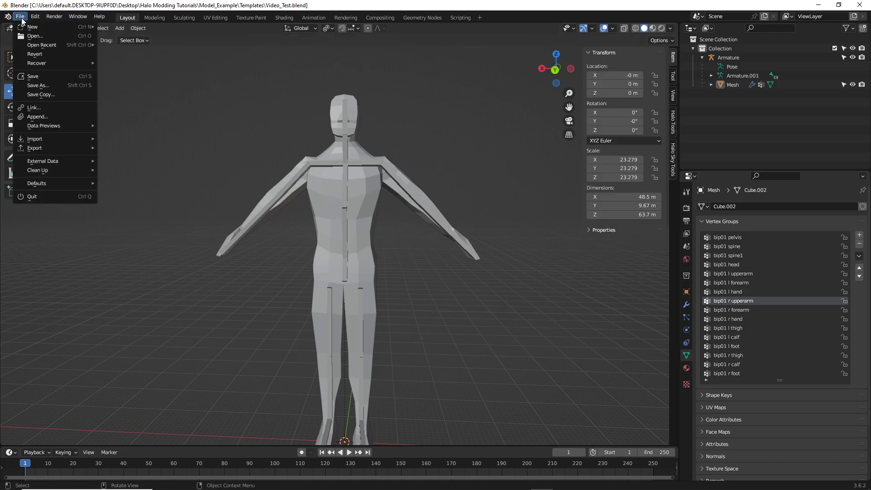
mouse_move(39, 139)
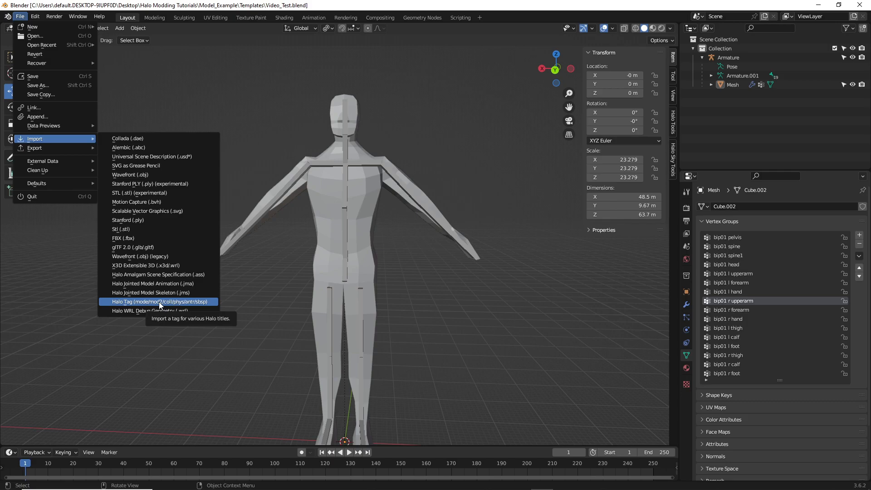
left_click(159, 303)
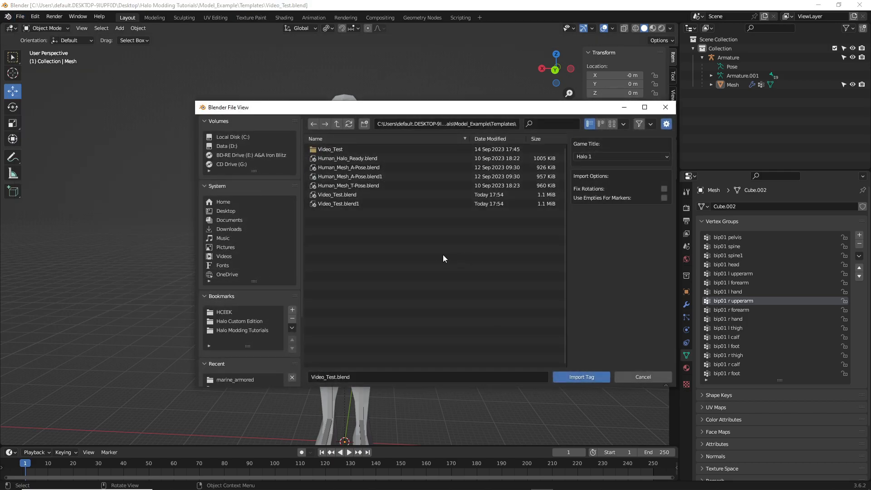
left_click(227, 312)
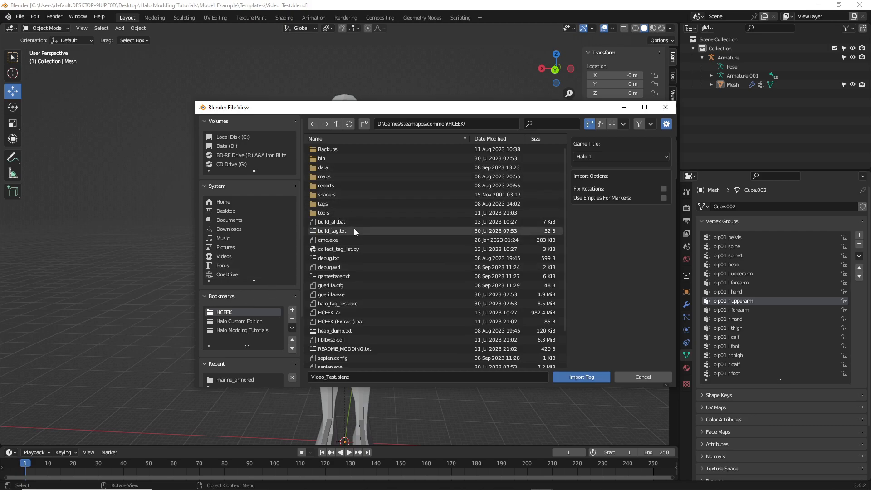
double_click(333, 204)
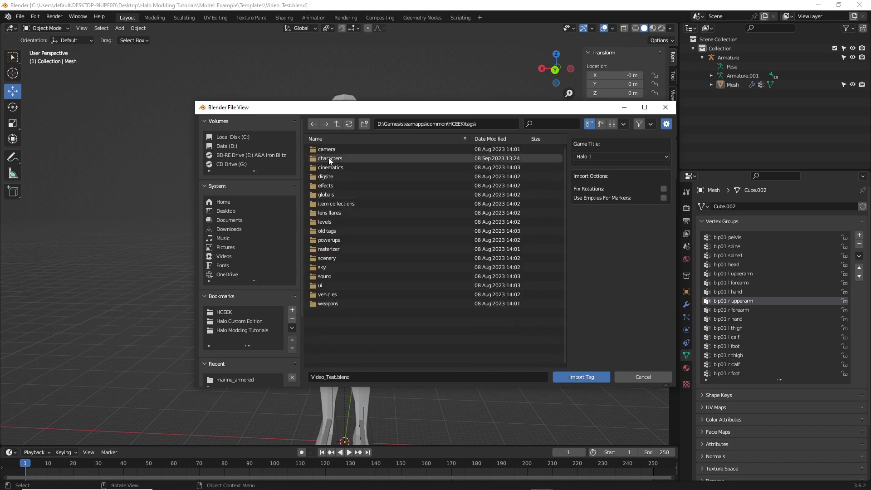
double_click(328, 159)
double_click(351, 303)
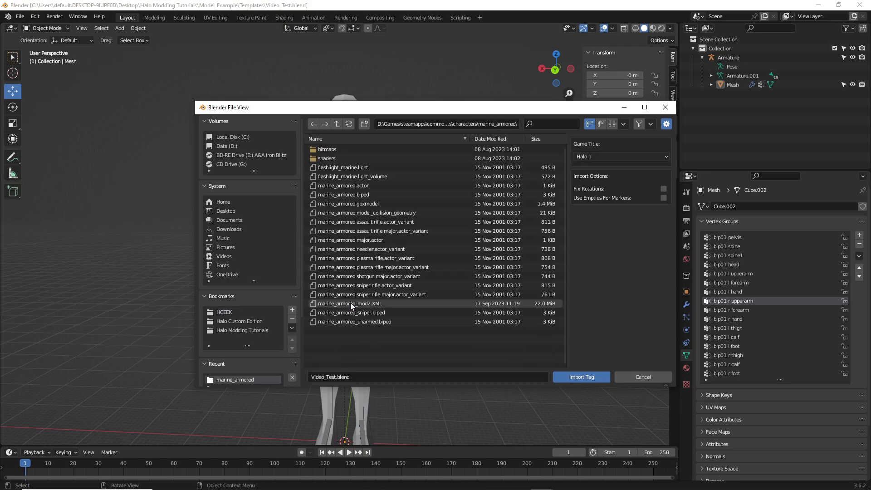
left_click(374, 203)
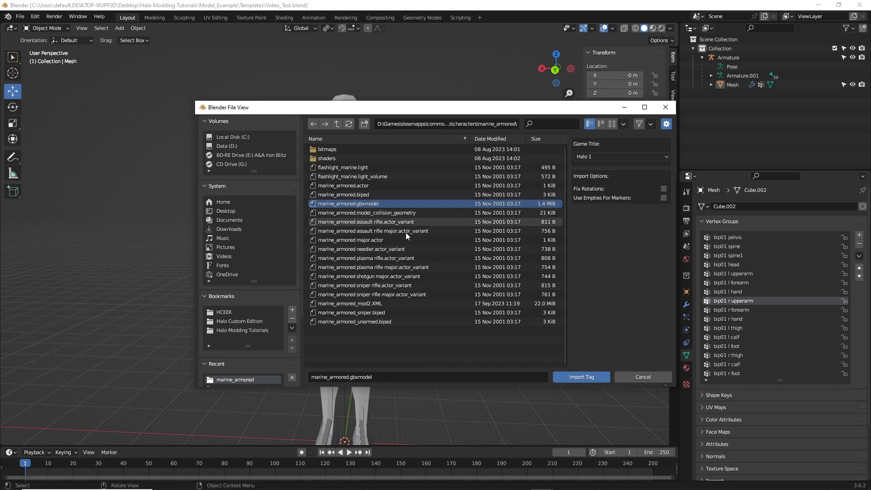
left_click(579, 378)
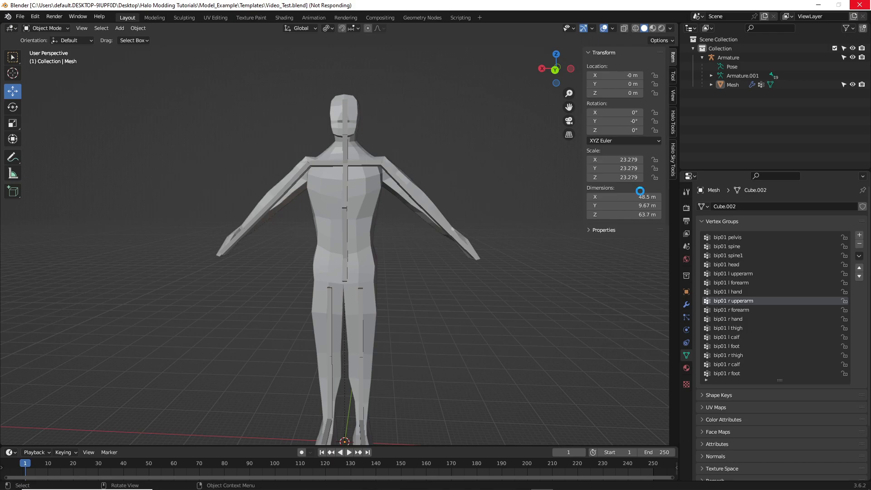
Select the custom rig's Armature and examine its size and facing direction against the imported marine model
middle_click_drag(573, 246, 429, 254)
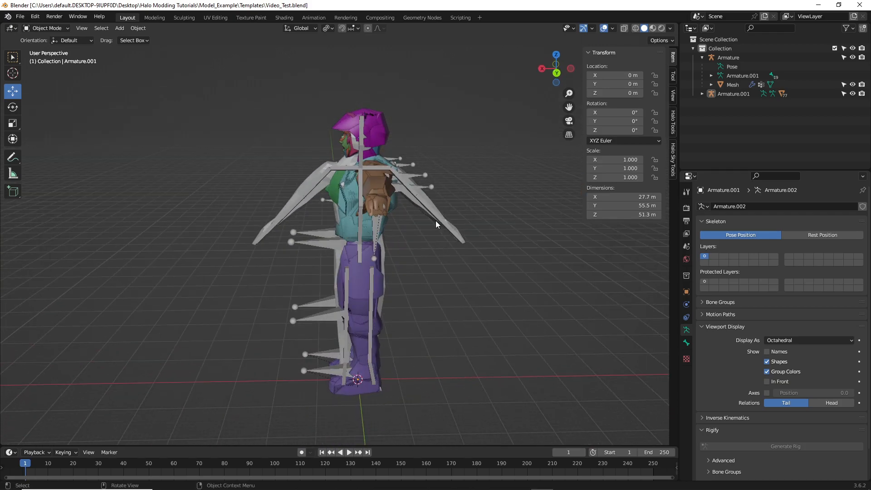
left_click(433, 219)
left_click_drag(479, 292, 559, 271)
scroll(499, 281, "up", 2)
middle_click_drag(447, 282, 382, 225)
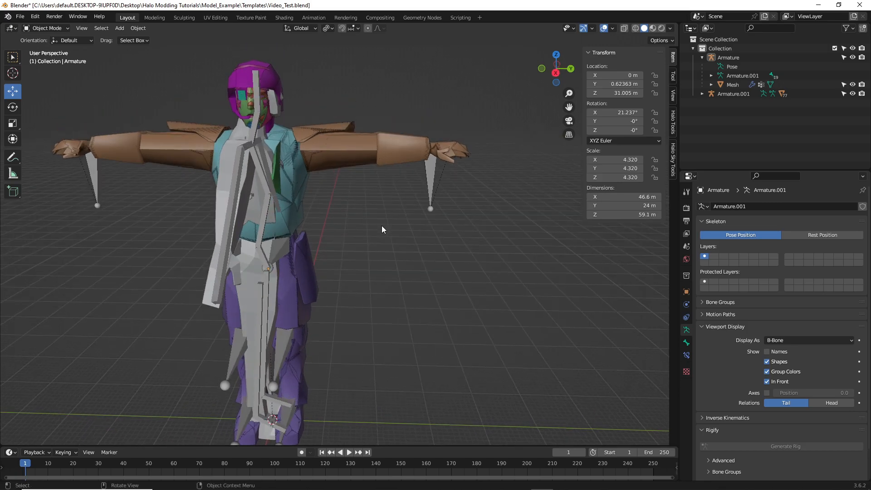
middle_click_drag(372, 259, 427, 252, "shift")
middle_click_drag(480, 227, 459, 230, "shift")
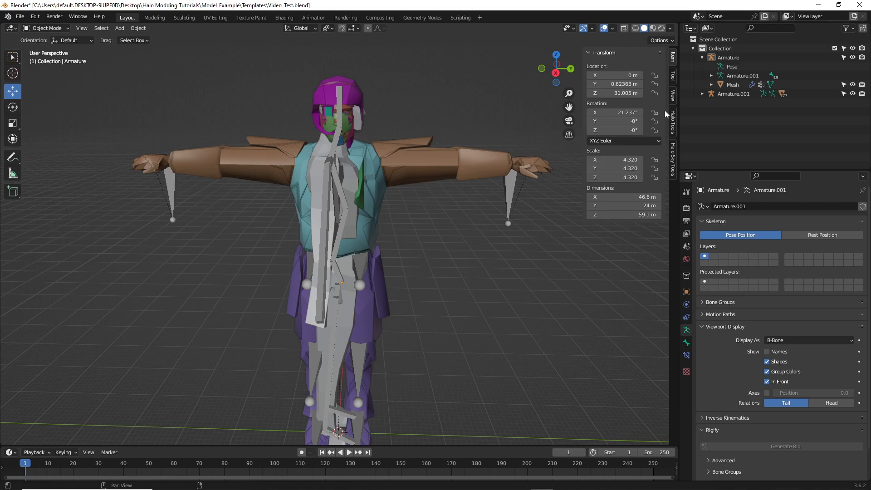
Select Armature.001 and then Armature, collapse the Armature hierarchy in the outliner and save the file
left_click(728, 94)
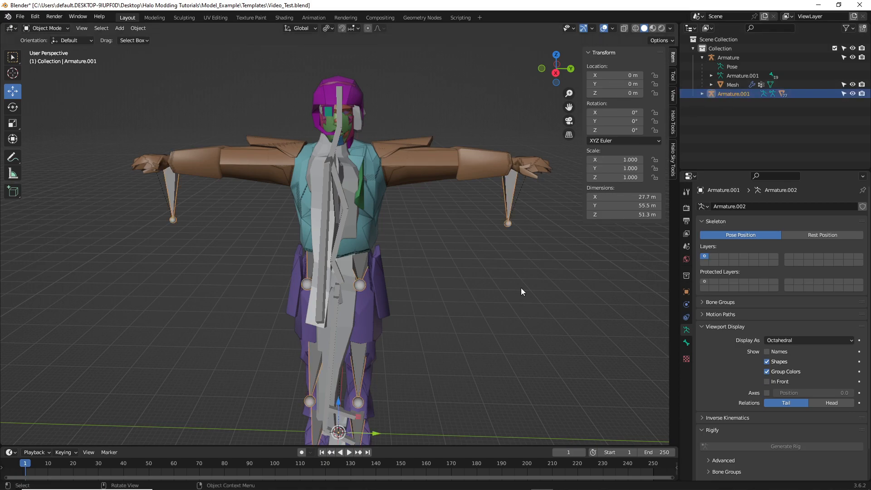
left_click(723, 58)
middle_click_drag(551, 299, 527, 295, "shift")
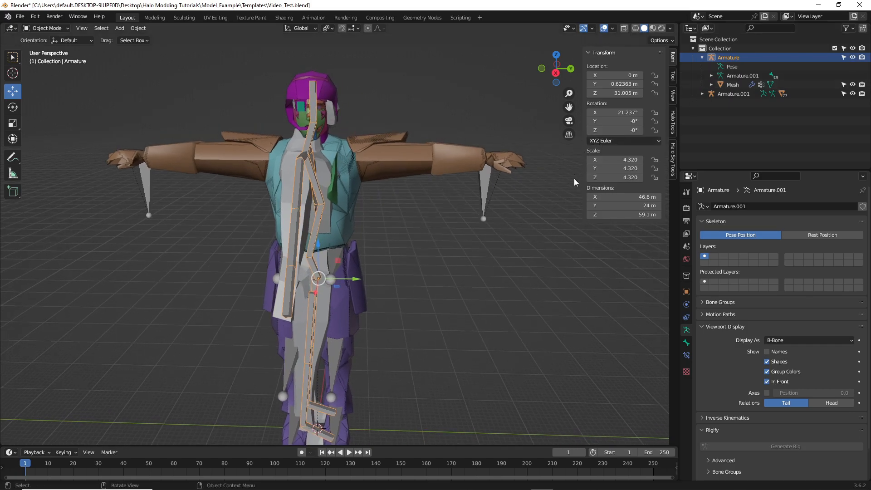
left_click(702, 57)
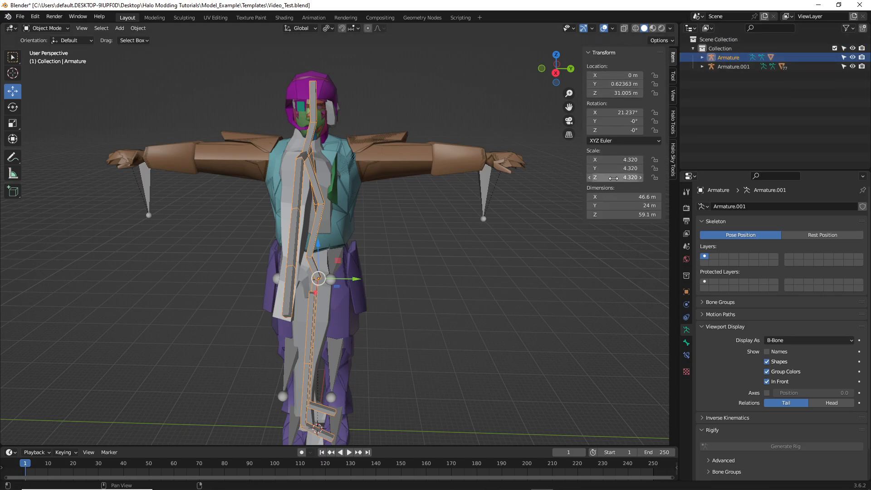
key("ctrl+s")
middle_click_drag(423, 298, 452, 293, "shift")
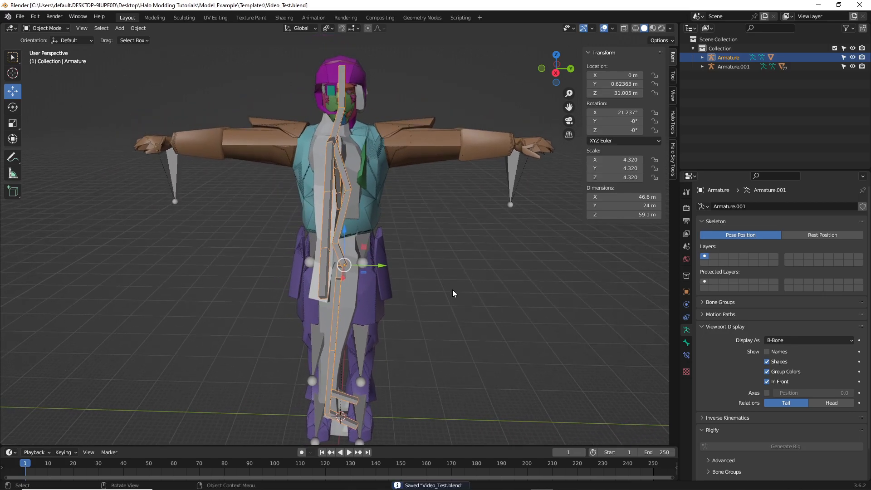
Try a Z rotation of -90° on the Armature, compare it with the marine model and undo the rotation
left_click(618, 133)
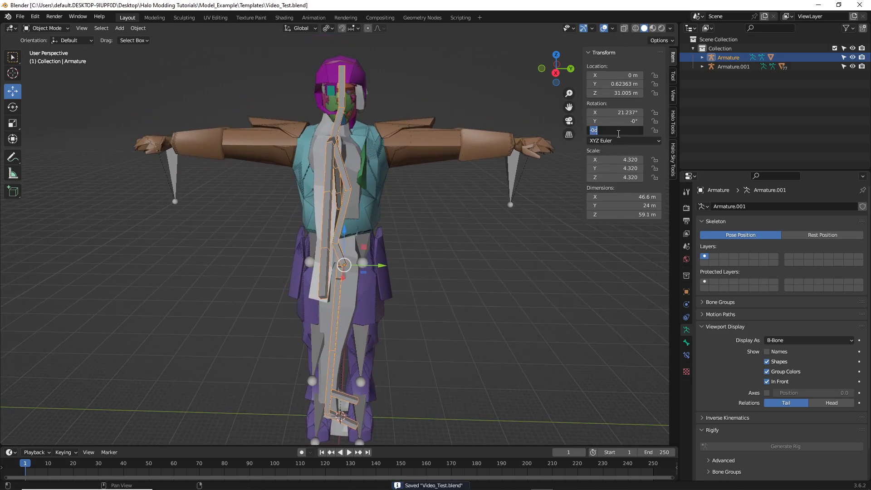
type("-90")
key("Return")
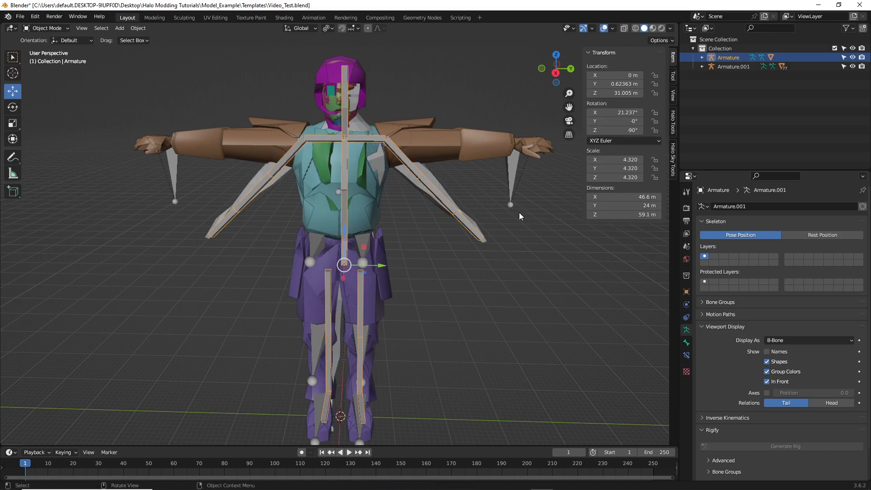
middle_click_drag(444, 295, 454, 255)
middle_click_drag(415, 300, 396, 335)
middle_click_drag(461, 268, 453, 284)
key("ctrl+z")
left_click(453, 277)
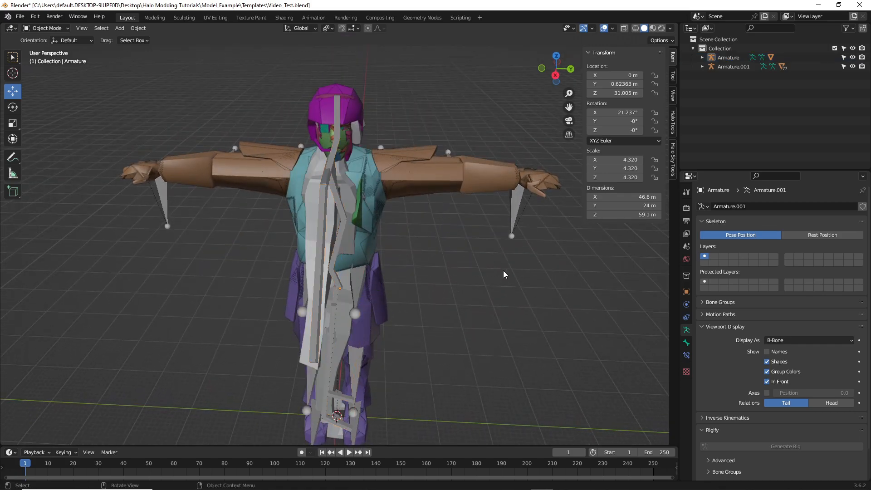
Select the Armature object, apply all of its transforms and save the file
middle_click_drag(497, 298, 481, 322, "shift")
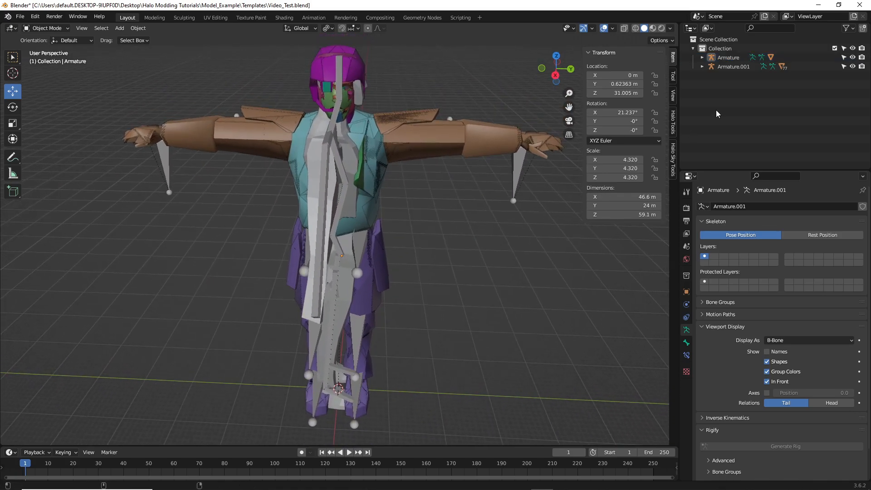
left_click(703, 58)
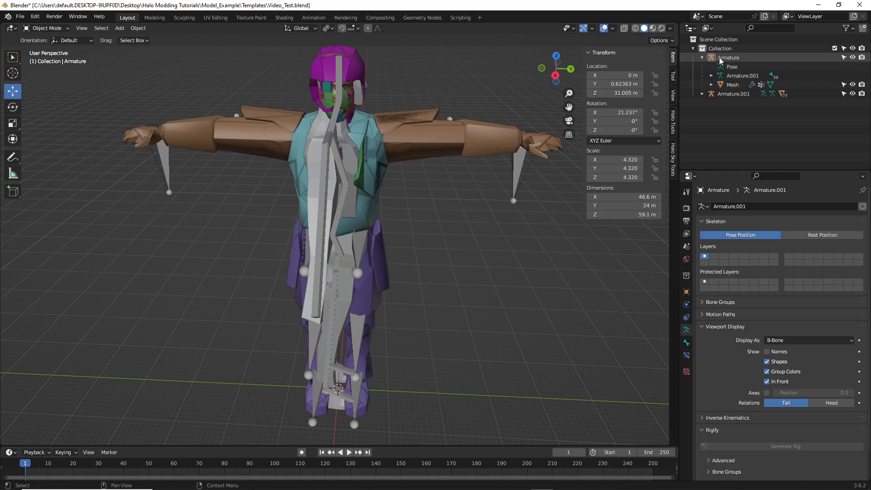
left_click(721, 59)
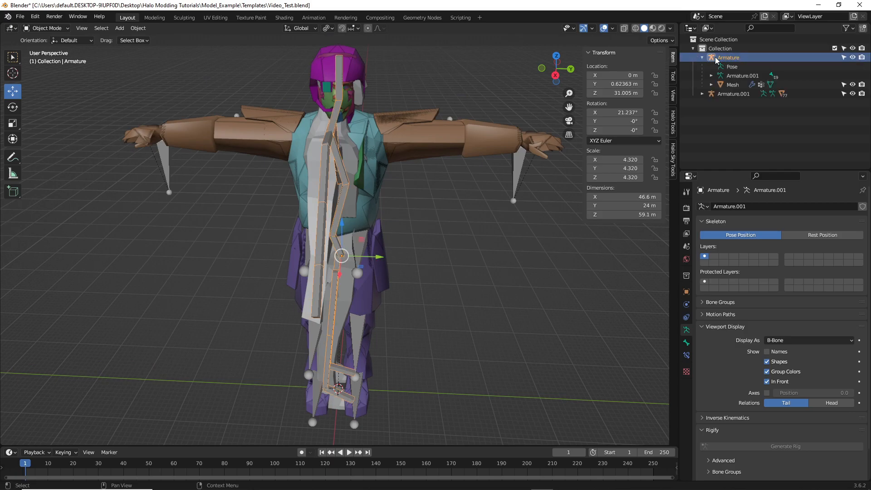
left_click(138, 28)
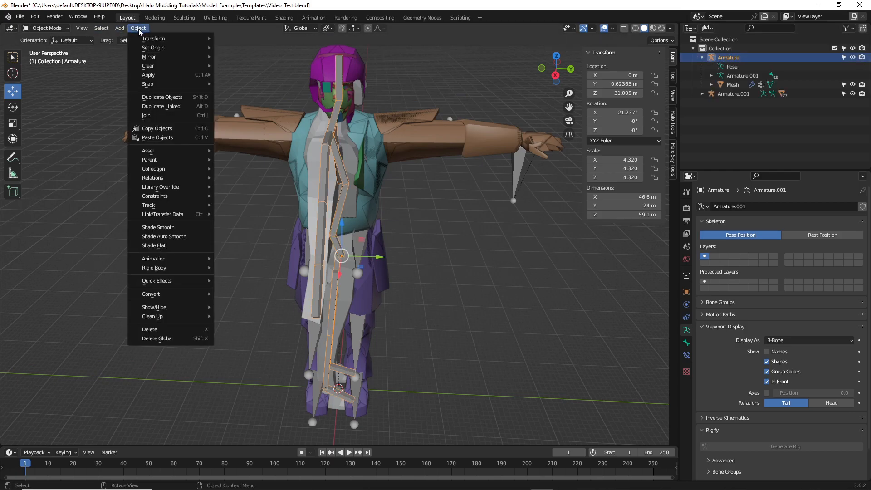
mouse_move(161, 74)
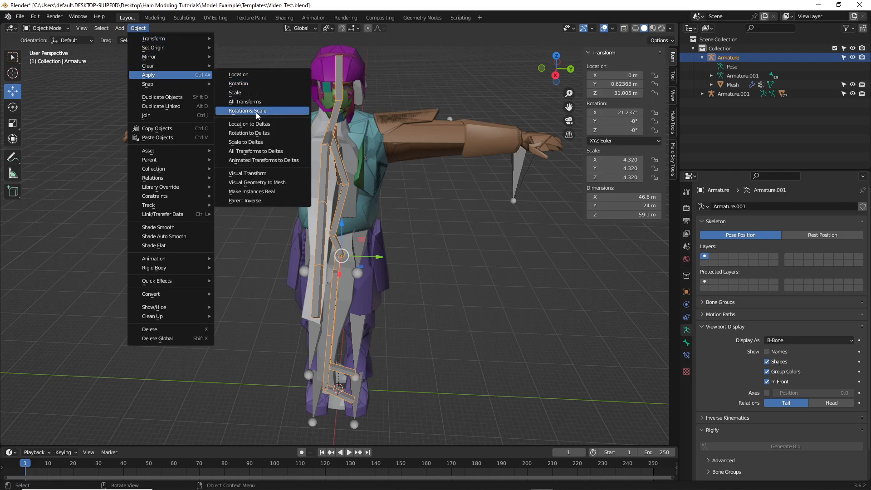
left_click(234, 102)
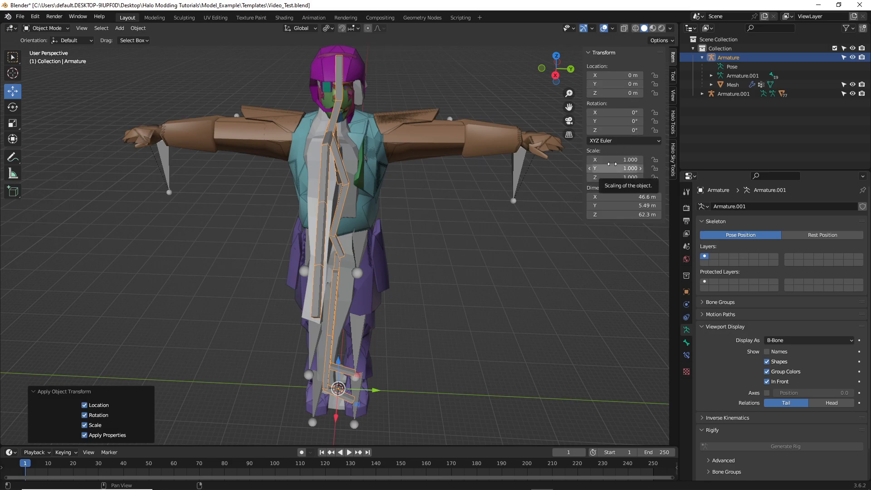
key("ctrl+s")
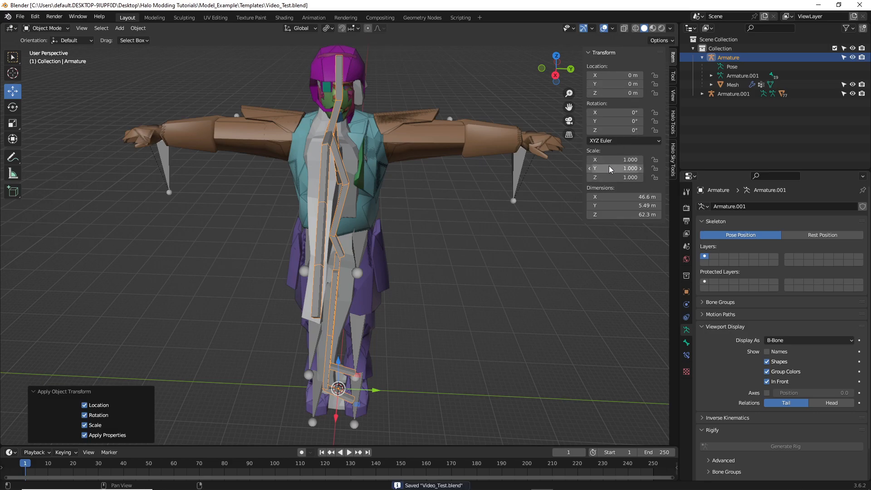
Set the Armature's Z rotation to -90°, check it against the marine in the right orthographic view and save
left_click(627, 131)
type("-90")
key("Return")
left_click(555, 75)
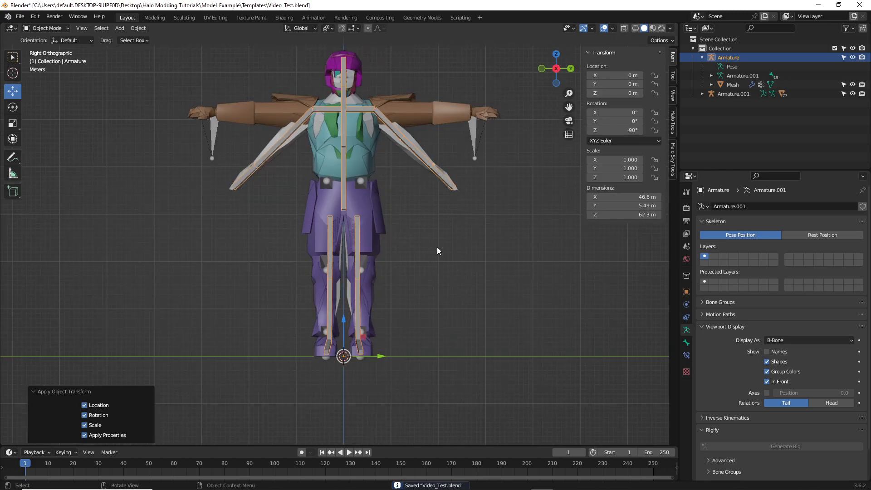
middle_click_drag(437, 248, 437, 278, "shift")
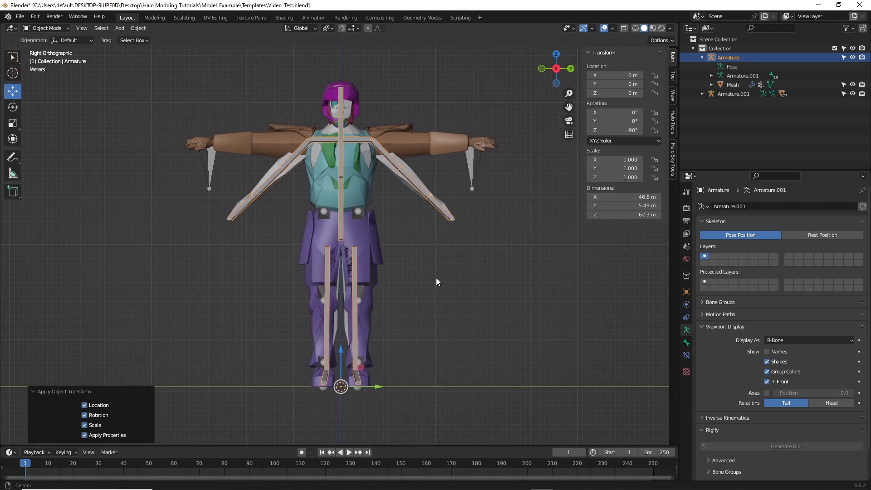
key("ctrl+s")
middle_click_drag(437, 275, 439, 311, "shift")
middle_click_drag(541, 179, 546, 151, "shift")
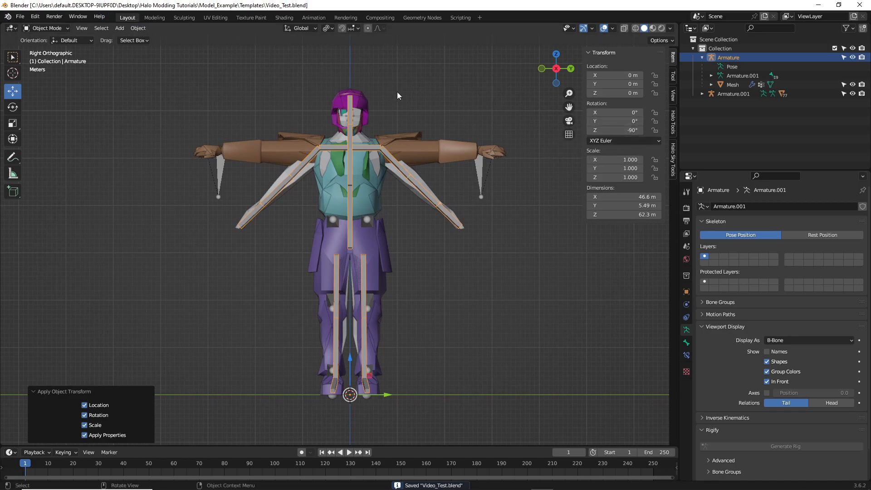
Apply rotation and scale to the Armature, deselect it and save the file
left_click(138, 28)
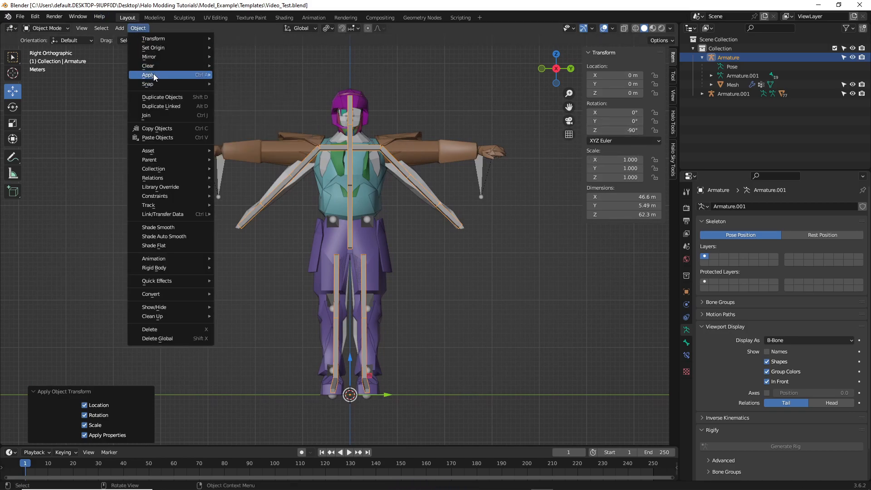
mouse_move(152, 73)
left_click(263, 113)
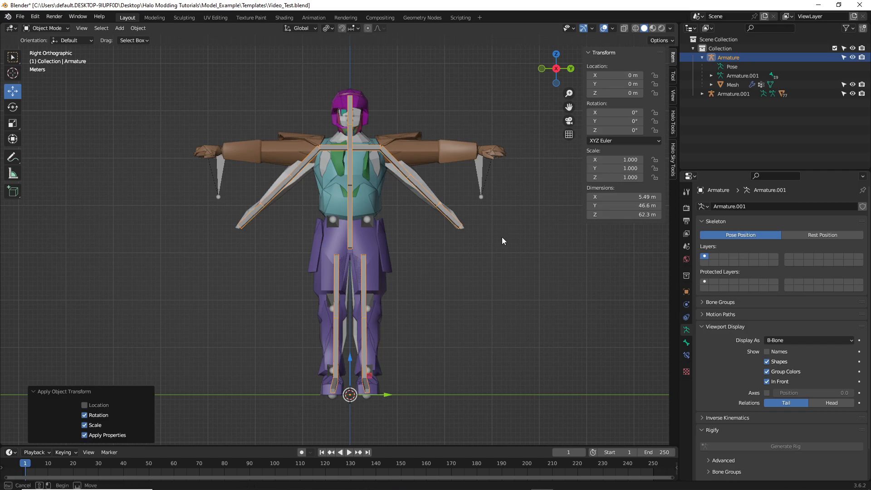
left_click(514, 246)
key("ctrl+s")
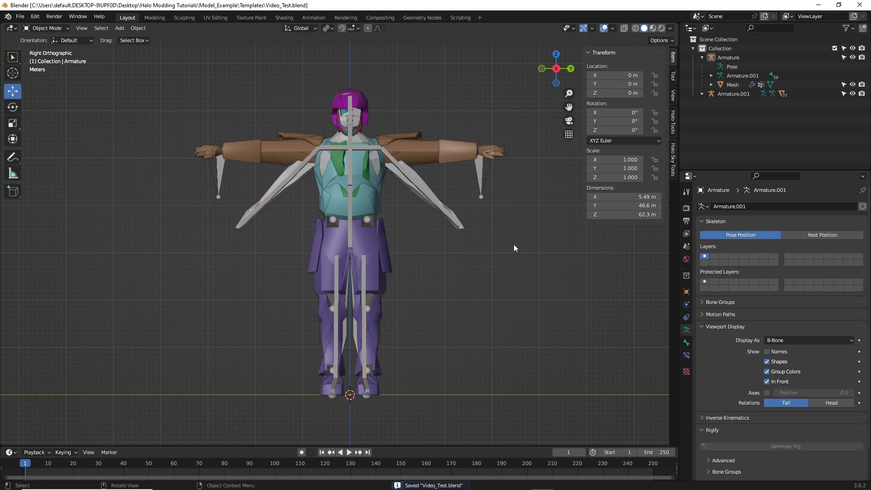
Select the custom Mesh together with its Armature and enter Pose Mode
middle_click_drag(514, 244, 521, 263, "shift")
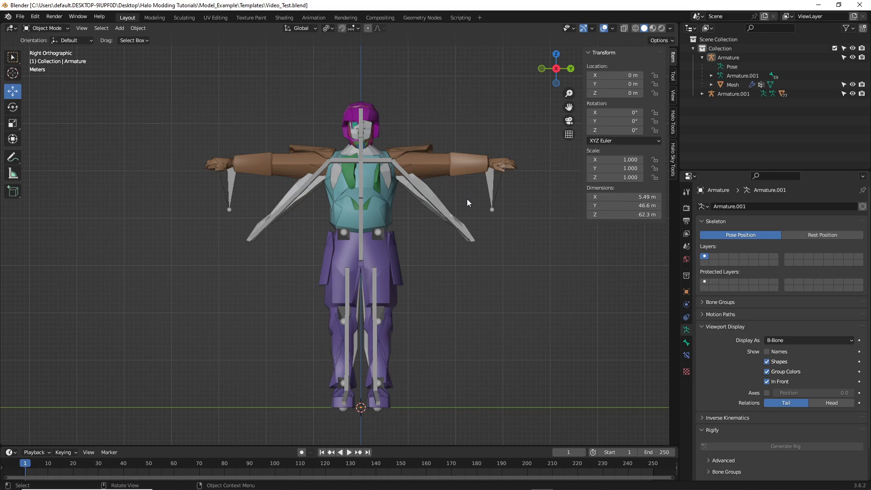
middle_click_drag(465, 207, 477, 234, "shift")
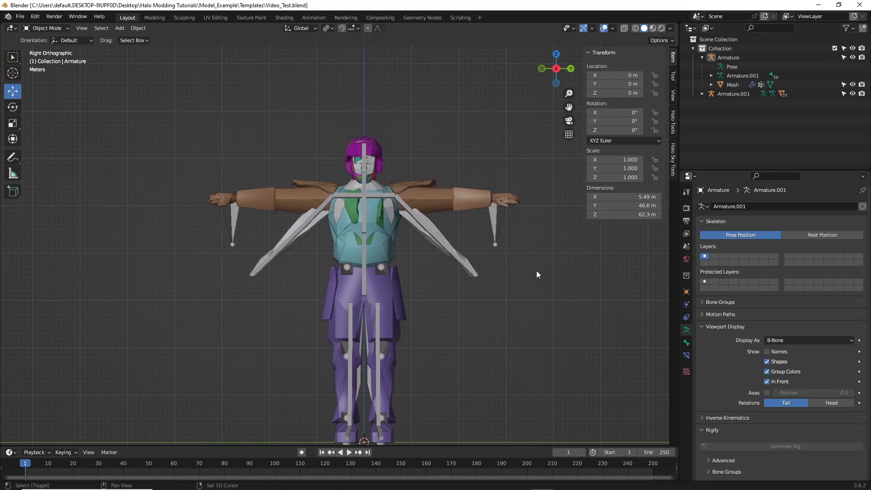
middle_click_drag(537, 271, 543, 267, "shift")
scroll(414, 266, "up", 1)
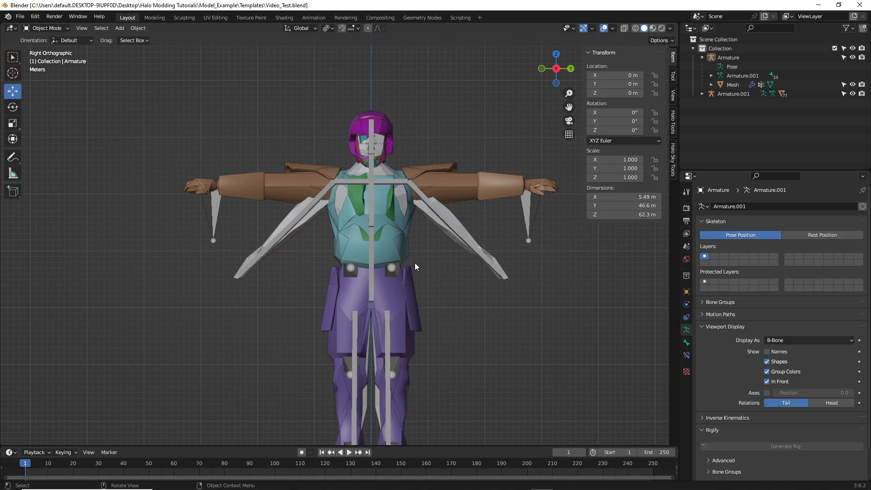
scroll(436, 269, "up", 1)
middle_click_drag(428, 236, 400, 240, "shift")
left_click(727, 51)
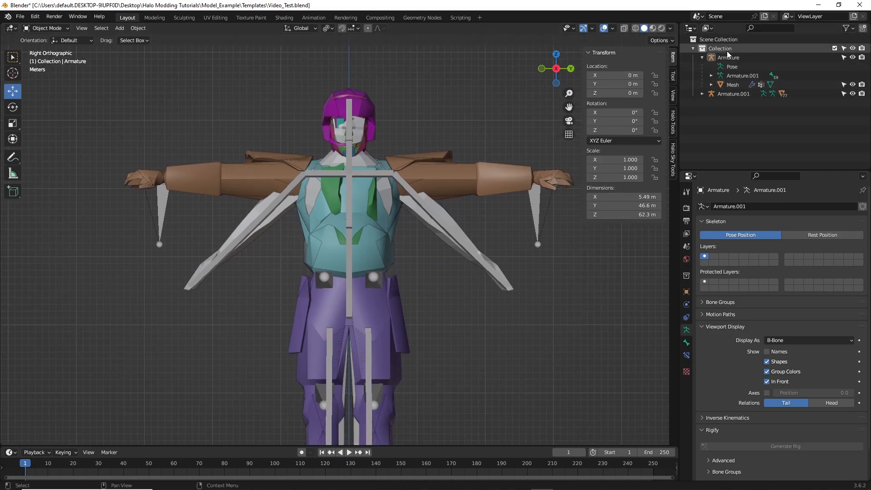
left_click(413, 210)
left_click(420, 198, "shift")
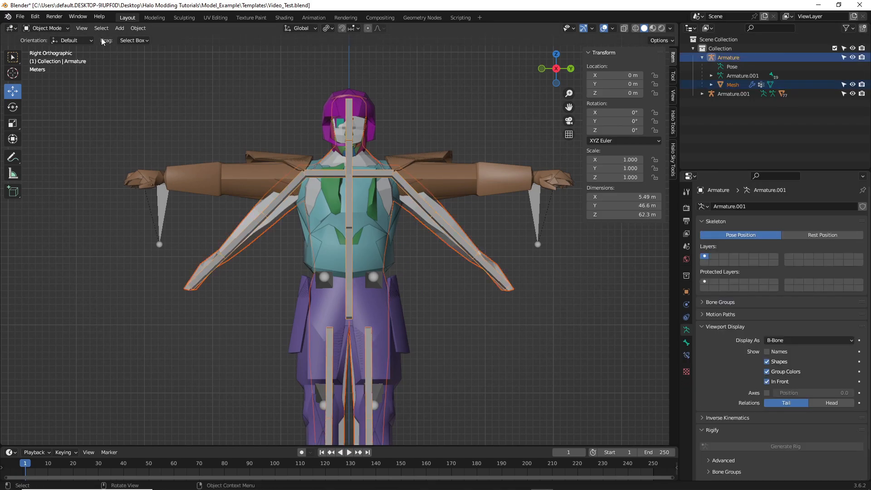
left_click(45, 28)
left_click(45, 58)
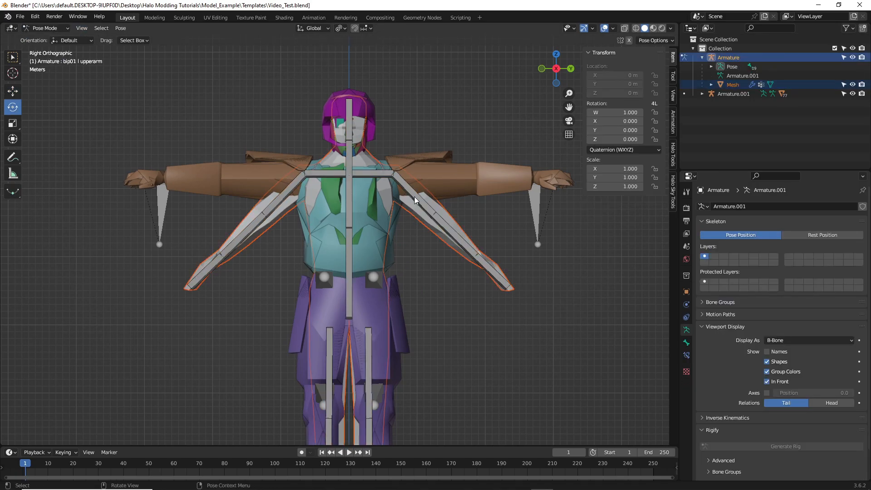
Rotate the left upperarm bone about -43.2° in the right view, then fine-tune it by about 1.19° to follow the marine's arm
left_click_drag(433, 175, 429, 142)
middle_click_drag(470, 178, 436, 208, "shift")
scroll(436, 208, "up", 1)
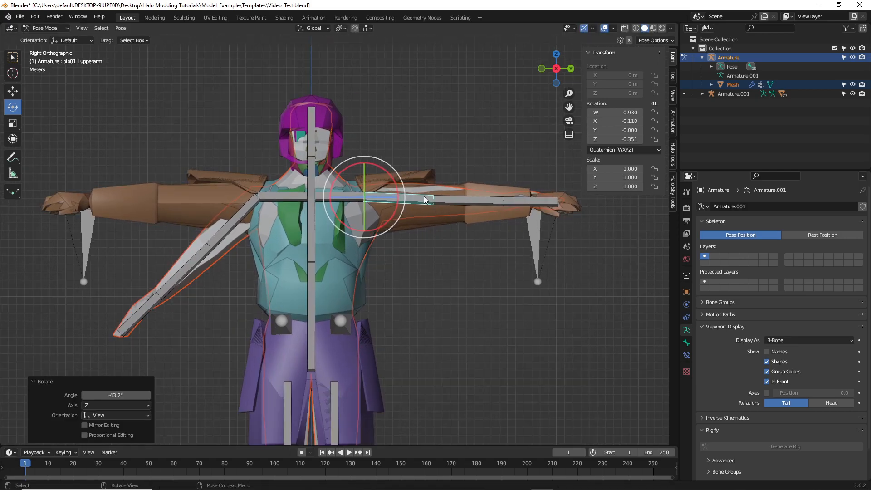
key("r")
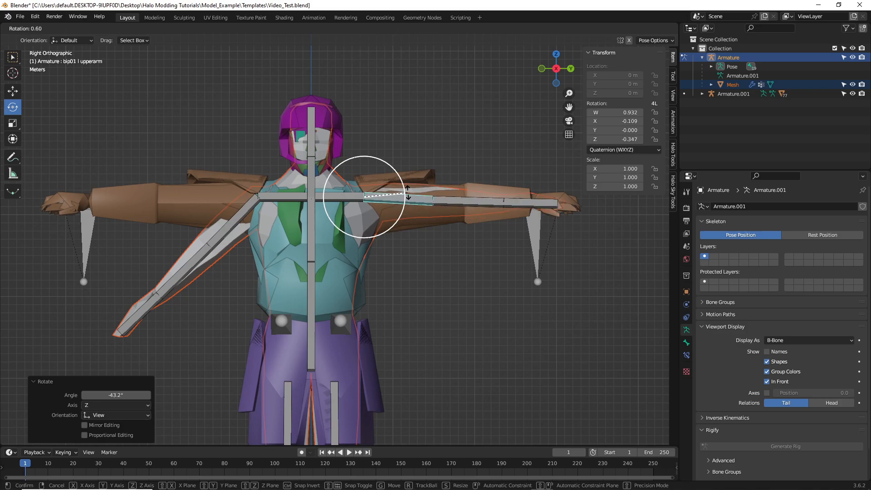
left_click(407, 196)
scroll(459, 270, "up", 2)
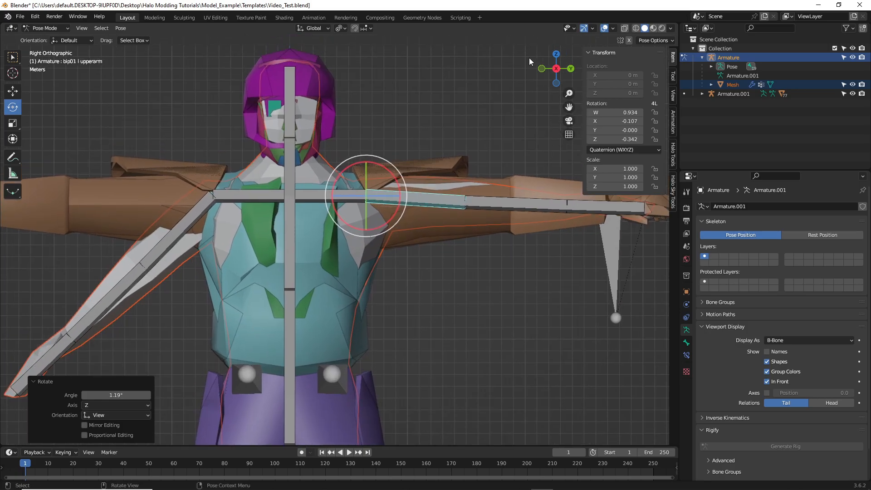
Check the raised left arm against the marine's arm in the top and right orthographic views, and save the file
left_click(556, 54)
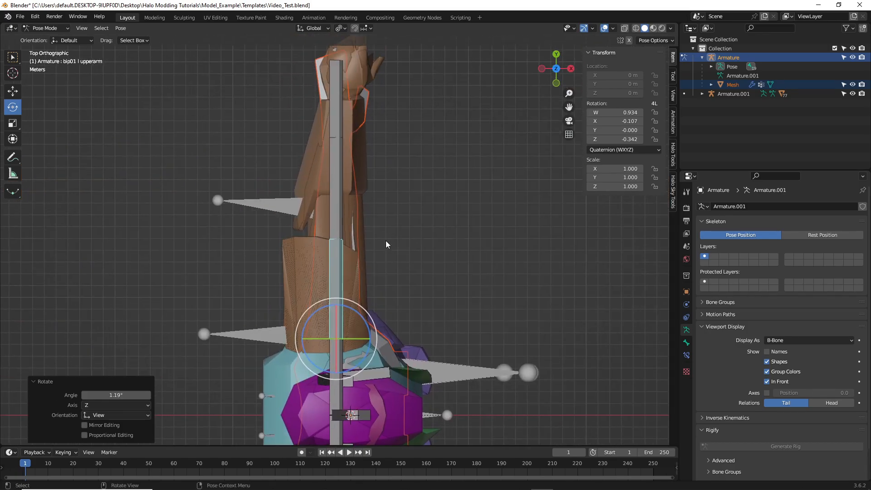
scroll(385, 245, "down", 2)
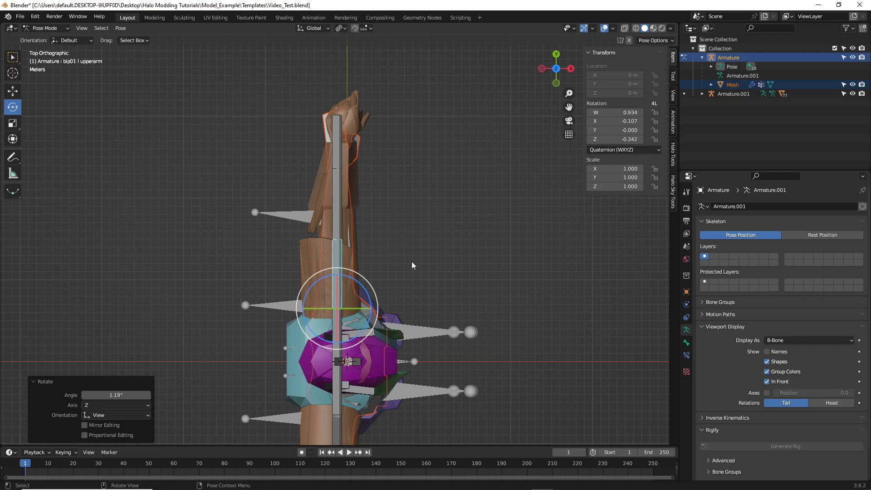
left_click(571, 68)
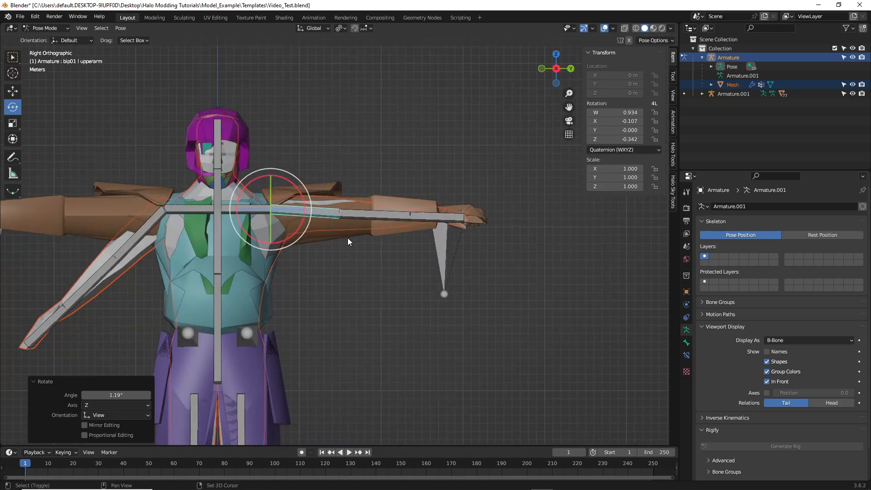
middle_click_drag(528, 262, 472, 282, "shift")
scroll(516, 295, "up", 2)
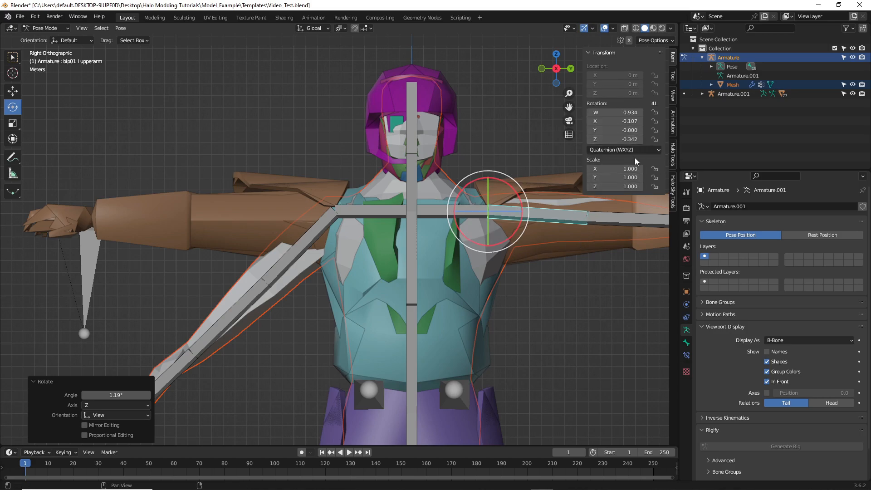
left_click(548, 309)
key("ctrl+s")
Copy the left upperarm bone's Z rotation to the right upperarm bone with its sign flipped, giving 0.34202
left_click(518, 216)
left_click(627, 139)
key("ctrl+c")
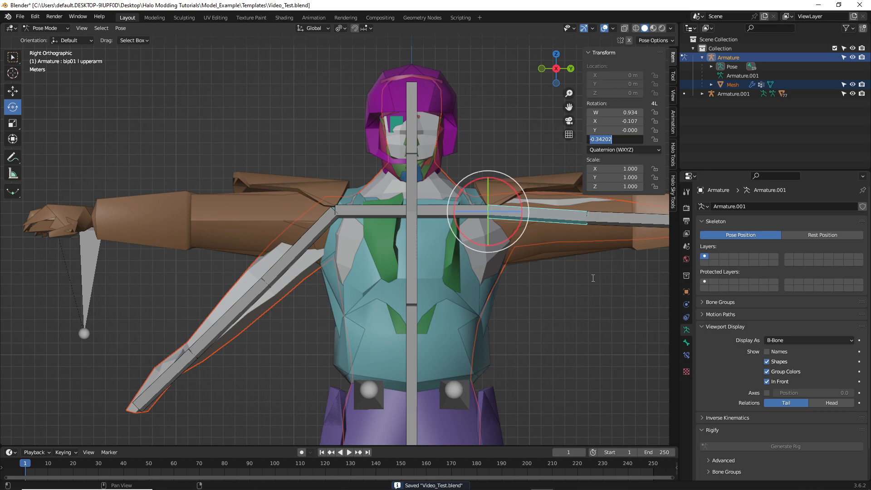
key("Return")
left_click(294, 249)
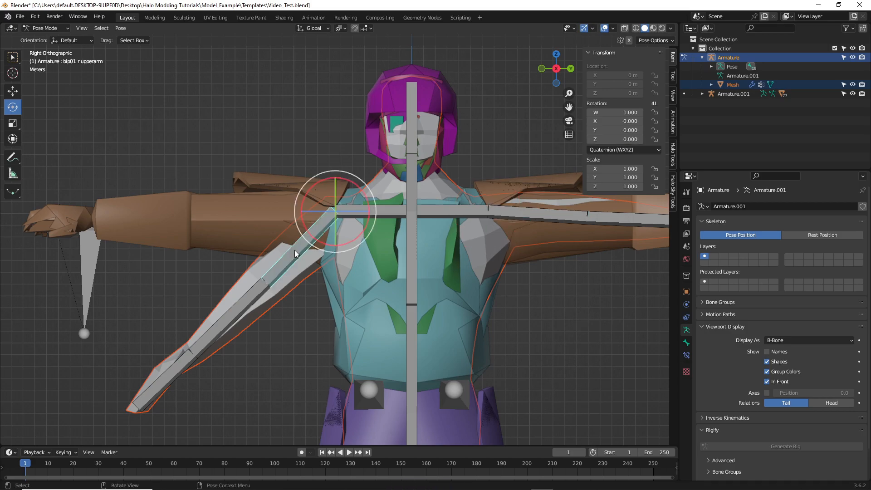
left_click(603, 139)
key("ctrl+v")
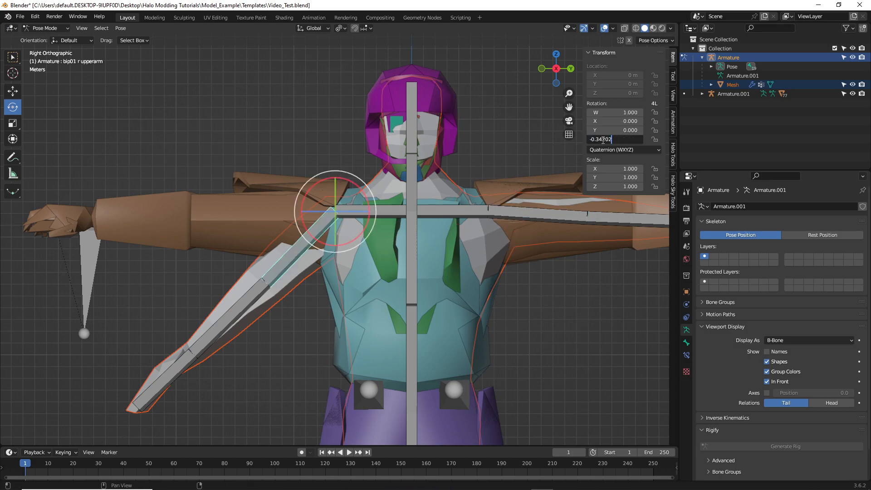
key("Home")
key("Delete")
key("Return")
Copy the left upperarm bone's X rotation to the right upperarm bone, giving -0.107441
middle_click_drag(538, 301, 516, 313, "shift")
left_click(499, 227)
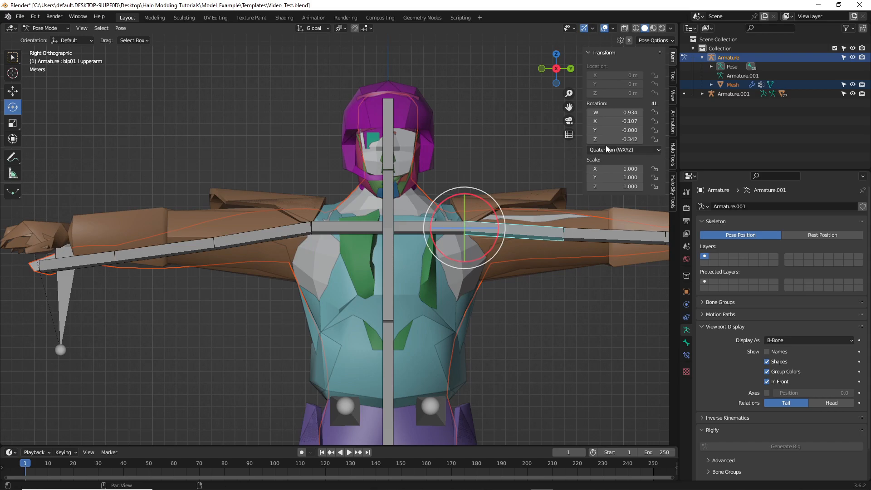
left_click(628, 121)
key("ctrl+c")
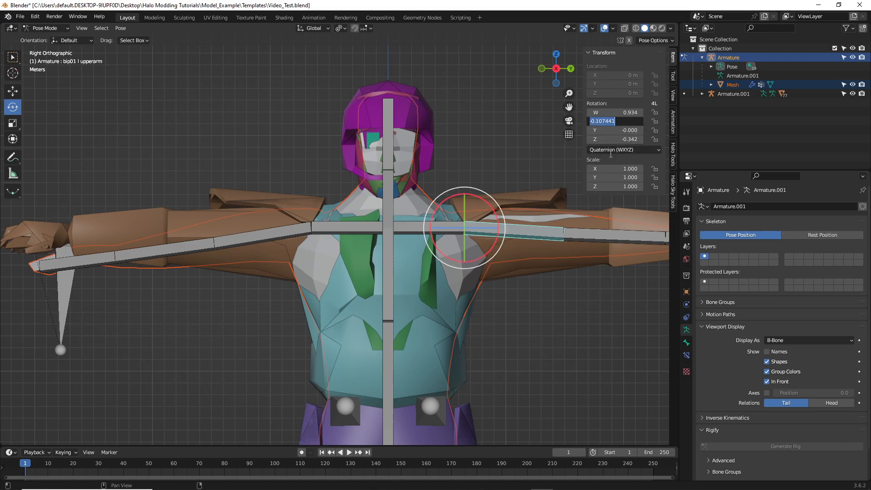
left_click(260, 240)
left_click(261, 241)
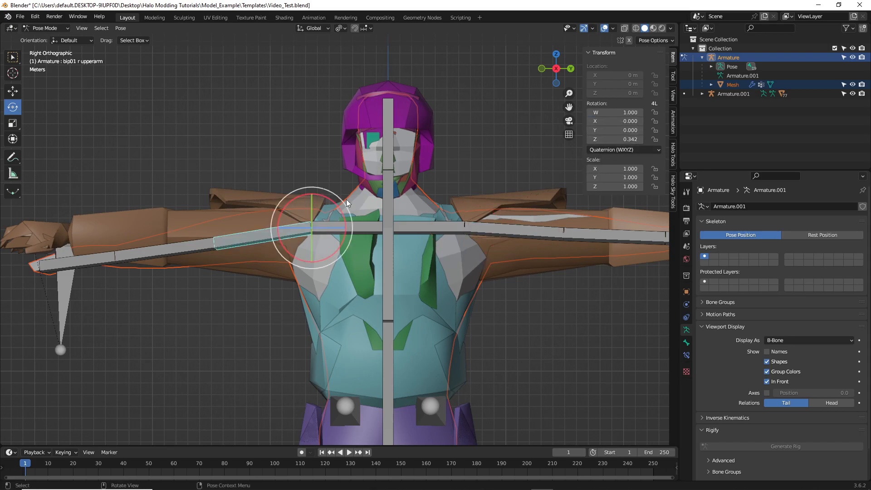
left_click(605, 122)
key("ctrl+v")
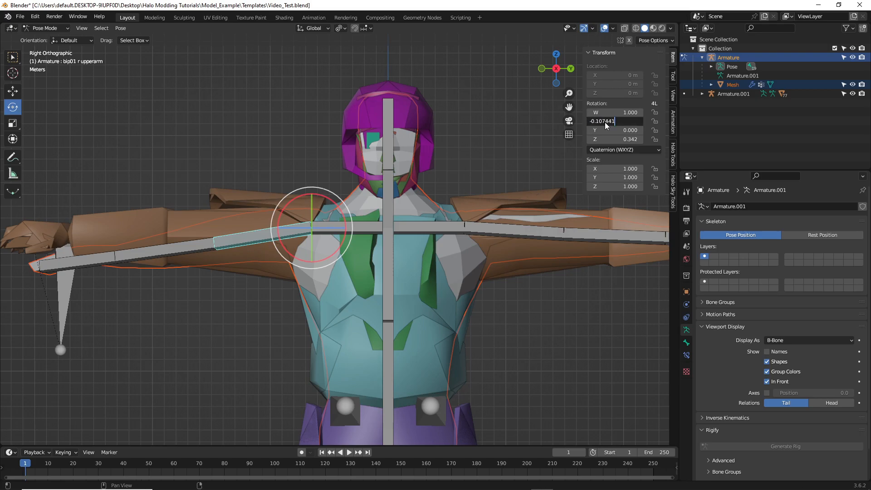
key("Return")
Copy the left upperarm bone's W rotation of 0.93353 to the right upperarm bone and save the file
left_click(505, 230)
left_click(614, 112)
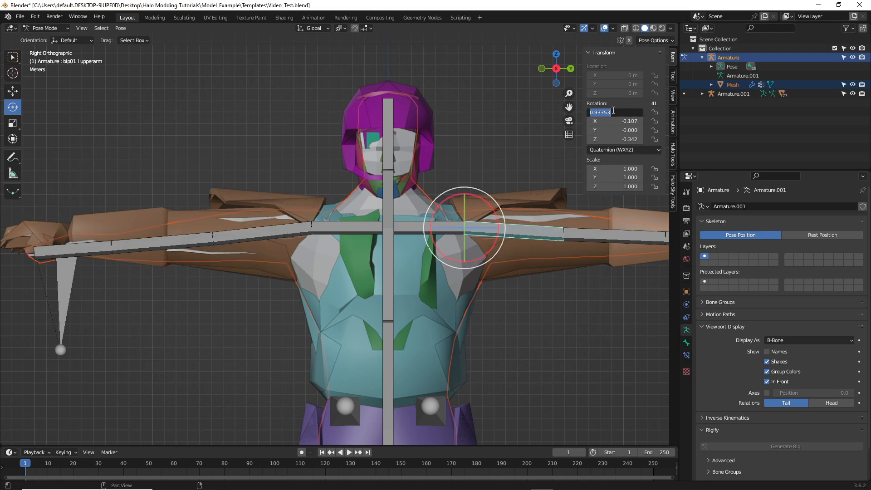
left_click(240, 233)
left_click(241, 233)
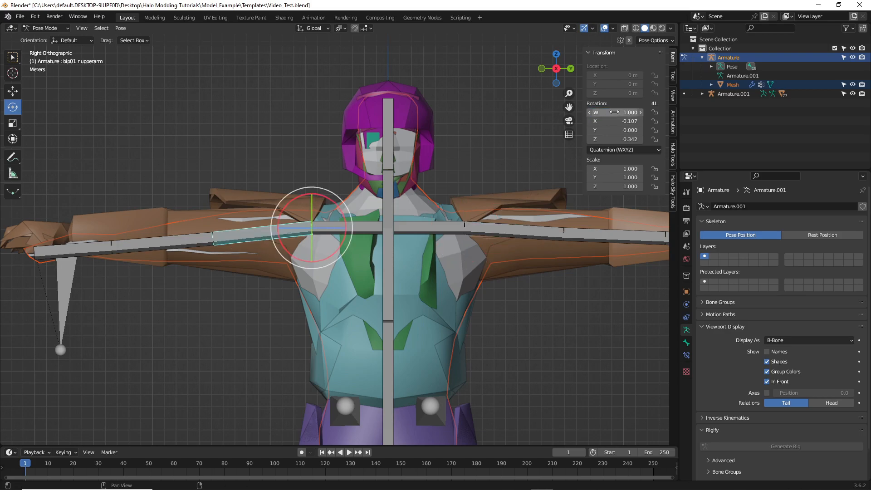
left_click_drag(617, 112, 614, 112)
left_click(536, 386)
middle_click_drag(494, 332, 475, 330, "shift")
key("ctrl+s")
scroll(475, 330, "down", 1)
scroll(475, 330, "down", 2)
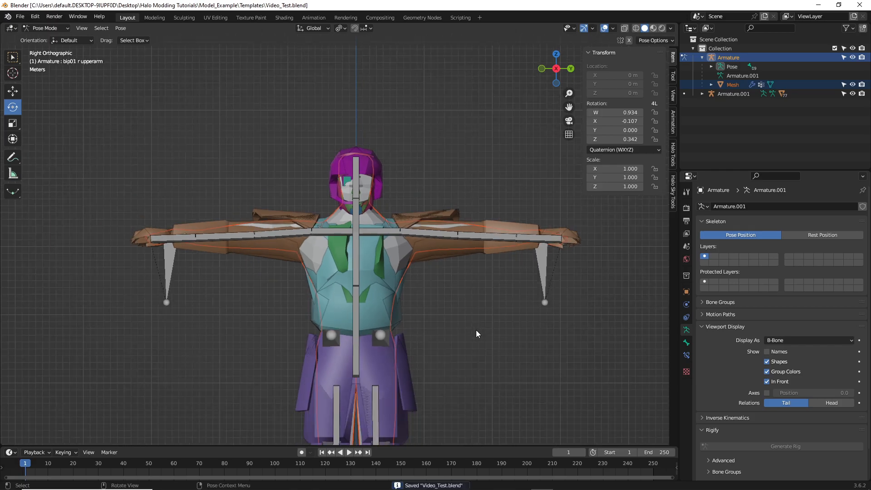
middle_click_drag(457, 313, 531, 234)
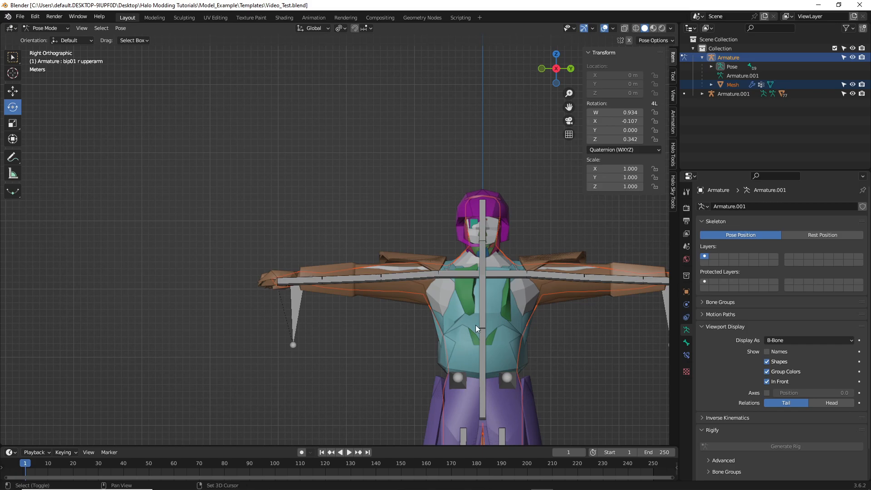
right_click(456, 312, "shift")
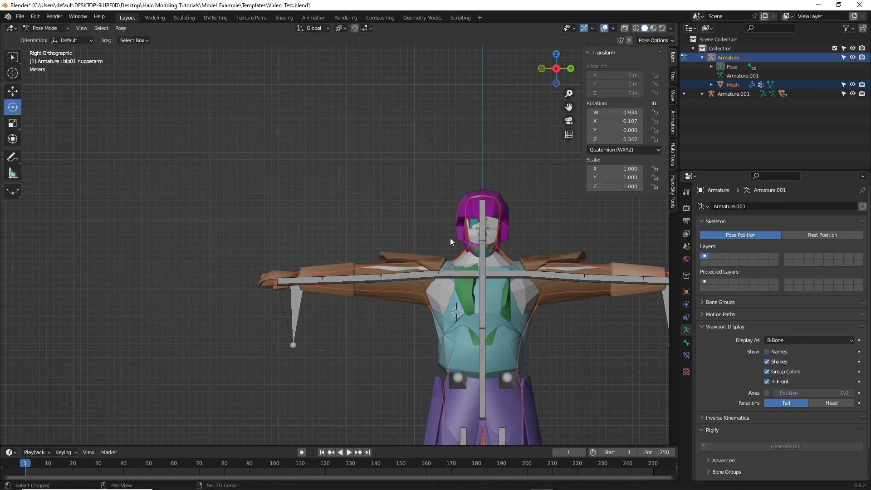
middle_click_drag(400, 224, 446, 236, "shift")
scroll(499, 208, "down", 2)
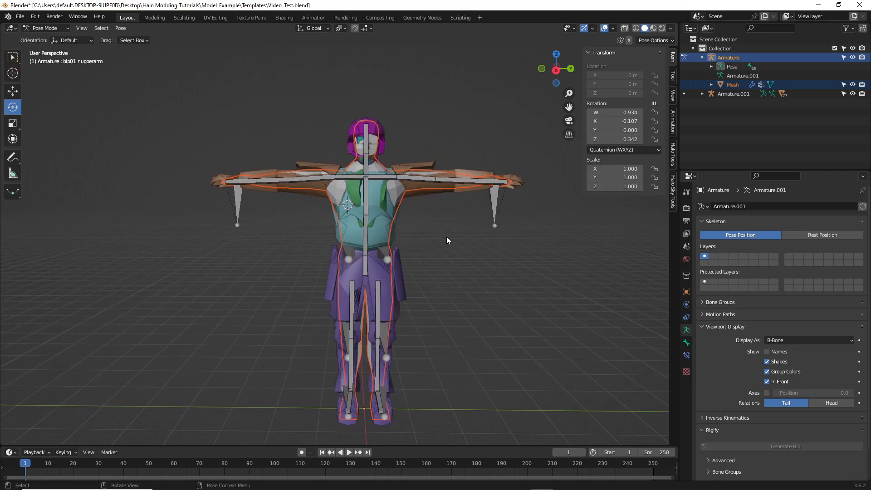
scroll(448, 253, "up", 2)
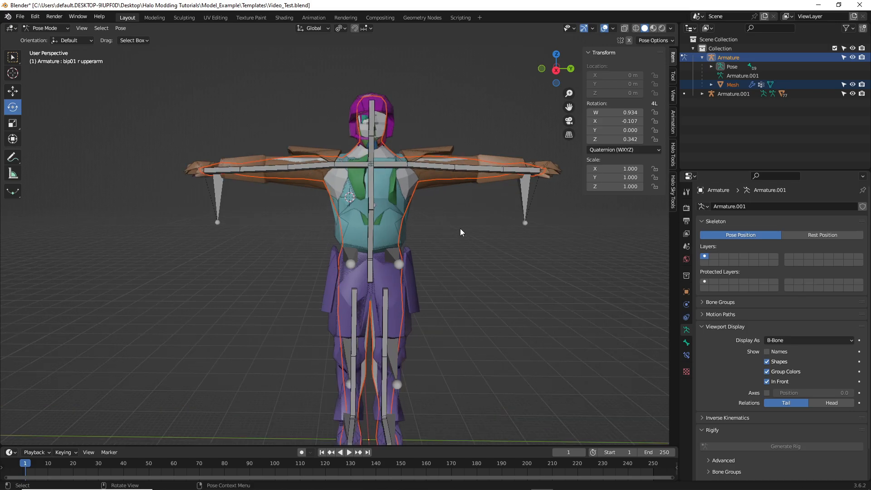
Reset the 3D cursor location to 0 m on X, Y and Z, and save the file
left_click(673, 76)
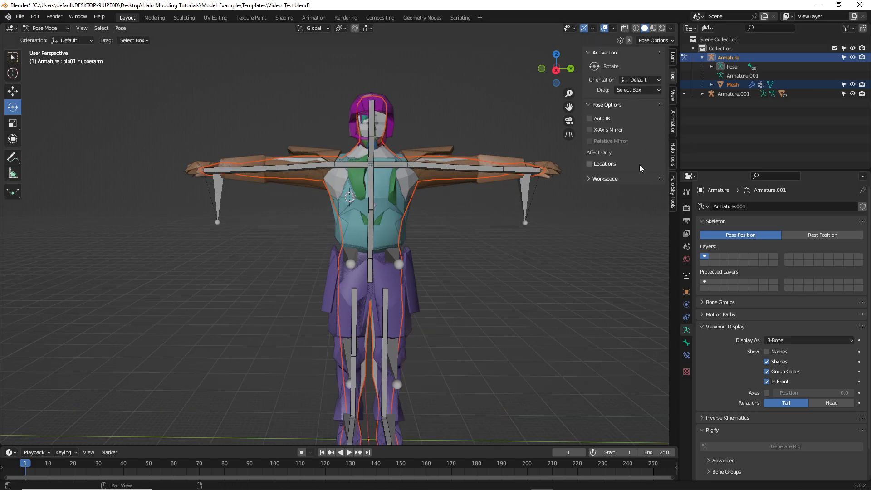
left_click(674, 97)
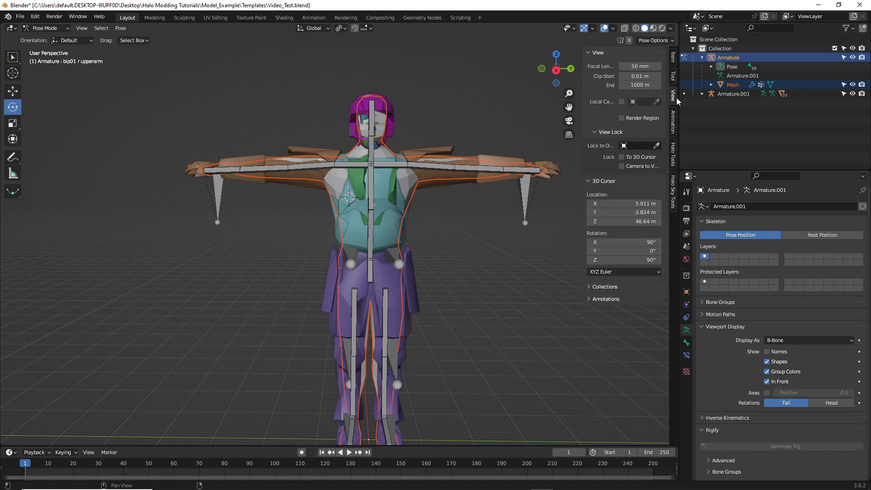
left_click(637, 225)
type("0")
key("Return")
left_click(616, 215)
type("0")
key("Return")
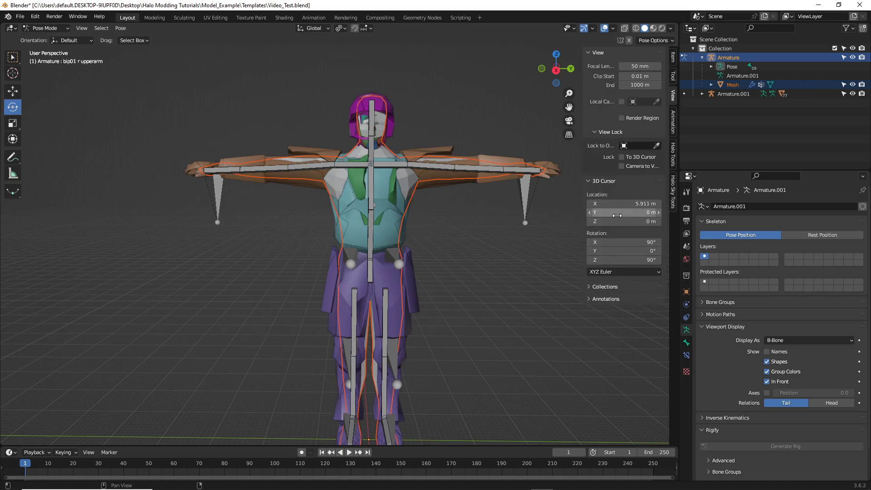
left_click(638, 204)
type("0")
key("Return")
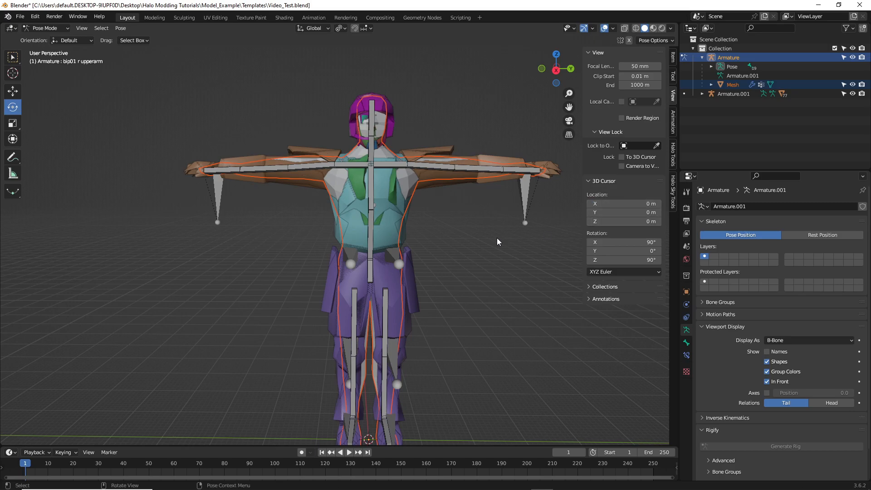
key("ctrl+s")
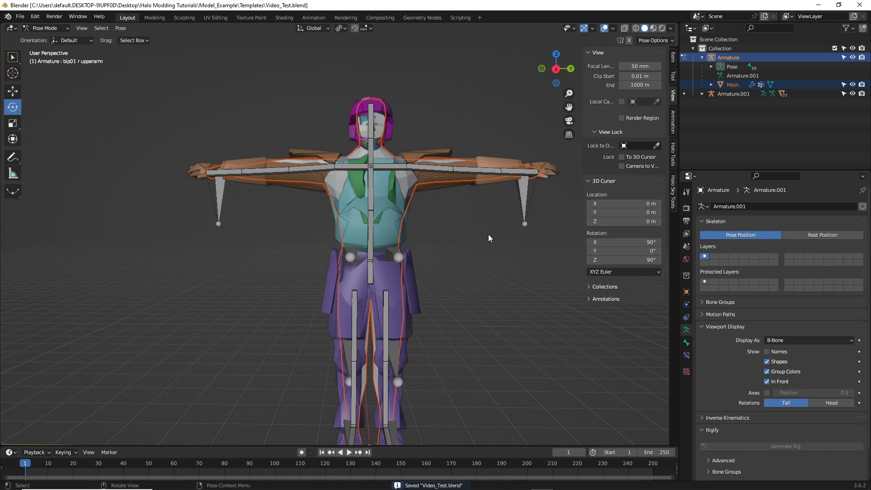
Select the left upperarm bone, display its rotation values for review, and save the file
middle_click_drag(478, 251, 472, 263)
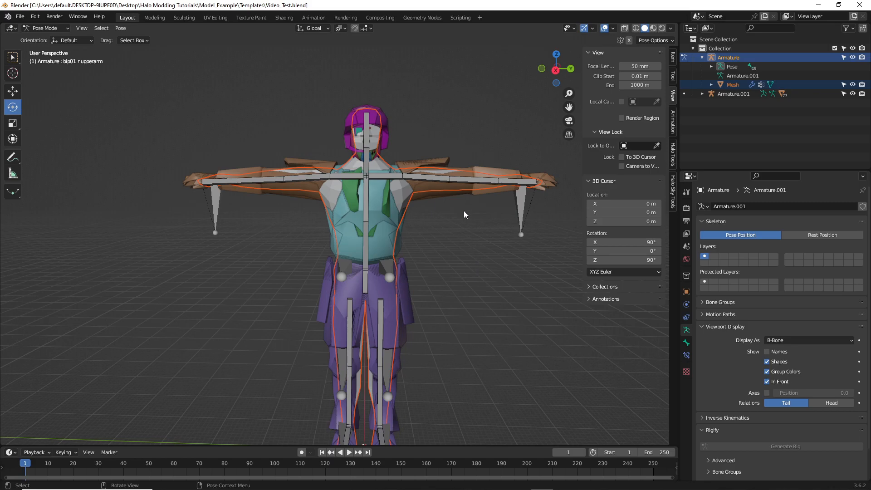
left_click(440, 182)
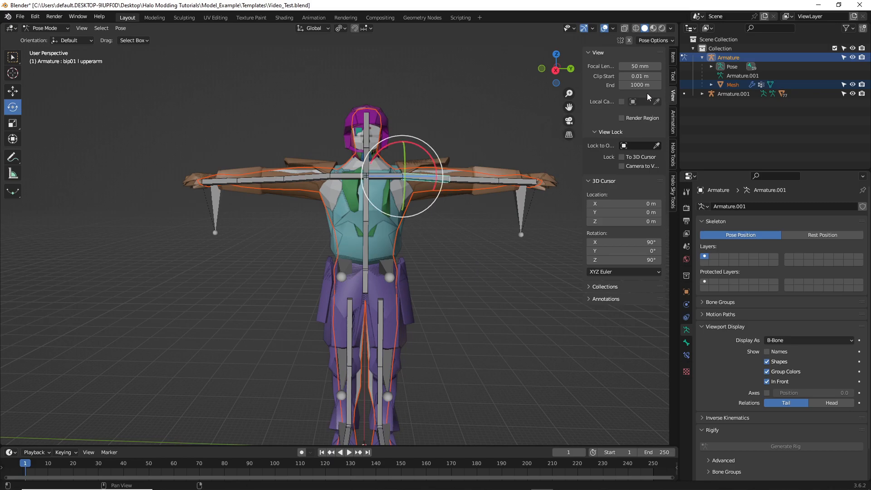
left_click(670, 59)
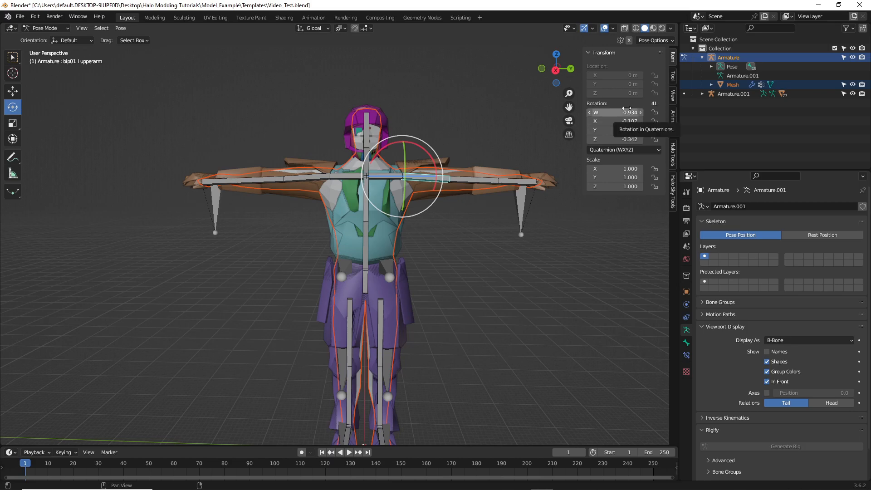
left_click(542, 278)
key("ctrl+s")
middle_click_drag(509, 293, 494, 267, "shift")
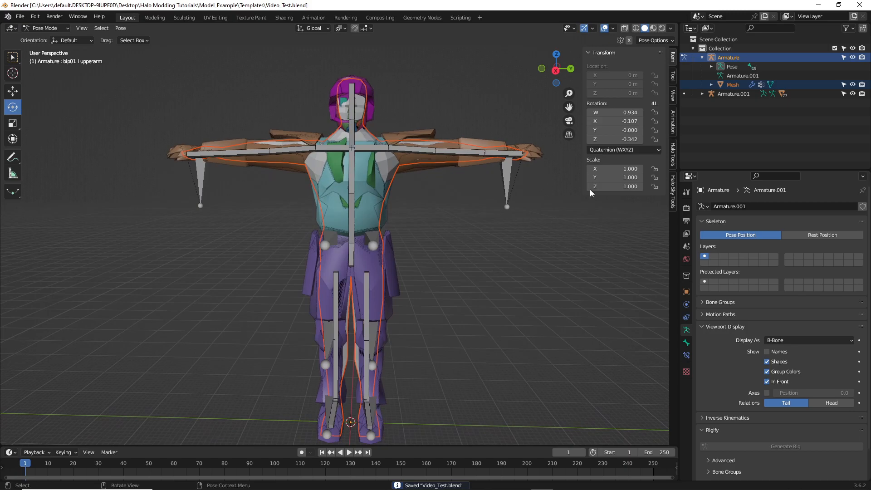
Collapse the Armature hierarchy in the Outliner and switch from Pose Mode to Object Mode
left_click(702, 58)
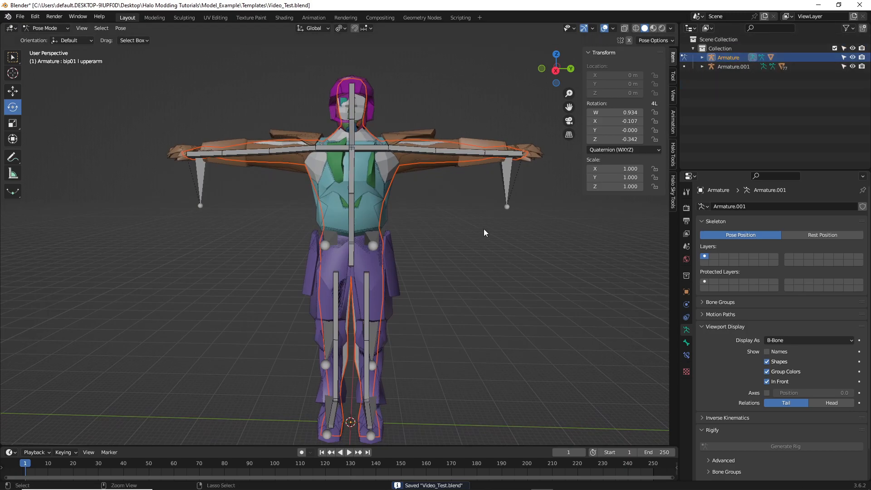
left_click(61, 28)
left_click(52, 38)
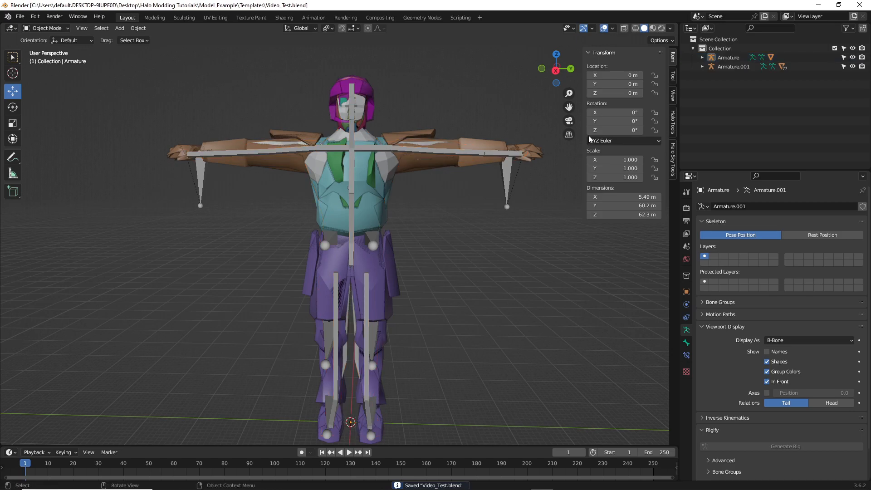
Inspect the custom Armature's rest position in Edit Mode, return to Object Mode, deselect it and save the file
left_click(740, 59)
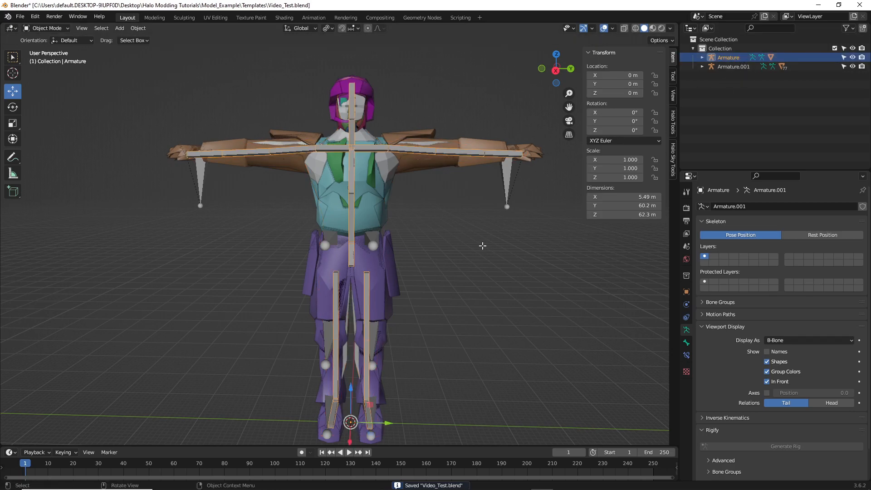
key("Tab")
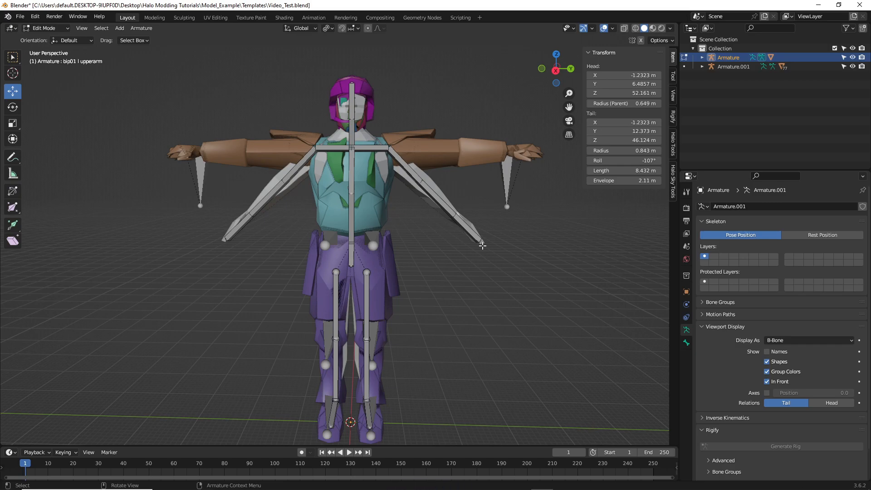
key("Tab")
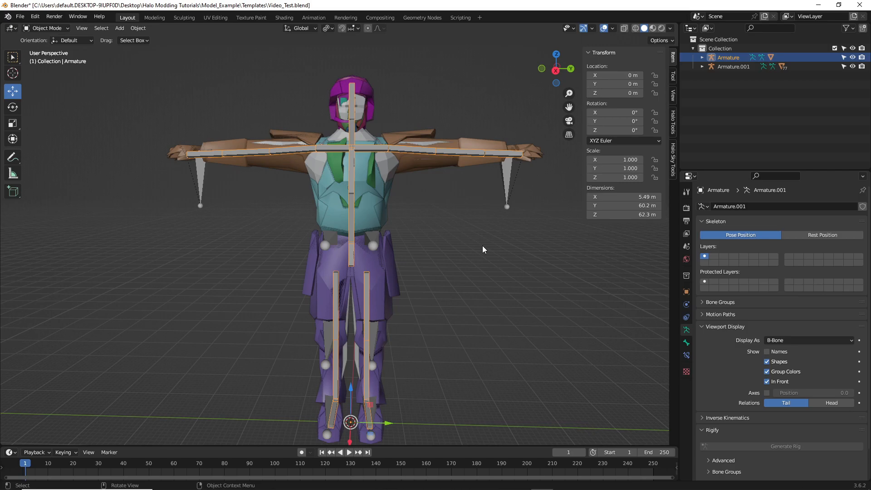
left_click(483, 249)
key("ctrl+s")
Duplicate the Armature modifier on the custom Mesh
left_click(701, 57)
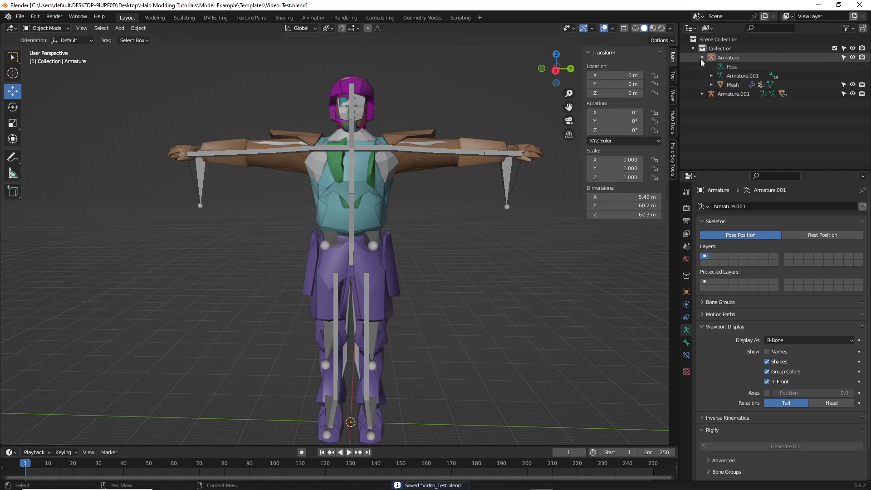
left_click(732, 84)
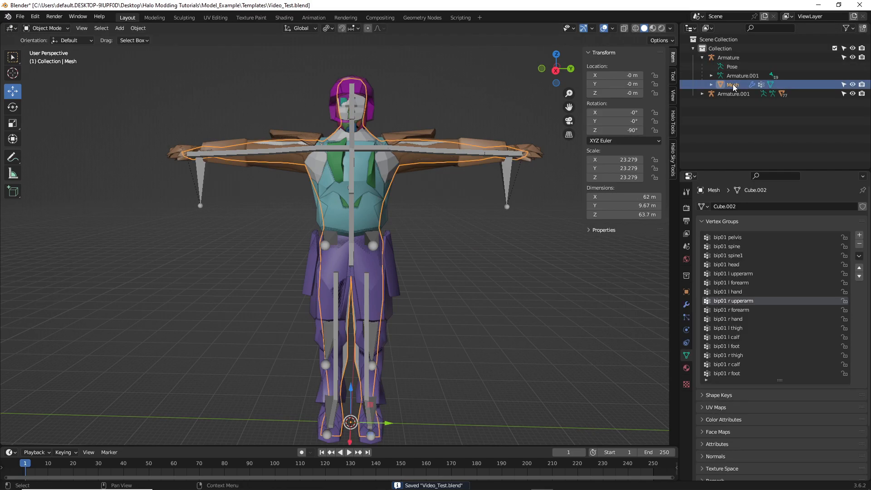
left_click(686, 304)
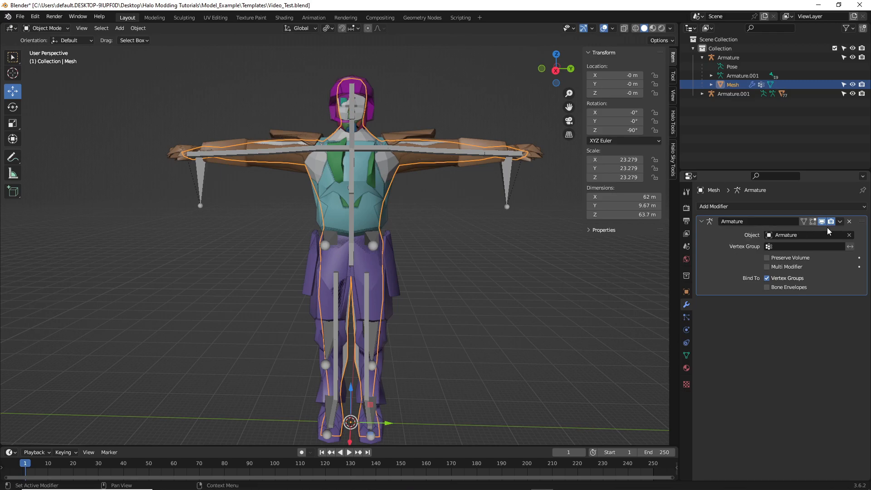
left_click(840, 221)
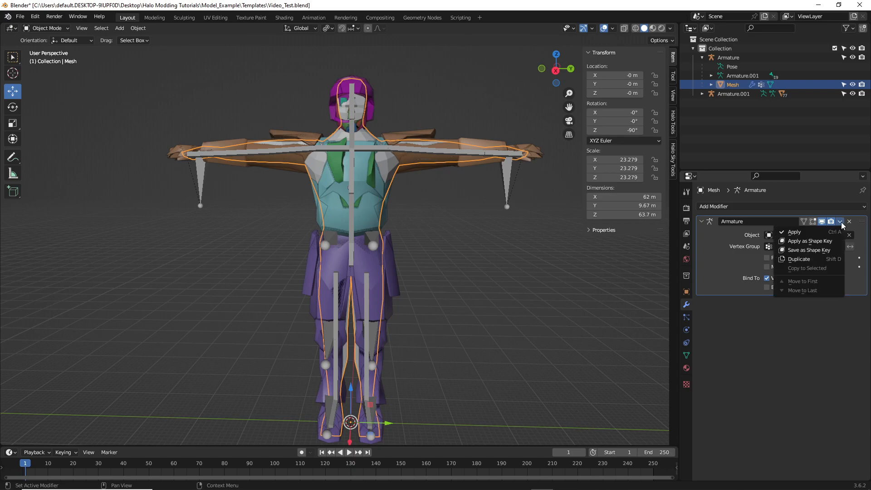
left_click(807, 257)
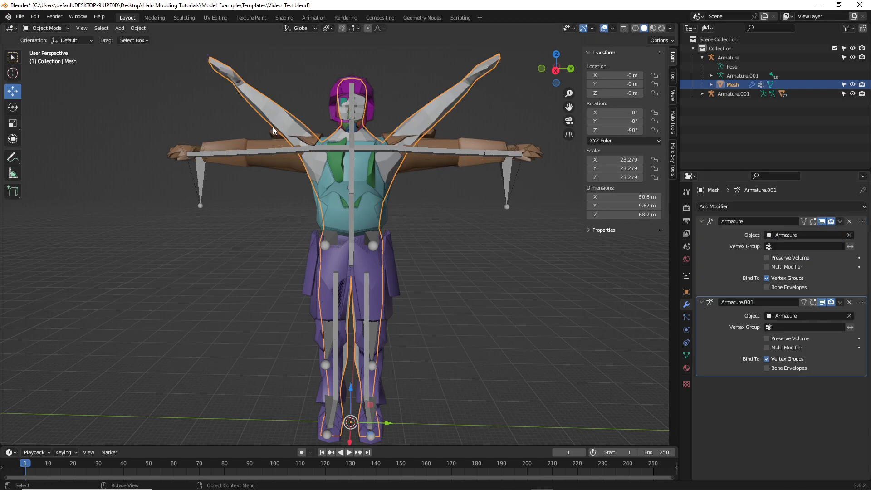
Apply the original Armature modifier on the Mesh, keeping the duplicate Armature.001, and save the file
left_click(840, 221)
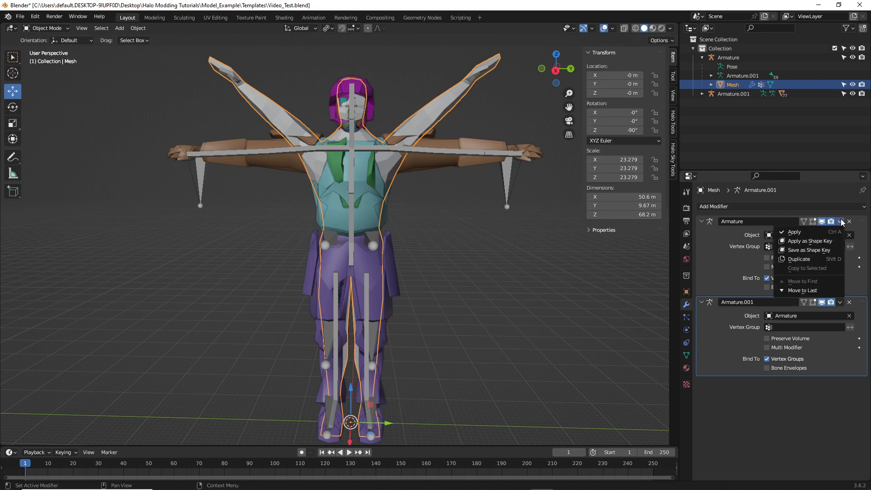
left_click(812, 230)
left_click(458, 234)
key("ctrl+s")
middle_click_drag(456, 230, 458, 256, "shift")
Apply the custom Armature's current pose as its rest pose in Pose Mode and save the file
left_click(434, 124)
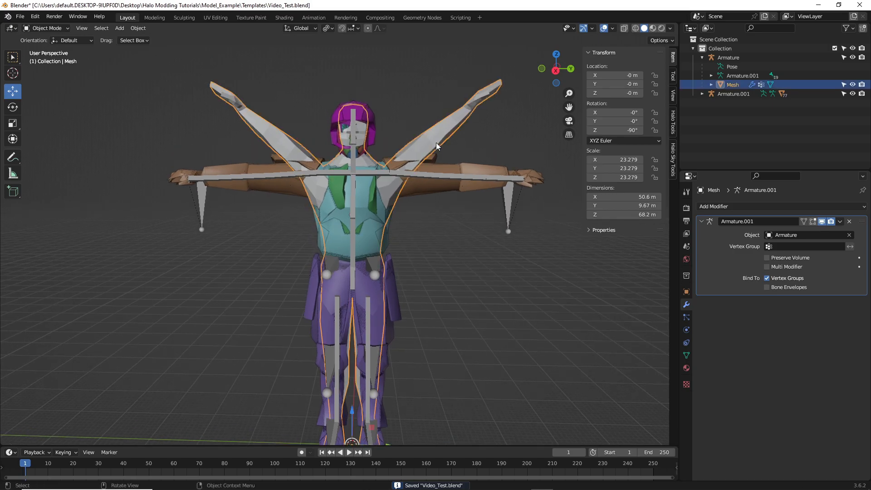
left_click(457, 177, "shift")
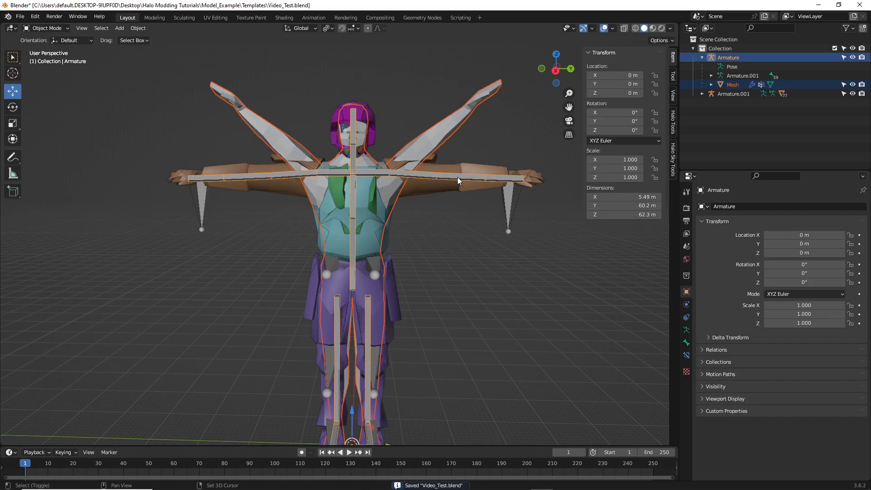
left_click(45, 28)
left_click(48, 59)
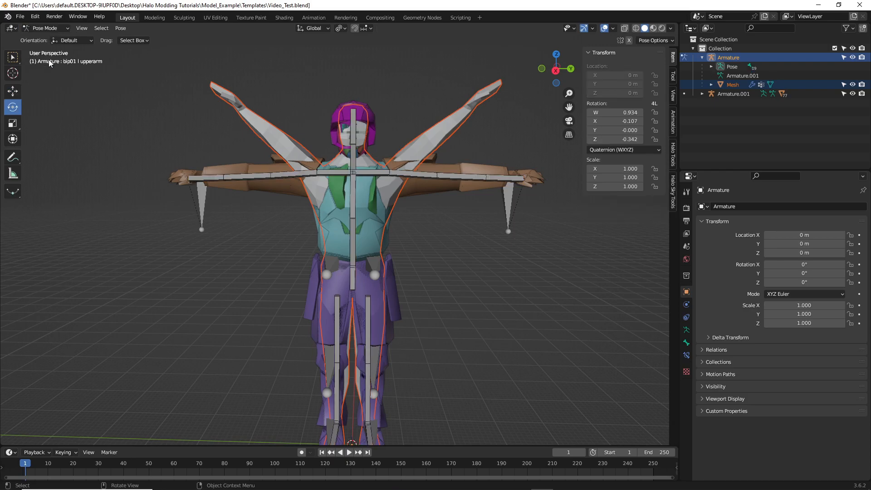
left_click(121, 28)
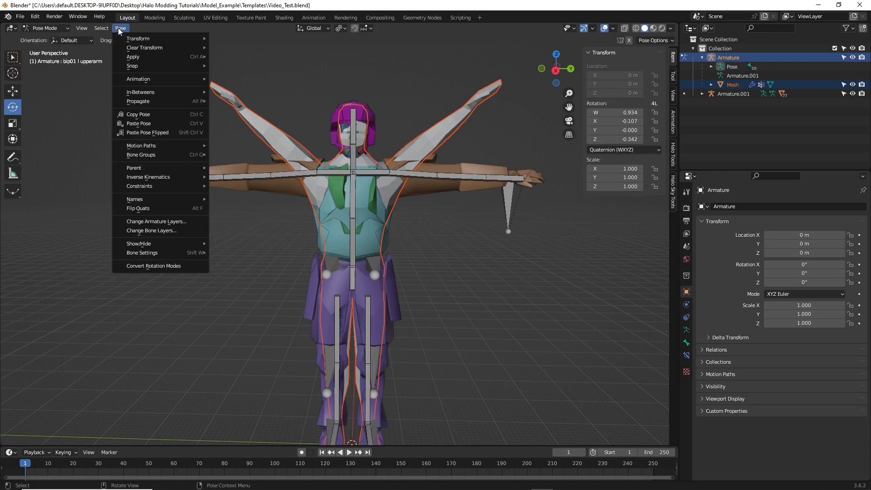
mouse_move(136, 57)
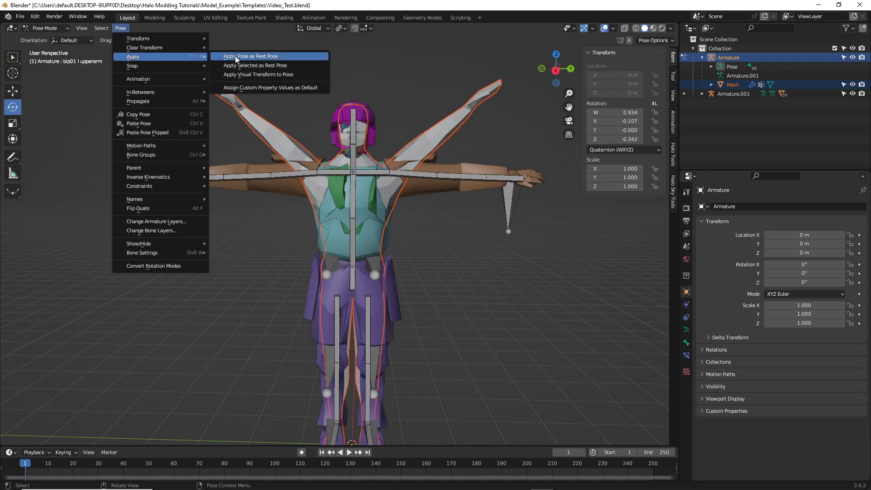
left_click(262, 57)
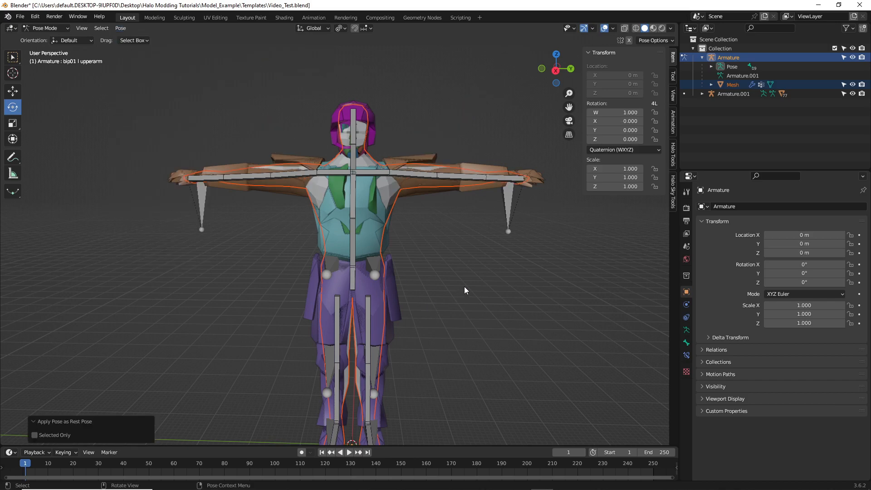
key("ctrl+s")
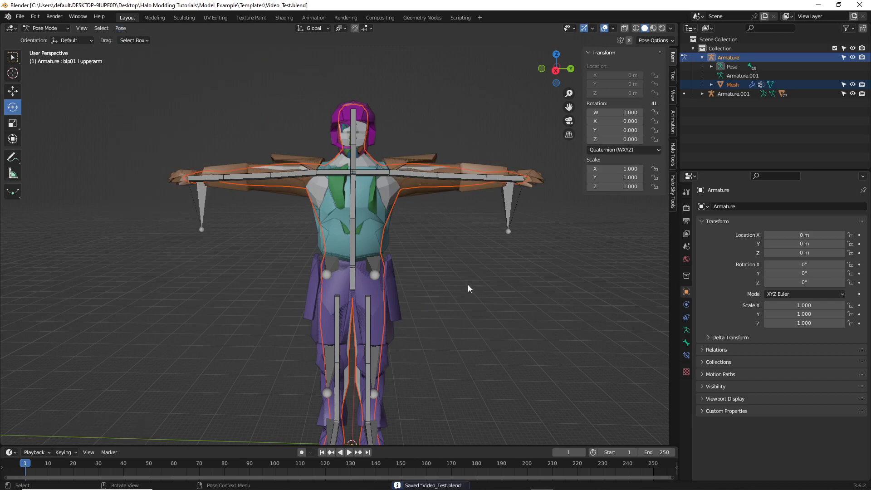
Collapse the Armature hierarchy, return to Object Mode, deselect everything and save the file
left_click(707, 57)
left_click(35, 28)
left_click(43, 47)
left_click(249, 75)
key("ctrl+s")
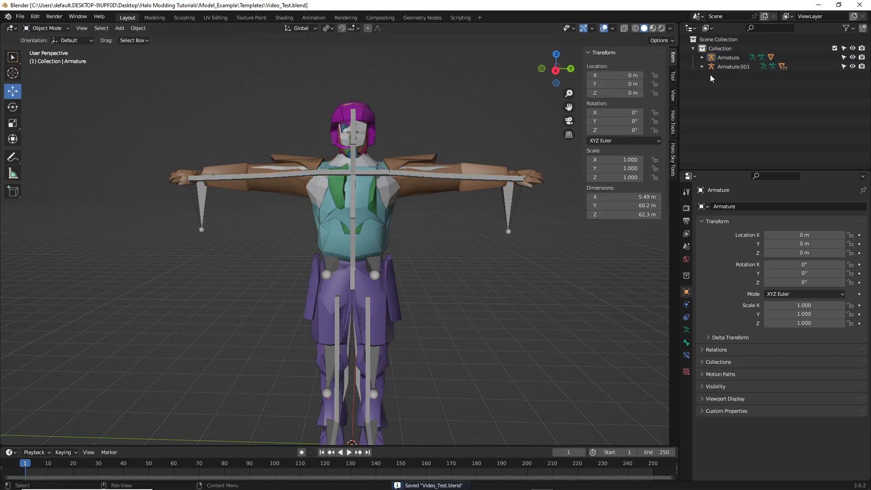
Check the custom Armature's new rest position in Edit Mode, return to Object Mode, deselect it and save the file
left_click(731, 57)
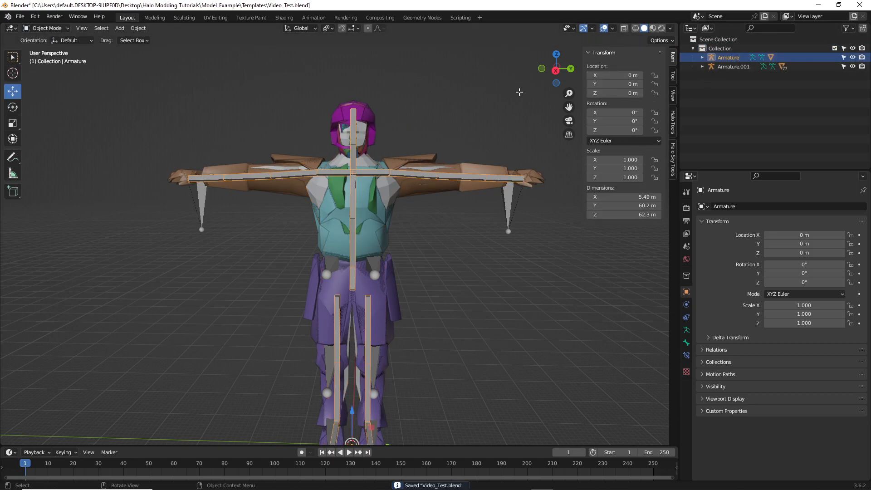
key("Tab")
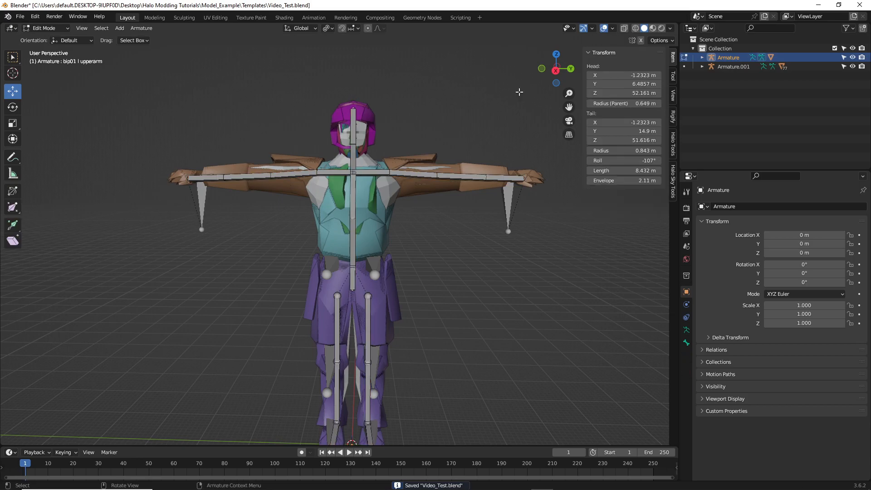
key("Tab")
left_click(513, 94)
key("ctrl+s")
middle_click_drag(464, 97, 486, 85, "shift")
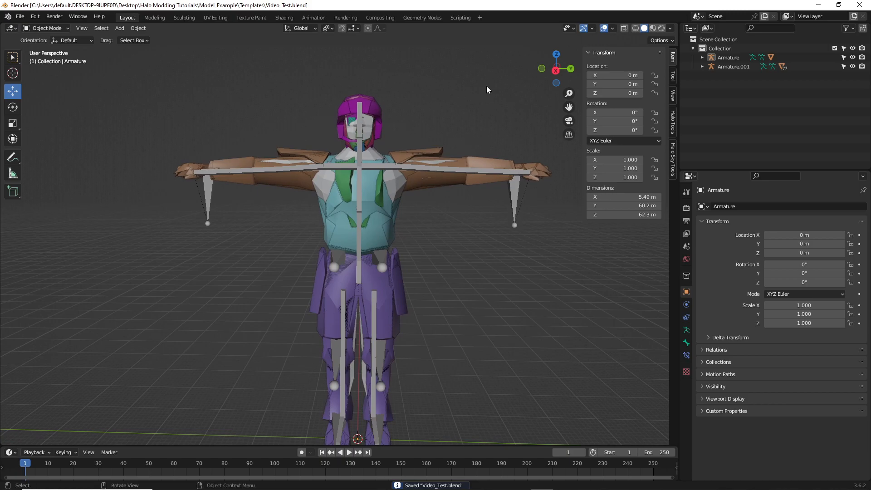
Remove the Armature.001 modifier from the custom Mesh
left_click(702, 57)
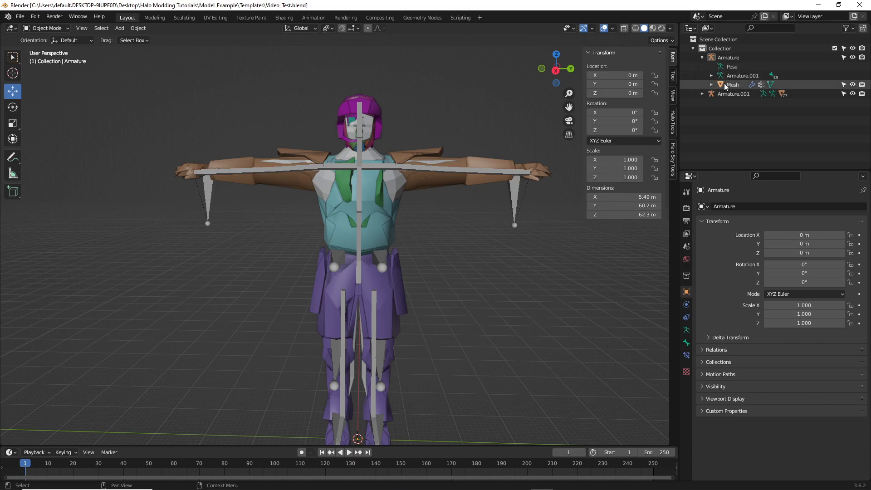
left_click(725, 85)
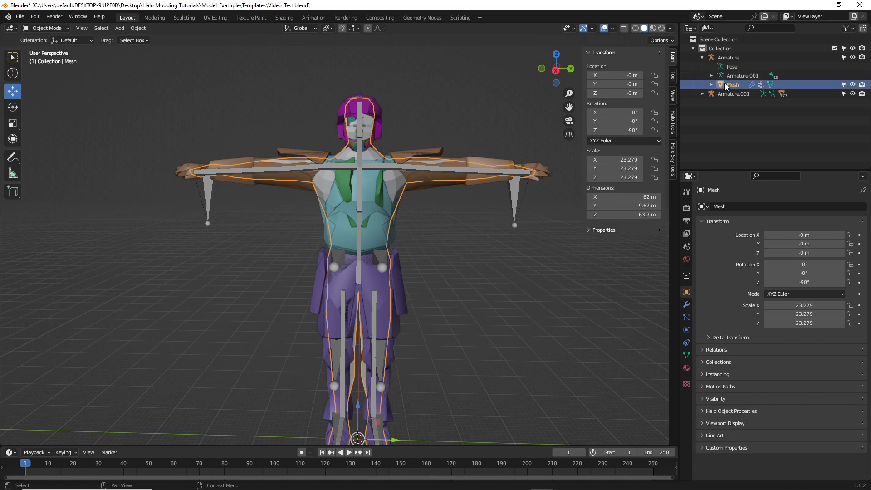
left_click(686, 305)
left_click(850, 223)
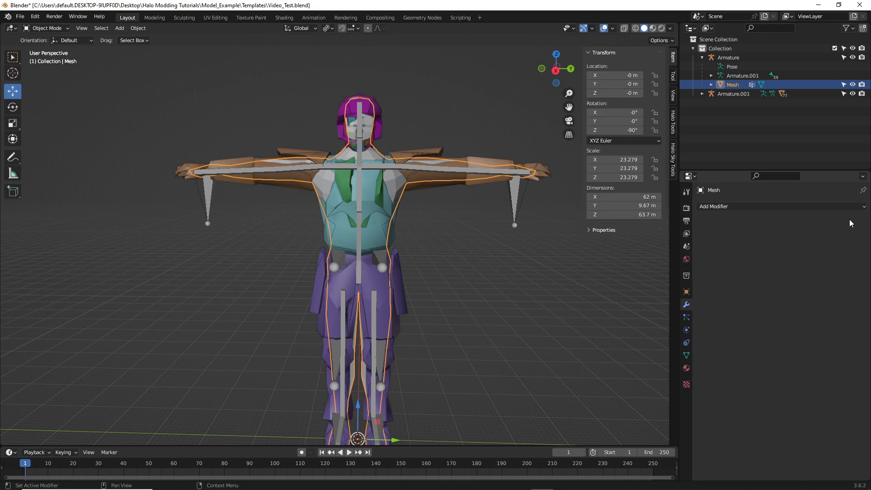
Move the Mesh out of the Armature hierarchy into the Collection, delete the custom Armature and save the file
left_click_drag(731, 84, 750, 136)
left_click(724, 59)
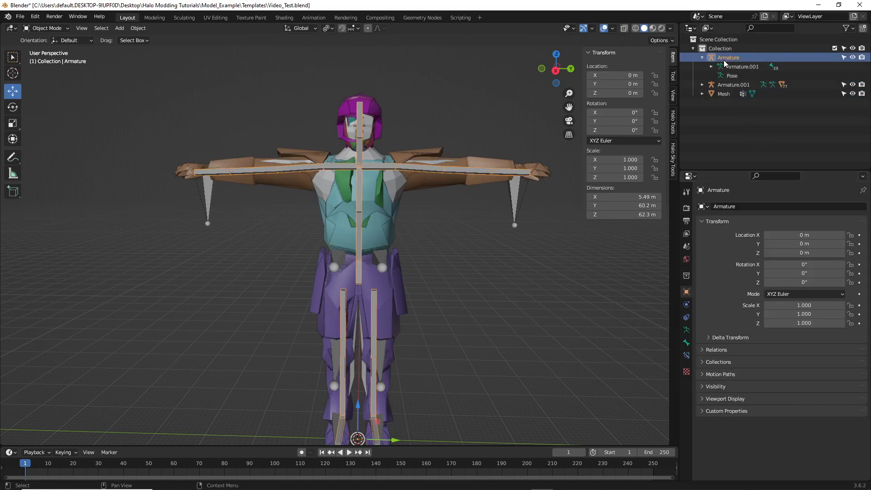
key("Delete")
key("ctrl+s")
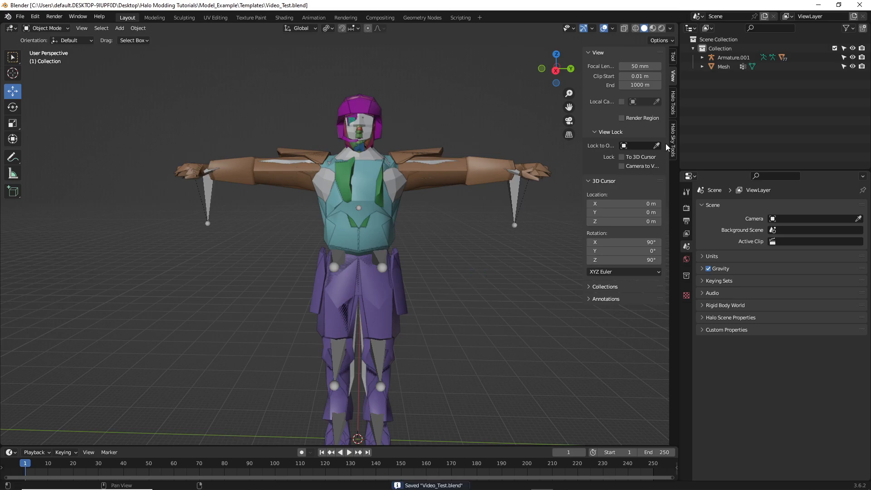
Delete all marine meshes under Armature.001, from arms base high through torso damaged torso-102 superhigh
left_click(702, 57)
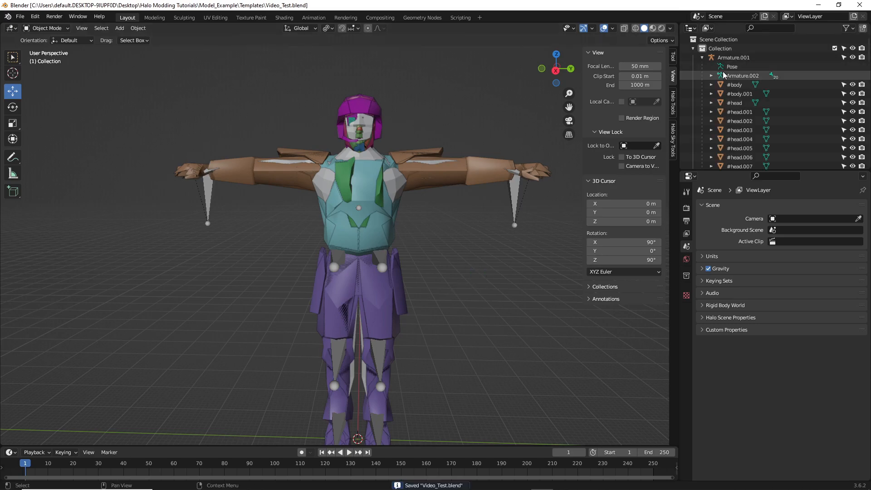
scroll(869, 48, "down", 1)
scroll(742, 100, "down", 10)
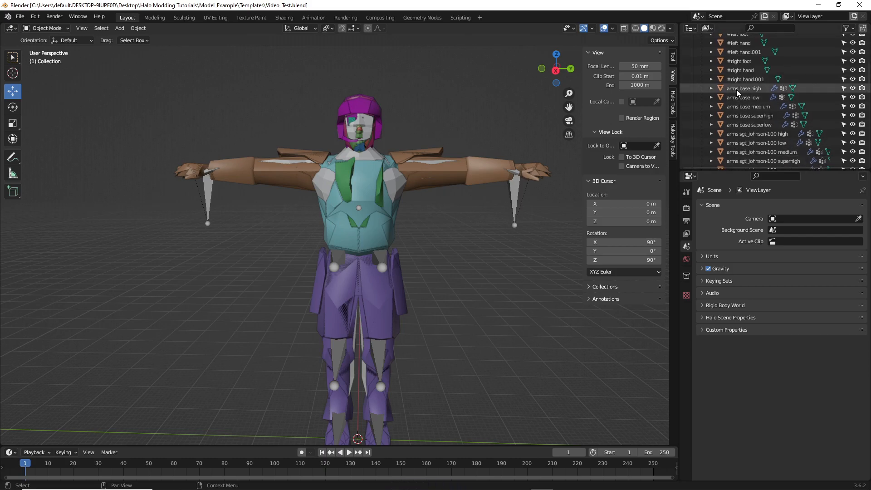
left_click(739, 88)
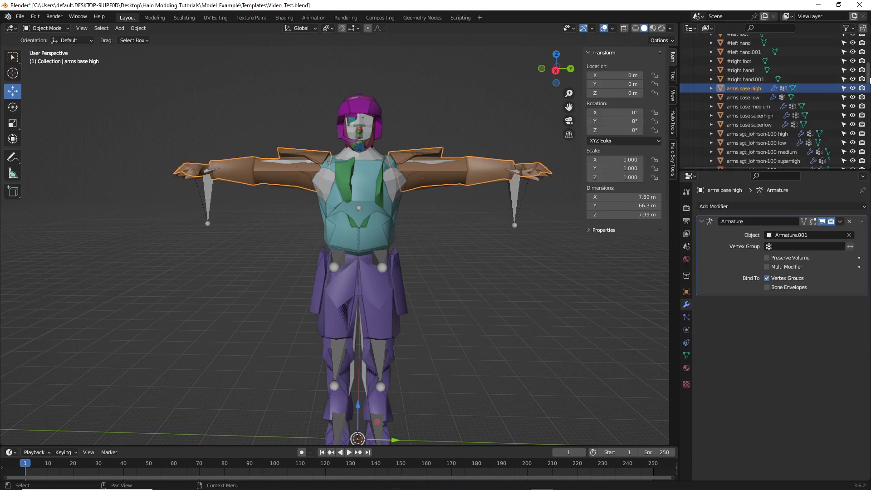
left_click_drag(868, 93, 867, 158)
left_click(785, 153, "shift")
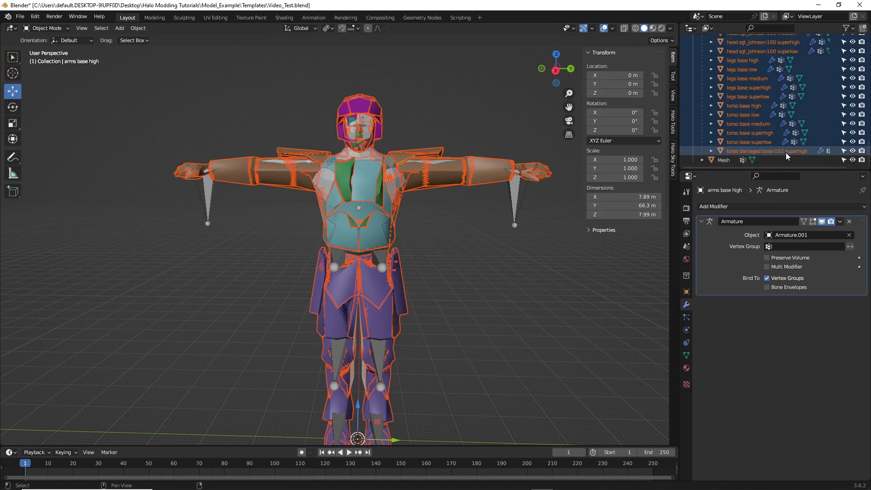
key("x")
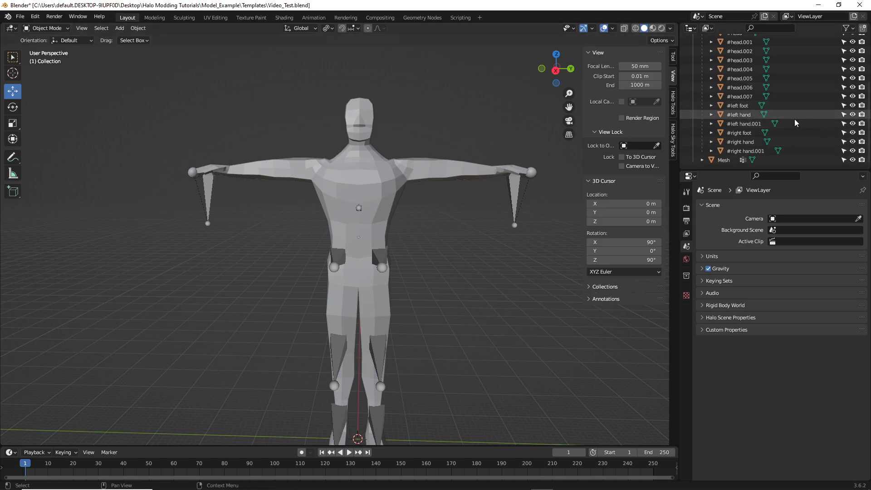
Delete the duplicate body marker #body.001 from Armature.001
left_click(741, 72)
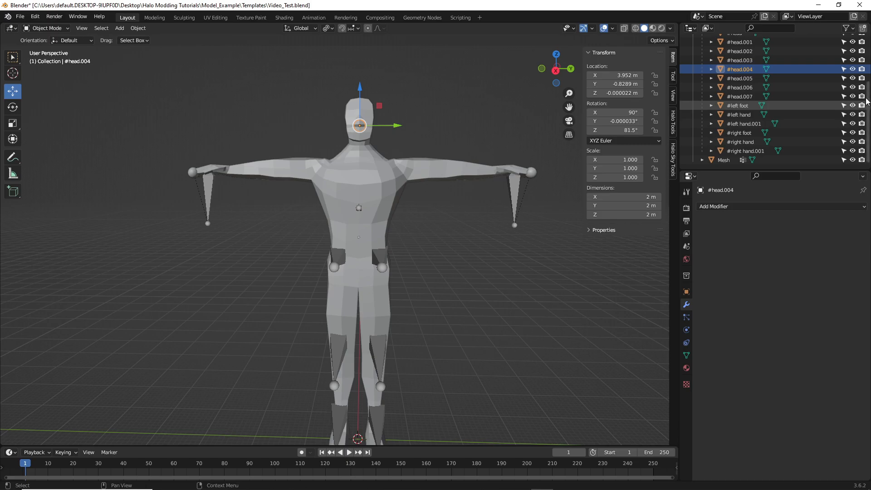
scroll(844, 104, "up", 6)
scroll(816, 91, "down", 2)
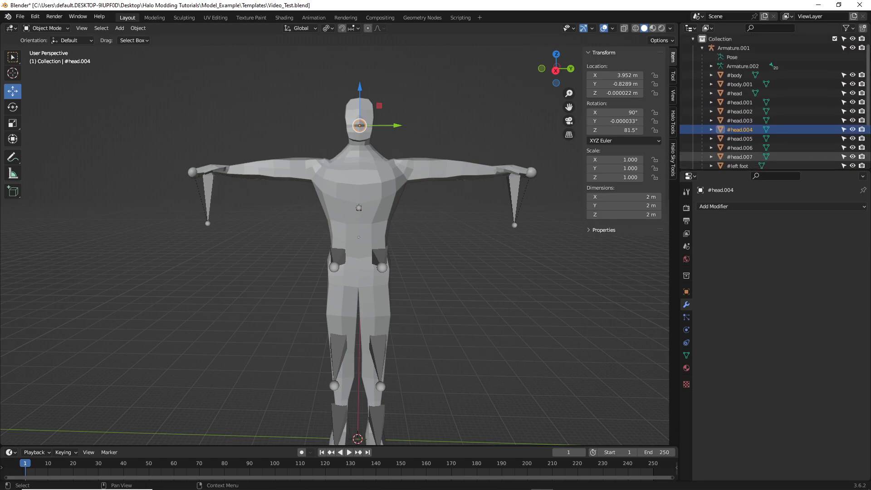
left_click(801, 76)
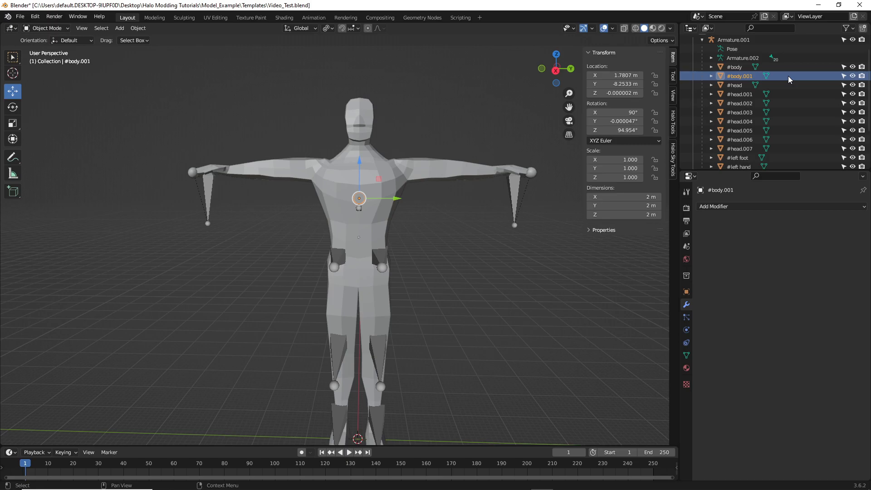
key("Delete")
Delete the duplicate head markers #head.001 through #head.007, keeping #head
left_click(766, 84)
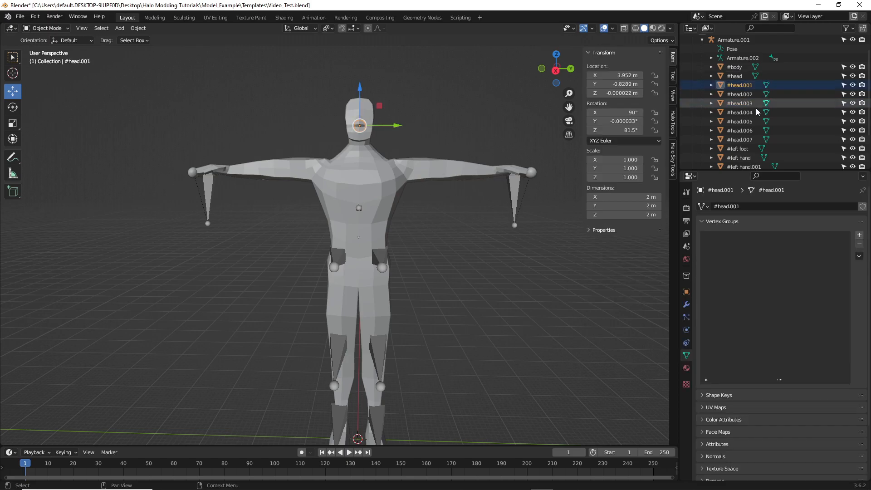
left_click(747, 140)
left_click(740, 78)
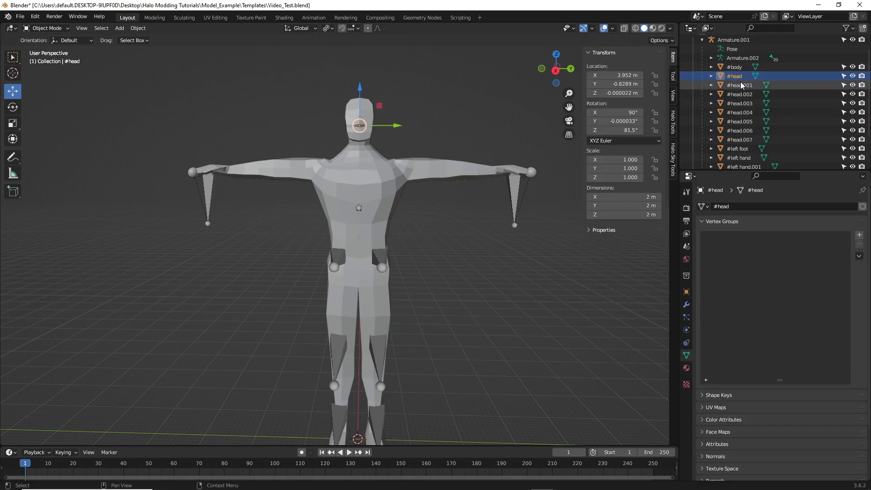
left_click(742, 84)
left_click(740, 140, "shift")
key("Delete")
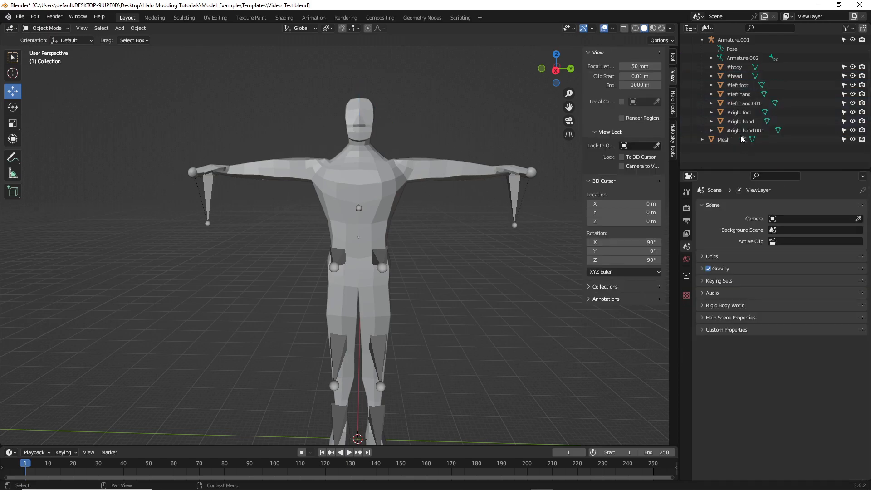
Delete the duplicate hand markers #left hand.001 and #right hand.001 and save the file
scroll(740, 136, "up", 2)
left_click(744, 121)
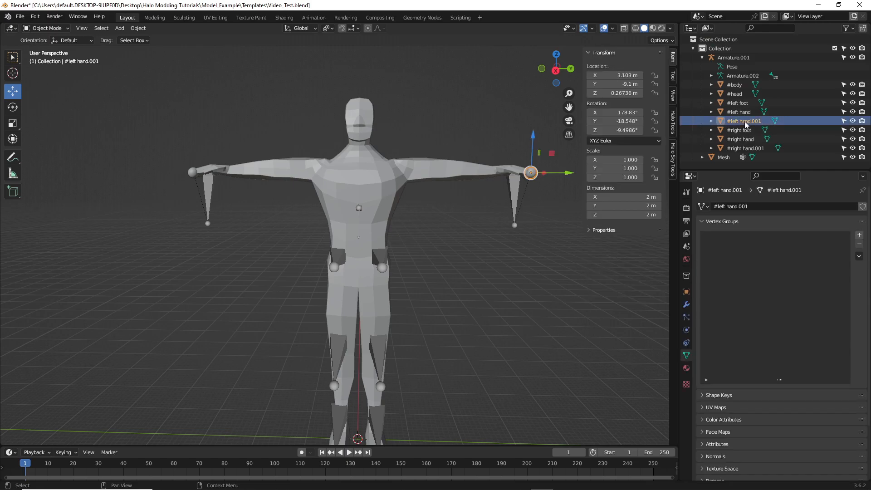
key("Delete")
left_click(745, 139)
key("Delete")
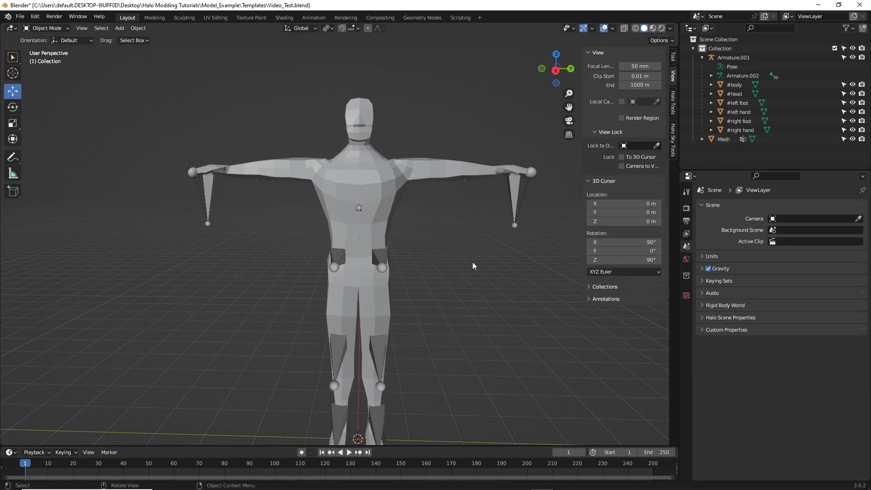
key("ctrl+s")
Parent the custom Mesh to Armature.001 in the Outliner, deselect it and save the file
middle_click_drag(457, 290, 452, 263, "shift")
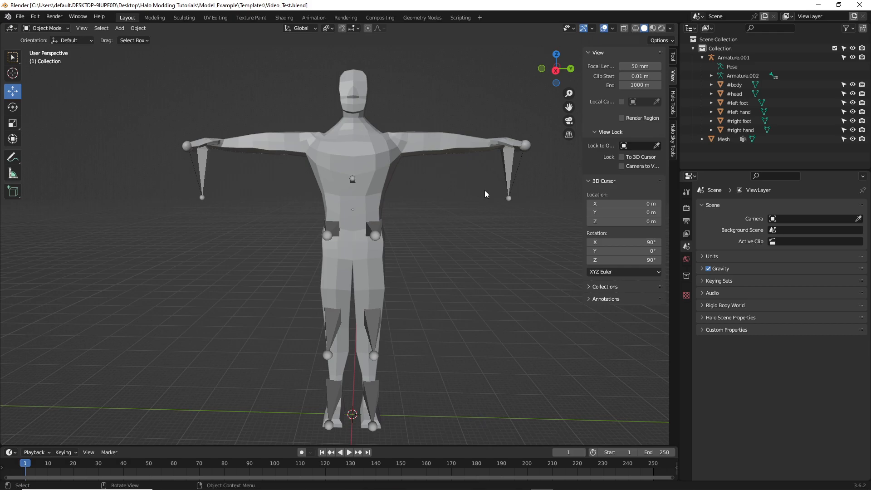
middle_click_drag(485, 190, 577, 237)
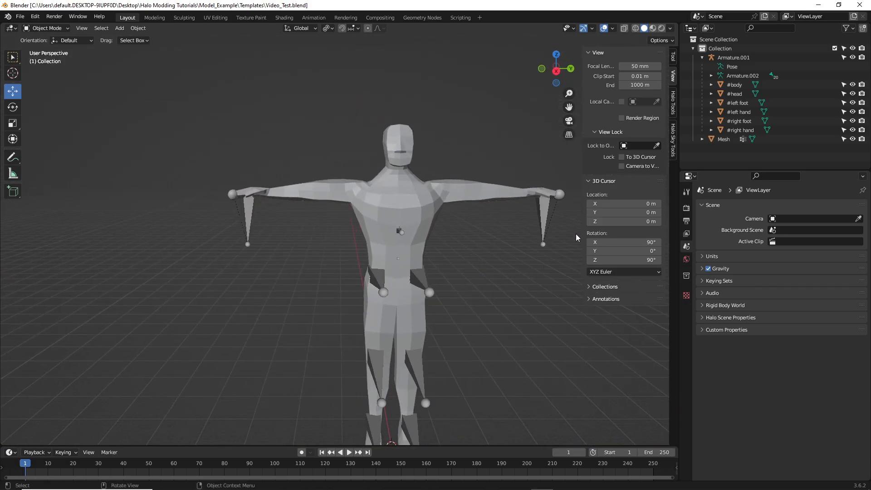
left_click(726, 140)
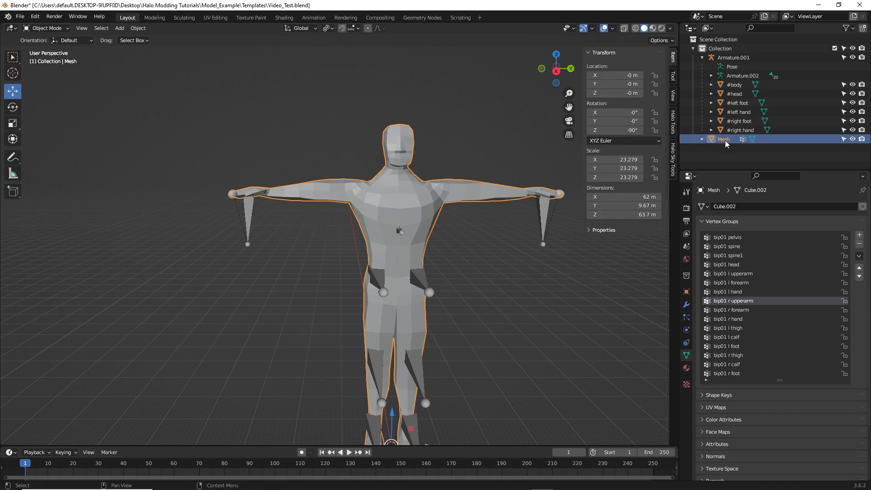
left_click_drag(726, 142, 735, 63)
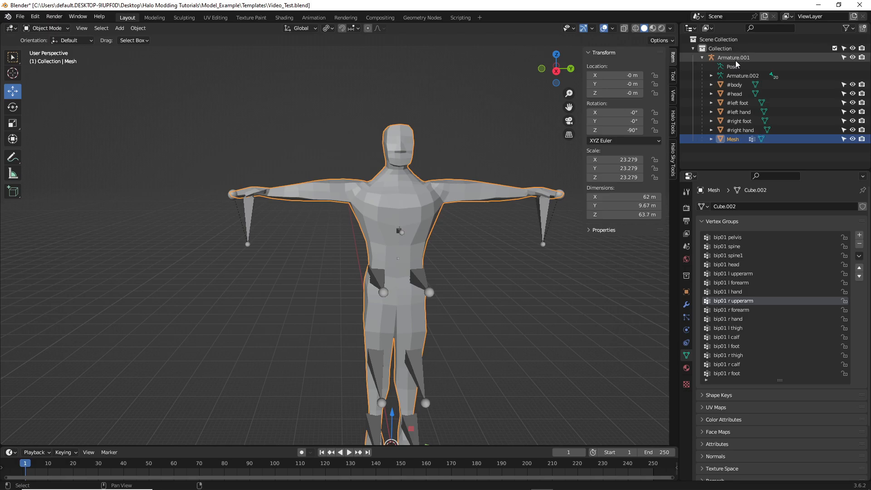
left_click(741, 164)
key("ctrl+s")
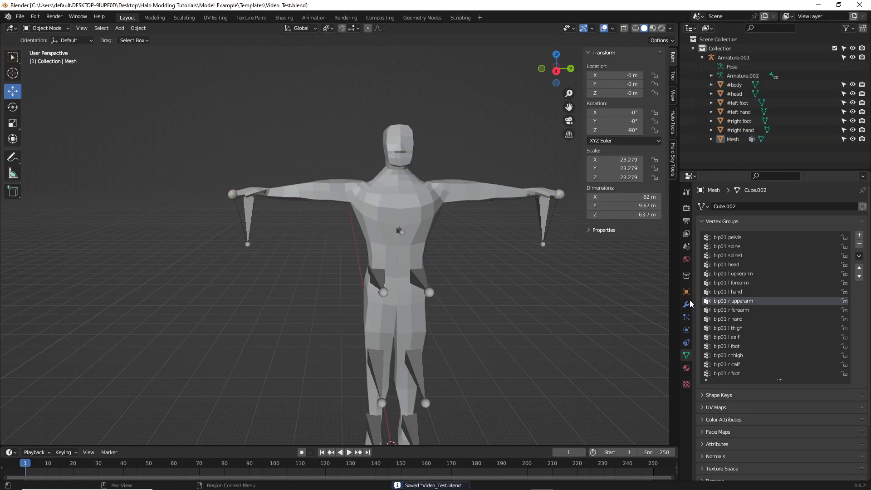
Add an Armature modifier to the Mesh with Armature.001 as its object and save the file
left_click(686, 303)
left_click(736, 208)
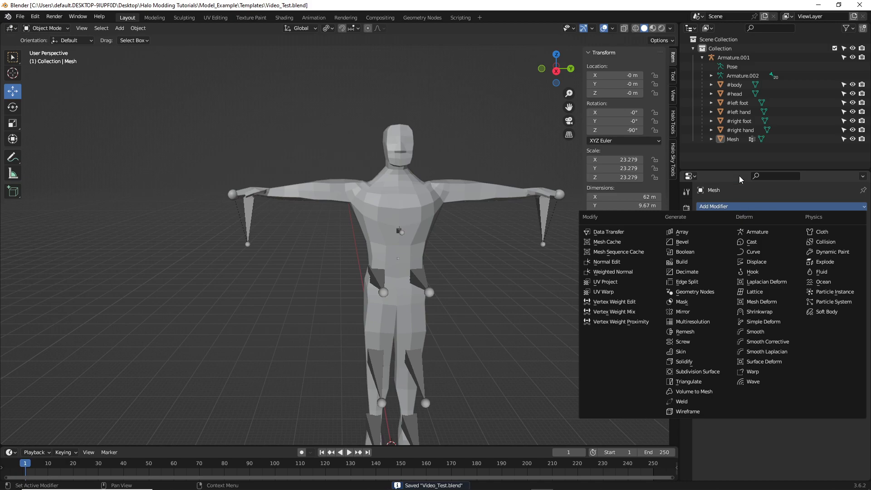
left_click(757, 232)
left_click(798, 235)
left_click(793, 249)
key("ctrl+s")
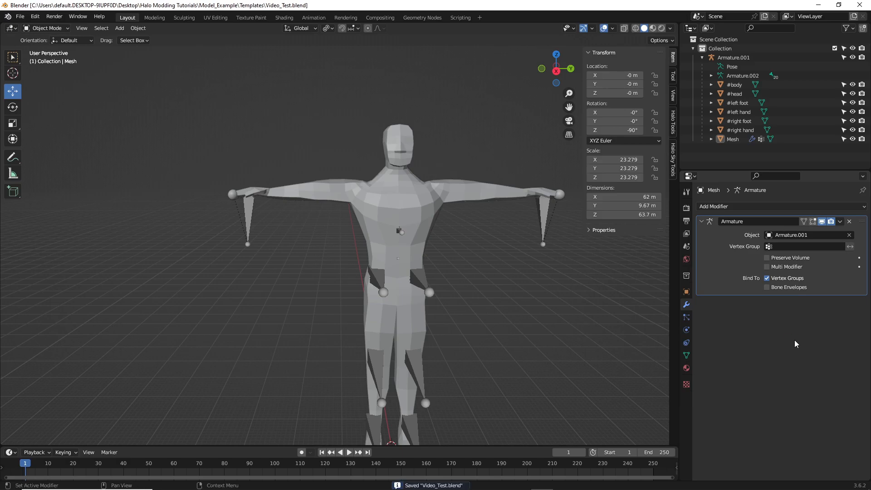
Expand the Armature.002 bone hierarchy under Armature.001 down to the children of bip01 pelvis
middle_click_drag(653, 341, 589, 314, "shift")
middle_click_drag(503, 295, 484, 313, "shift")
scroll(469, 321, "up", 1)
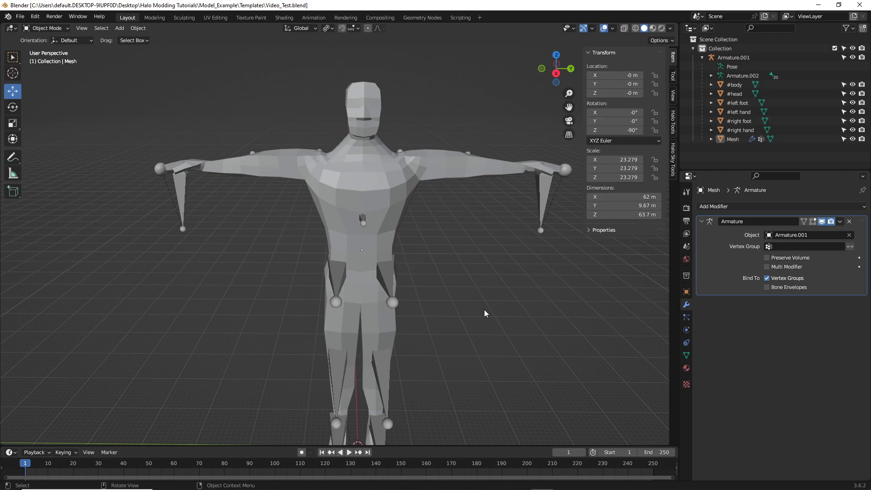
left_click(711, 75)
left_click(719, 86)
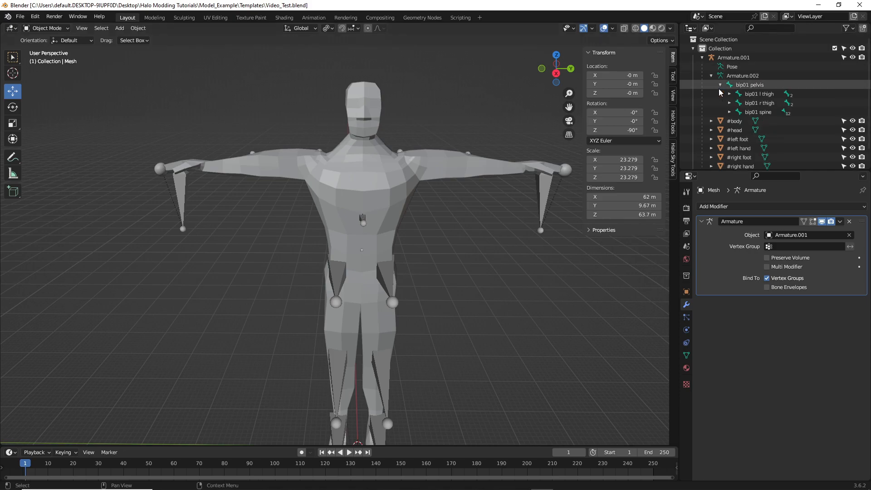
Expand the armature's bone hierarchy through the spine, neck and head, and select the bip01 ponytail1 bone
left_click(729, 112)
left_click(738, 121)
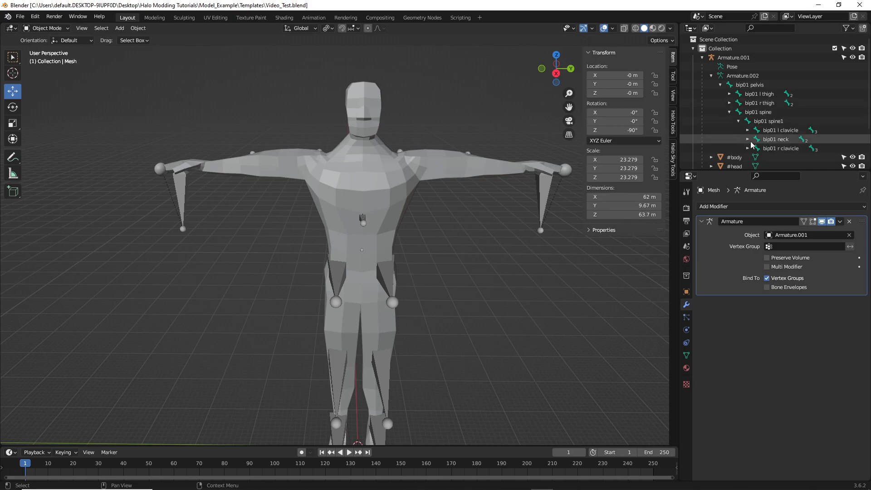
left_click(748, 139)
left_click(756, 148)
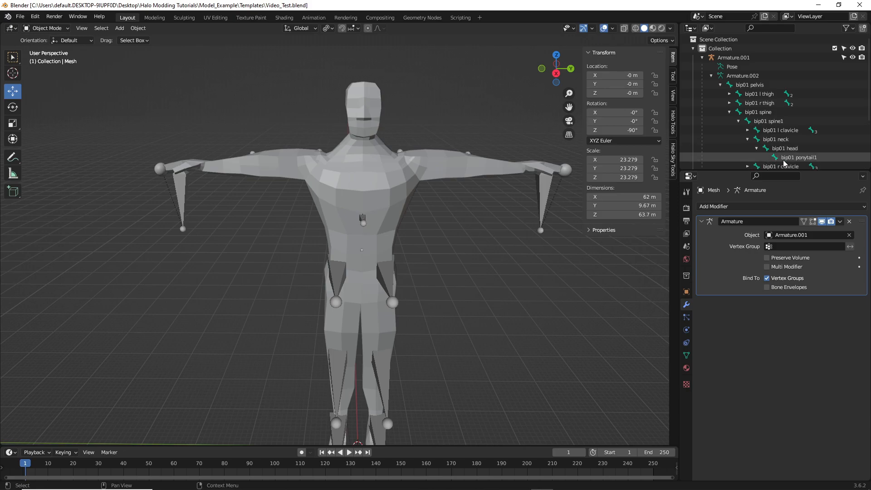
left_click(783, 157)
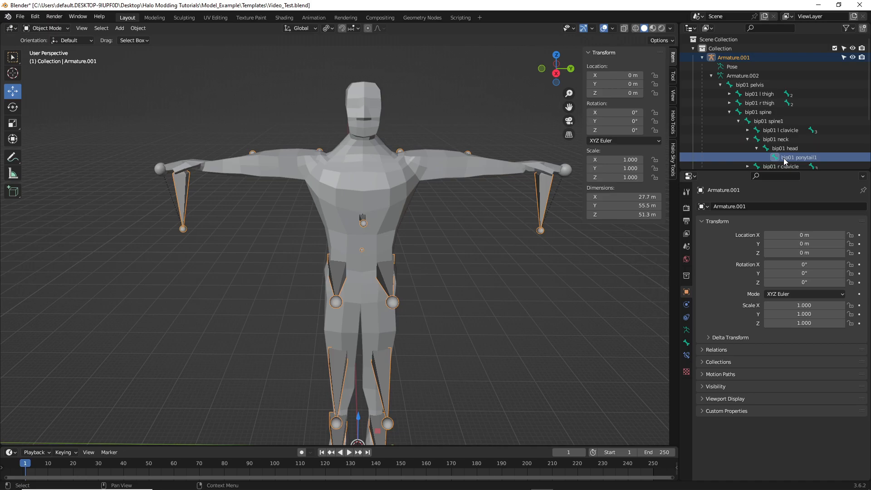
Collapse the expanded bone hierarchy all the way back up to Armature.002
left_click(757, 148)
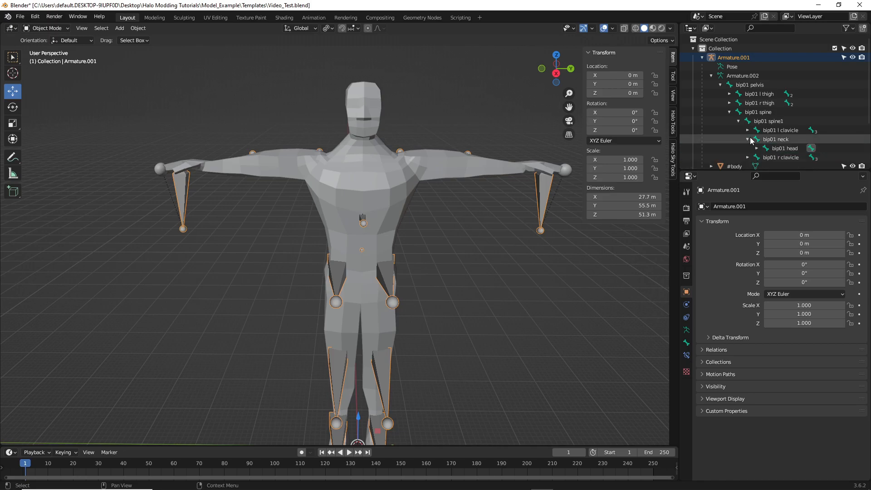
left_click(748, 139)
left_click(738, 121)
left_click(729, 112)
left_click(720, 85)
left_click(711, 76)
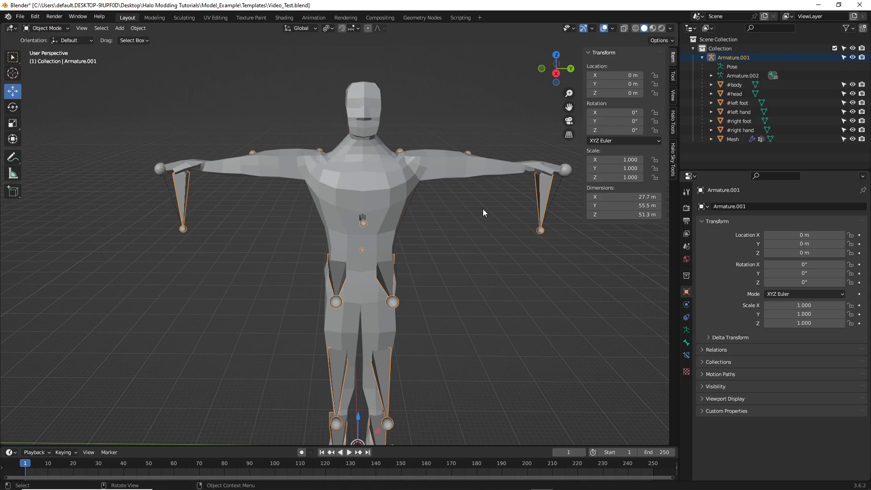
Deselect the armature in Object Mode and save the file
key("Tab")
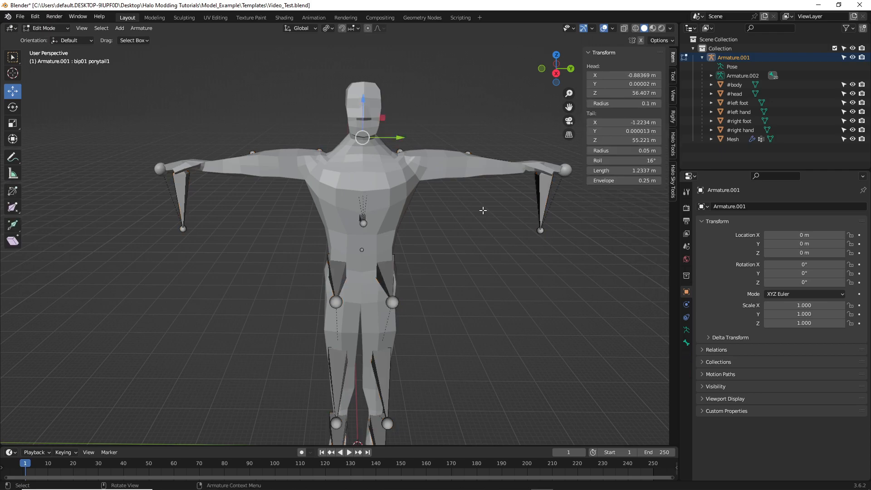
key("Tab")
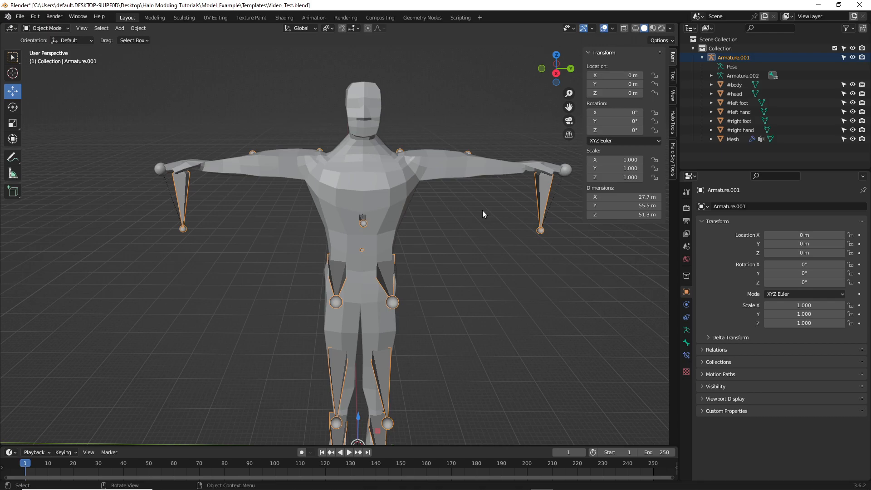
left_click(488, 214)
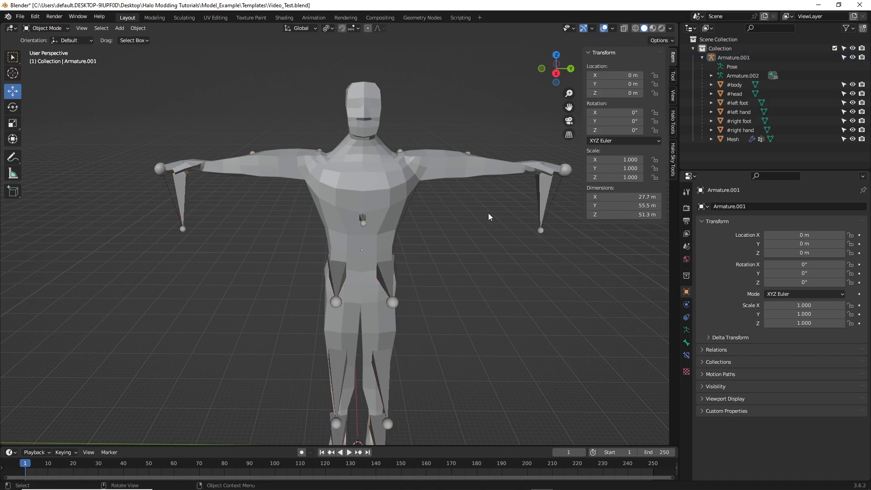
key("ctrl+s")
Select the Mesh object and show its object data properties
middle_click_drag(488, 228, 458, 203)
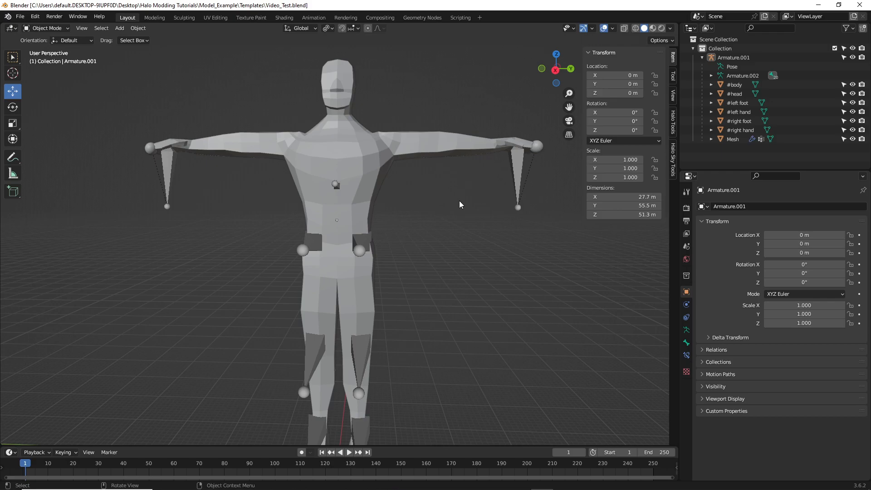
middle_click_drag(457, 203, 469, 206, "shift")
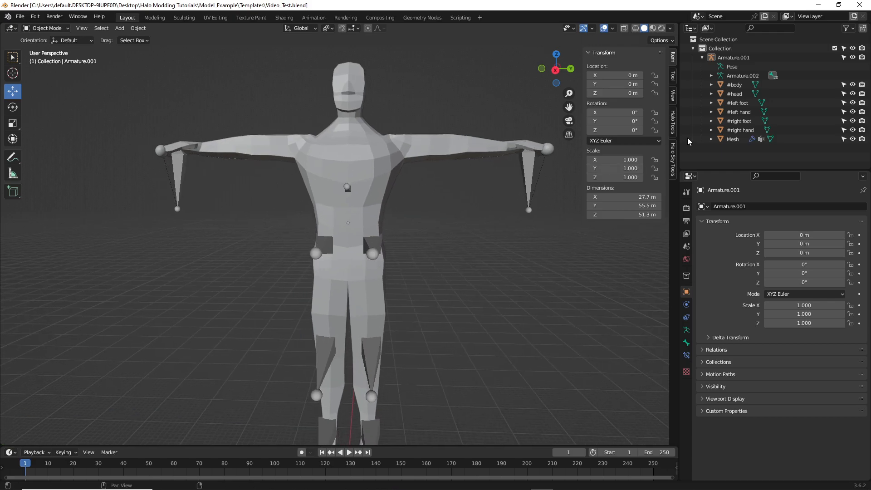
left_click(732, 140)
scroll(553, 240, "down", 2)
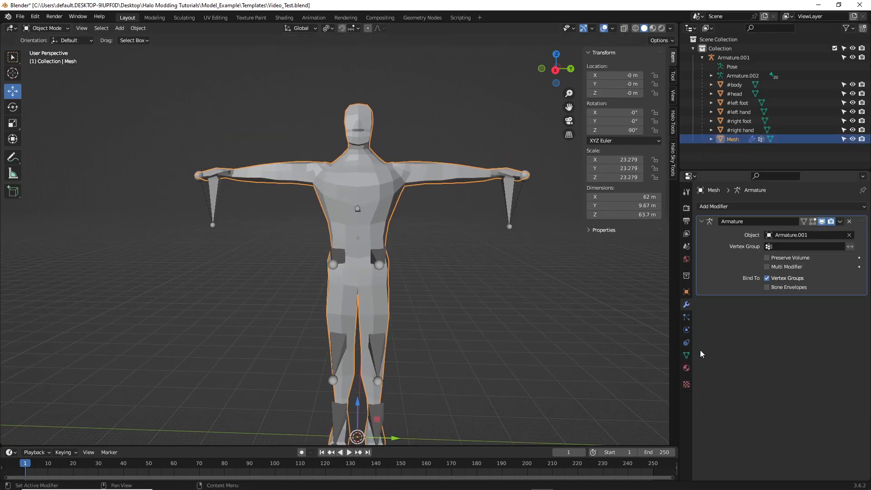
left_click(686, 355)
middle_click_drag(540, 295, 537, 265, "shift")
scroll(763, 331, "down", 3)
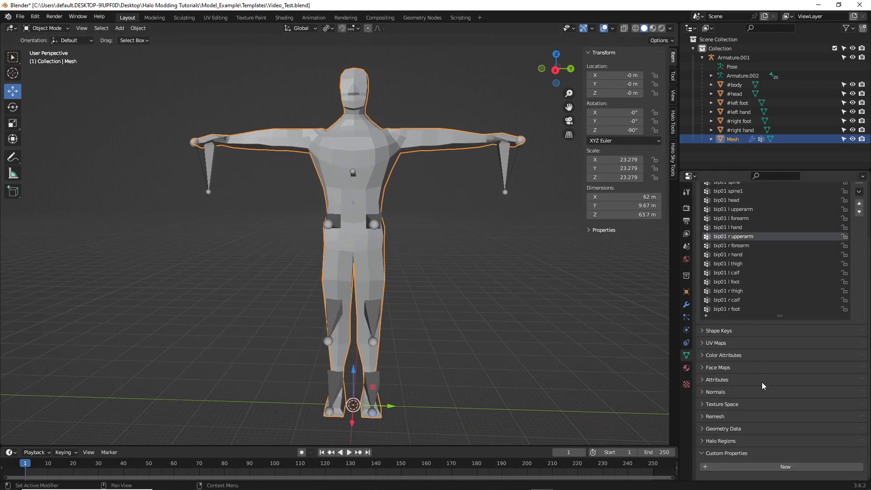
Add a face map named cyborg to the Mesh object
left_click(720, 368)
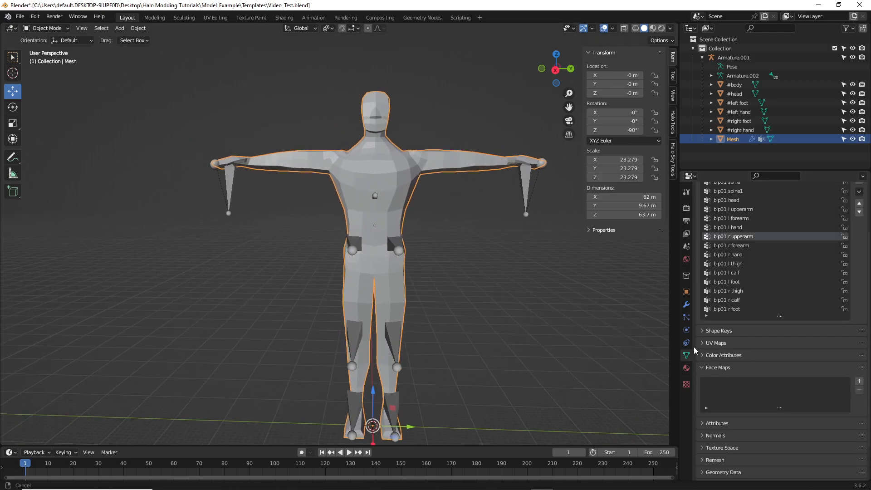
left_click(859, 380)
double_click(792, 382)
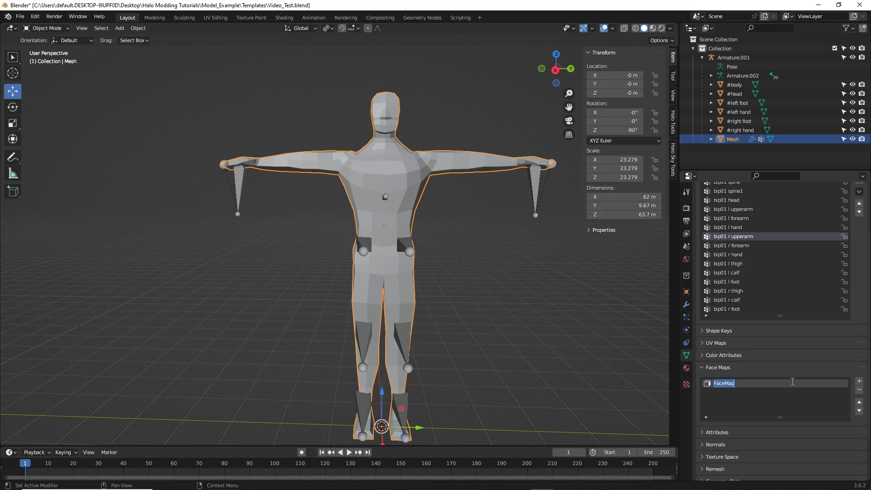
type("cyborg")
key("Return")
Enter Edit Mode on the Mesh object and select all of its geometry
key("Tab")
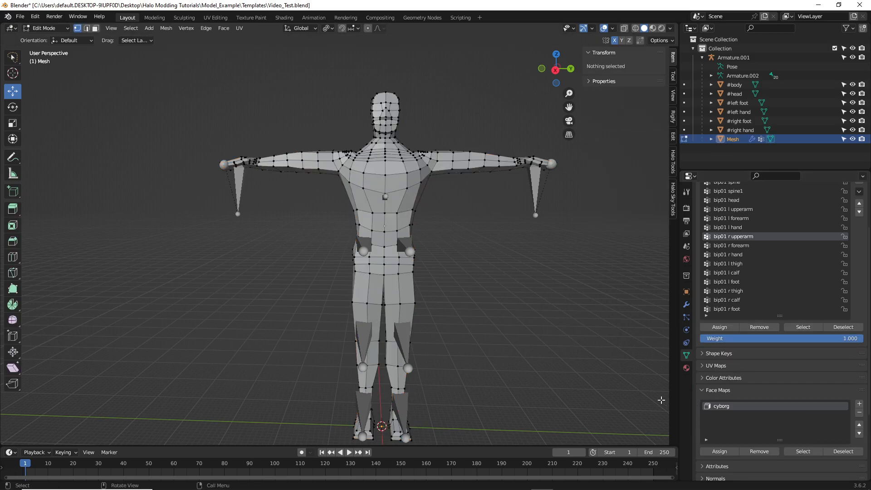
scroll(777, 353, "down", 2)
left_click(757, 356)
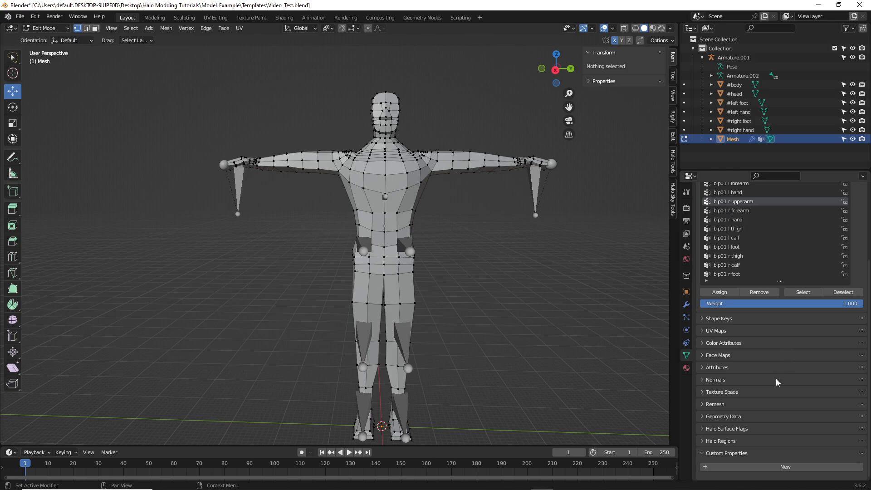
left_click(718, 357)
middle_click_drag(498, 334, 459, 306)
key("a")
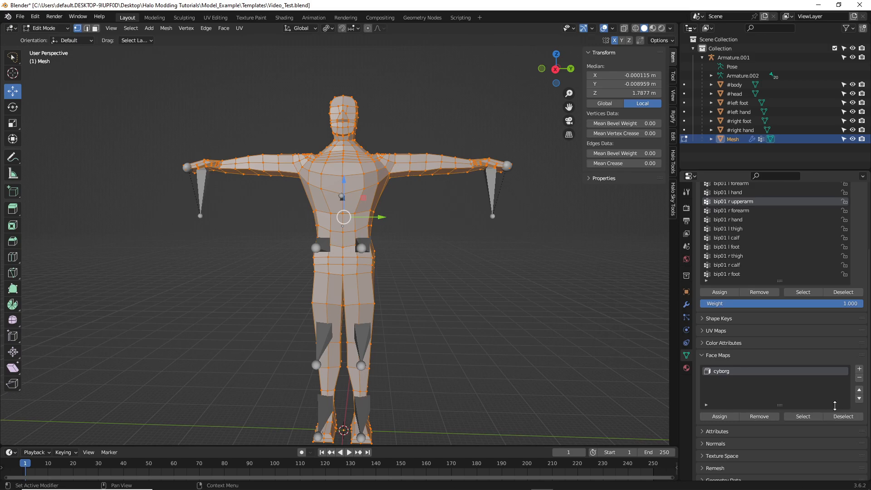
Remove the cyborg face map and save the file with no geometry selected
left_click(857, 379)
left_click(570, 365)
middle_click_drag(570, 366, 564, 366)
key("ctrl+s")
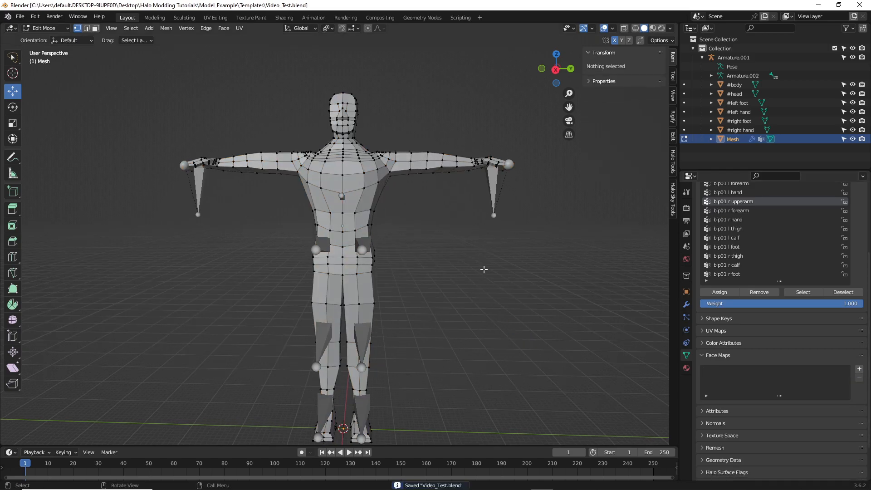
Switch the viewport to wireframe shading and save the file
middle_click_drag(484, 269, 488, 289)
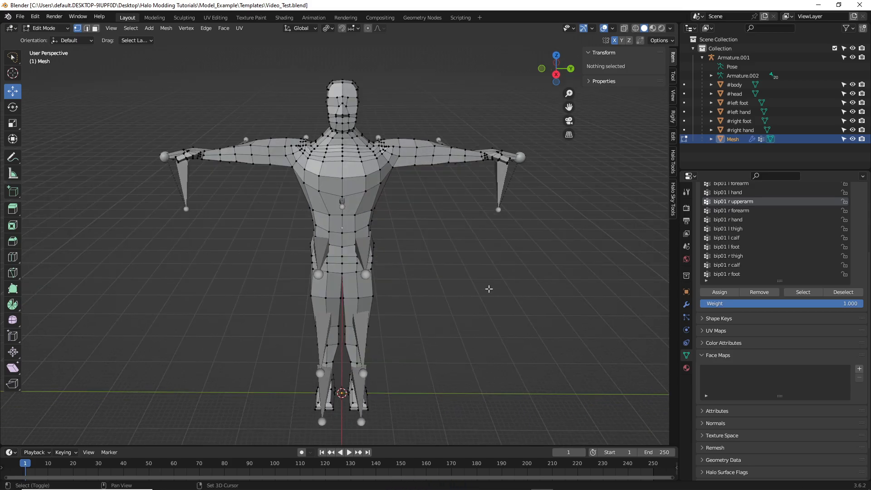
middle_click_drag(467, 281, 457, 280)
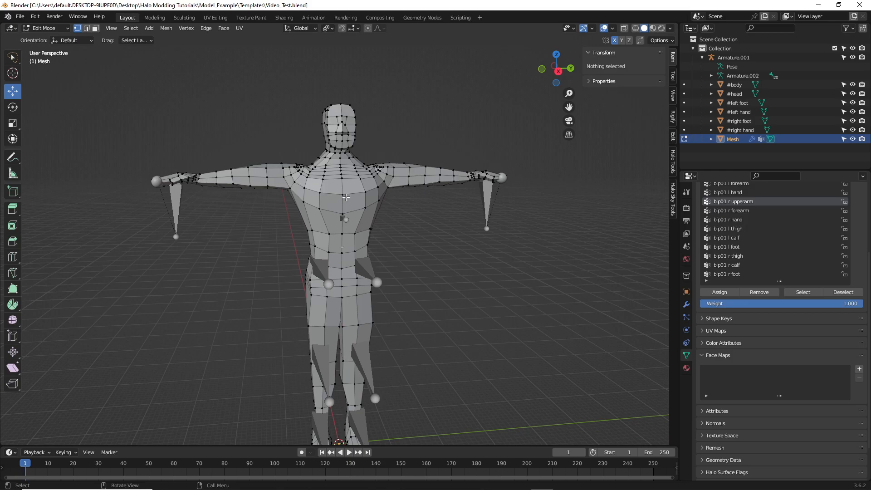
mouse_move(478, 256)
middle_mouse_down()
mouse_move(462, 282)
mouse_move(477, 259)
middle_mouse_up()
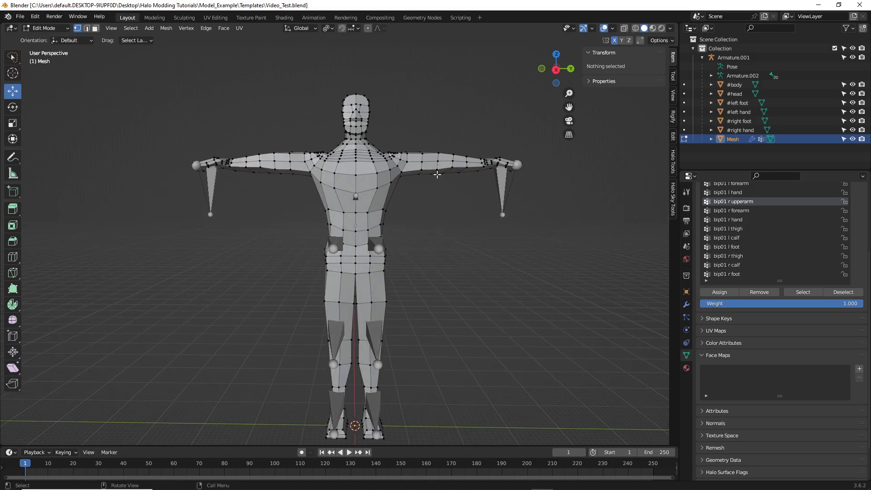
left_click(634, 30)
middle_click_drag(458, 257, 456, 252)
key("ctrl+s")
scroll(456, 254, "up", 1)
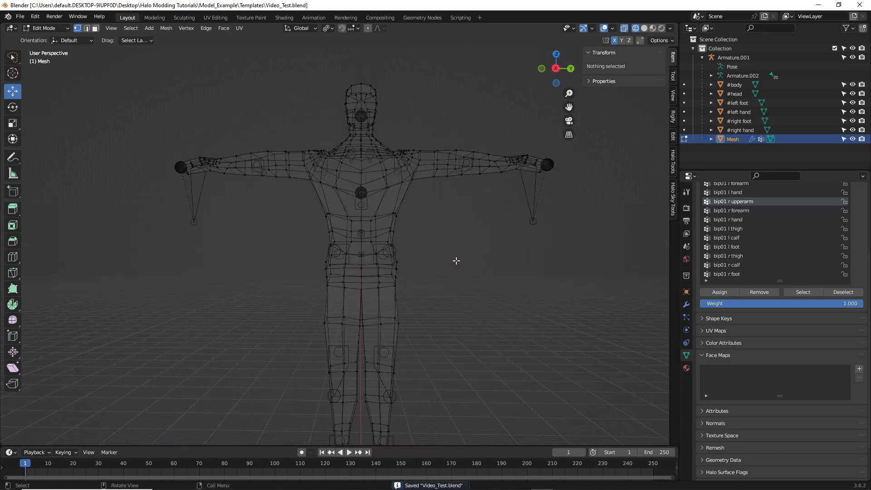
Lasso-select the head and neck vertices of the body mesh and separate the selection into its own object
scroll(457, 258, "up", 3)
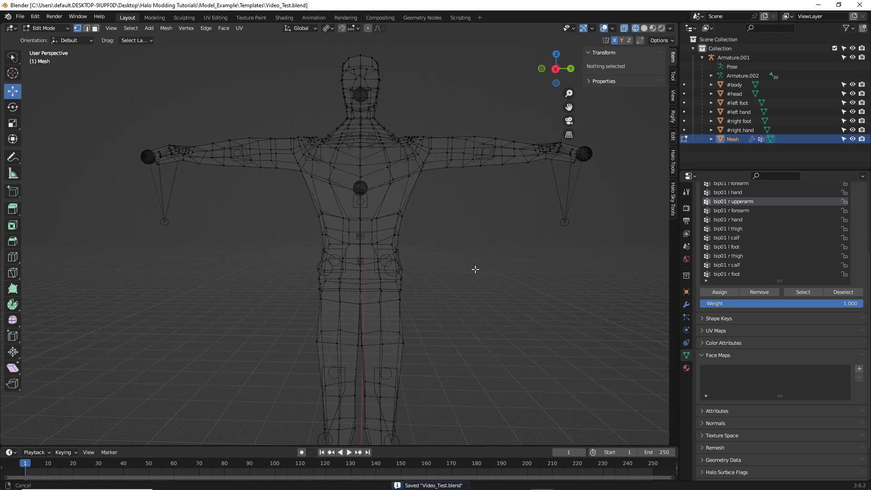
scroll(478, 259, "up", 2)
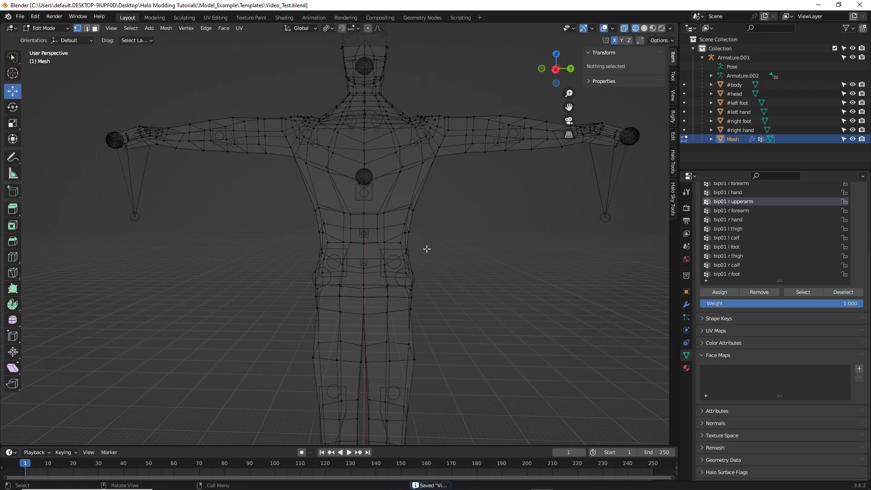
mouse_move(448, 256)
middle_mouse_down()
mouse_move(447, 244)
mouse_move(451, 274)
mouse_move(455, 265)
middle_mouse_up()
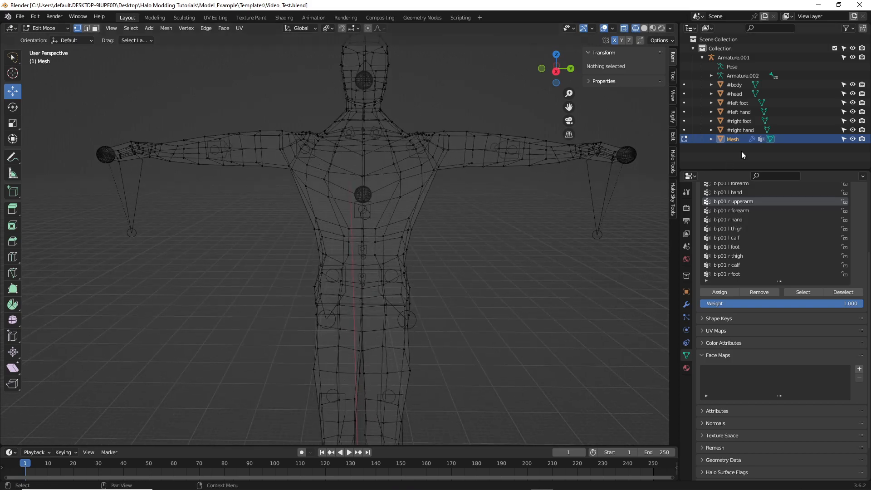
key("a")
middle_click_drag(458, 220, 463, 341, "shift")
scroll(463, 258, "up", 1)
left_click(496, 263)
scroll(430, 209, "up", 3)
mouse_move(444, 160)
middle_mouse_down()
mouse_move(441, 151)
mouse_move(442, 171)
middle_mouse_up()
scroll(441, 171, "up", 1)
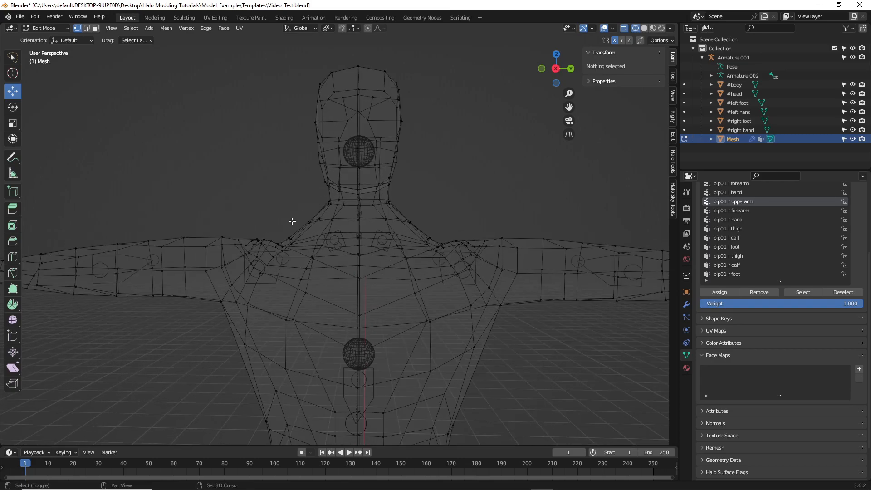
mouse_move(412, 228)
right_mouse_down("ctrl")
mouse_move(443, 36)
mouse_move(200, 88)
mouse_move(291, 220)
right_mouse_up("ctrl")
mouse_move(430, 176)
middle_mouse_down()
mouse_move(531, 174)
mouse_move(491, 165)
mouse_move(427, 169)
mouse_move(433, 178)
middle_mouse_up()
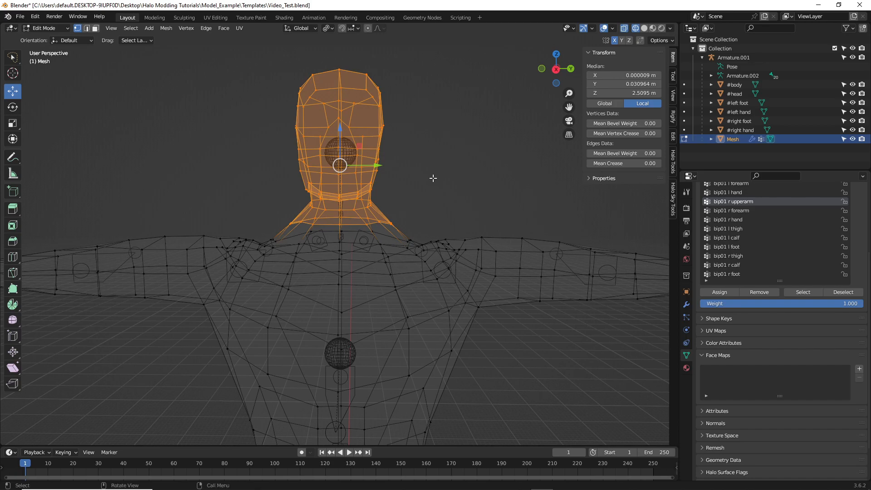
key("p")
left_click(422, 179)
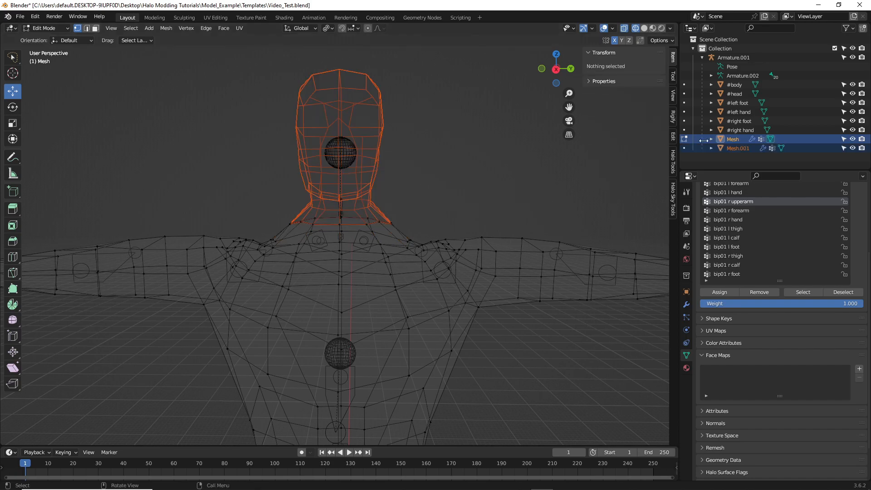
Rename the separated Mesh.001 object as head
left_click(732, 146)
double_click(731, 147)
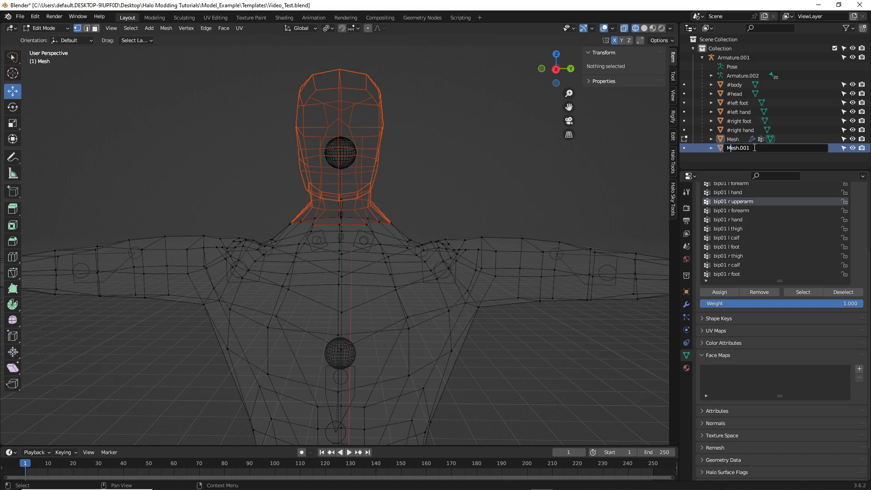
type("head")
key("Return")
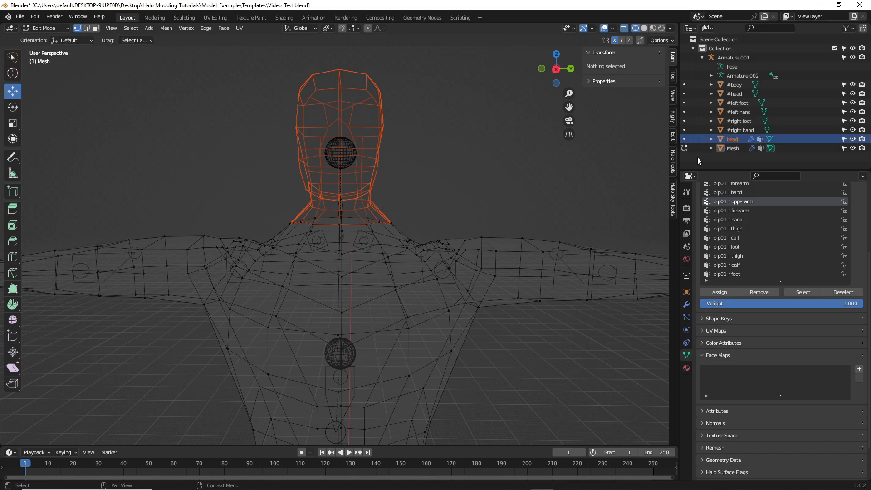
Return to Object Mode with nothing selected and save the file
left_click(50, 30)
left_click(42, 39)
left_click(181, 115)
key("ctrl+s")
Select the vertices of both arms on the Mesh object in Edit Mode and separate them into their own object
middle_click_drag(436, 196, 428, 137, "shift")
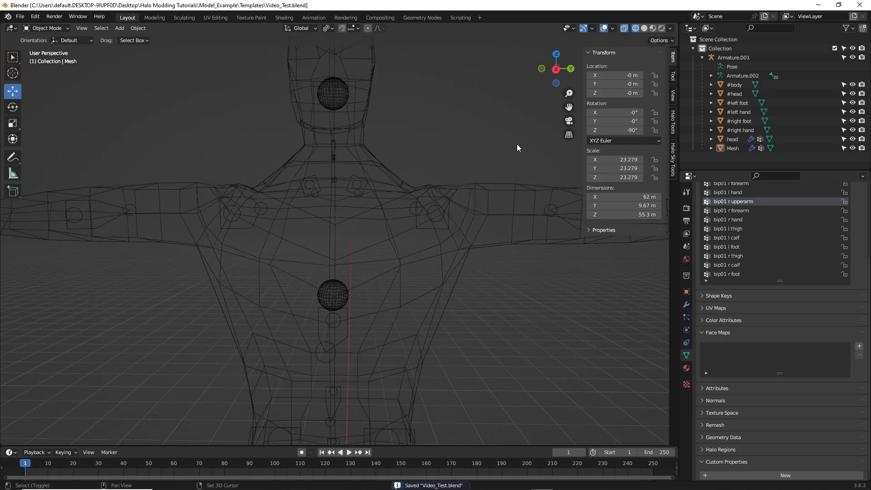
left_click(729, 147)
key("Tab")
middle_click_drag(469, 171, 320, 193, "shift")
mouse_move(323, 228)
left_mouse_down()
mouse_move(445, 110)
mouse_move(492, 128)
left_mouse_up()
middle_click_drag(492, 128, 307, 128)
mouse_move(301, 125)
left_mouse_down()
mouse_move(226, 177)
mouse_move(522, 281)
mouse_move(417, 99)
left_mouse_up()
mouse_move(410, 117)
middle_mouse_down()
mouse_move(304, 158)
mouse_move(421, 214)
mouse_move(280, 230)
mouse_move(428, 210)
mouse_move(366, 246)
middle_mouse_up()
scroll(365, 245, "up", 2)
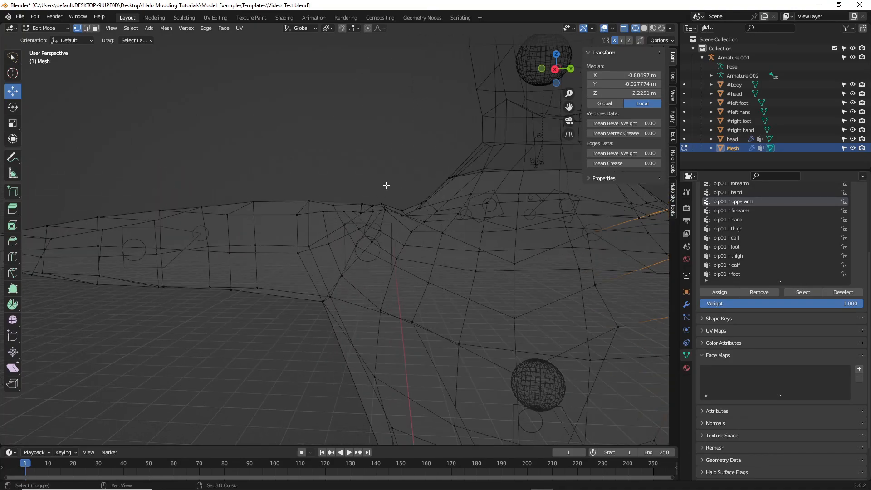
mouse_move(366, 288)
middle_mouse_down()
mouse_move(181, 140)
mouse_move(187, 163)
mouse_move(254, 171)
mouse_move(208, 155)
middle_mouse_up()
mouse_move(197, 153)
left_mouse_down()
mouse_move(78, 236)
mouse_move(346, 324)
mouse_move(393, 115)
mouse_move(390, 125)
left_mouse_up()
mouse_move(387, 130)
middle_mouse_down()
mouse_move(362, 183)
mouse_move(438, 194)
mouse_move(435, 181)
mouse_move(463, 195)
mouse_move(490, 166)
mouse_move(431, 163)
middle_mouse_up()
key("p")
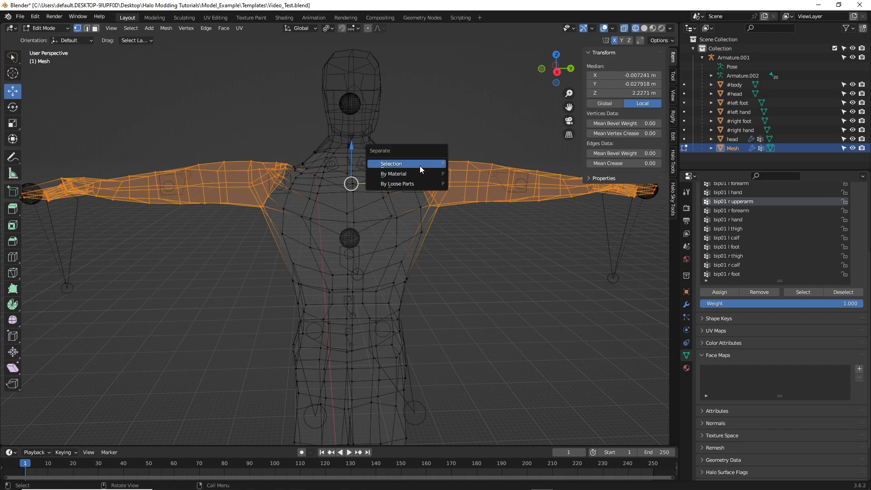
left_click(415, 163)
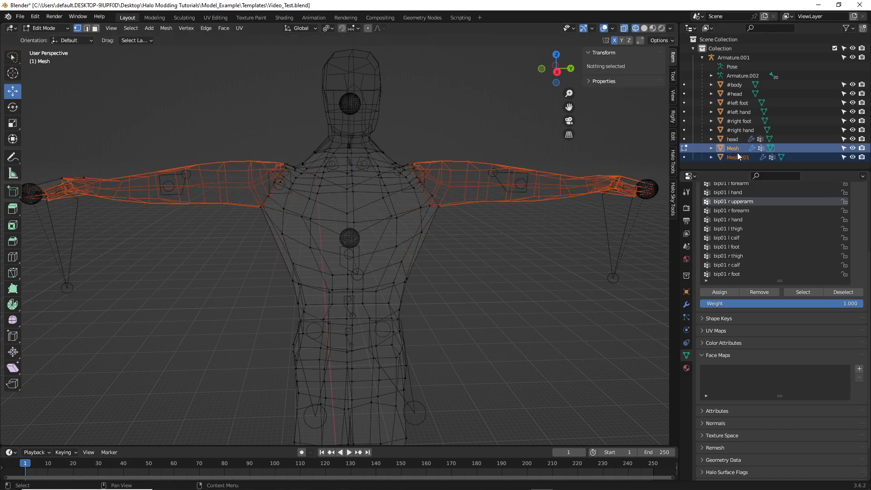
Rename the separated Mesh.001 object as arms, return to Object Mode and save the file
double_click(738, 156)
type("arms")
key("Return")
left_click(44, 30)
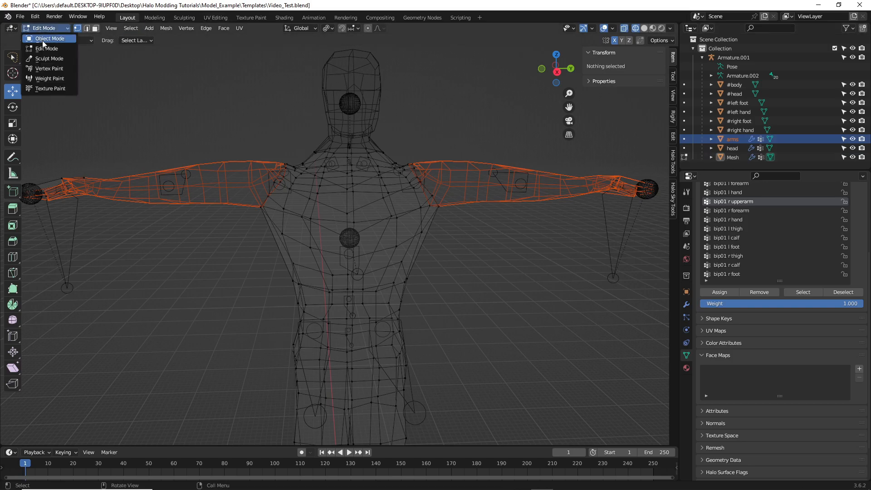
left_click(42, 40)
key("ctrl+s")
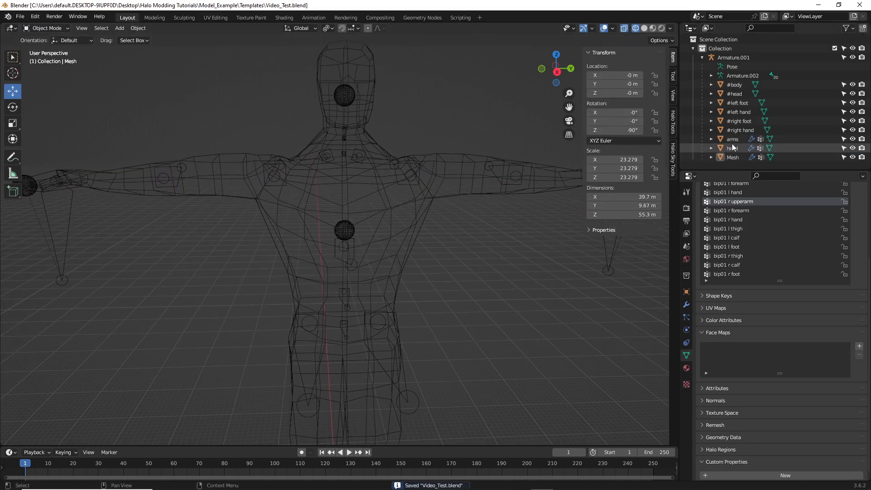
Inspect the Mesh and arms objects around the hands for geometry that was left out of the arm separation
left_click(737, 158)
key("KP_Decimal")
middle_click_drag(452, 216, 522, 213)
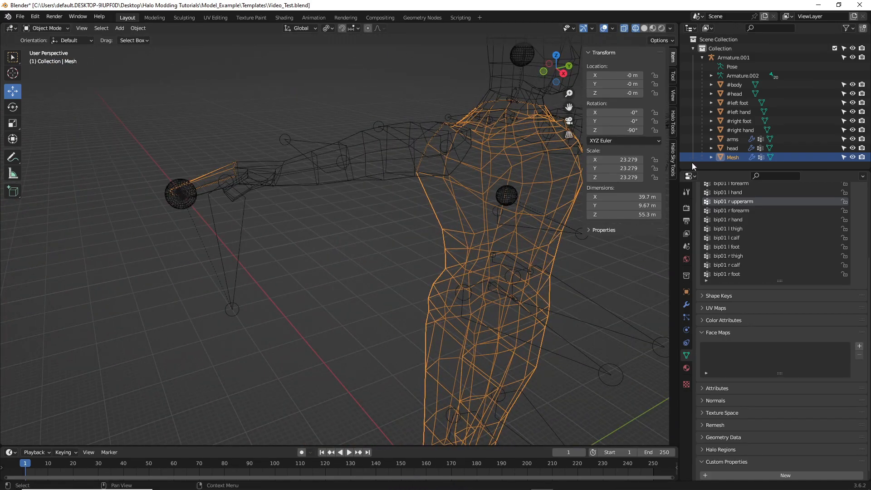
left_click(733, 139)
middle_click_drag(326, 213, 426, 189)
left_click(731, 157)
Undo the arms rename and separation, going back to the arm vertex selection on the Mesh object in Edit Mode
key("ctrl+z")
key("ctrl+z")
key("ctrl+z")
key("ctrl+z")
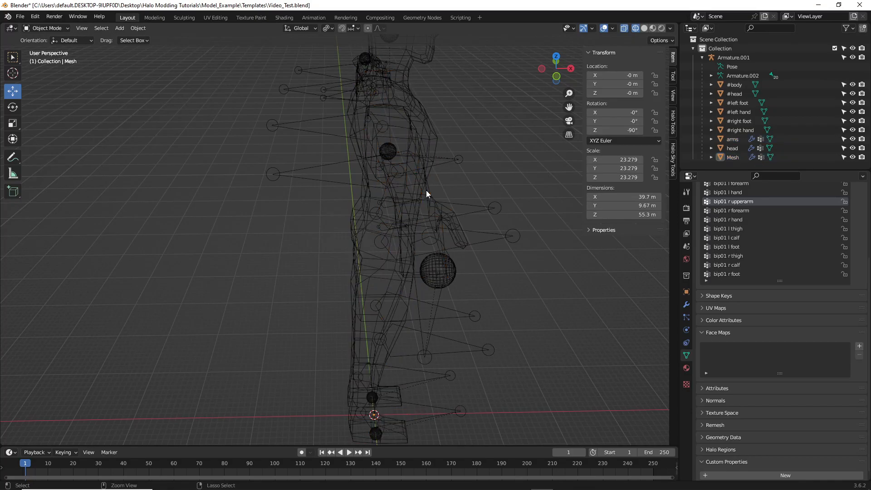
mouse_move(426, 190)
middle_mouse_down()
mouse_move(375, 185)
mouse_move(292, 126)
mouse_move(398, 140)
mouse_move(414, 117)
mouse_move(377, 101)
middle_mouse_up()
key("ctrl+shift+z")
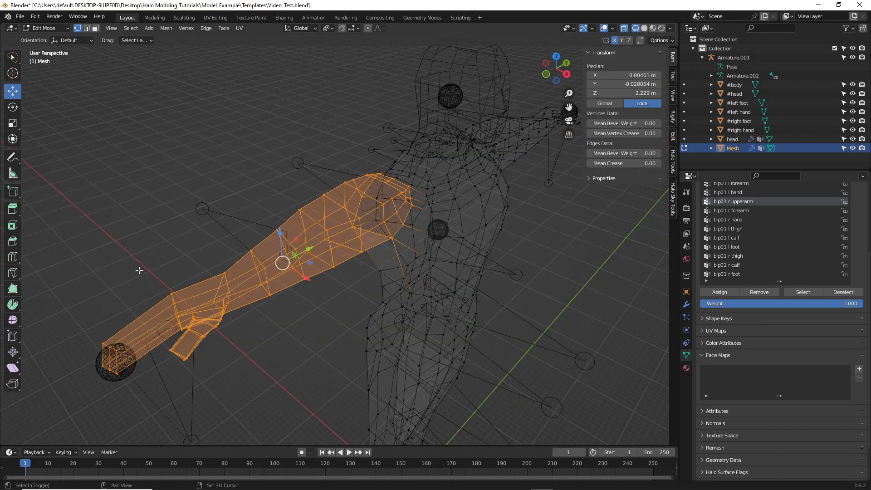
Lasso-select the vertices of both arms including the complete hands and separate the selection into its own object
left_click_drag(63, 422, 101, 431)
mouse_move(101, 431)
middle_mouse_down()
mouse_move(161, 251)
mouse_move(375, 264)
mouse_move(427, 241)
mouse_move(369, 252)
mouse_move(286, 197)
middle_mouse_up()
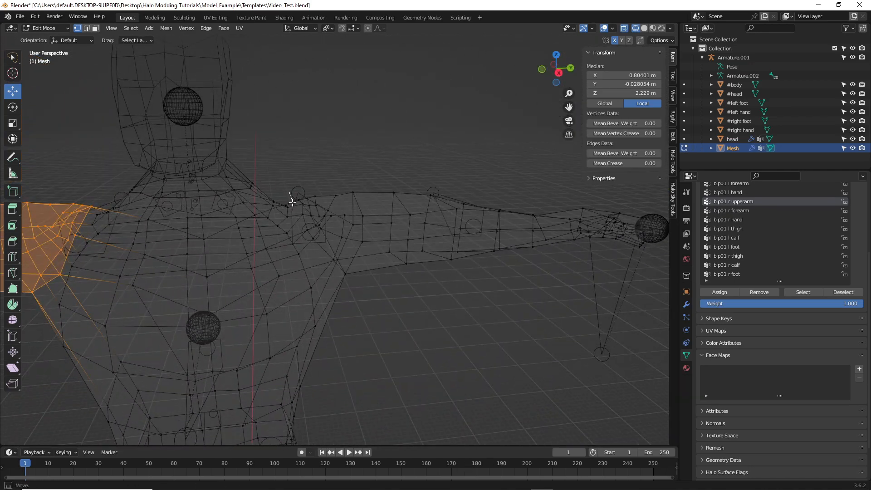
mouse_move(308, 243)
left_mouse_down("shift")
mouse_move(476, 292)
mouse_move(649, 266)
mouse_move(496, 142)
mouse_move(482, 163)
left_mouse_up("shift")
mouse_move(631, 191)
middle_mouse_down("shift")
mouse_move(485, 200)
mouse_move(492, 233)
middle_mouse_up("shift")
mouse_move(450, 143)
left_mouse_down("shift")
mouse_move(518, 200)
mouse_move(510, 179)
left_mouse_up("shift")
middle_click_drag(336, 251, 371, 233)
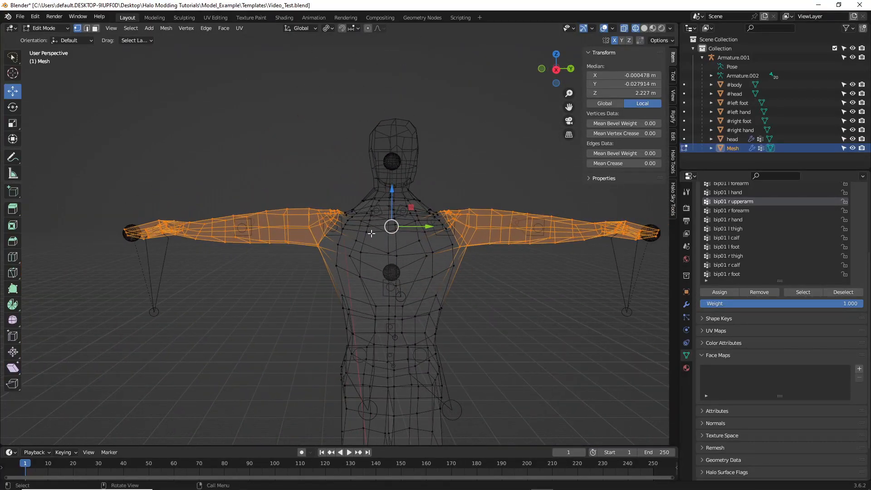
left_click(368, 234)
middle_click_drag(424, 210, 439, 220)
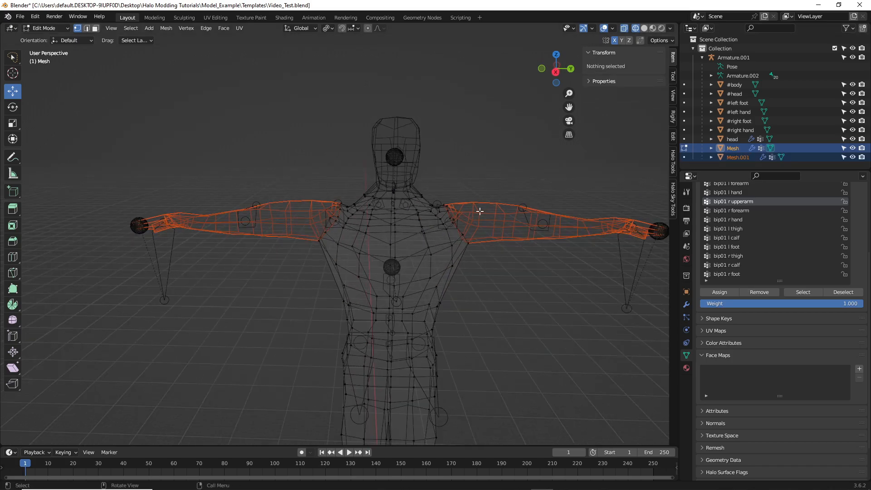
Rename the separated Mesh.001 arm object as arms
double_click(747, 157)
type("arm")
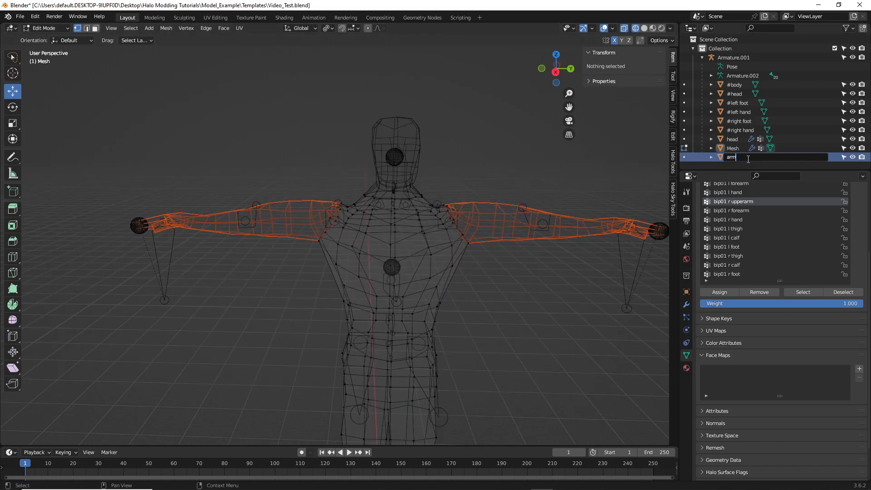
type("s")
key("Return")
Select all geometry of the Mesh object to examine what remains of the body, then clear the selection
left_click(732, 157)
middle_click_drag(363, 290, 482, 167)
key("a")
scroll(469, 218, "up", 2)
middle_click_drag(469, 218, 467, 236)
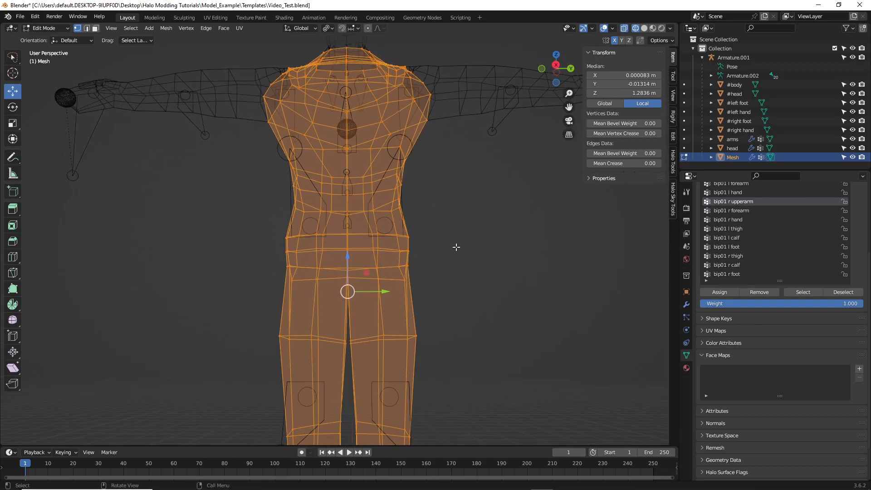
left_click(265, 265)
left_click(223, 274)
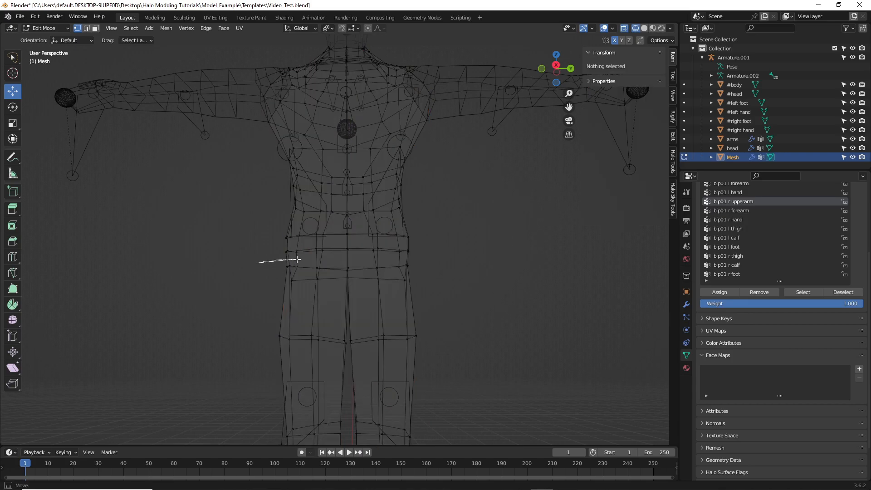
Lasso-select the vertices of both legs and feet from the hips down and separate the selection into its own object
left_click_drag(452, 272, 230, 350)
mouse_move(377, 331)
middle_mouse_down("shift")
mouse_move(386, 160)
mouse_move(350, 215)
mouse_move(305, 203)
middle_mouse_up("shift")
scroll(386, 160, "down", 2)
scroll(386, 160, "down", 1)
mouse_move(307, 174)
left_mouse_down()
mouse_move(419, 331)
mouse_move(139, 344)
left_mouse_up()
mouse_move(138, 345)
middle_mouse_down()
mouse_move(286, 330)
mouse_move(395, 286)
mouse_move(508, 291)
mouse_move(338, 298)
mouse_move(307, 282)
middle_mouse_up()
middle_click_drag(355, 266, 416, 334, "shift")
scroll(400, 274, "down", 2)
scroll(405, 271, "up", 4)
mouse_move(418, 266)
middle_mouse_down("shift")
mouse_move(386, 220)
mouse_move(389, 252)
mouse_move(419, 263)
middle_mouse_up("shift")
scroll(389, 248, "down", 1)
scroll(388, 252, "down", 1)
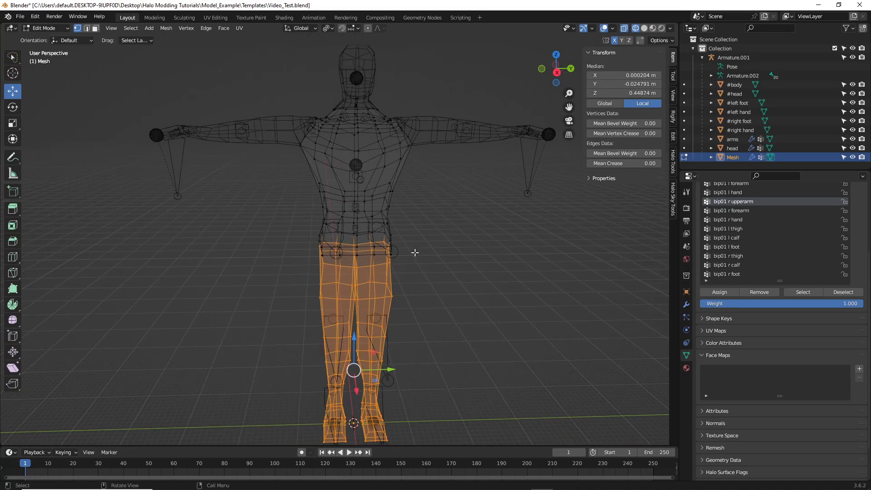
key("p")
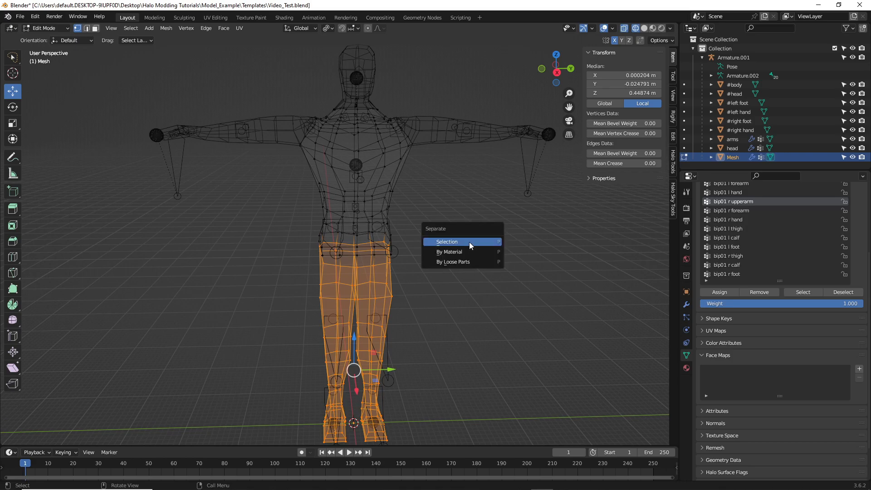
left_click(475, 241)
Rename the separated leg object as legs and the remaining Mesh object as torso
scroll(743, 149, "down", 1)
double_click(733, 160)
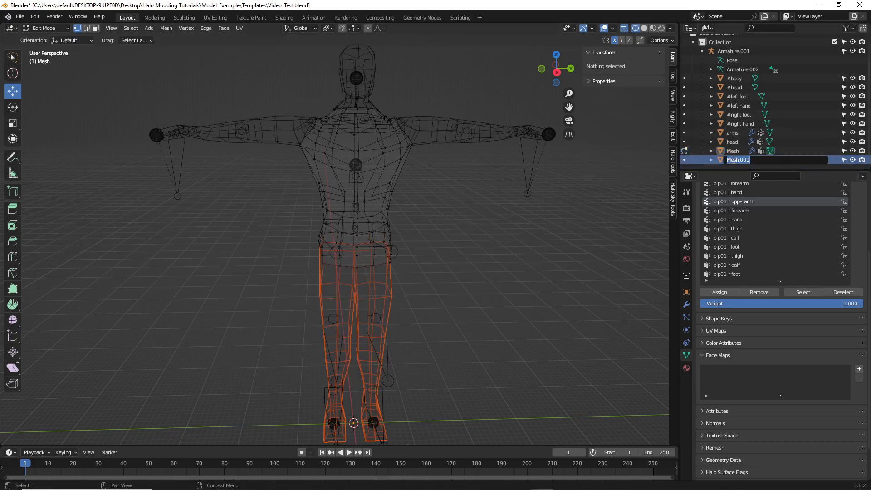
type("legs")
key("Return")
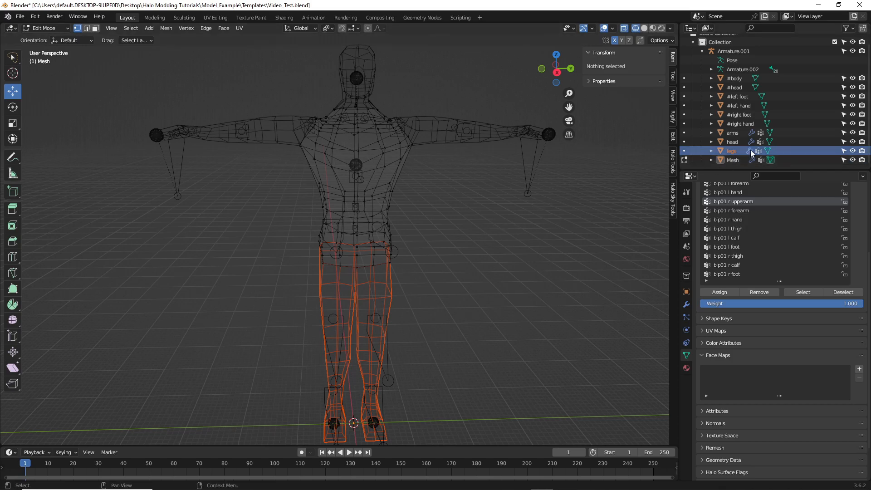
double_click(736, 159)
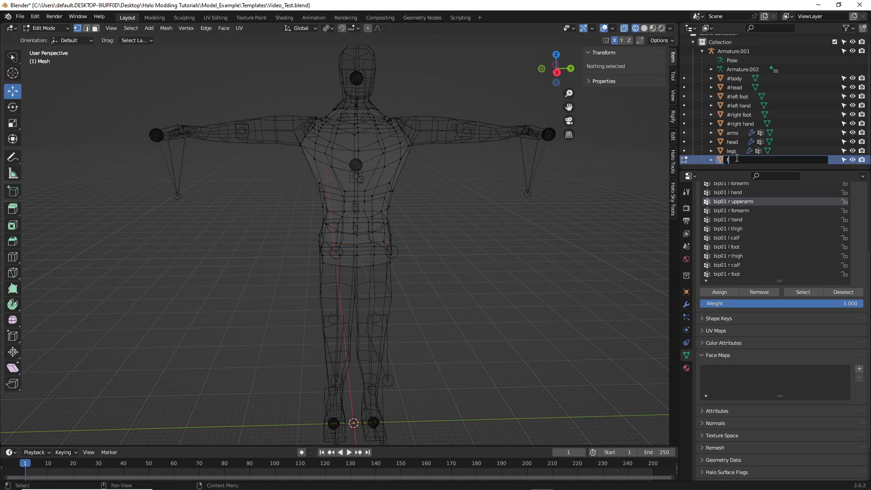
type("torso")
key("Return")
Save the file and return to Object Mode with nothing selected
key("ctrl+s")
left_click(45, 29)
left_click(46, 38)
left_click(485, 220)
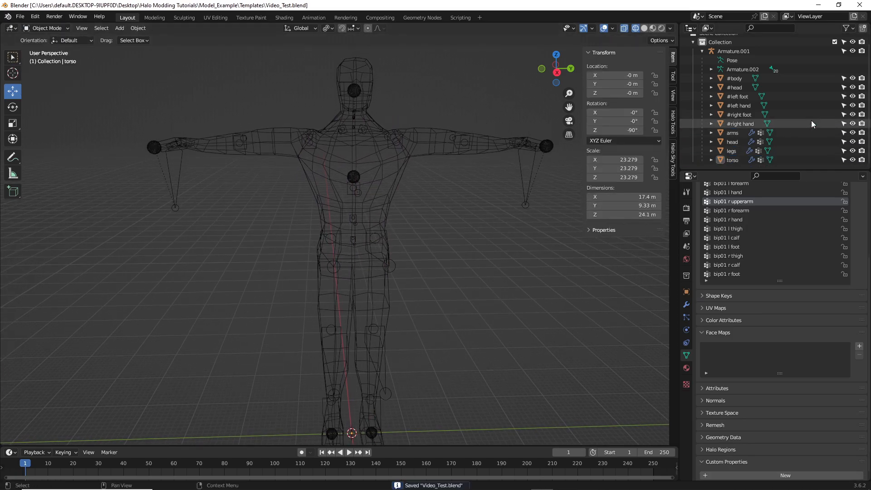
middle_click_drag(499, 213, 459, 220)
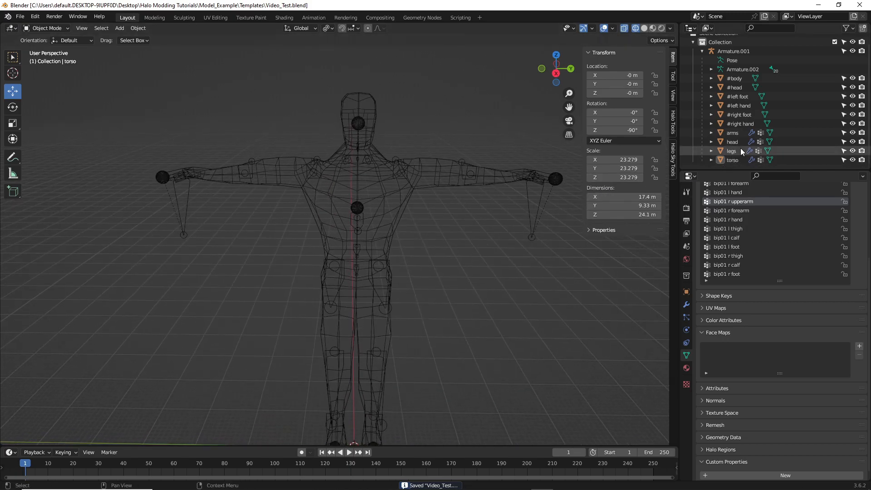
Add a face map named torso to the torso object and save the file
left_click(729, 161)
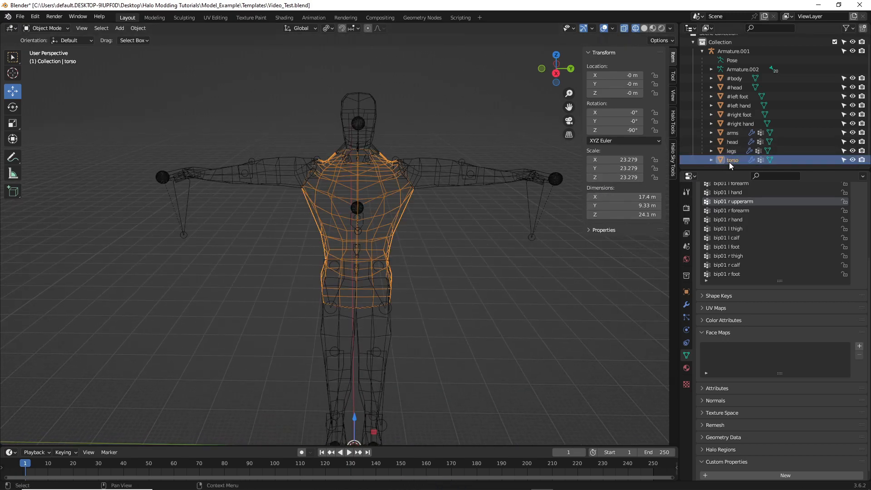
left_click(859, 346)
double_click(769, 347)
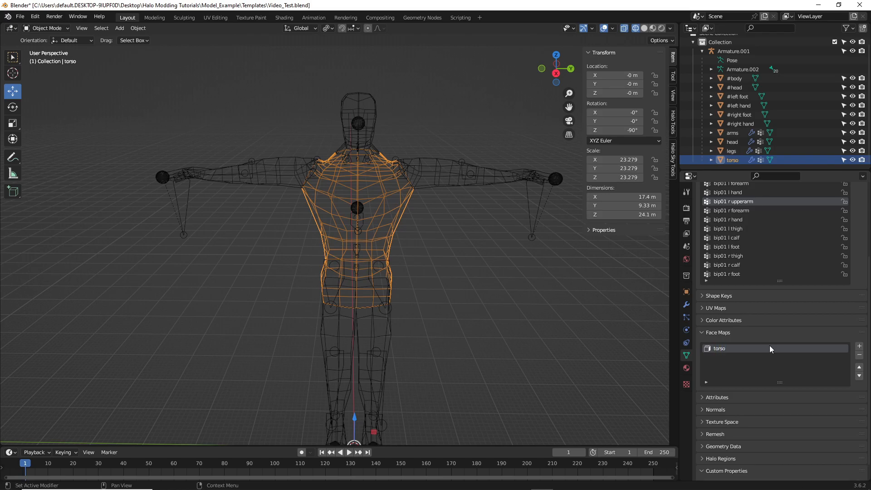
left_click(545, 296)
key("ctrl+s")
Open the torso object in Edit Mode and select all of its geometry
left_click(736, 160)
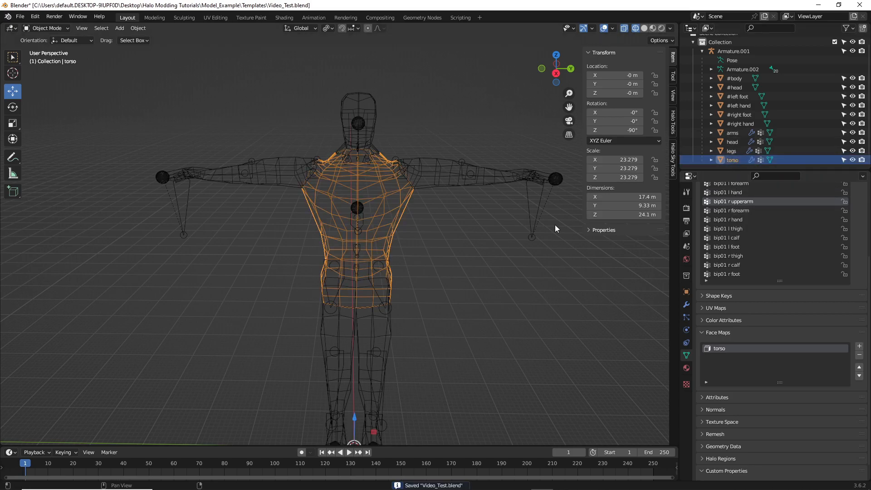
middle_click_drag(555, 225, 548, 225)
key("Tab")
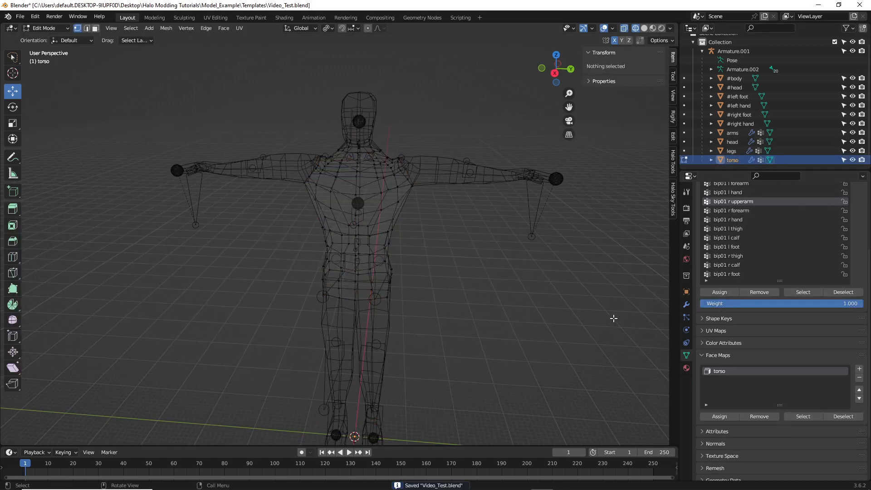
key("a")
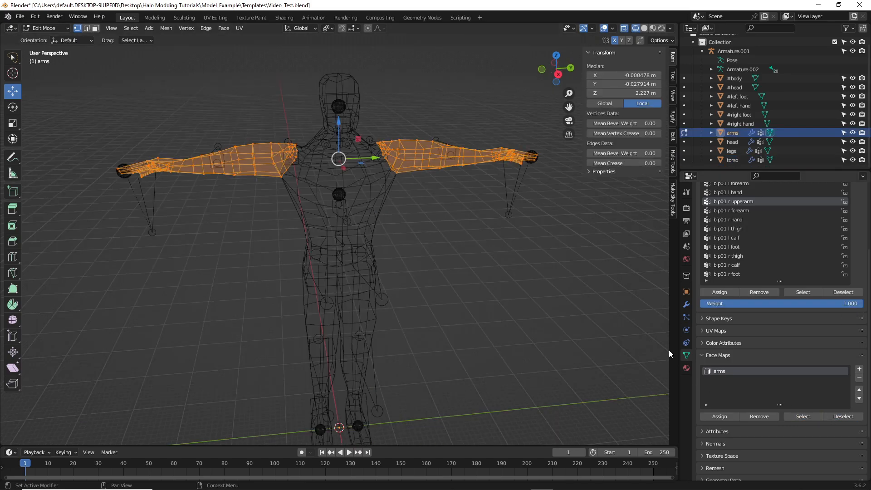
Test the arms face map by deselecting and reselecting its faces, and save the file before returning to Object Mode
key("ctrl+s")
mouse_move(505, 256)
middle_mouse_down()
mouse_move(484, 242)
mouse_move(501, 249)
middle_mouse_up()
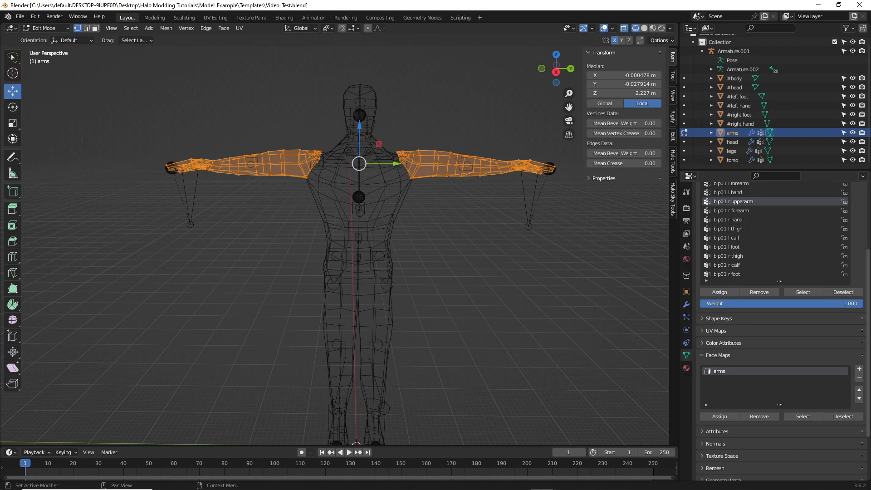
left_click(849, 417)
left_click(818, 417)
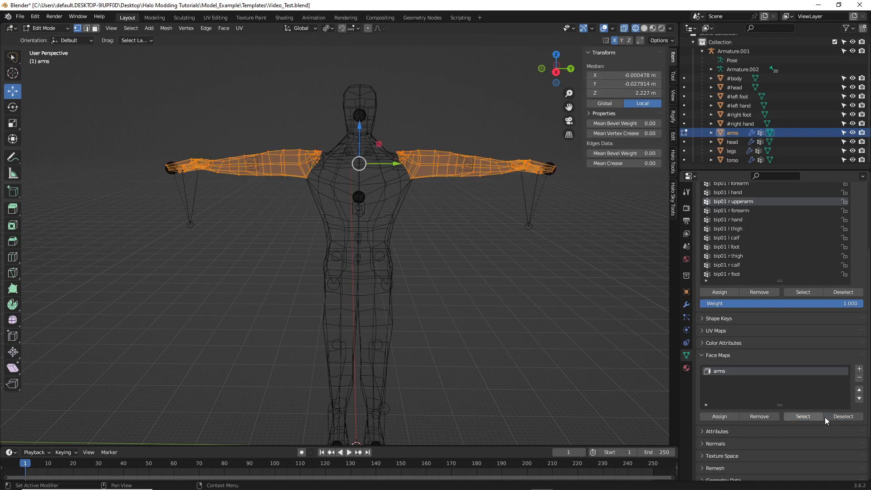
key("ctrl+s")
key("Tab")
left_click_drag(462, 285, 508, 268)
Test the head object's face map by selecting and deselecting its faces in Edit Mode, and save from Object Mode
left_click(730, 141)
key("Tab")
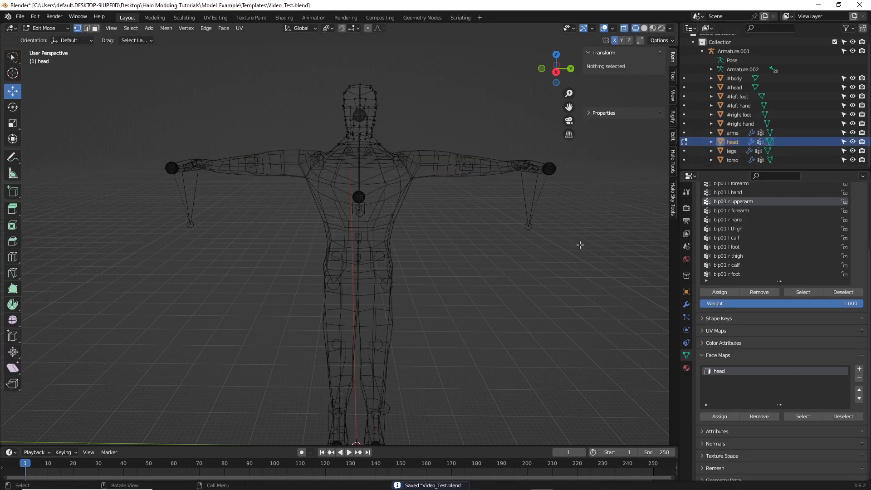
left_click(805, 419)
left_click(826, 416)
left_click(808, 416)
left_click(843, 417)
key("Tab")
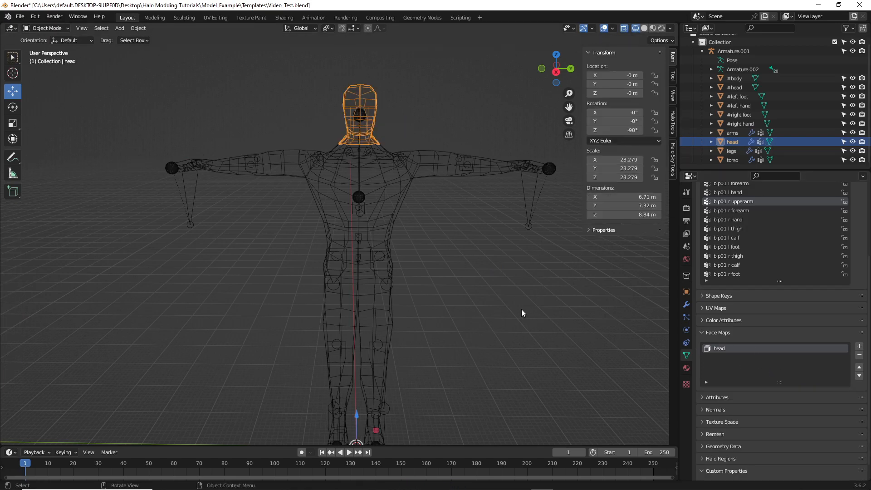
left_click(537, 293)
key("ctrl+s")
Review the face maps of the legs and torso objects and save the file with nothing selected
left_click(729, 151)
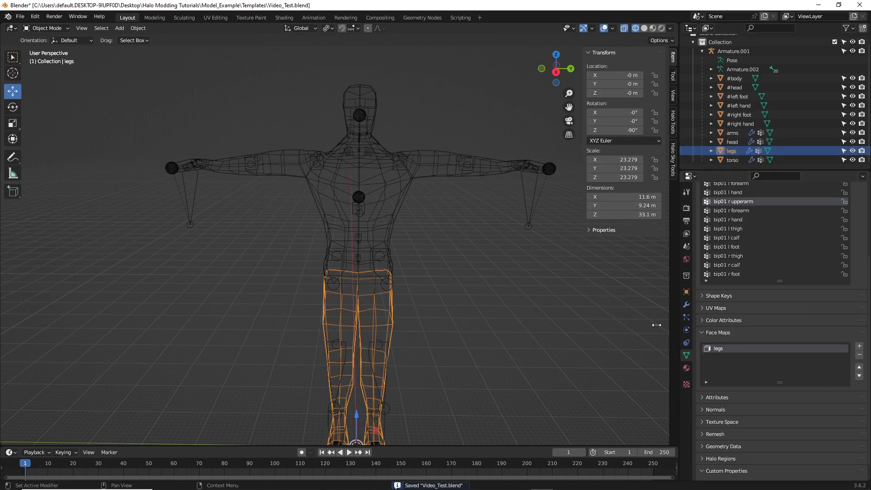
left_click(730, 161)
left_click(732, 153)
left_click(557, 308)
key("ctrl+s")
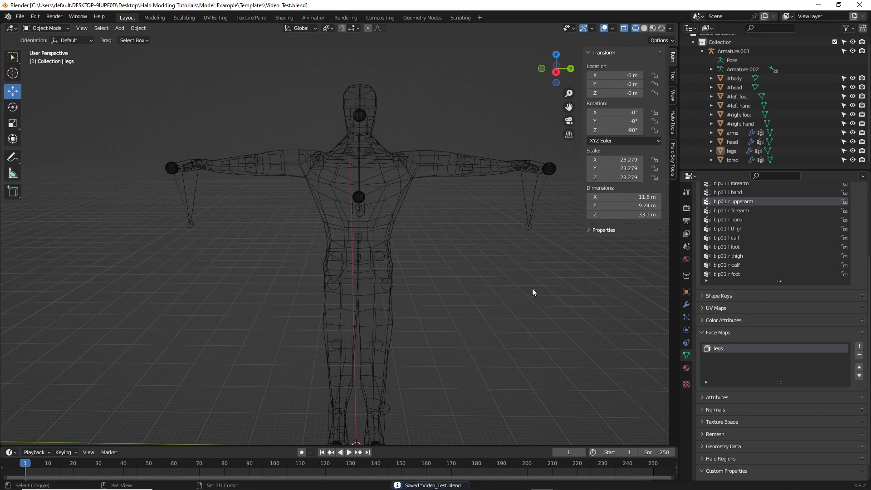
middle_click_drag(532, 277, 526, 293, "shift")
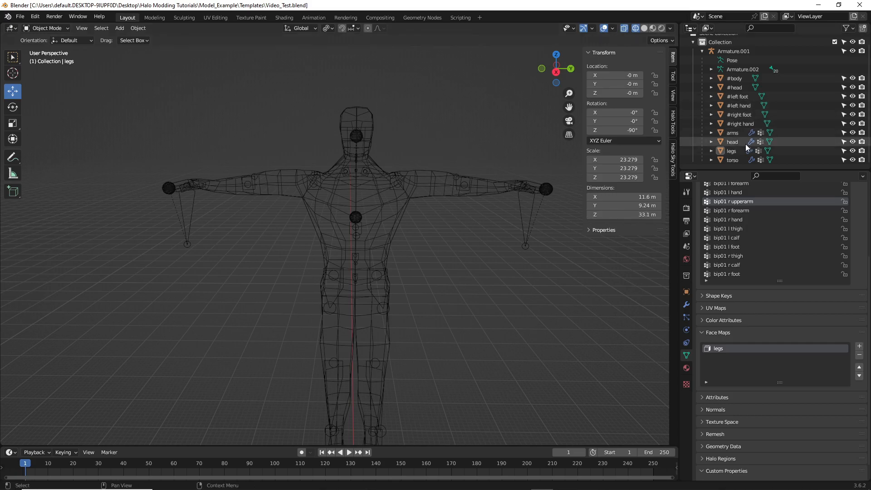
Expand the Halo Regions of the right hand marker and check the regions assigned to the other hand, foot, head and body markers
left_click(734, 123)
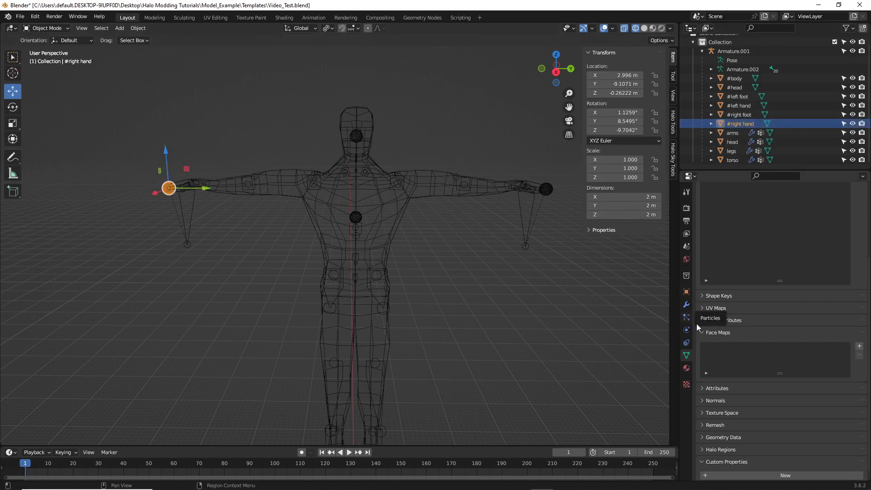
left_click(729, 449)
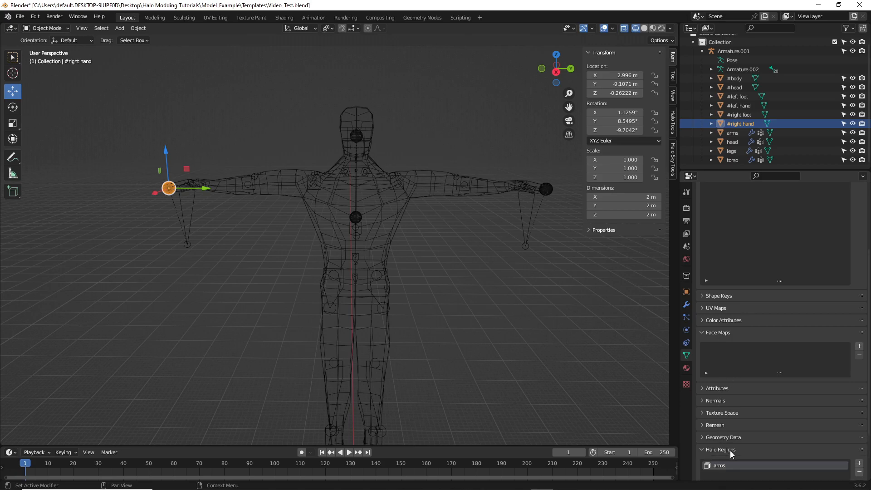
scroll(740, 430, "down", 1)
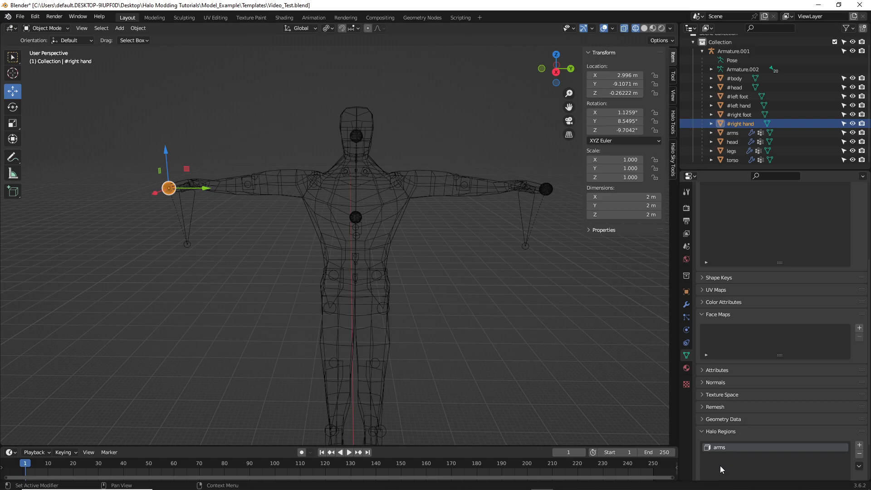
left_click(728, 116)
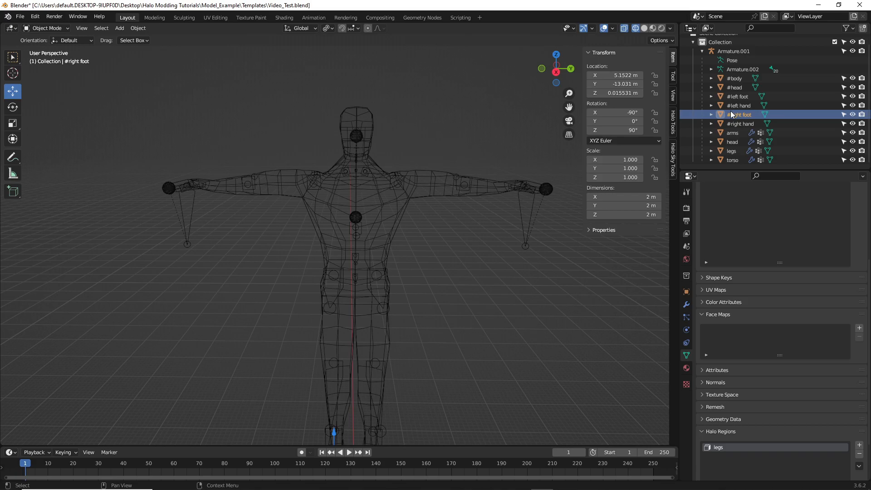
left_click(737, 106)
left_click(738, 97)
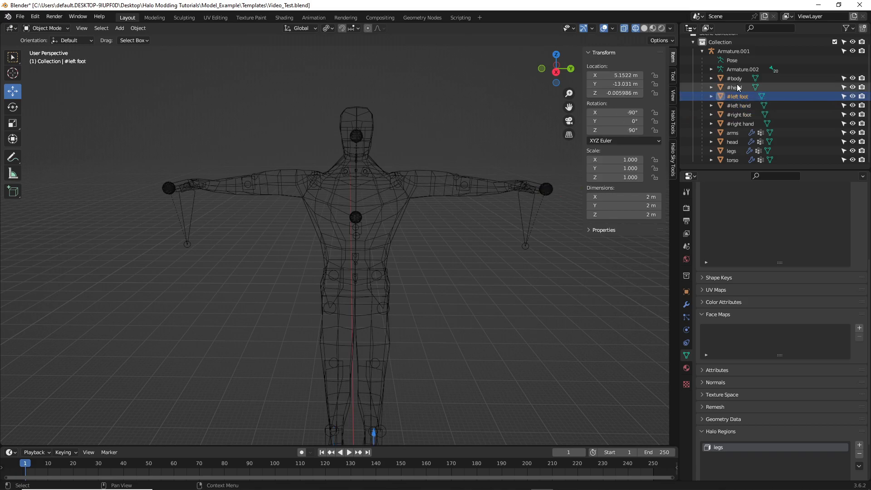
left_click(738, 87)
left_click(738, 78)
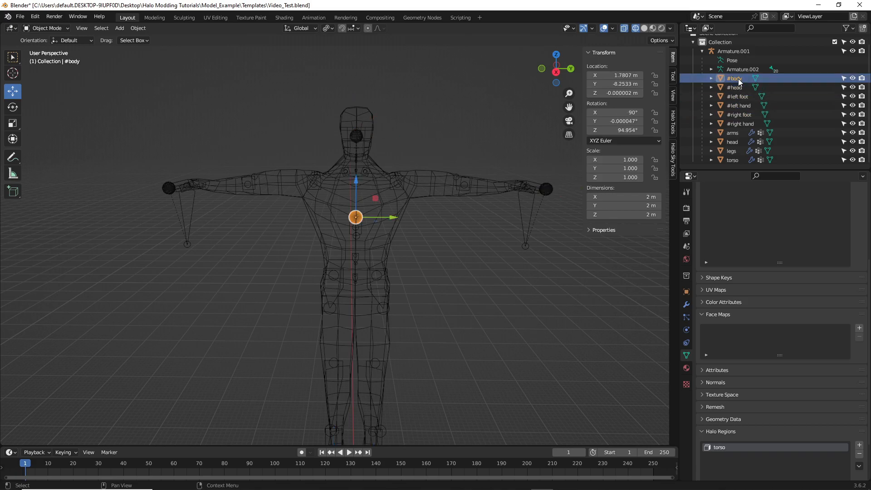
scroll(707, 127, "up", 1)
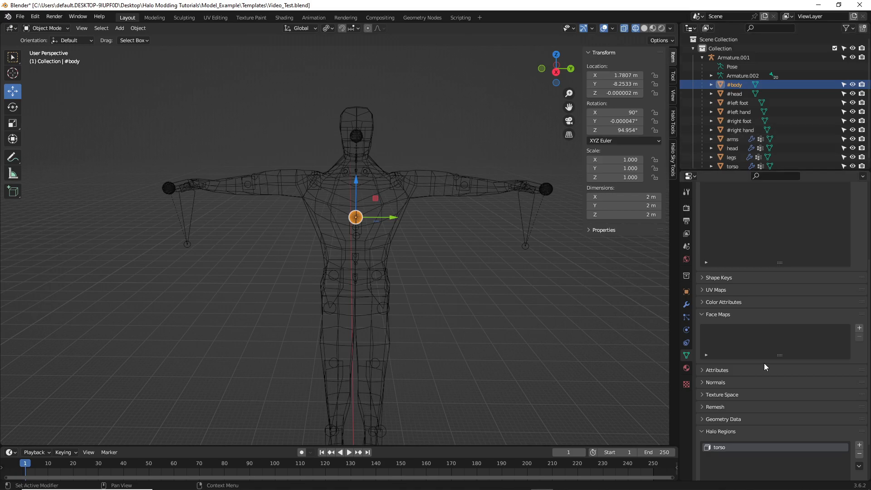
Recheck the marker objects' Halo Regions, compare them with the arms object's region list, and save the file
left_click(736, 92)
left_click(739, 104)
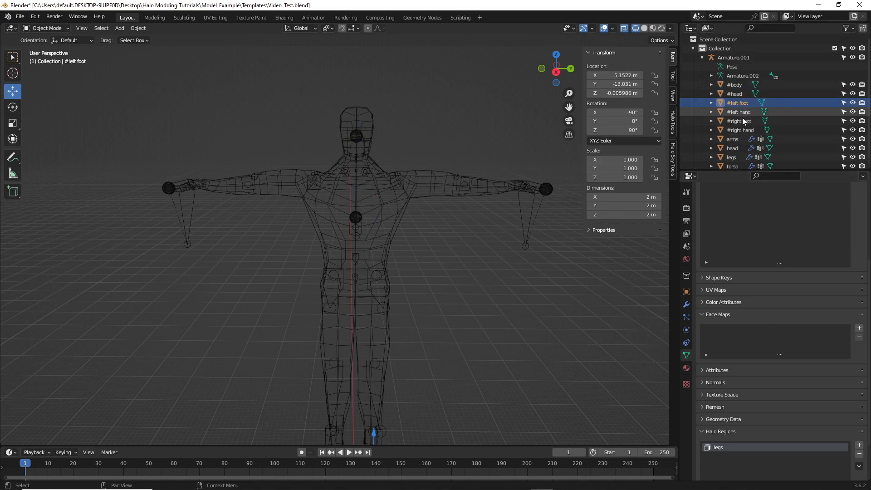
left_click(742, 119)
left_click(744, 130)
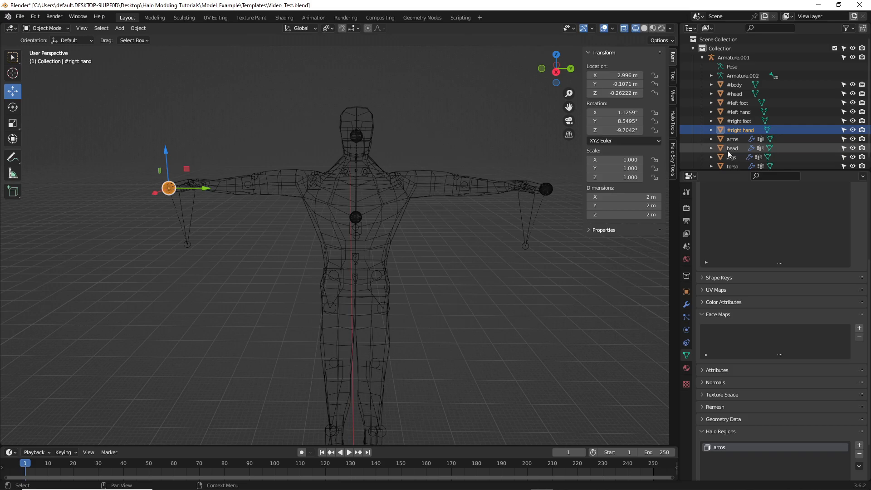
left_click(731, 139)
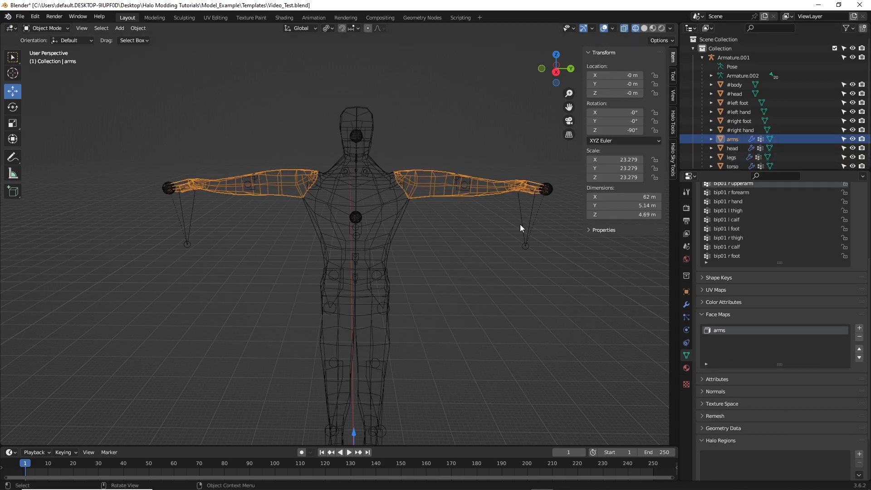
key("ctrl+s")
middle_click_drag(501, 288, 503, 257)
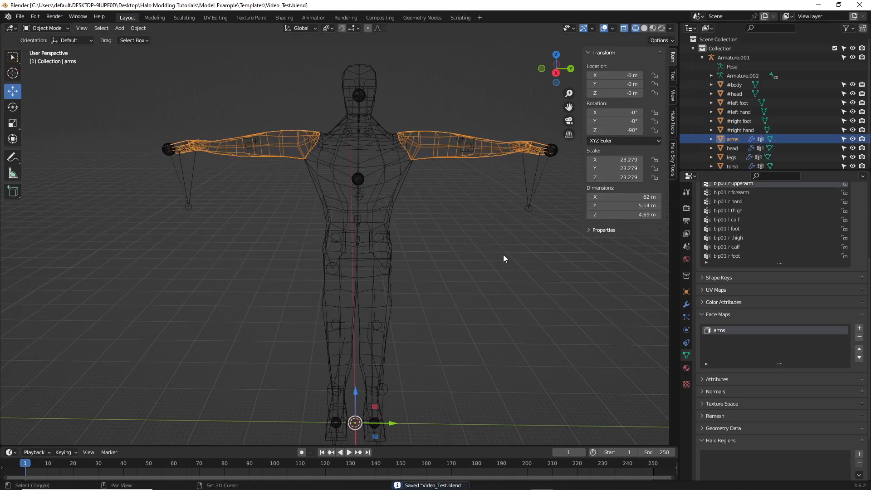
Convert the face maps of the arms, head, legs and torso objects to Halo regions, save the file and deselect everything
scroll(755, 154, "down", 1)
left_click(744, 160)
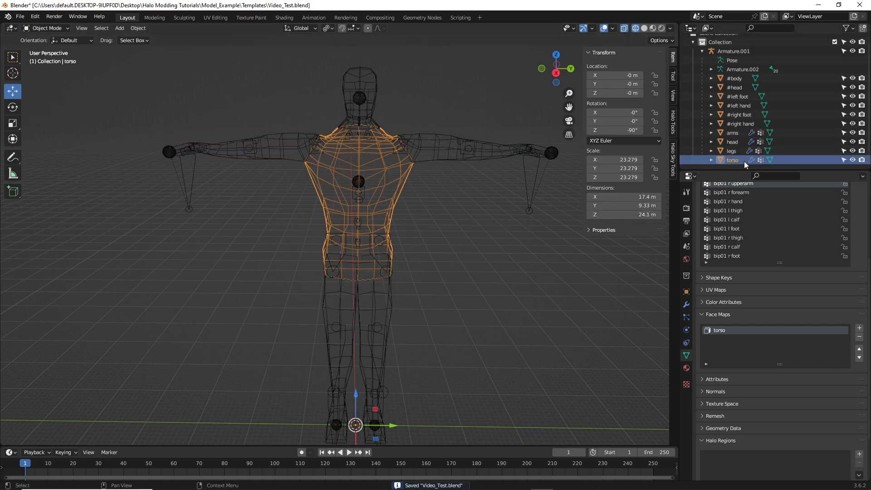
left_click(736, 137, "shift")
left_click(736, 136, "shift")
left_click(736, 137)
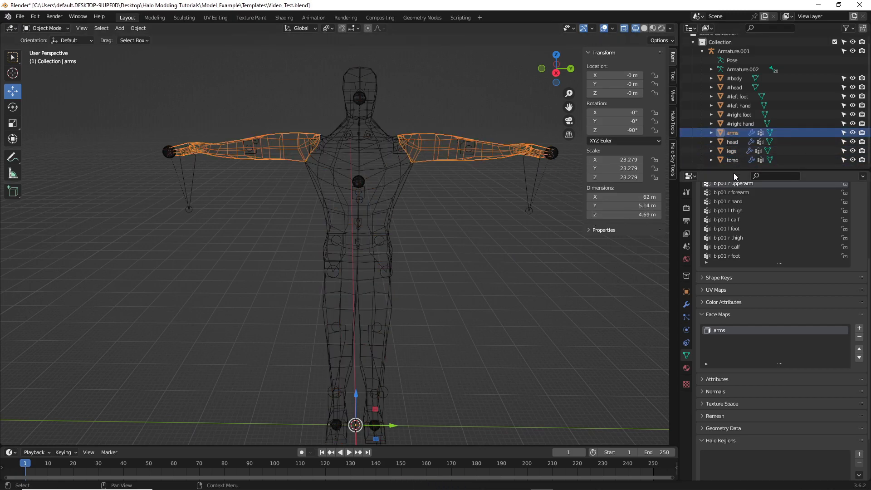
left_click(732, 160, "shift")
mouse_move(471, 238)
middle_mouse_down("shift")
mouse_move(454, 239)
mouse_move(469, 249)
middle_mouse_up("shift")
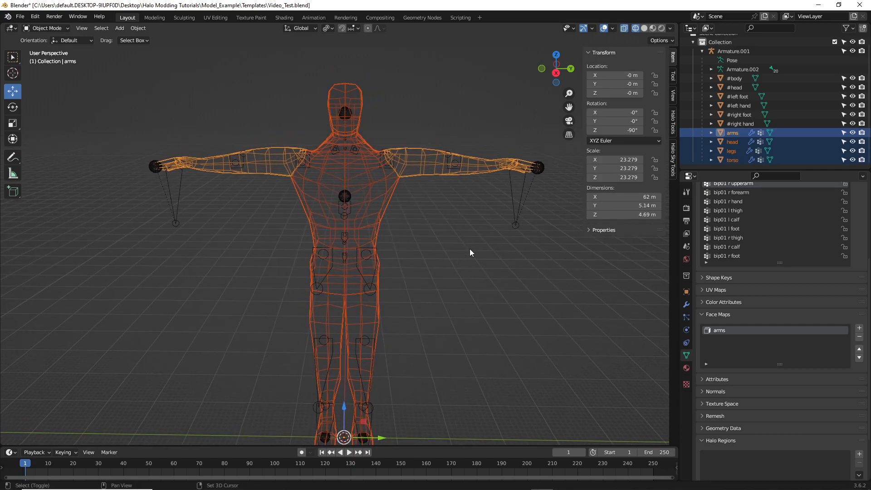
left_click(674, 131)
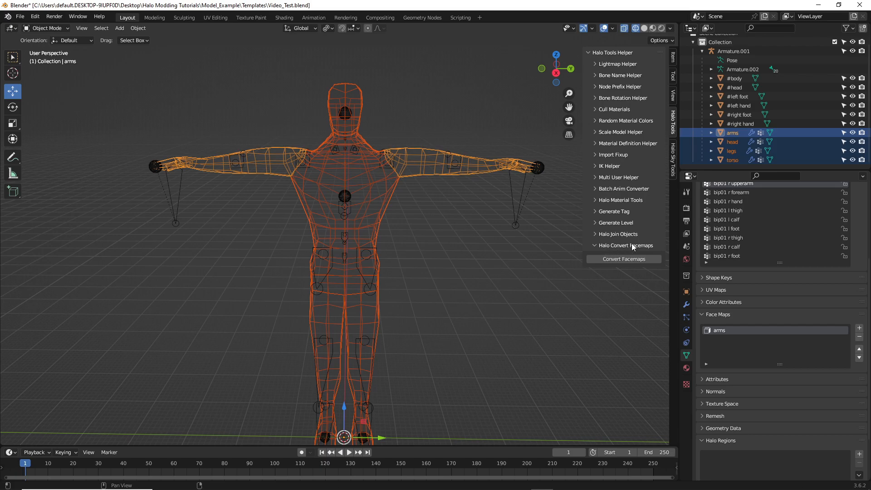
left_click(624, 257)
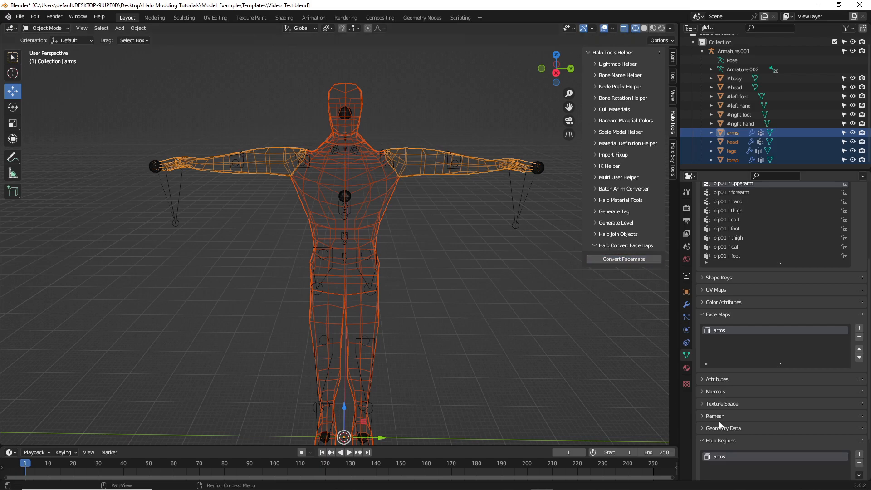
scroll(725, 411, "down", 2)
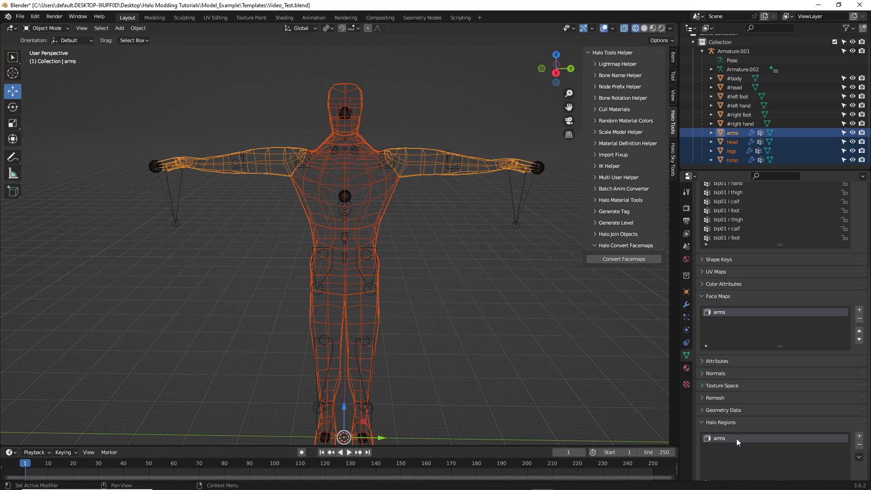
key("ctrl+s")
left_click(33, 29)
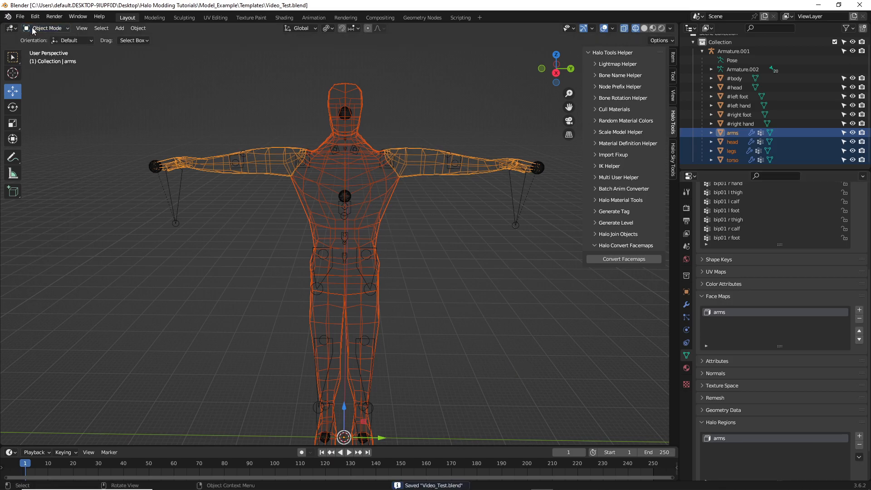
left_click(544, 292)
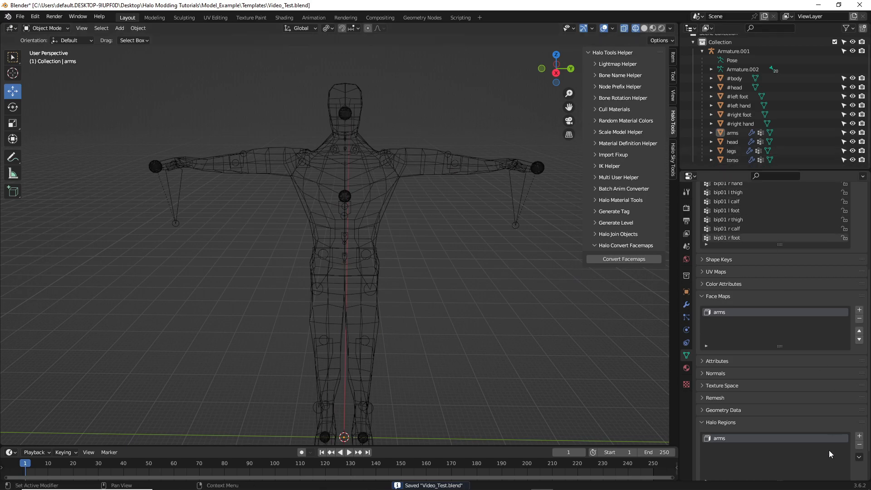
Test the arms Halo region in Edit Mode by repeatedly deselecting and selecting its faces
scroll(791, 416, "down", 2)
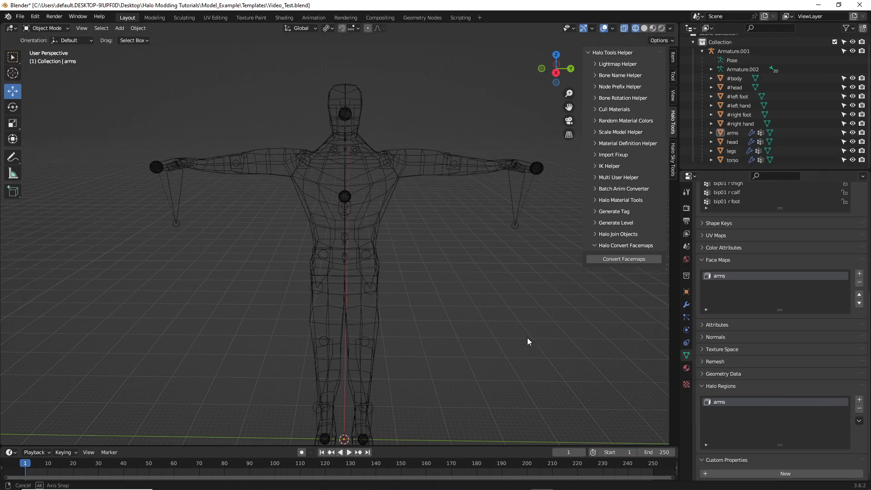
key("Tab")
scroll(763, 329, "down", 4)
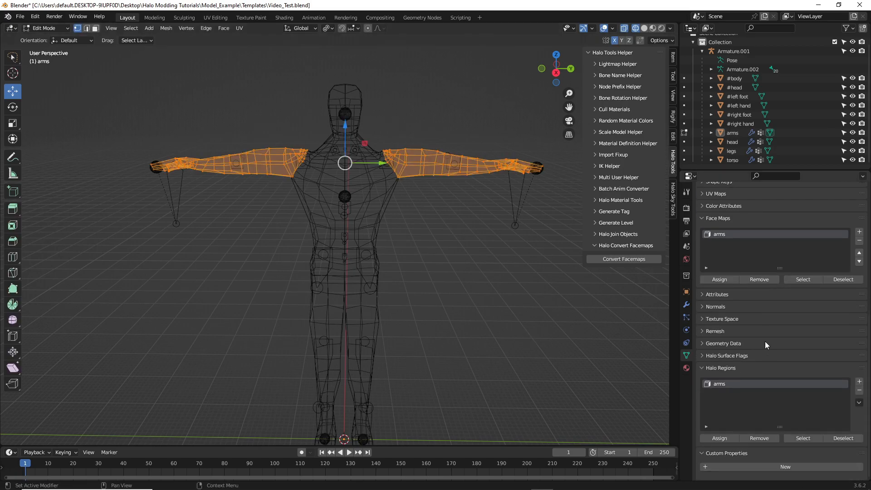
left_click(835, 436)
left_click(818, 439)
left_click(832, 437)
left_click(820, 438)
left_click(831, 438)
left_click(819, 438)
left_click(845, 439)
Return the arms object to Object Mode and save the file
mouse_move(376, 255)
middle_mouse_down()
mouse_move(396, 253)
mouse_move(382, 242)
middle_mouse_up()
left_click(44, 30)
left_click(42, 38)
middle_click_drag(437, 263, 457, 262)
key("ctrl+s")
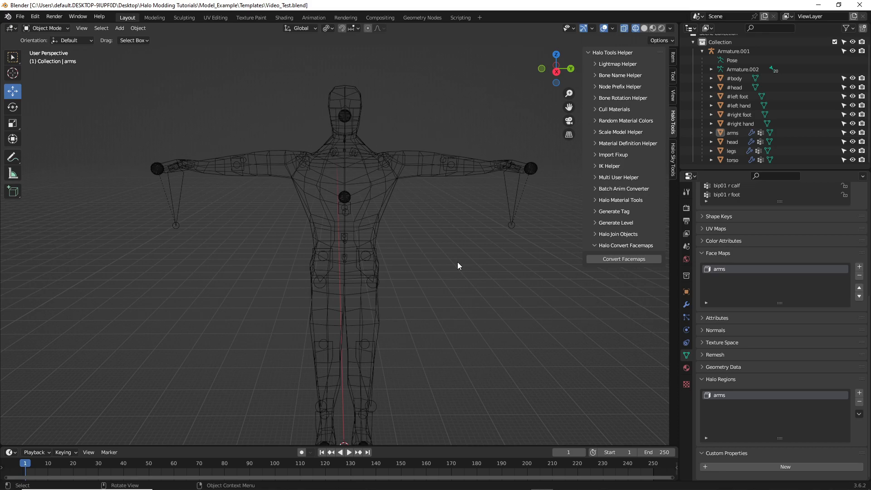
Review the Halo Regions of the arms, head, legs and torso objects one by one, and save the file
left_click(731, 134)
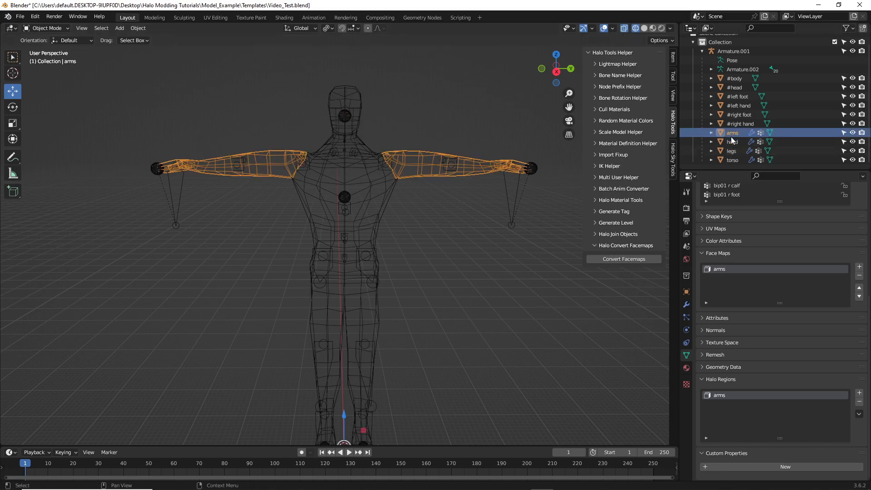
left_click(732, 142)
left_click(732, 150)
left_click(732, 160)
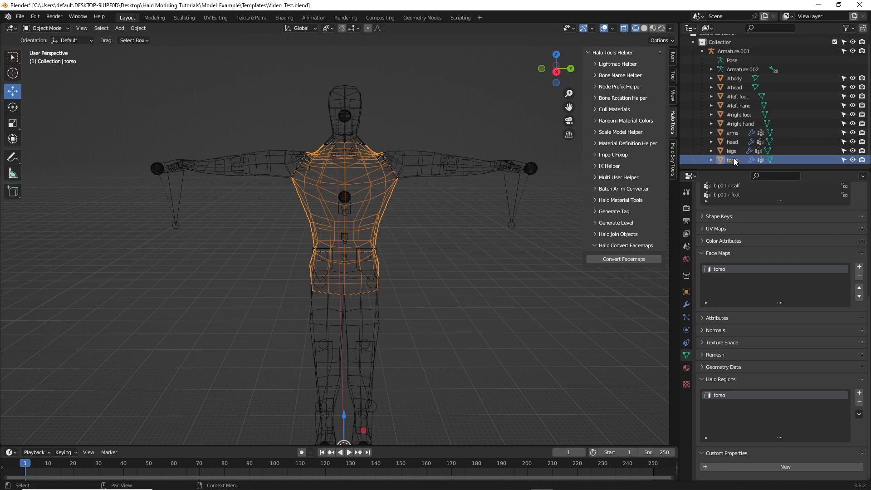
key("ctrl+s")
middle_click_drag(573, 237, 565, 247, "shift")
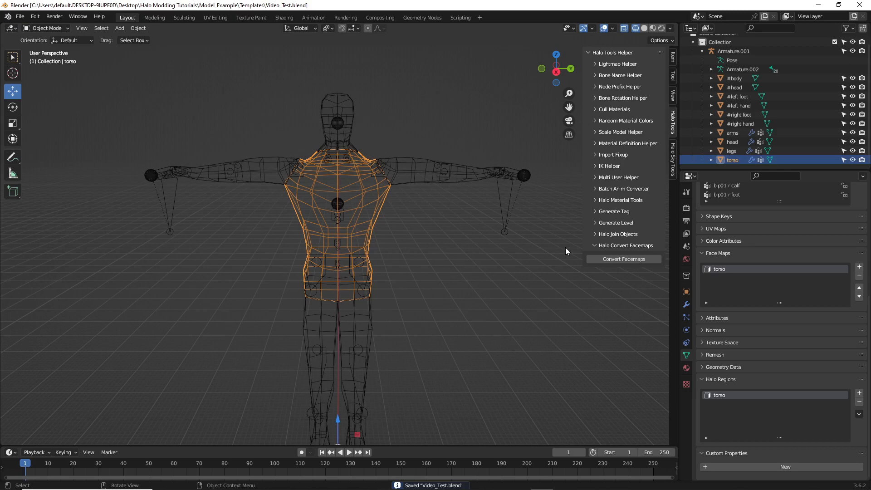
Collapse the Face Maps, Halo Regions and Vertex Groups sections of the torso's mesh data
left_click(721, 254)
left_click(727, 379)
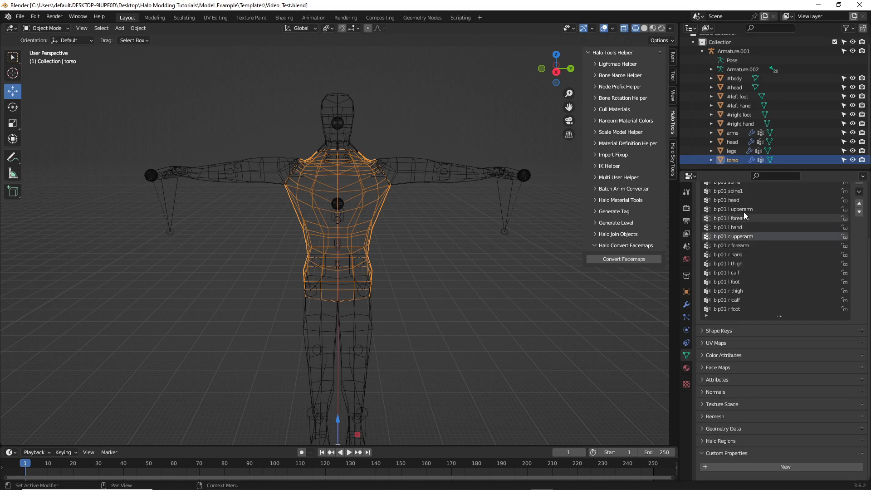
scroll(743, 211, "up", 5)
left_click(726, 207)
middle_click_drag(476, 248, 470, 248)
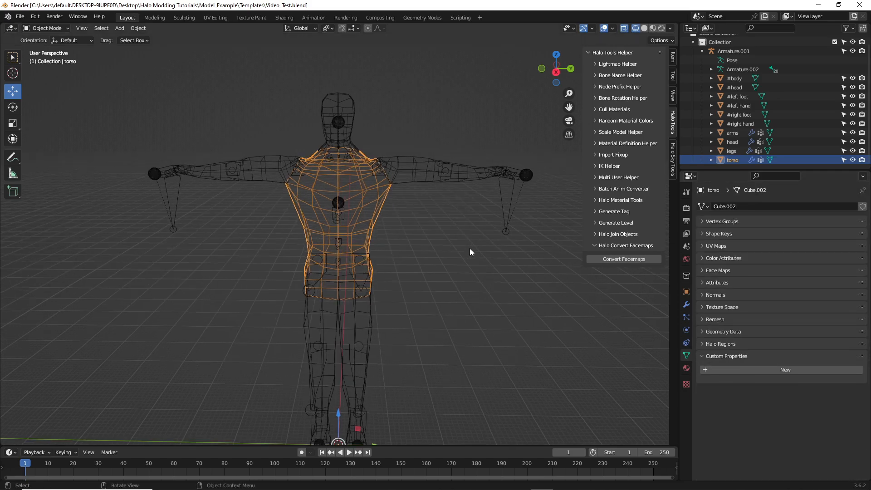
Deselect the torso, keep Object Mode active and save the file
left_click(469, 249)
left_click(59, 31)
left_click(60, 38)
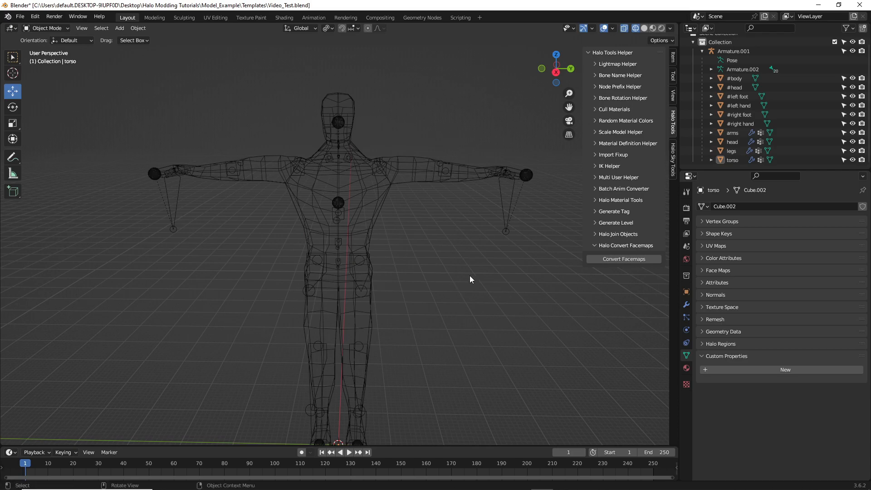
key("ctrl+s")
middle_click_drag(469, 276, 473, 285, "shift")
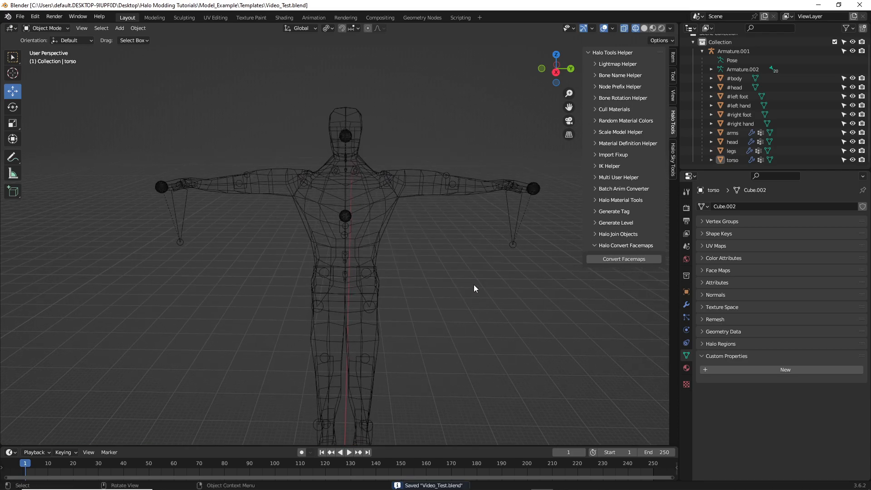
mouse_move(475, 290)
middle_mouse_down()
mouse_move(475, 298)
mouse_move(473, 289)
middle_mouse_up()
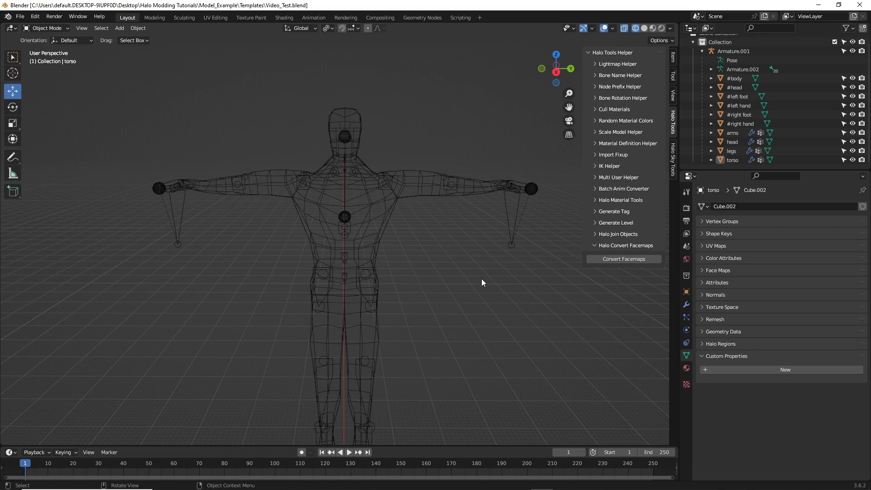
Join the head, legs and torso objects into the arms object, deselect the result and save the file
left_click(728, 135)
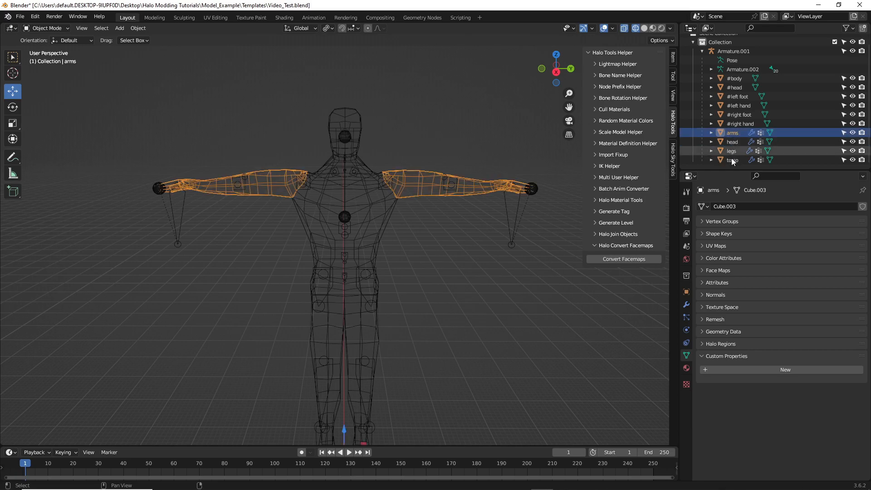
left_click(731, 158, "shift")
middle_click_drag(506, 237, 505, 240)
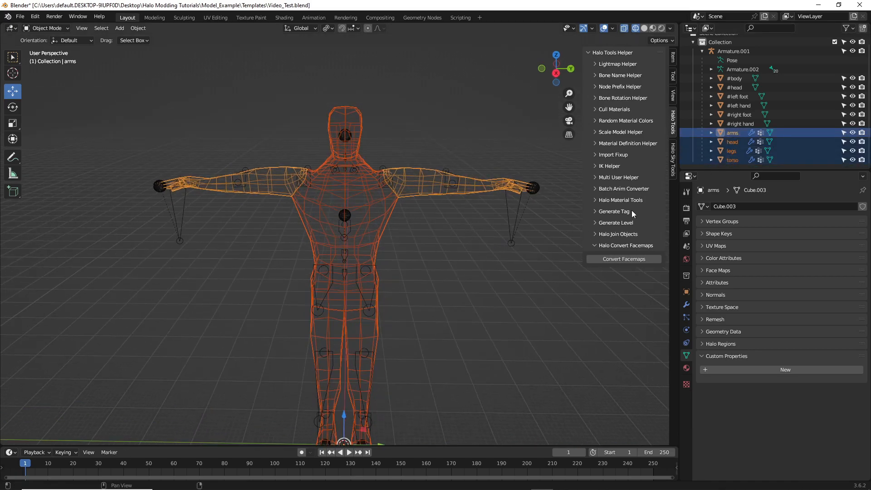
key("ctrl+j")
left_click_drag(448, 279, 469, 272)
key("ctrl+s")
Select the joined arms object and expand its Halo Regions to examine the combined region list
left_click(710, 138)
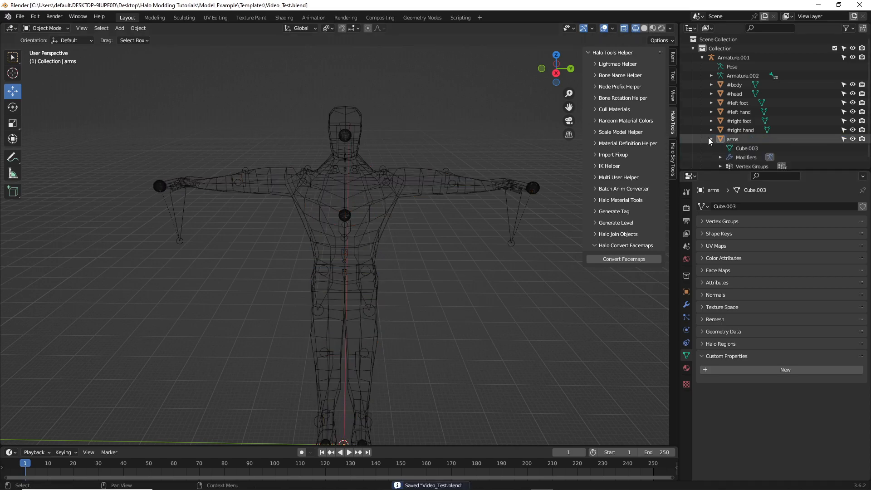
left_click(731, 141)
scroll(758, 139, "down", 1)
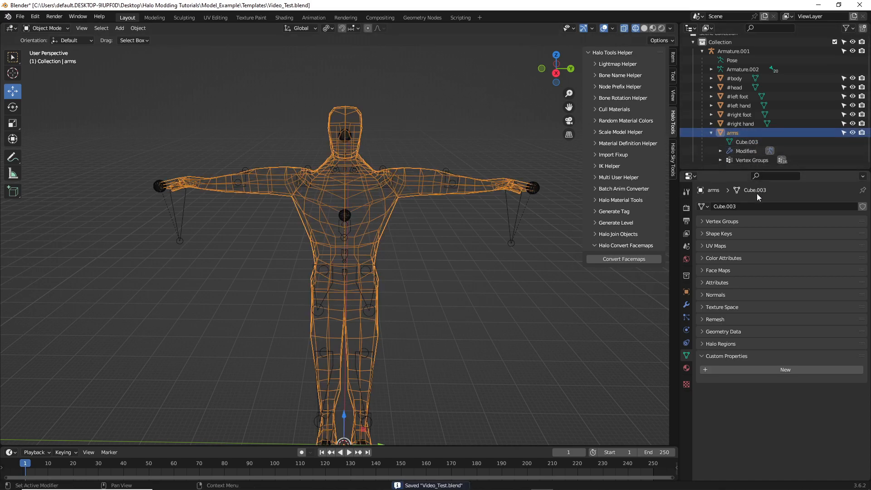
left_click(726, 345)
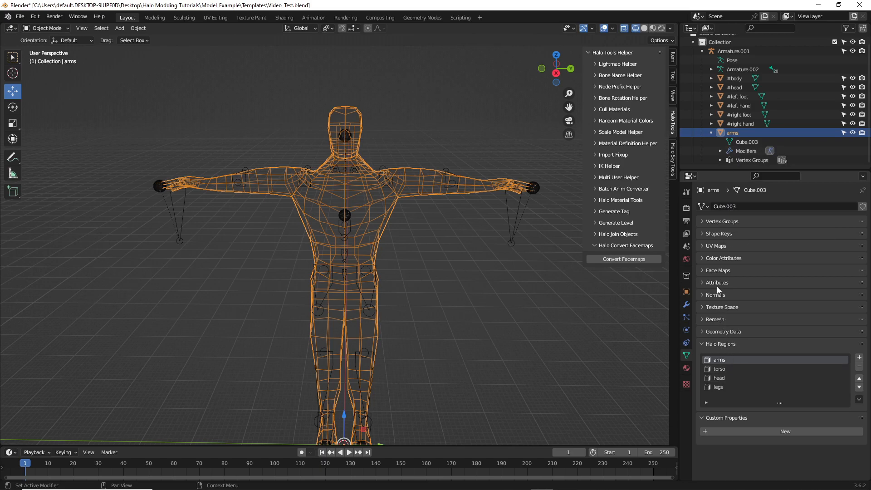
Check the joined arms object's Face Maps list, collapse it, deselect the object and save the file
left_click(715, 271)
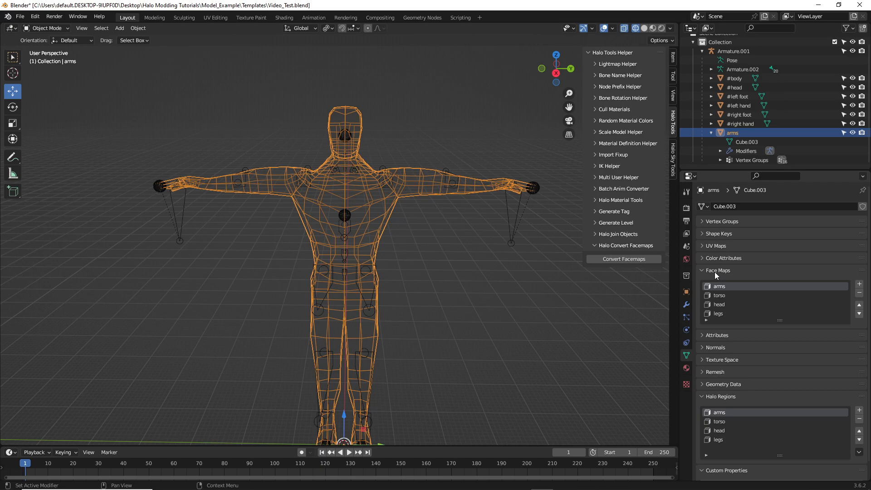
left_click(720, 271)
middle_click_drag(512, 296, 508, 290)
left_click(509, 289)
key("ctrl+s")
middle_click_drag(445, 244, 439, 229, "shift")
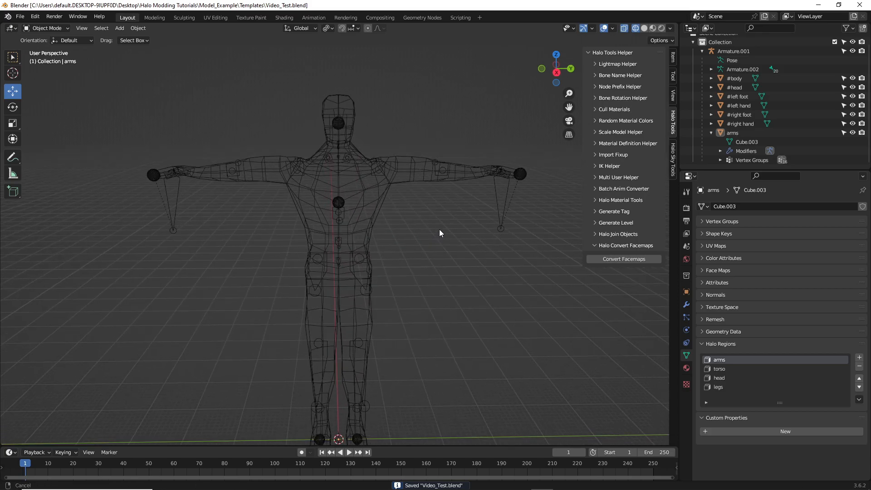
mouse_move(469, 114)
middle_mouse_down()
mouse_move(522, 124)
mouse_move(481, 107)
middle_mouse_up()
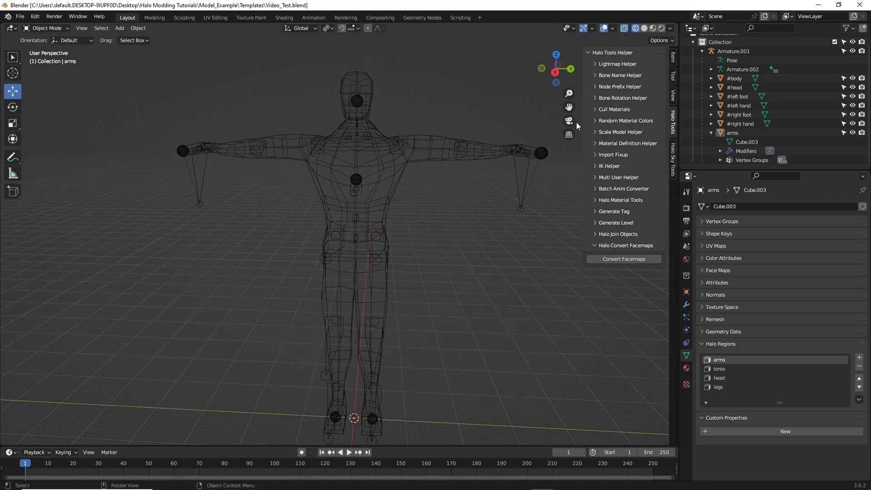
Switch the viewport to solid shading, leave the joined arms object deselected and save the file
left_click(732, 132)
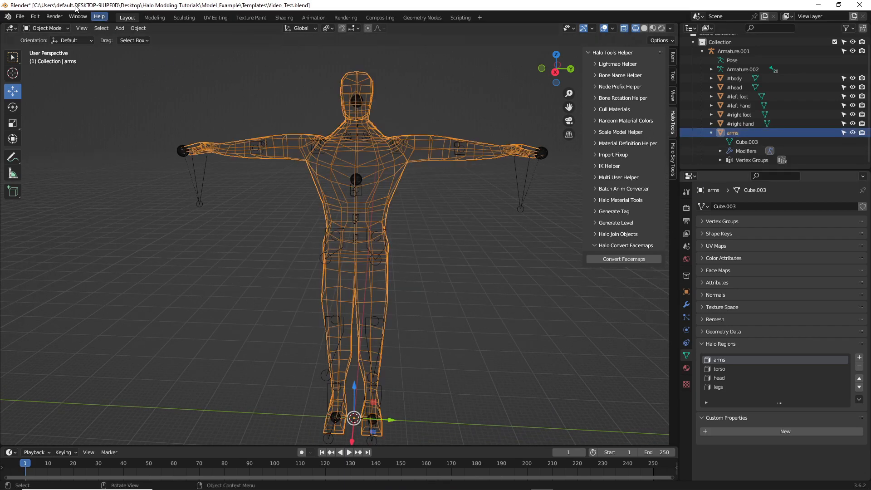
left_click(644, 28)
left_click(483, 233)
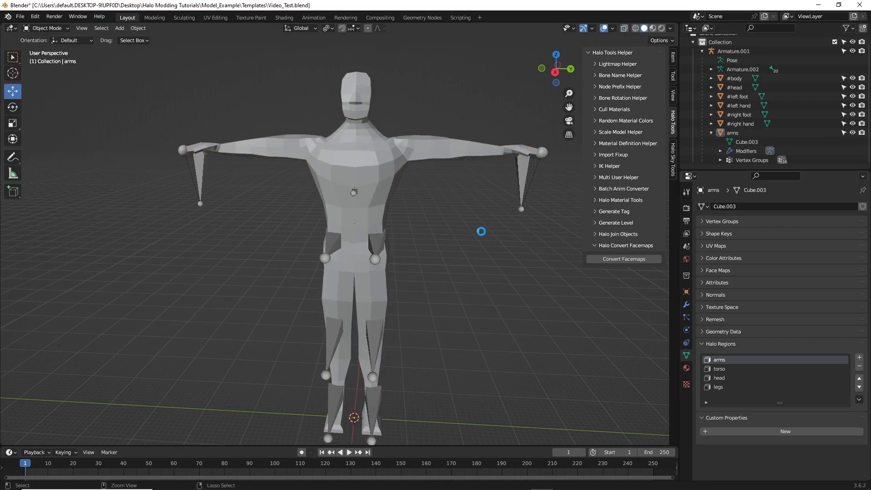
key("ctrl+s")
mouse_move(437, 248)
middle_mouse_down("shift")
mouse_move(456, 236)
mouse_move(433, 255)
middle_mouse_up("shift")
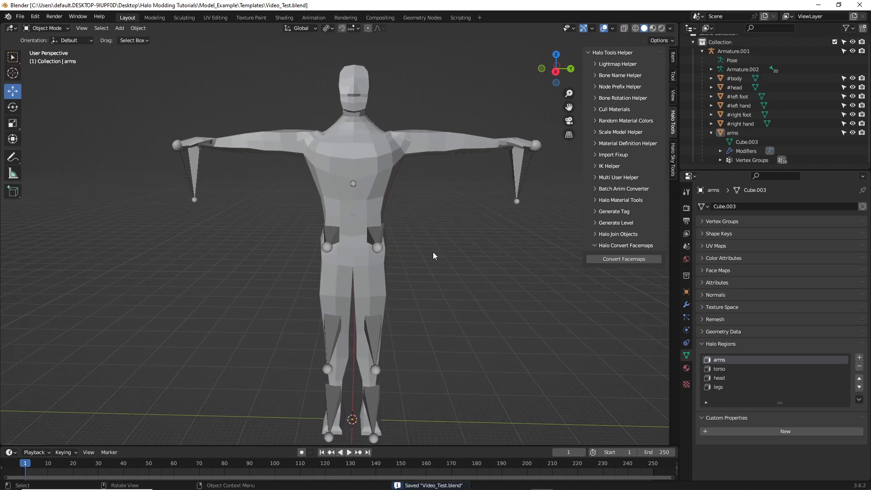
Minimize Blender, open the Halo Modding Tutorials folder in File Explorer and browse to the characters folder inside Halo Custom Edition's data folder
left_click(819, 6)
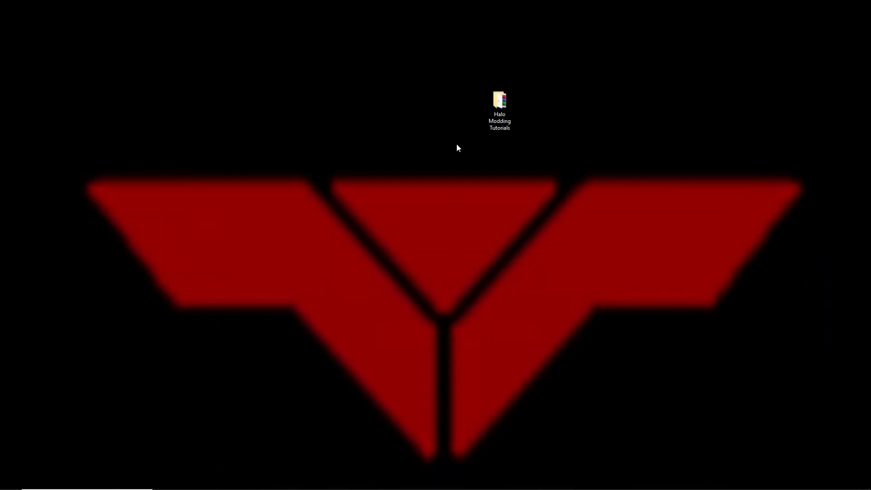
double_click(500, 102)
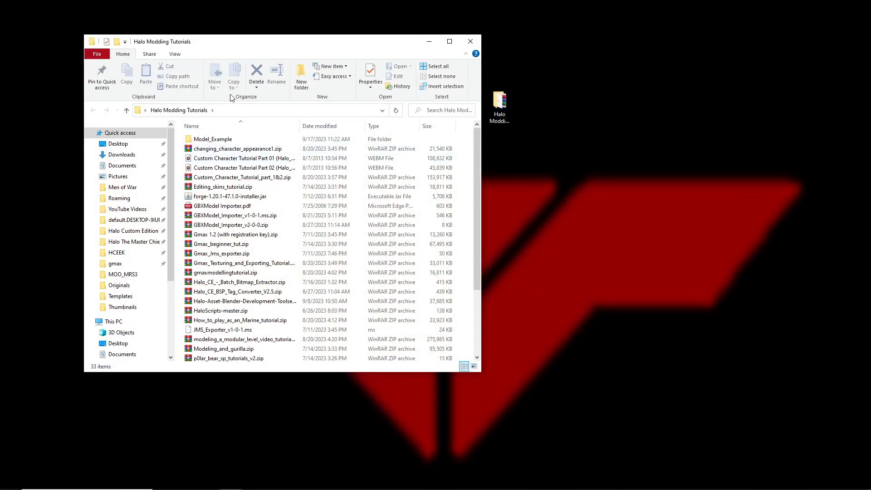
left_click_drag(258, 46, 340, 50)
left_click(223, 239)
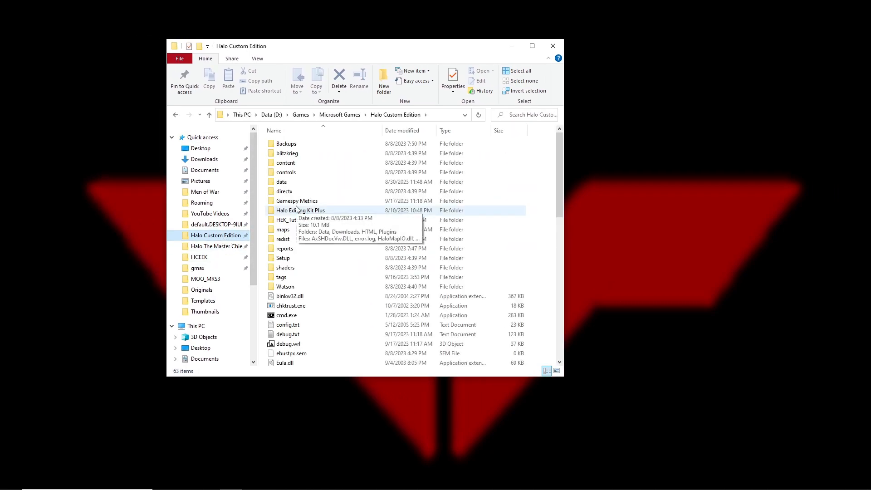
double_click(306, 183)
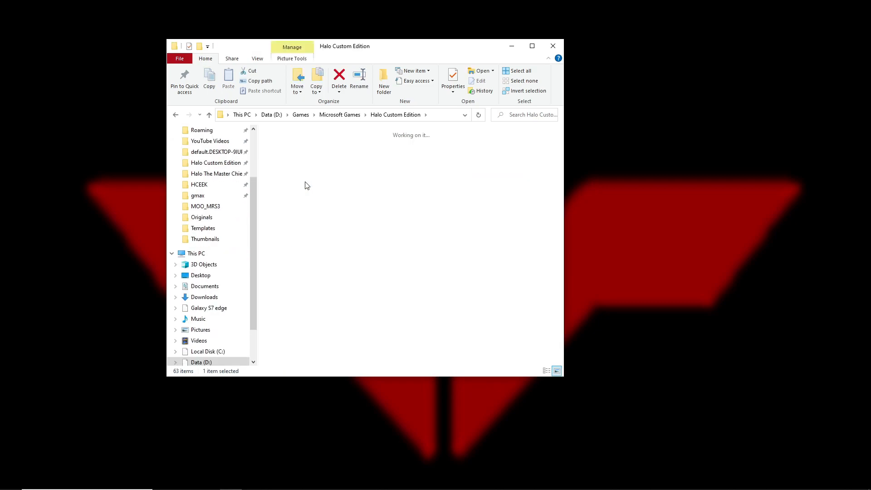
left_click(298, 160)
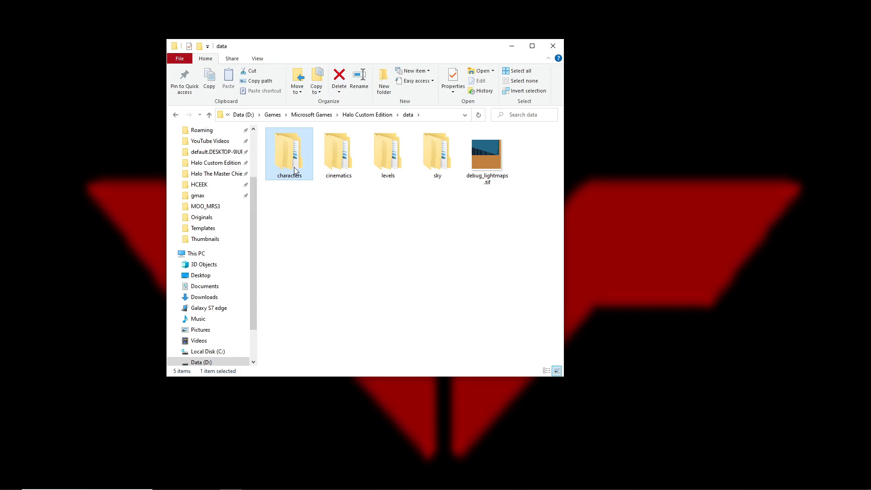
double_click(294, 170)
Create a new folder named video inside the characters folder
right_click(310, 207)
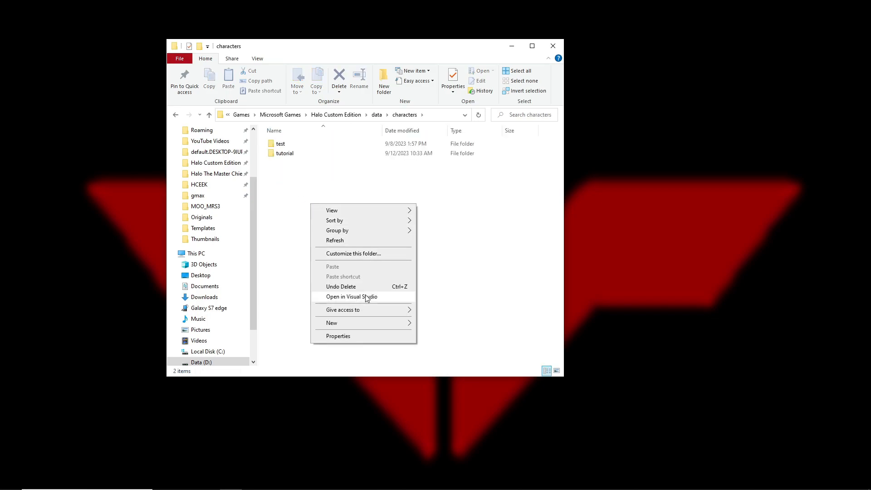
mouse_move(356, 324)
left_click(434, 325)
type("video")
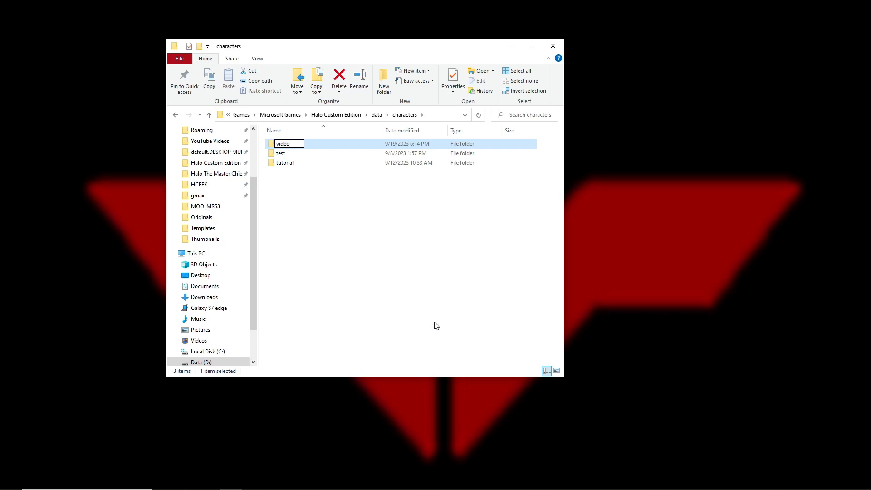
left_click(318, 286)
left_click(308, 193)
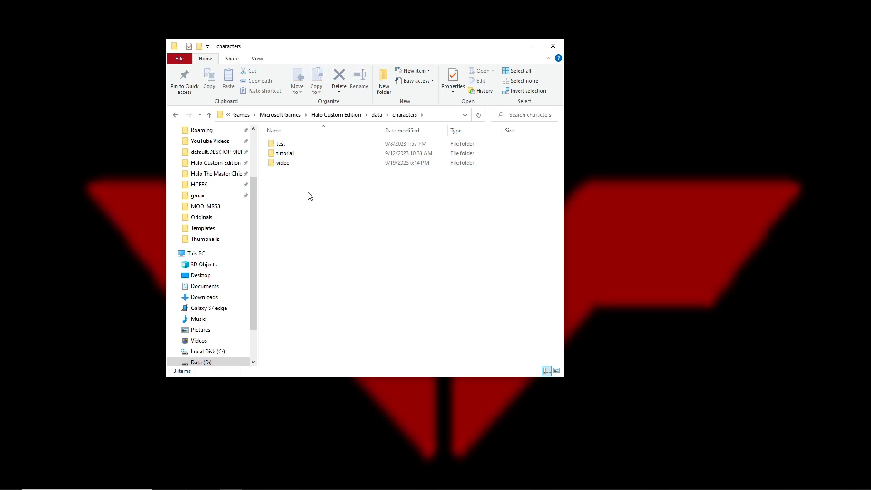
Create a new folder named bitmaps inside the video folder
double_click(294, 164)
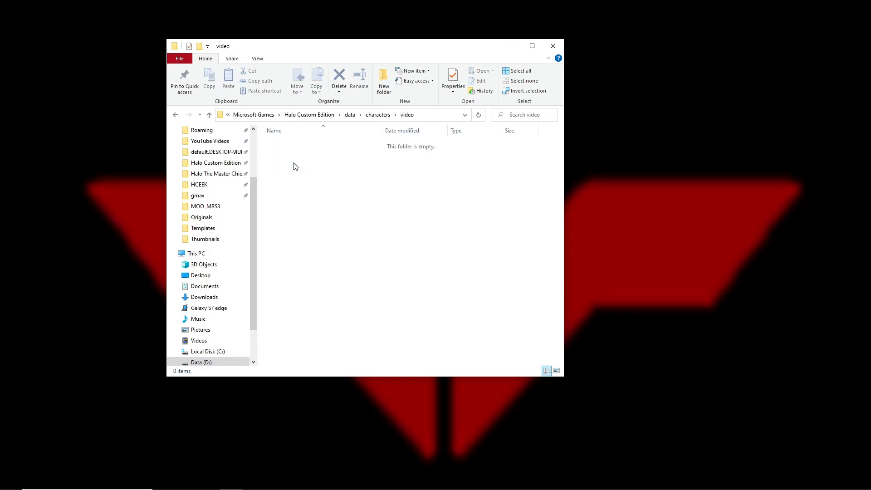
right_click(315, 185)
mouse_move(344, 300)
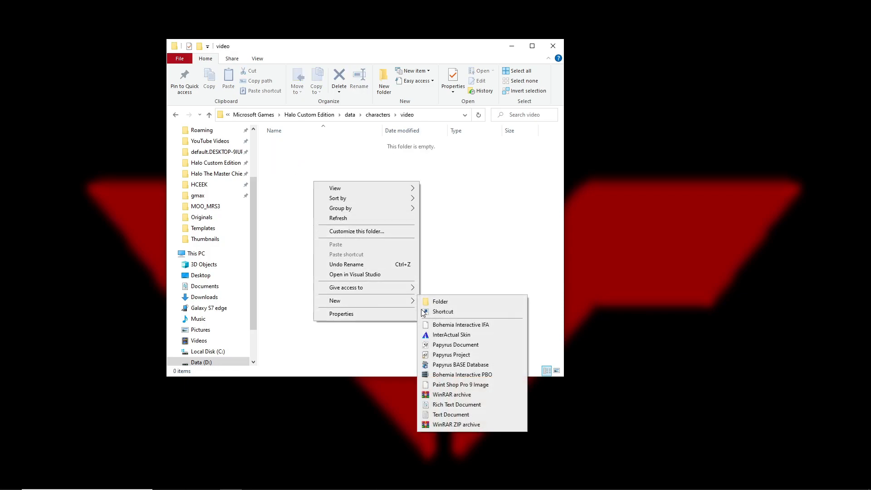
left_click(439, 302)
type("bitmaps")
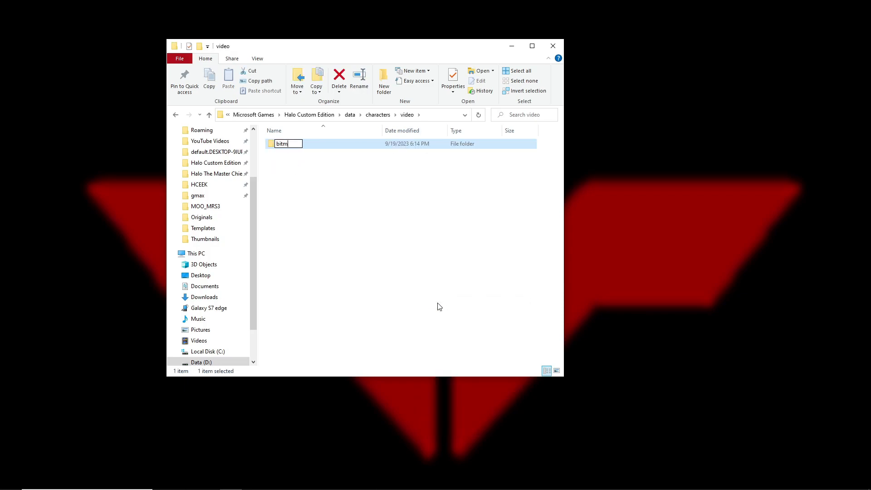
key("Return")
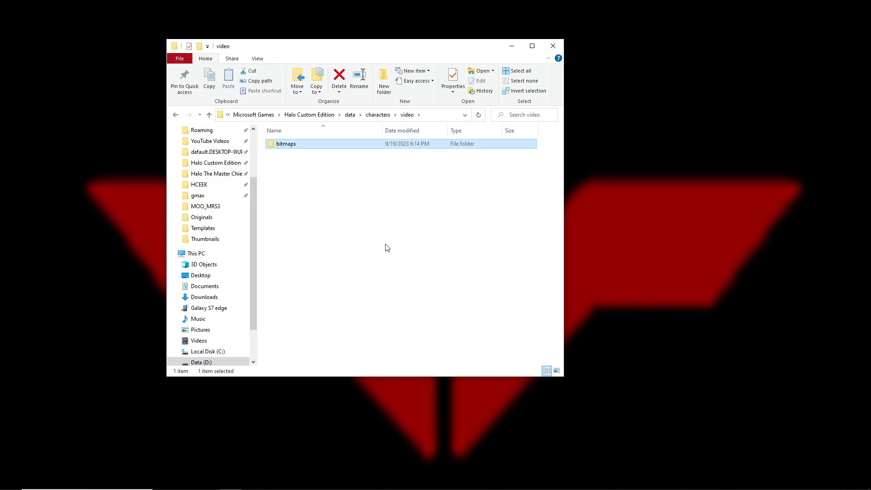
left_click(369, 241)
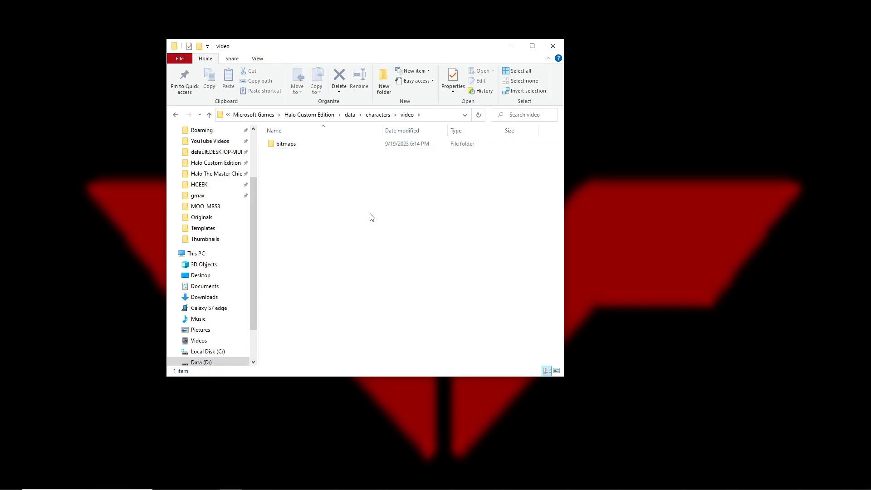
Open the bitmaps folder and paste the copied image armacham_1.png into it
double_click(301, 145)
left_click_drag(383, 52, 514, 34)
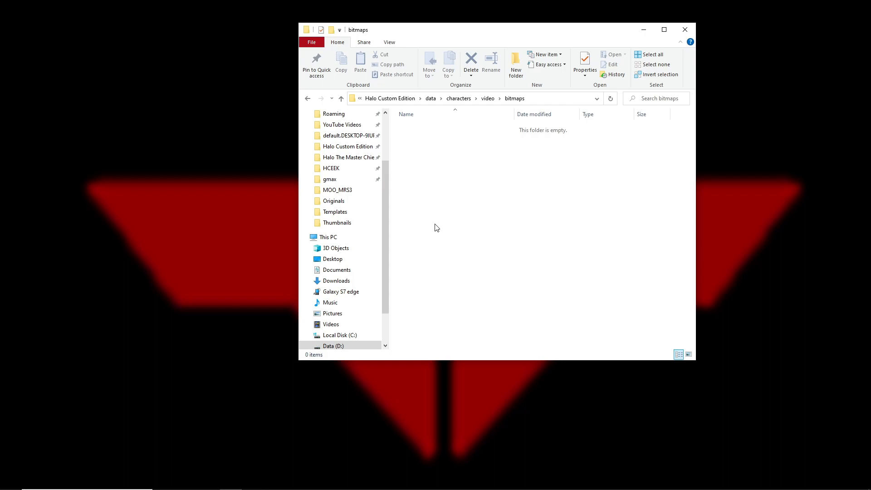
key("ctrl+v")
left_click(481, 216)
Open armacham_1.png in paint.net, dismiss the update offer and resize the image to 1024 × 1024 pixels
left_click(430, 129)
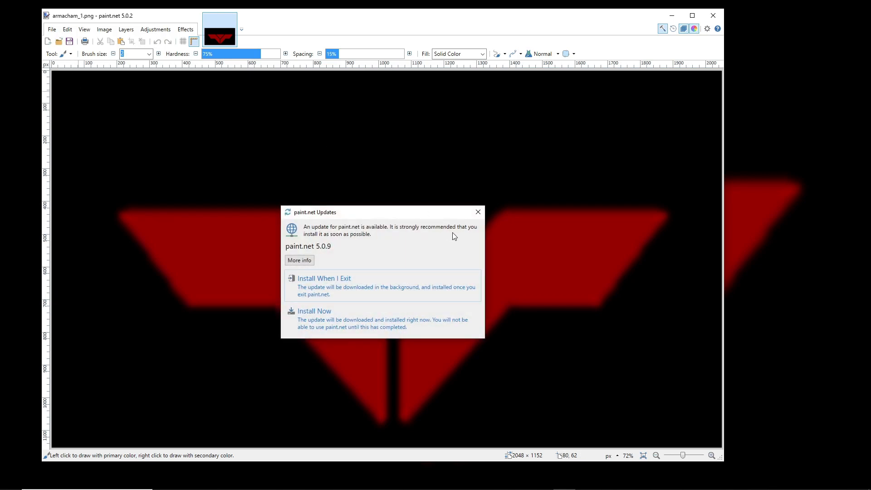
left_click(476, 213)
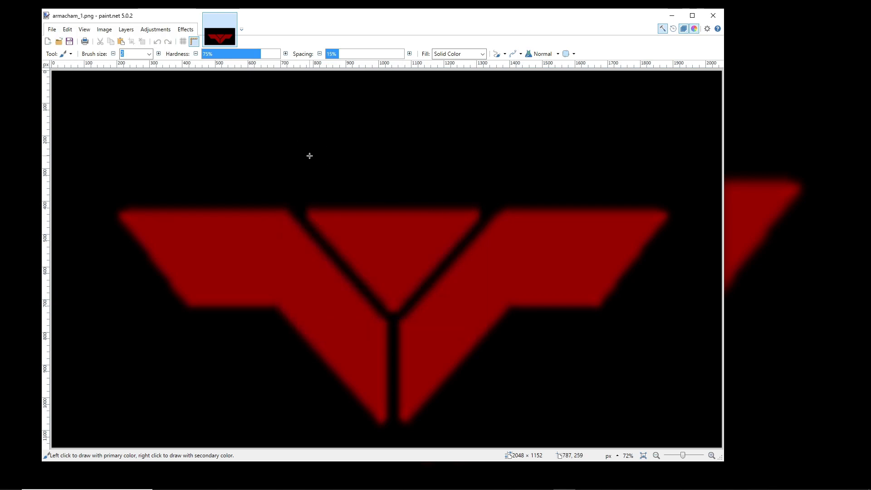
left_click(104, 29)
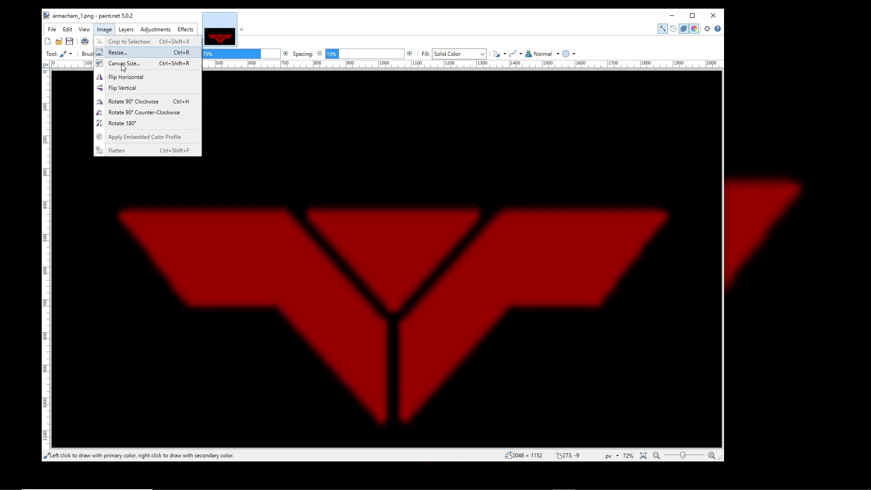
left_click(116, 51)
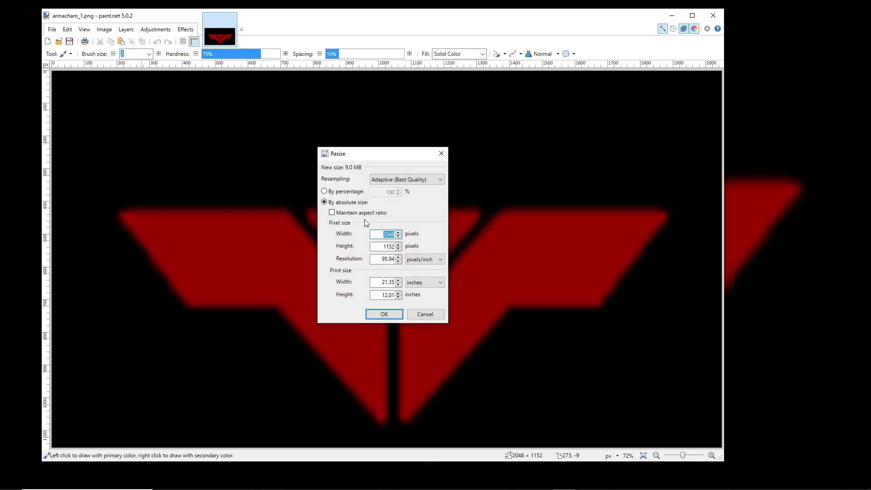
type("1024")
key("Tab")
type("1024")
left_click(383, 313)
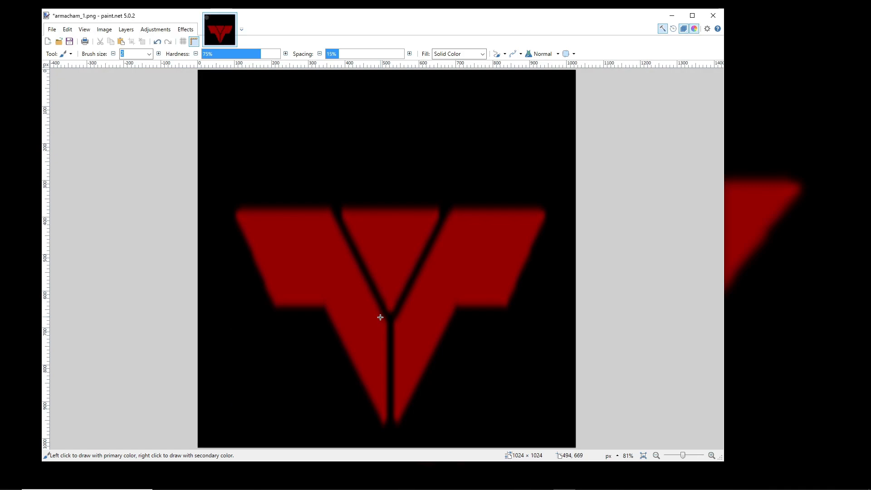
scroll(377, 252, "down", 2, "ctrl")
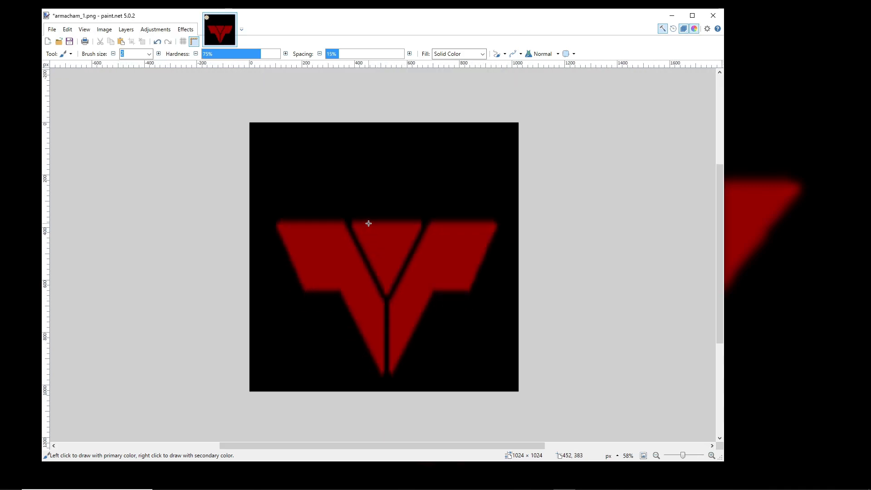
scroll(368, 223, "up", 1, "ctrl")
Save the resized image as a TIFF file named armacham.tiff in the bitmaps folder, accepting the save settings
left_click(52, 29)
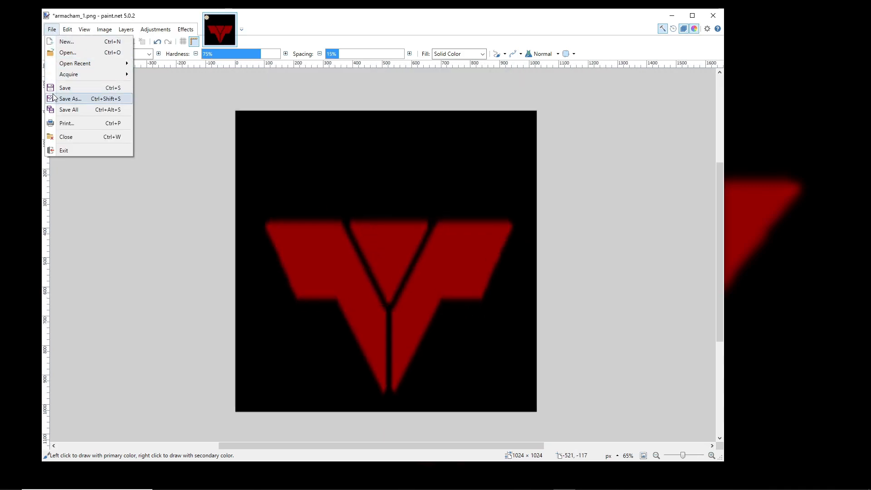
left_click(68, 99)
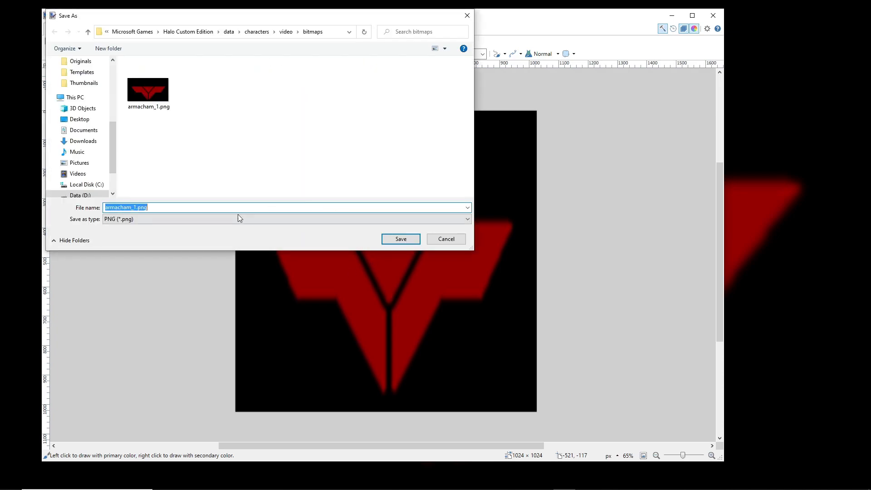
left_click(199, 219)
left_click(131, 255)
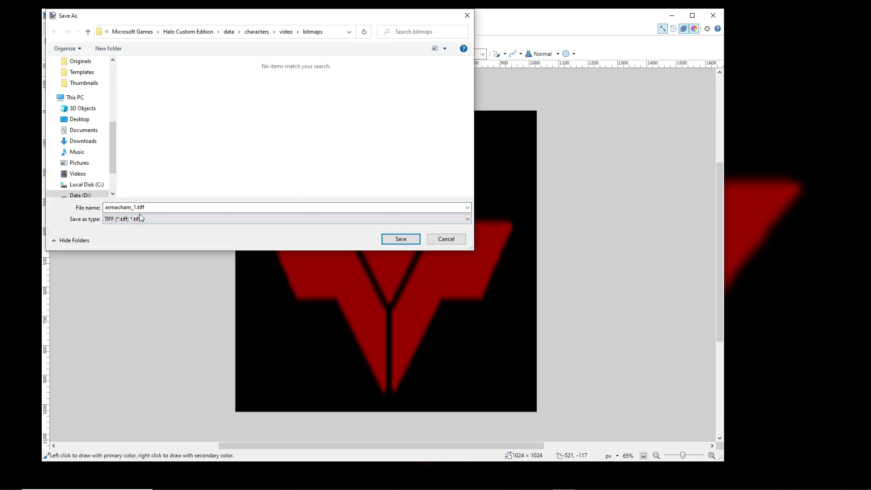
double_click(131, 207)
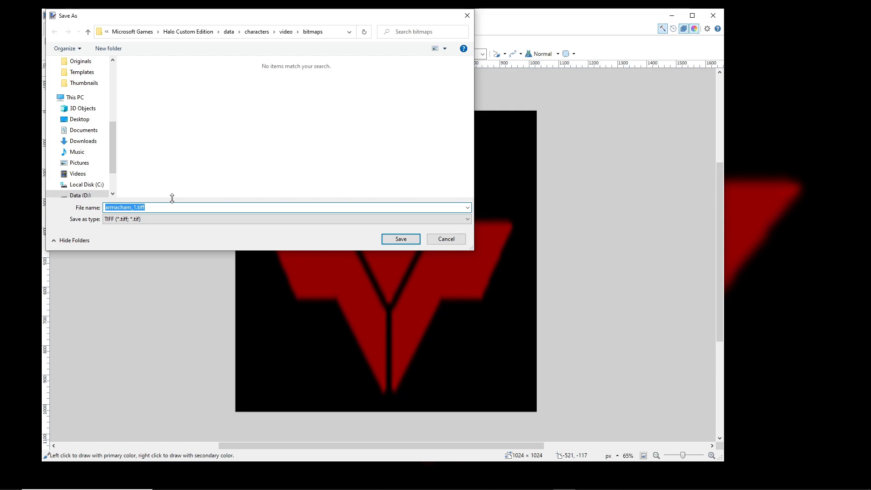
left_click(136, 207)
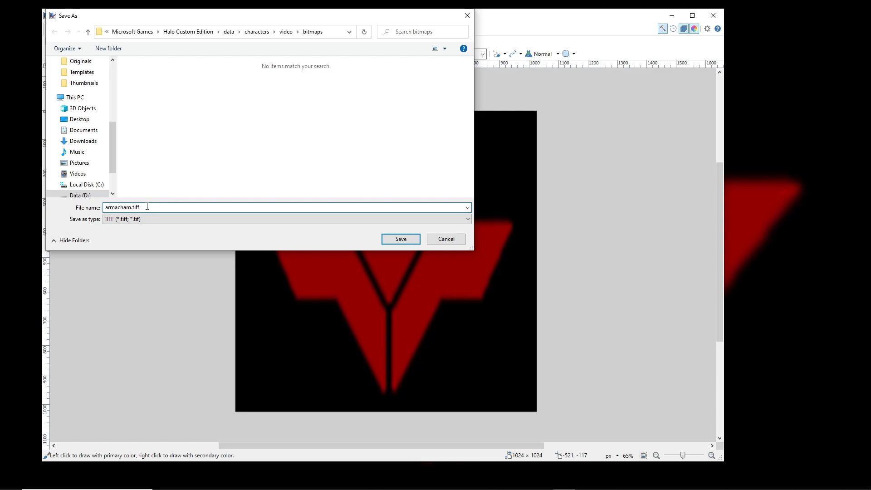
key("Return")
left_click(335, 294)
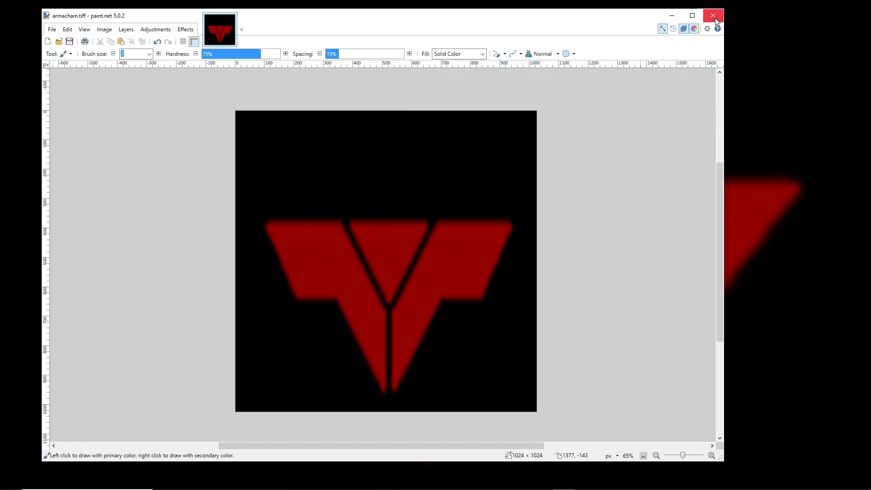
Close paint.net and check armacham.tiff in the bitmaps folder in File Explorer, leaving it deselected
left_click(715, 16)
left_click(421, 128)
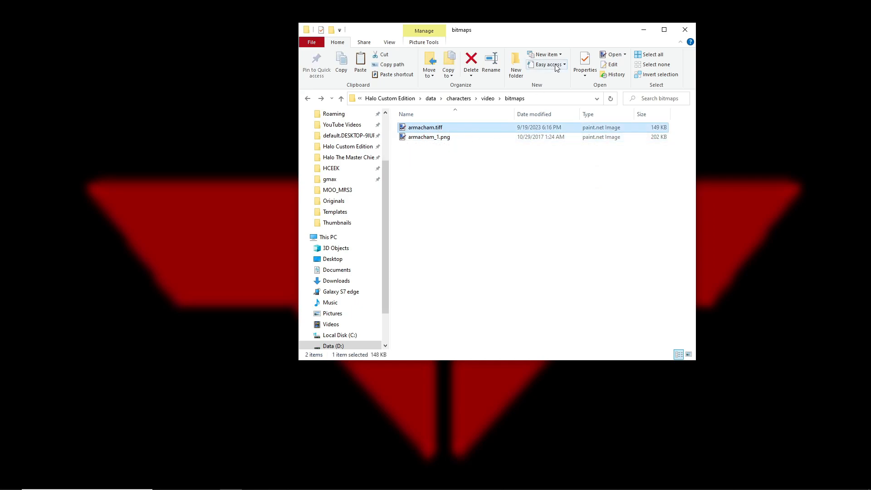
left_click_drag(560, 29, 386, 40)
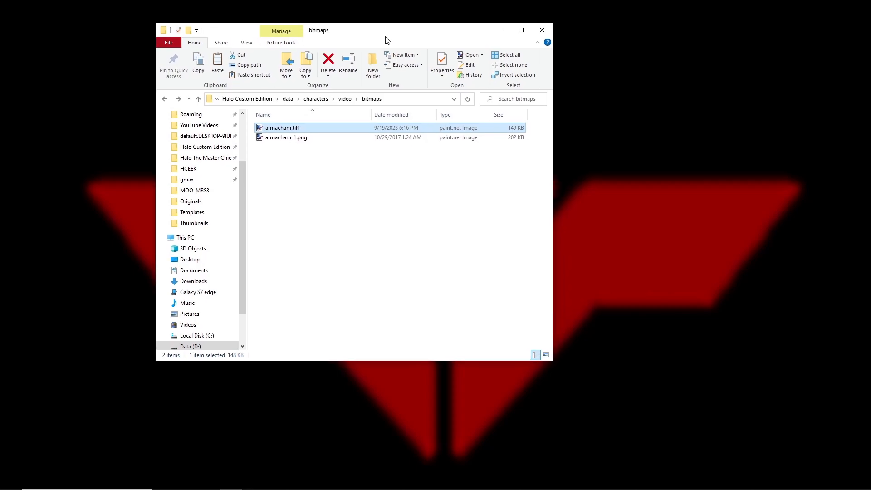
left_click(319, 222)
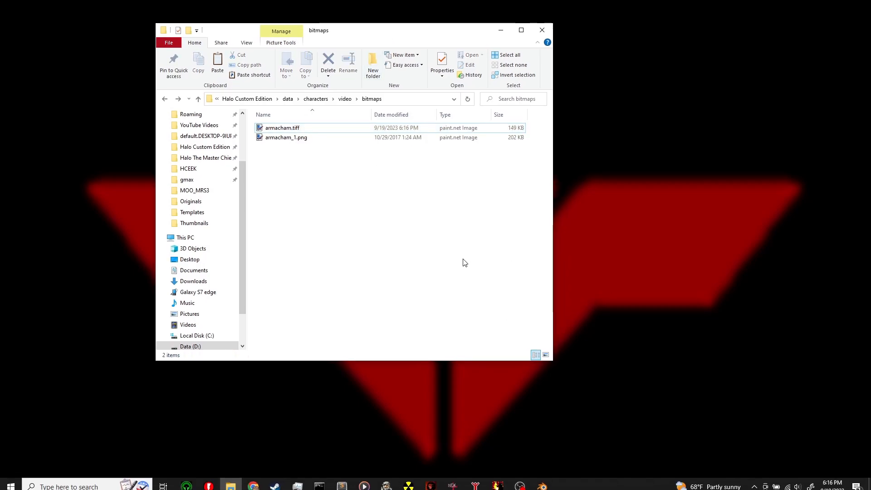
Switch to Blender and create a new material named armacham on the arms object
key("alt+Tab")
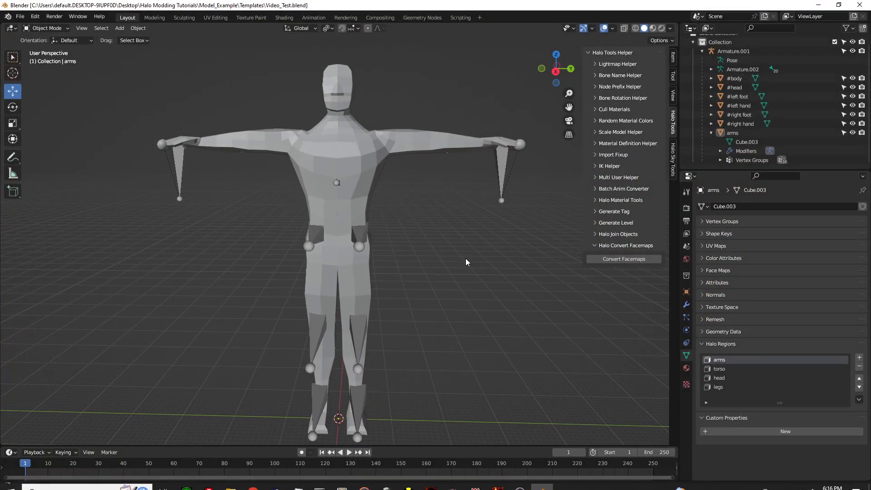
left_click(732, 133)
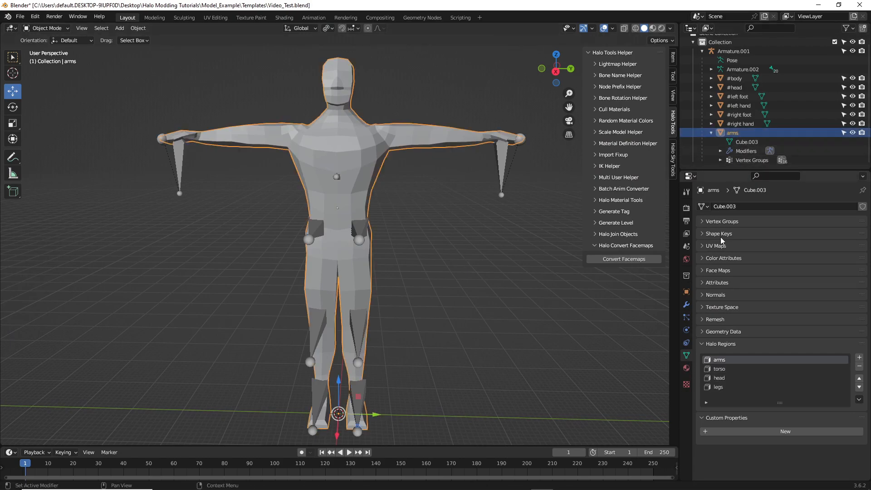
left_click(686, 369)
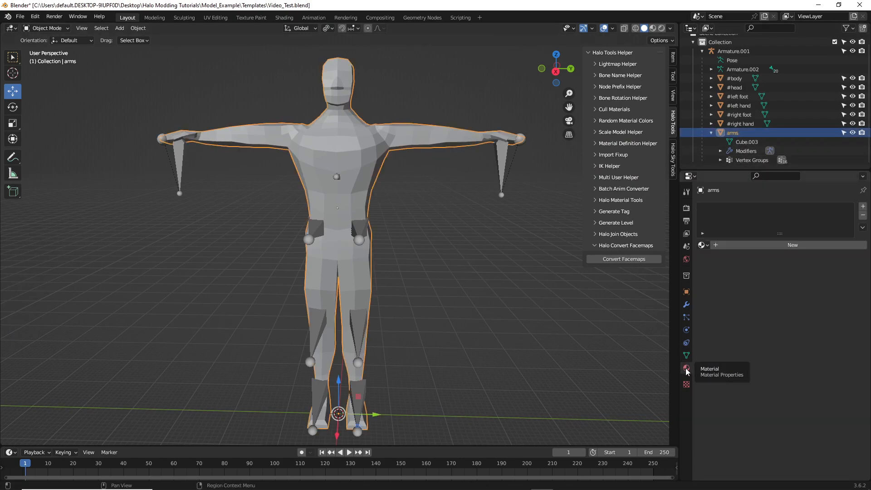
left_click(780, 247)
left_click(758, 244)
left_click(758, 245)
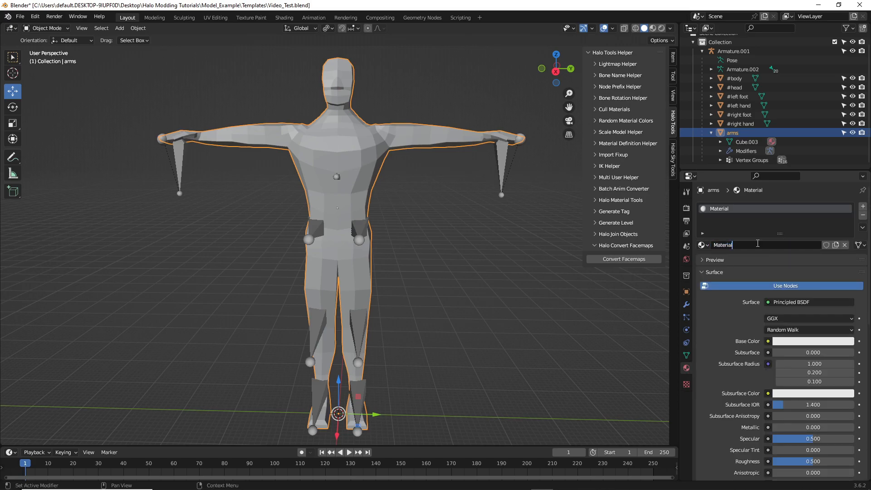
key("ctrl+a")
type("a")
key("Return")
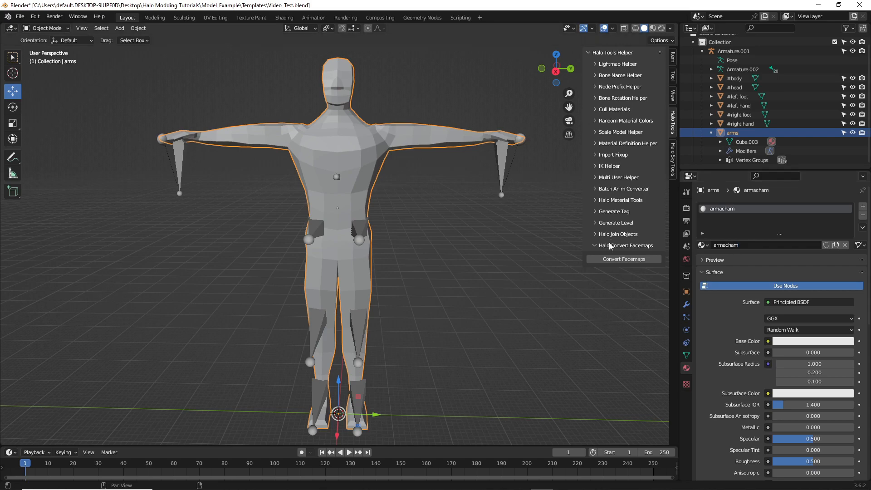
Check the TIFF texture's file name in the bitmaps folder in File Explorer, then return to Blender
mouse_move(234, 486)
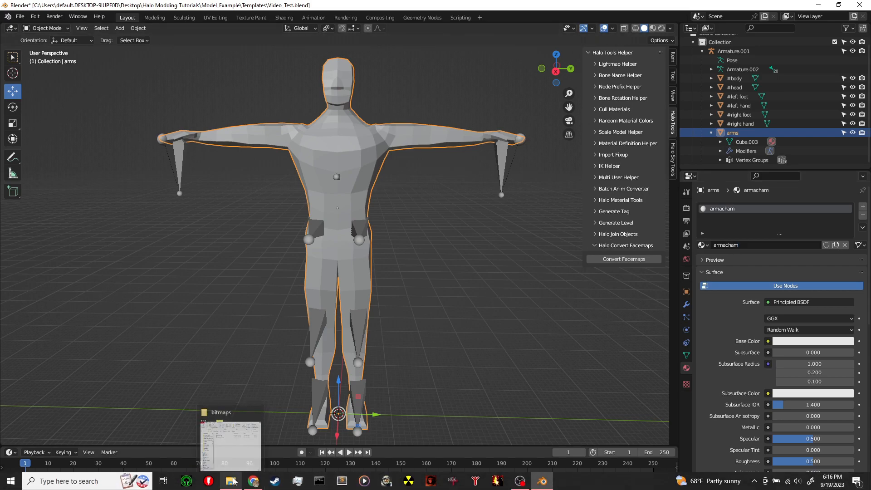
left_click(235, 444)
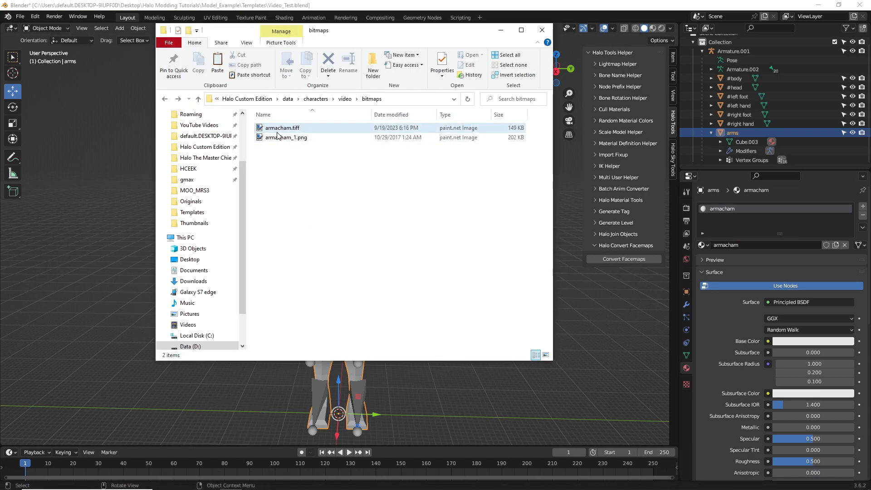
left_click(502, 30)
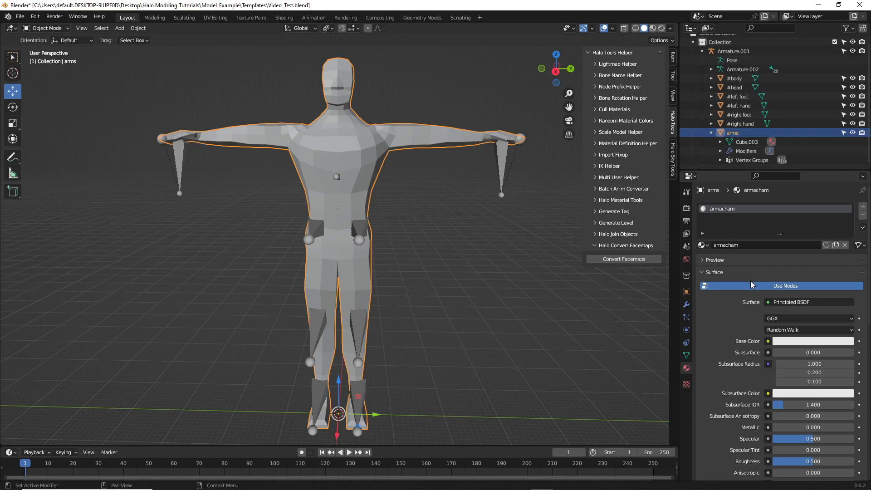
Set the armacham material's base color to an Image Texture and show the model in Material Preview shading
left_click(768, 341)
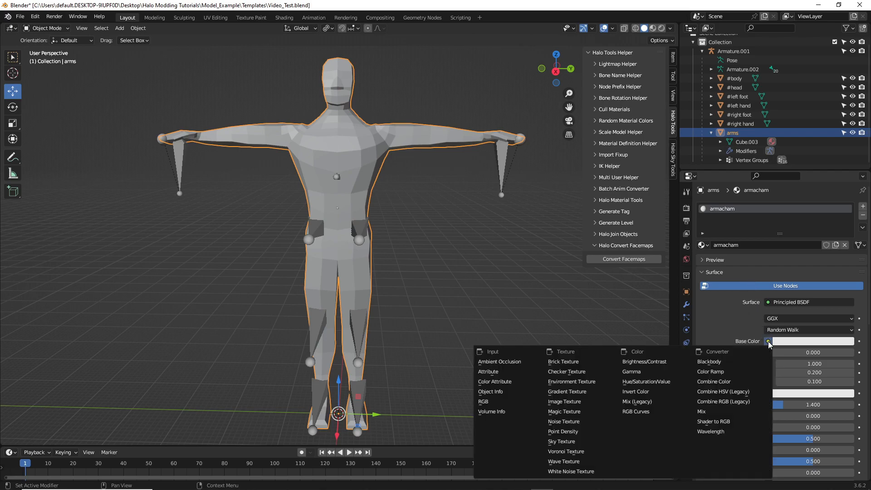
left_click(583, 401)
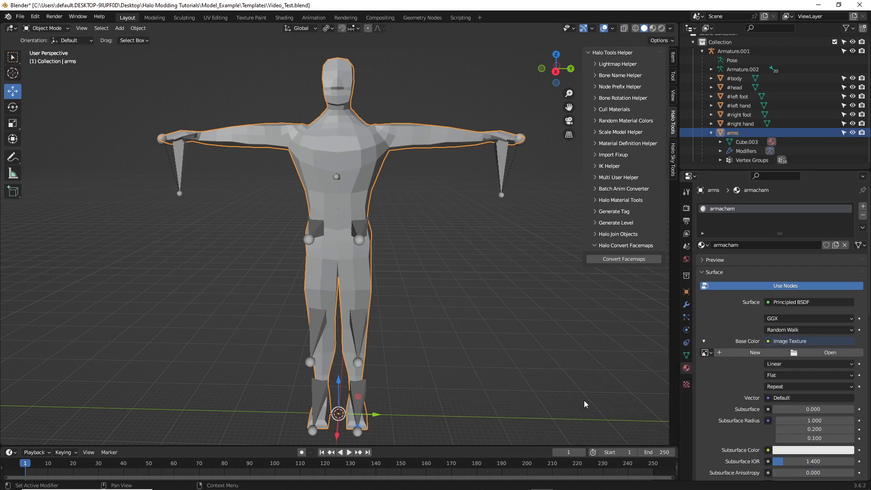
left_click(653, 28)
mouse_move(291, 200)
middle_mouse_down()
mouse_move(272, 200)
mouse_move(381, 200)
mouse_move(282, 202)
mouse_move(402, 189)
mouse_move(381, 188)
mouse_move(422, 200)
mouse_move(444, 220)
mouse_move(431, 235)
mouse_move(440, 237)
middle_mouse_up()
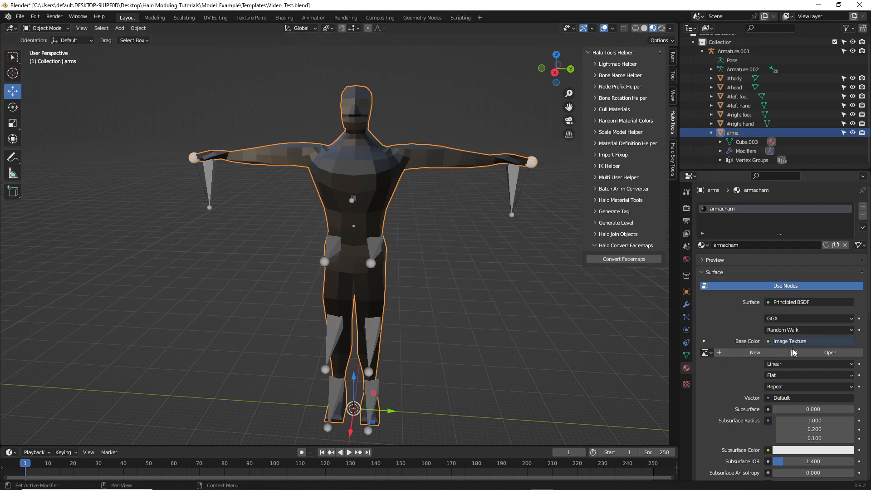
Load armacham.tiff from Halo Custom Edition's data\characters\video\bitmaps folder as the base color image
left_click(827, 352)
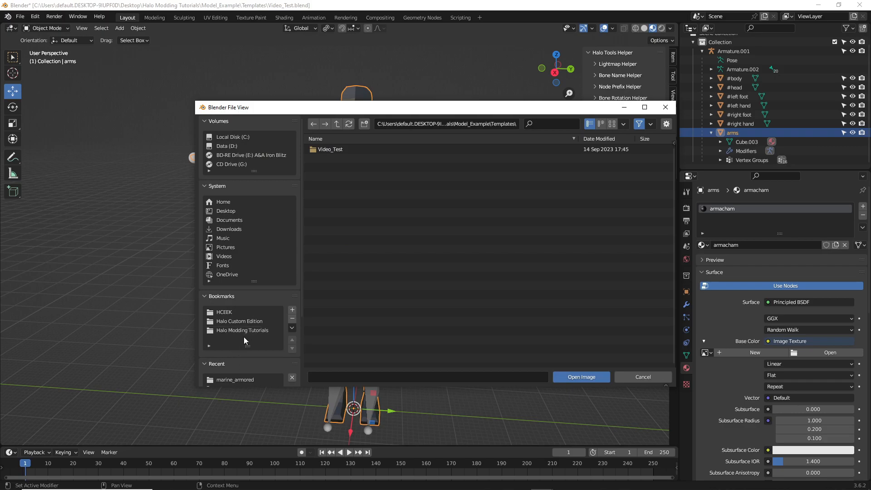
left_click(246, 322)
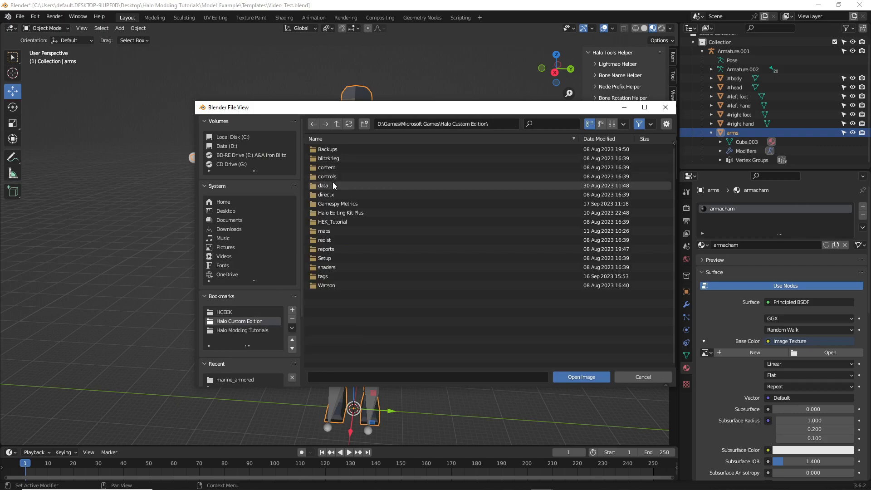
double_click(332, 182)
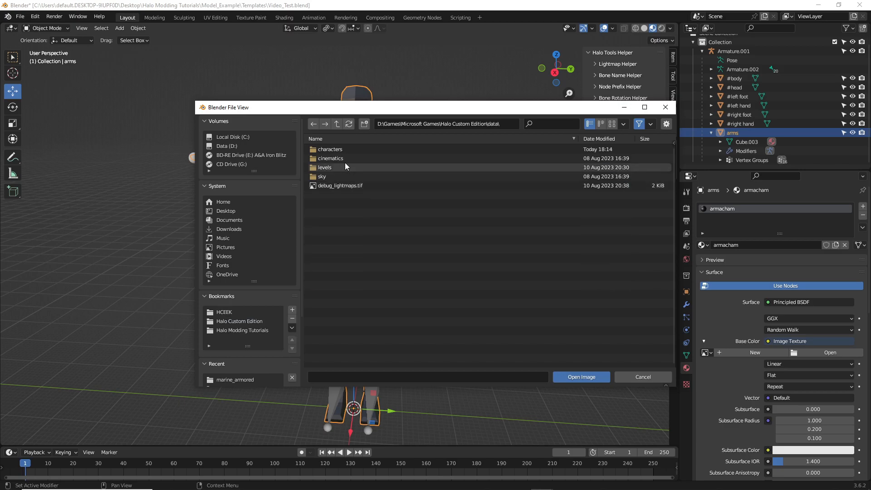
double_click(342, 149)
double_click(331, 170)
double_click(334, 149)
double_click(343, 148)
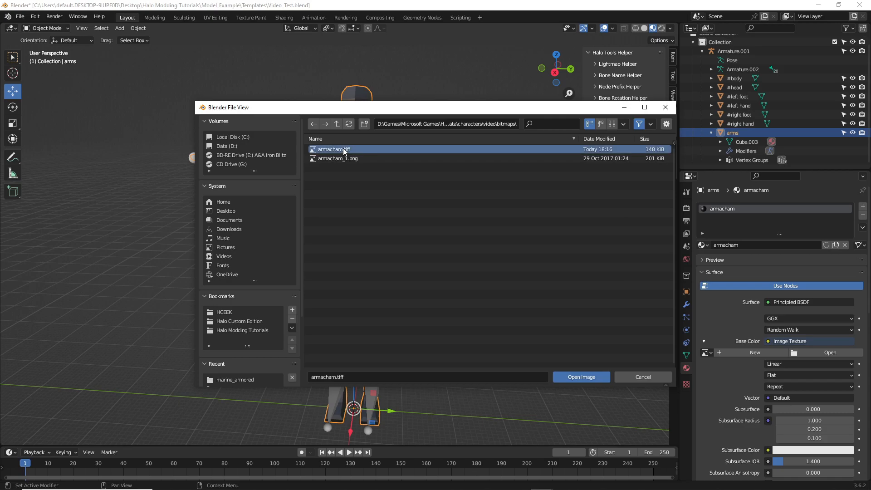
Deselect the arms object, view the textured model from several angles and save the Blender file
middle_click_drag(389, 262, 355, 254)
left_click(454, 260)
middle_click_drag(453, 259, 495, 278)
middle_click_drag(394, 284, 450, 275)
key("ctrl+s")
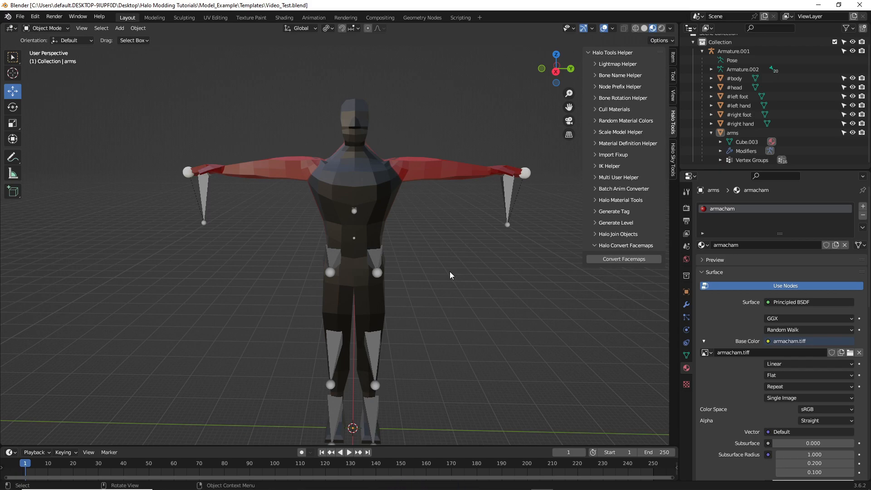
middle_click_drag(450, 272, 454, 266)
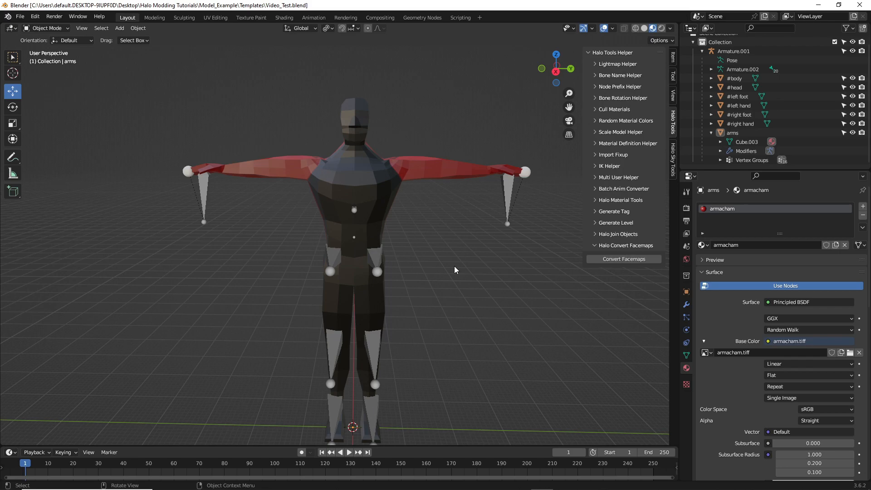
middle_click_drag(453, 266, 450, 273)
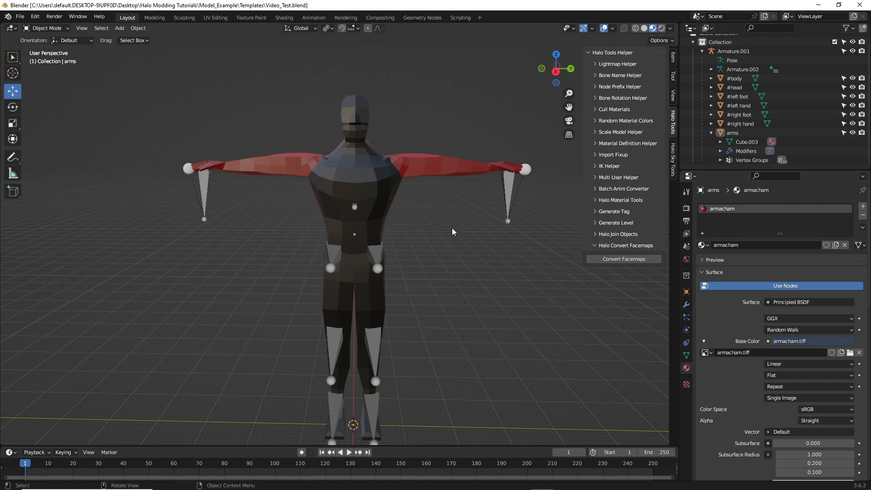
Switch to File Explorer and create a folder named models in the data\characters\video folder
left_click(21, 18)
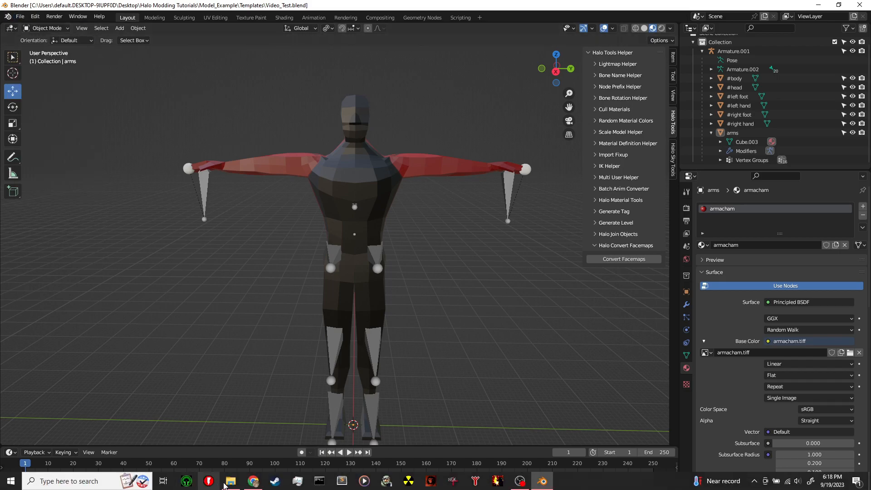
left_click(231, 481)
left_click(342, 99)
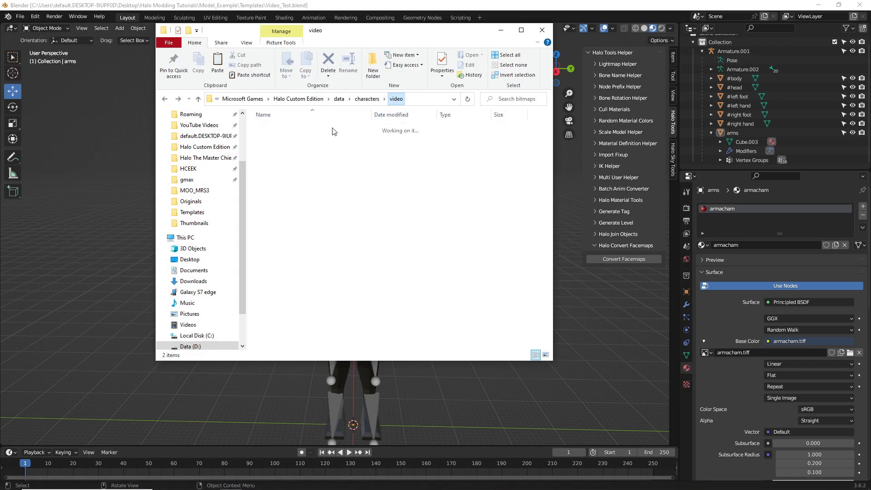
left_click(295, 166)
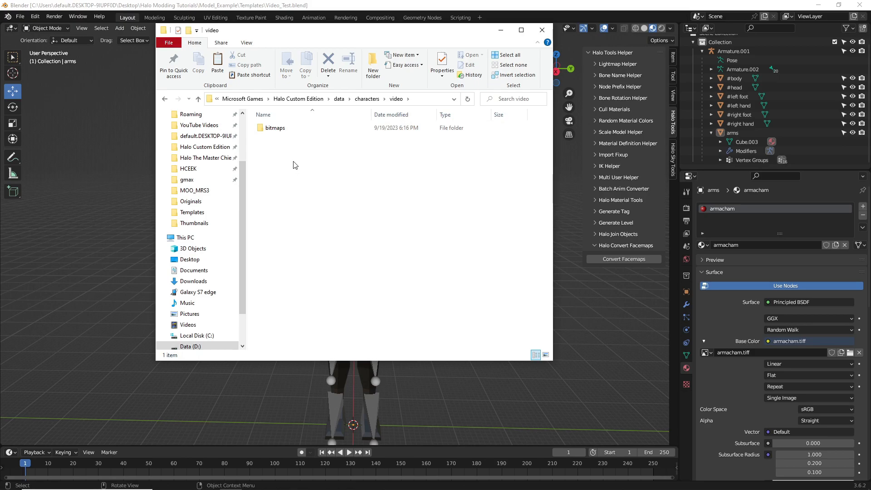
right_click(294, 165)
mouse_move(345, 280)
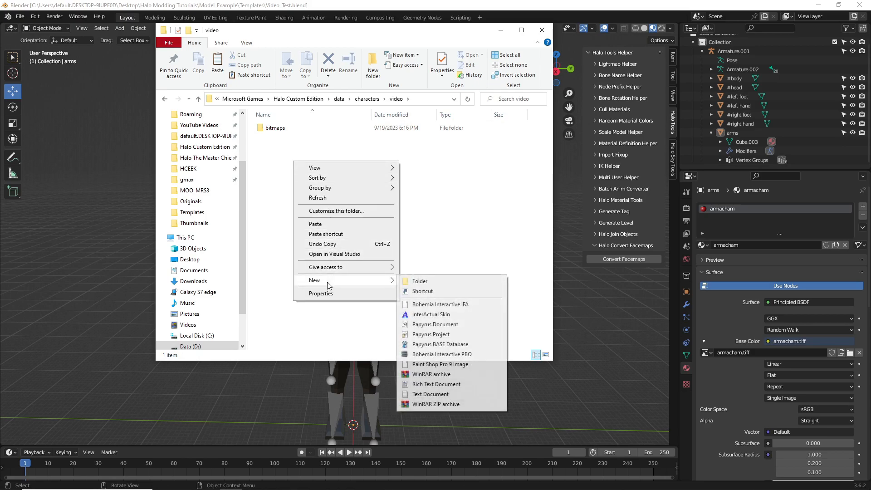
left_click(420, 281)
type("mo")
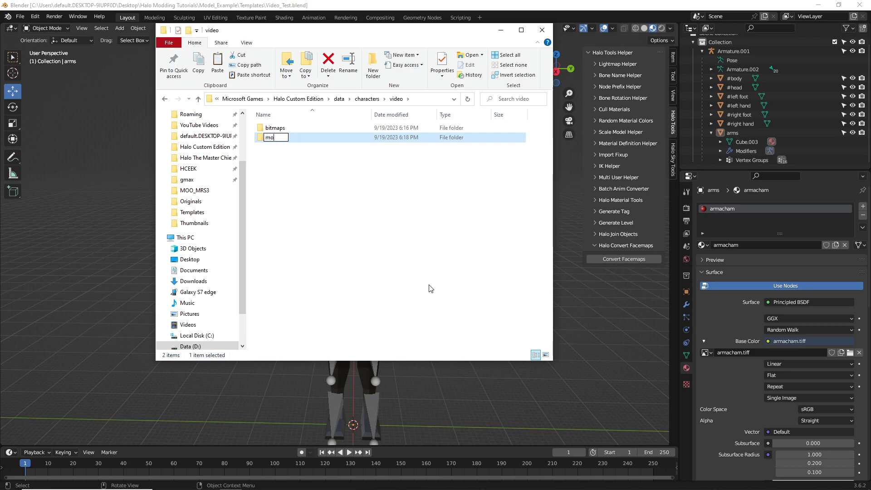
type("dels")
left_click(381, 245)
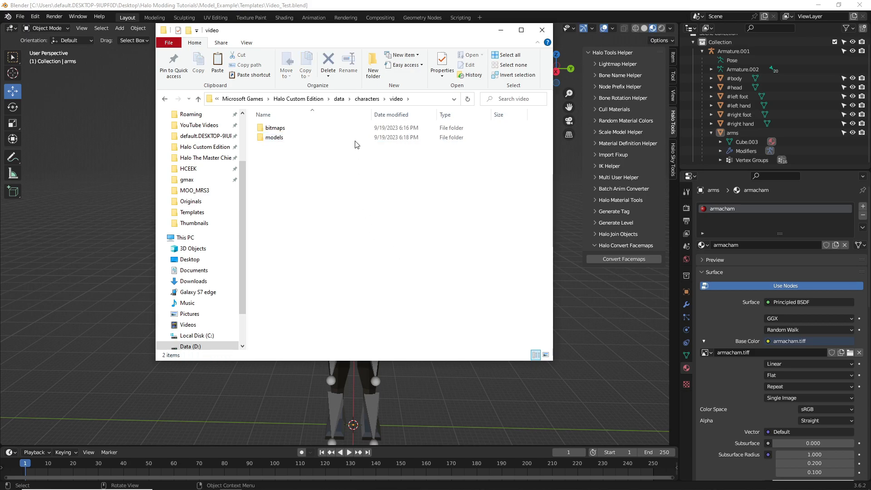
Compare the folder structure with the tutorial character folder, reopen the video folder and return to Blender
left_click(366, 99)
double_click(295, 139)
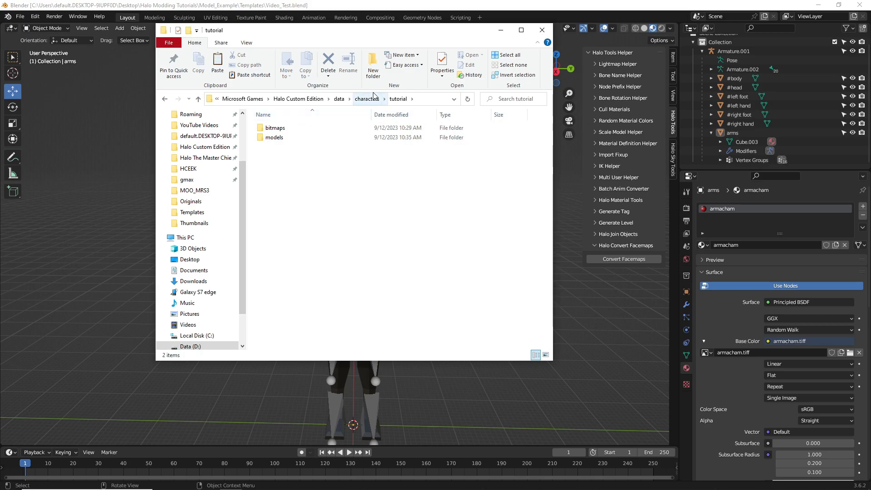
left_click(367, 99)
double_click(290, 137)
left_click(370, 99)
double_click(278, 146)
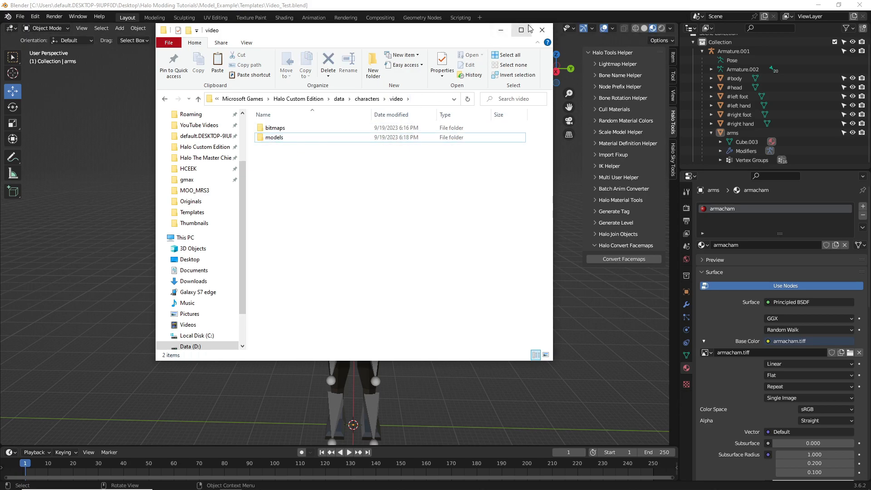
left_click(499, 32)
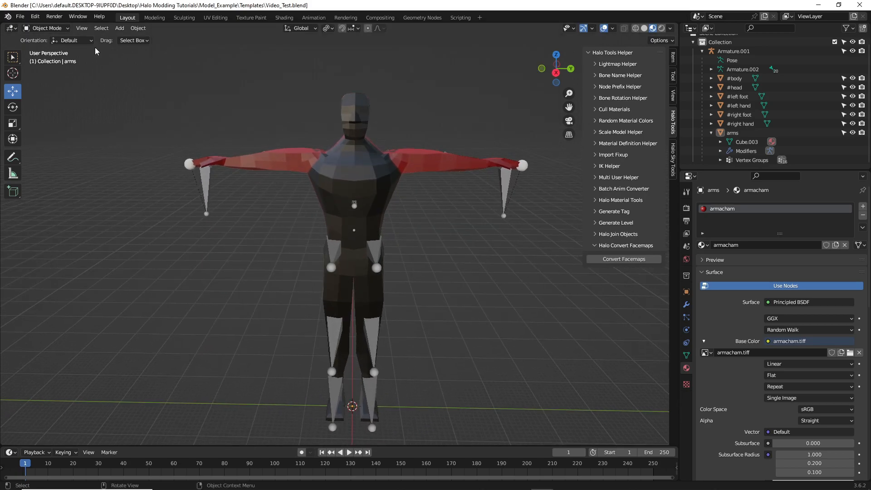
Start a Halo Jointed Model Skeleton (.jms) export and browse to the data\characters\video\models folder of Halo Custom Edition
left_click(20, 17)
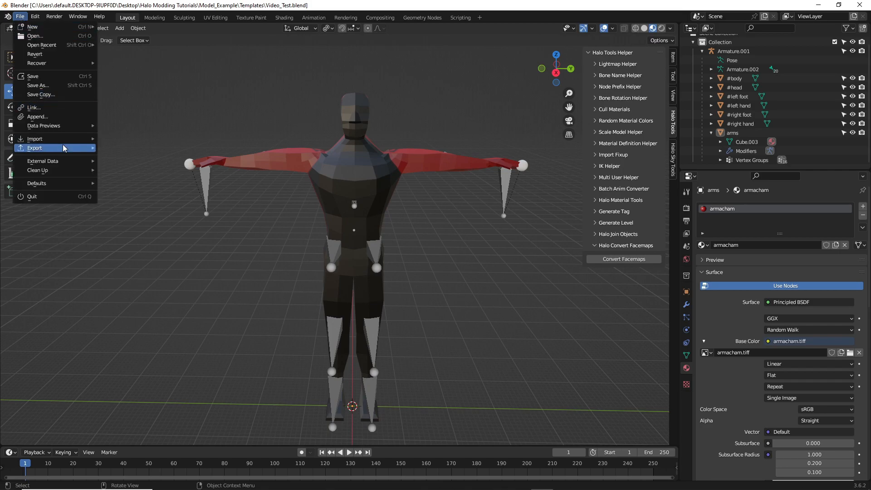
mouse_move(63, 148)
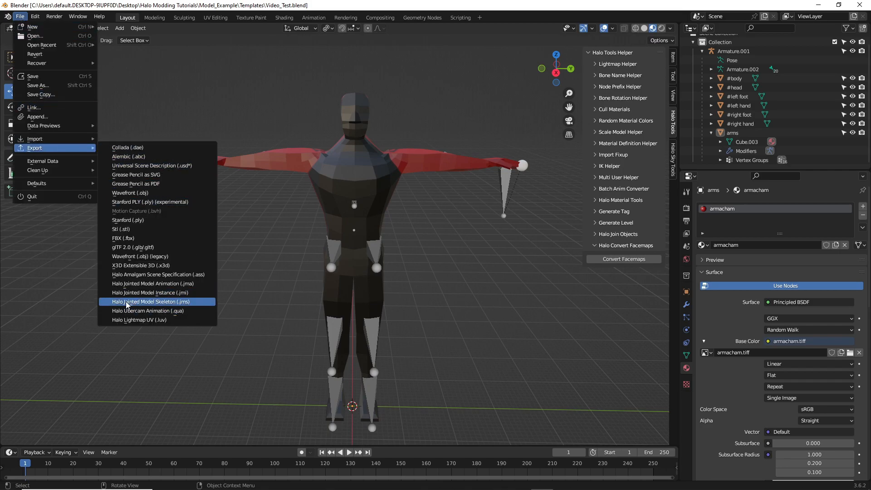
left_click(174, 302)
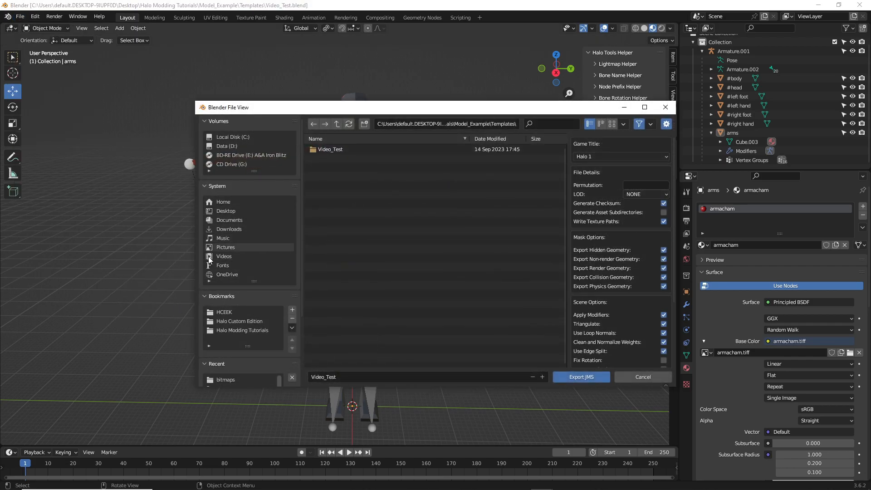
left_click(225, 321)
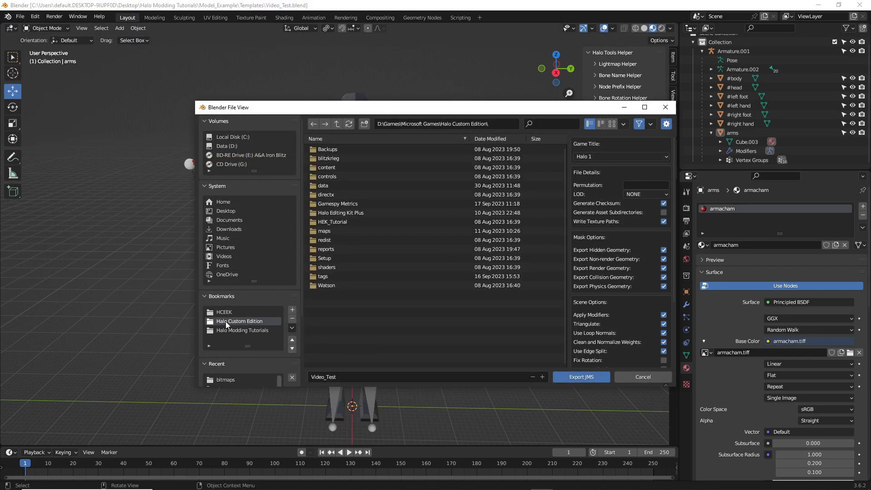
double_click(327, 183)
double_click(328, 177)
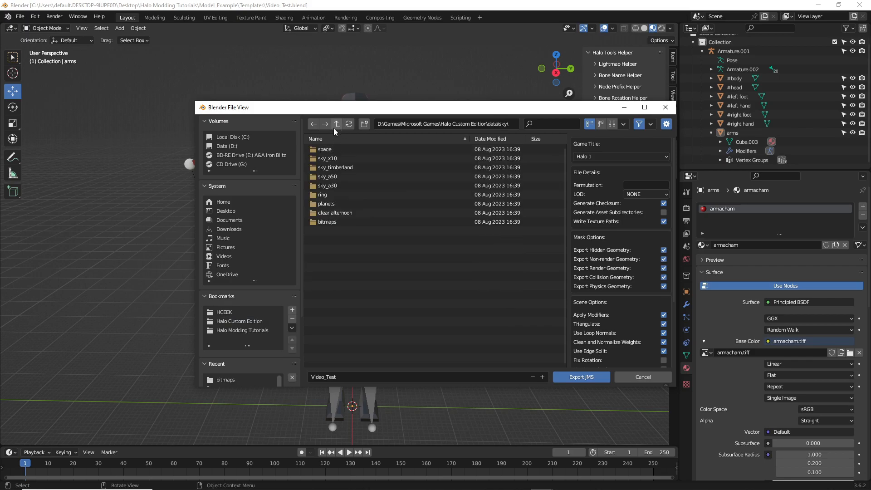
left_click(222, 322)
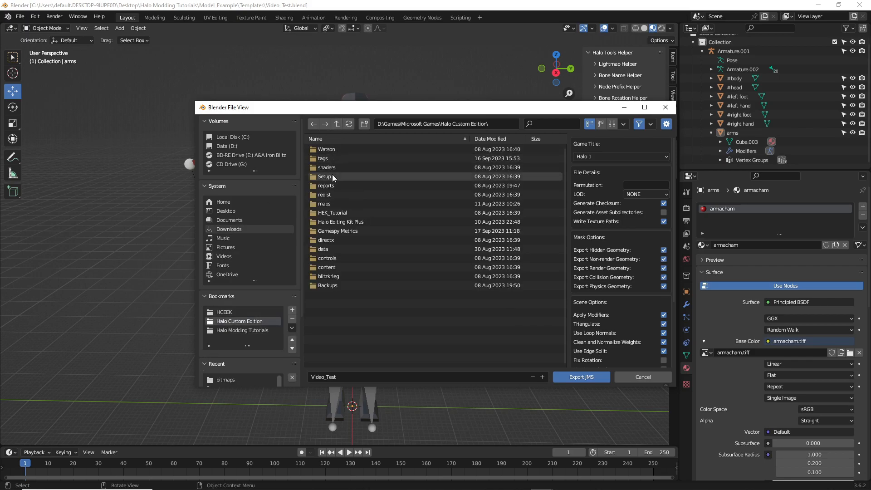
left_click(333, 141)
left_click(328, 186)
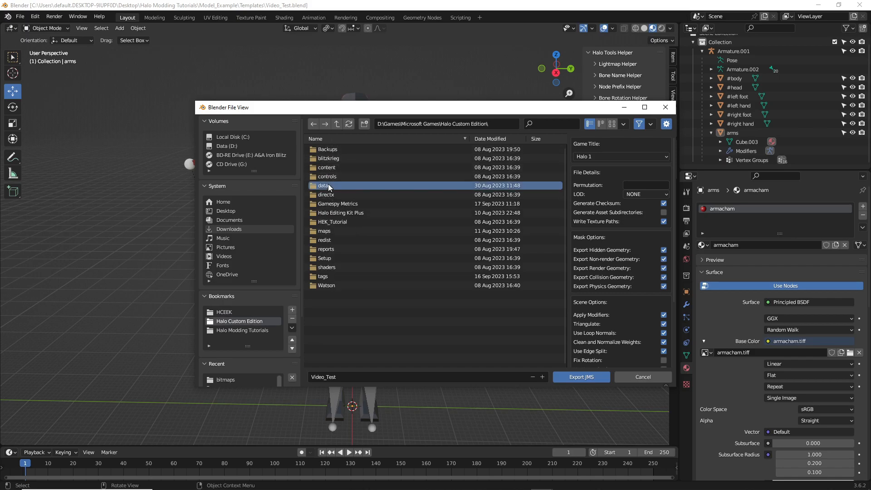
double_click(340, 186)
double_click(327, 149)
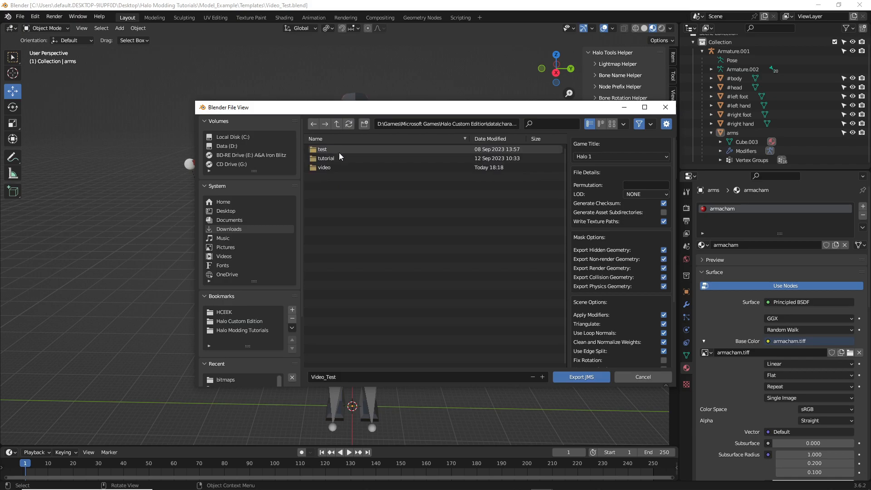
double_click(335, 167)
double_click(331, 161)
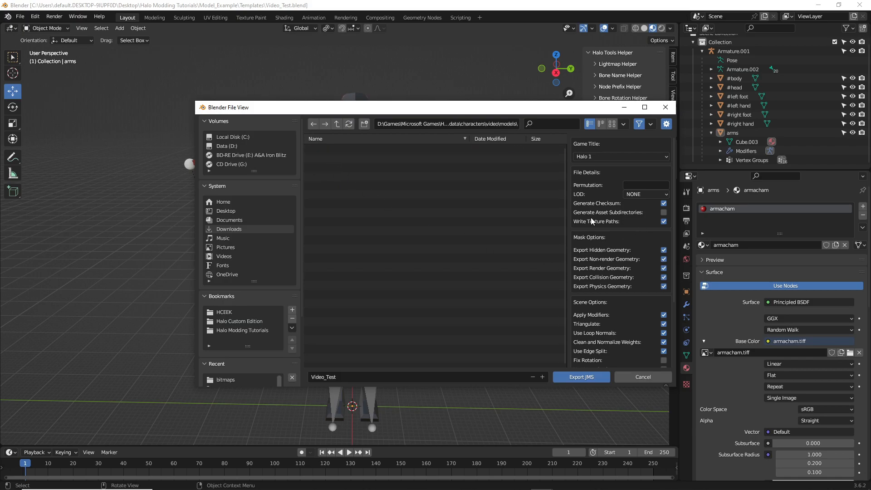
Export the JMS as video with Generate Checksum turned off, and save the Blender file
left_click(664, 204)
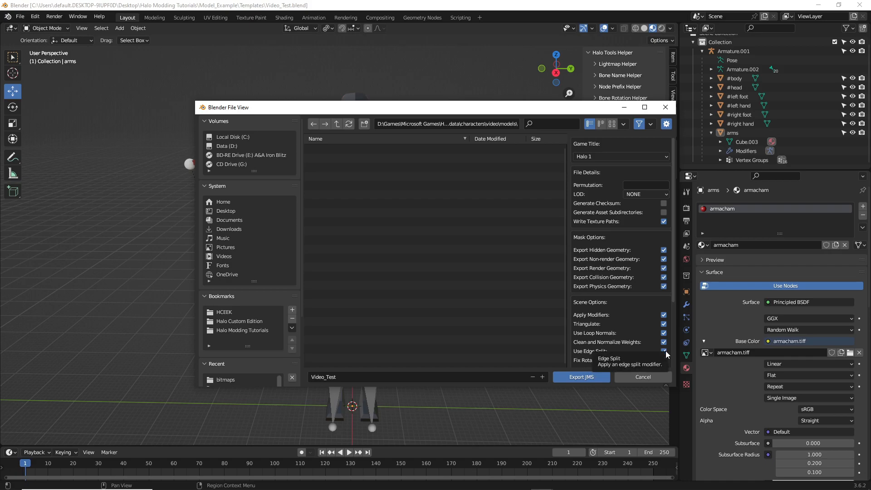
left_click(350, 380)
type("video")
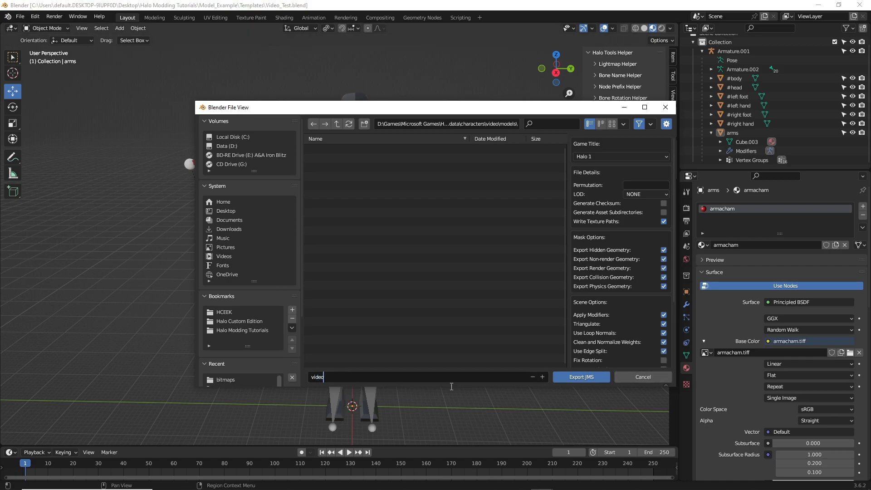
left_click(567, 380)
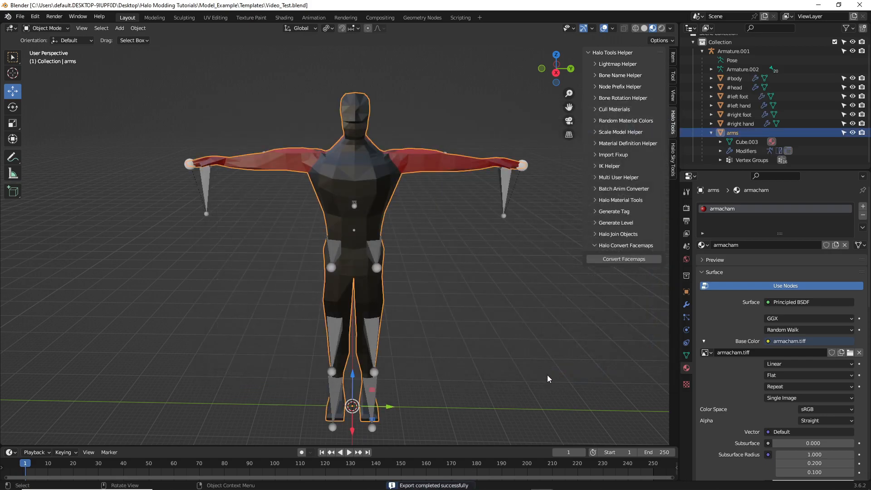
middle_click_drag(485, 347, 484, 341)
key("ctrl+s")
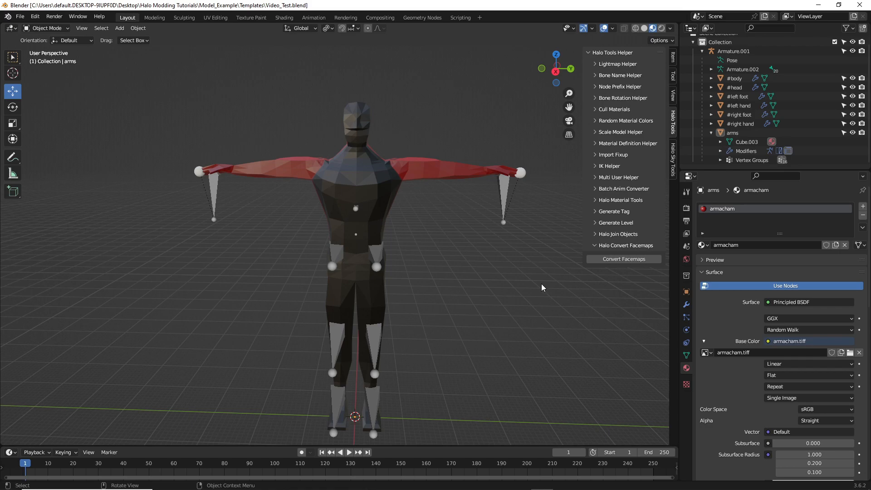
Run Import Fixup from the Halo tools on the model, deselect everything and save the Blender file
left_click(610, 157)
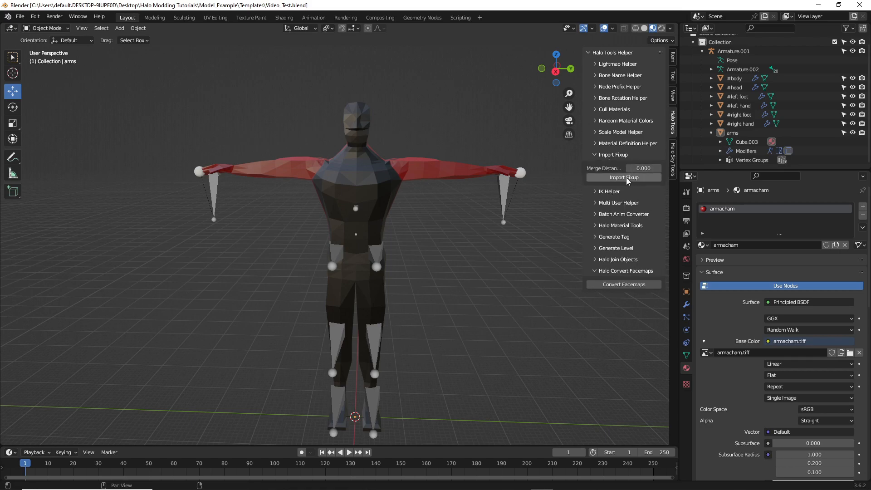
left_click(626, 179)
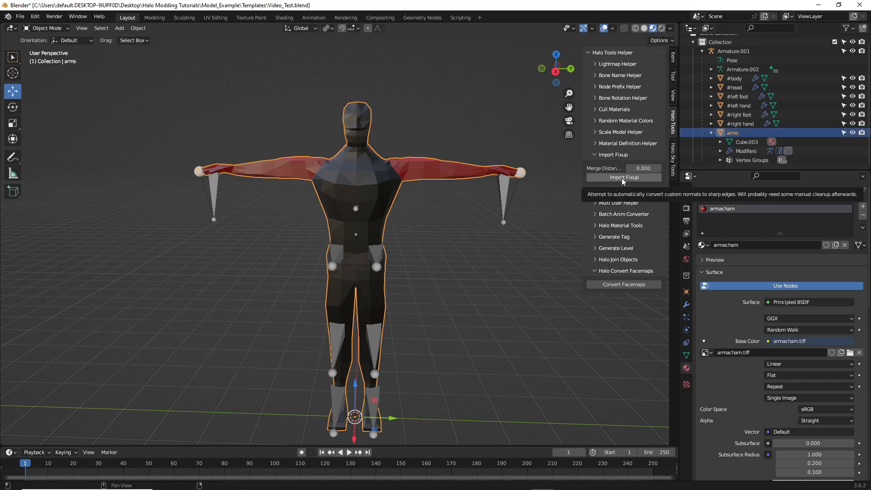
left_click(590, 155)
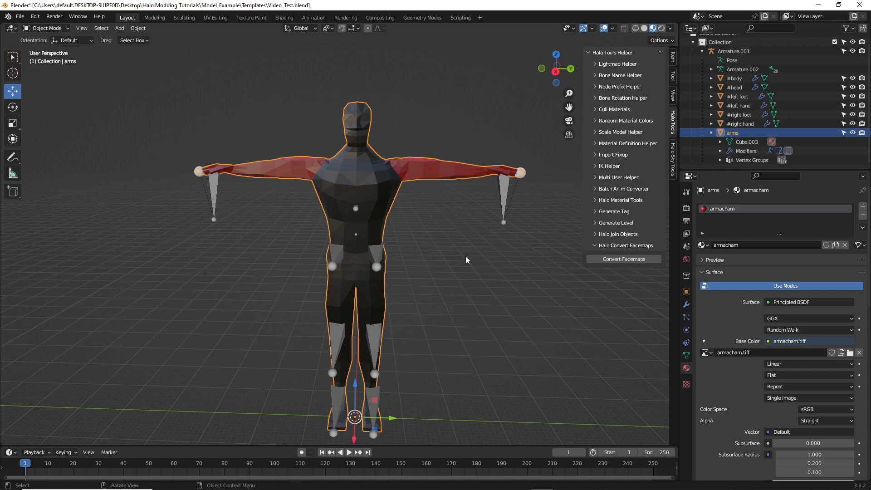
left_click(448, 271)
key("ctrl+s")
mouse_move(447, 267)
middle_mouse_down()
mouse_move(450, 279)
mouse_move(458, 277)
middle_mouse_up()
Switch to File Explorer, check the exported video.JMS in the models folder and return to the video folder
left_click(819, 5)
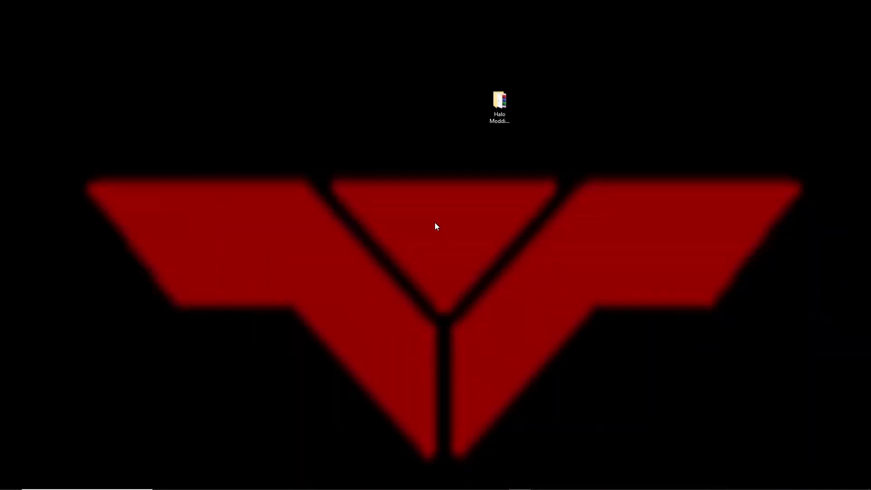
left_click(231, 481)
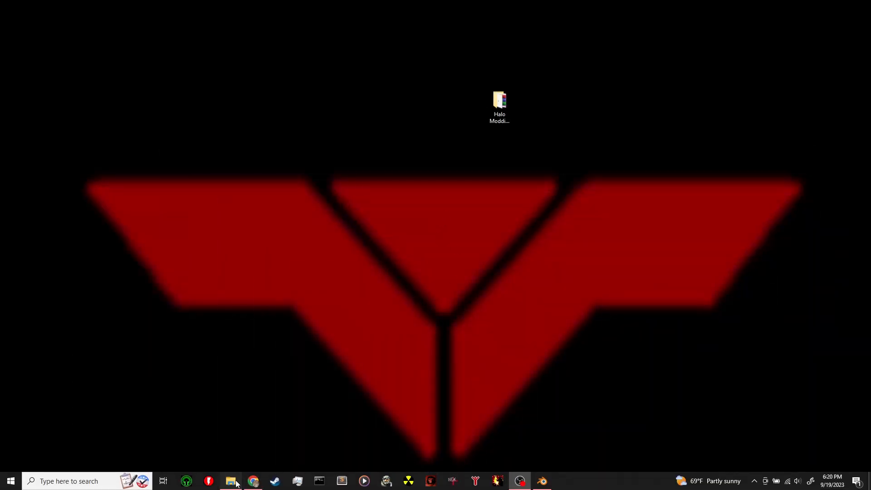
double_click(278, 137)
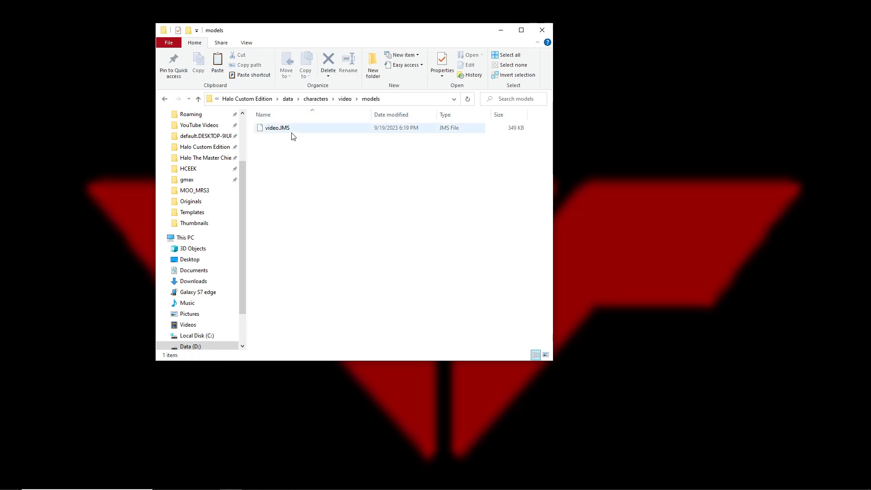
left_click(164, 99)
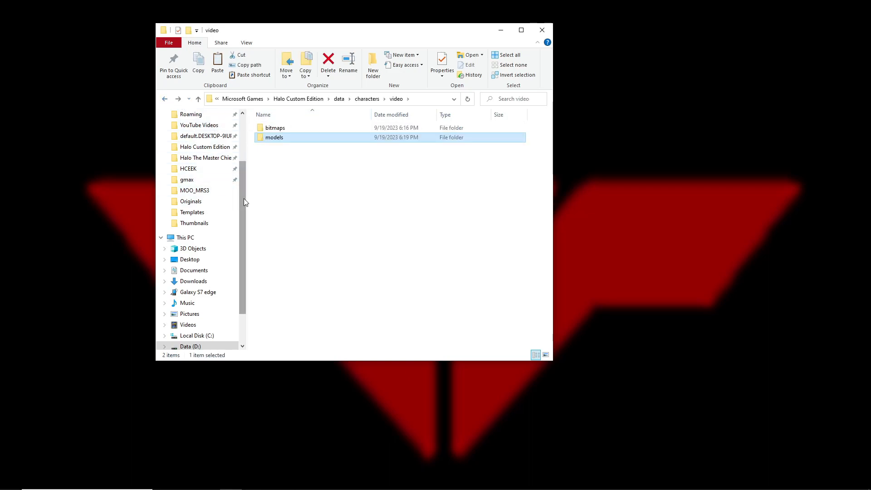
Open the Halo Custom Edition folder and launch cmd.exe from it
left_click_drag(244, 199, 252, 151)
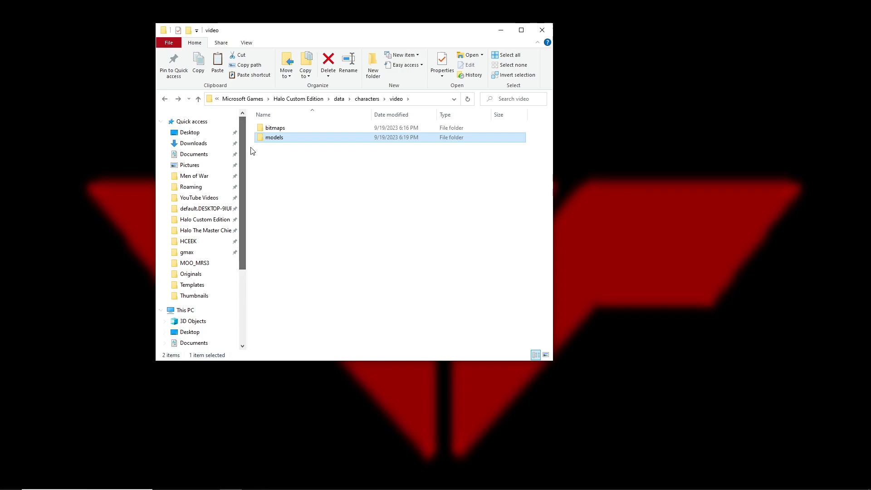
left_click(205, 220)
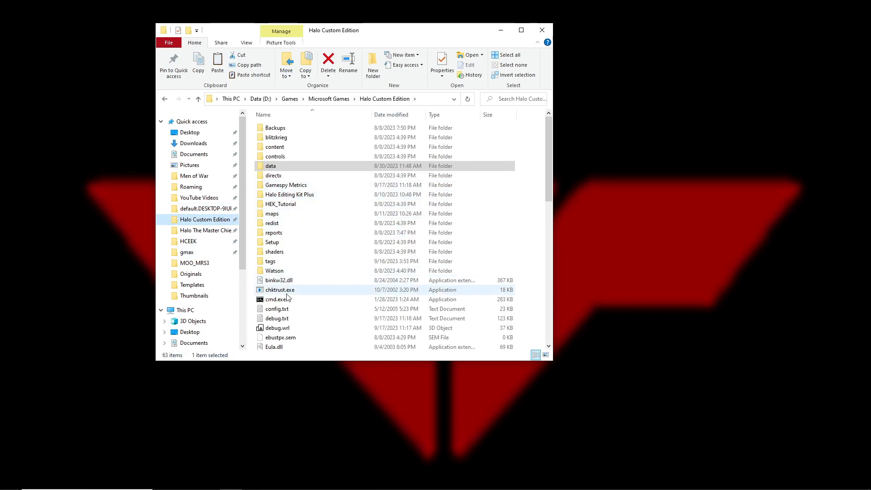
double_click(284, 300)
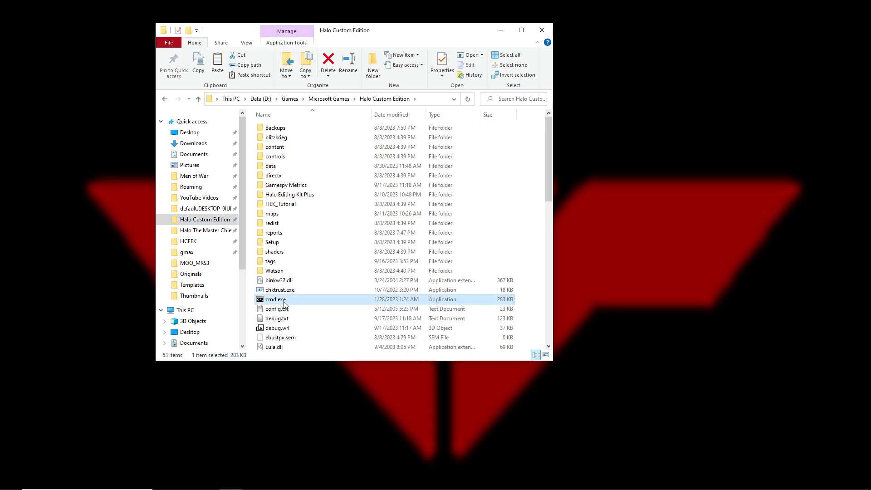
Place the command window beside File Explorer and run "tool bitmaps characters\video\bitmaps"
left_click_drag(247, 17, 256, 72)
left_click_drag(420, 25, 558, 33)
left_click_drag(403, 38, 628, 40)
left_click_drag(304, 74, 304, 59)
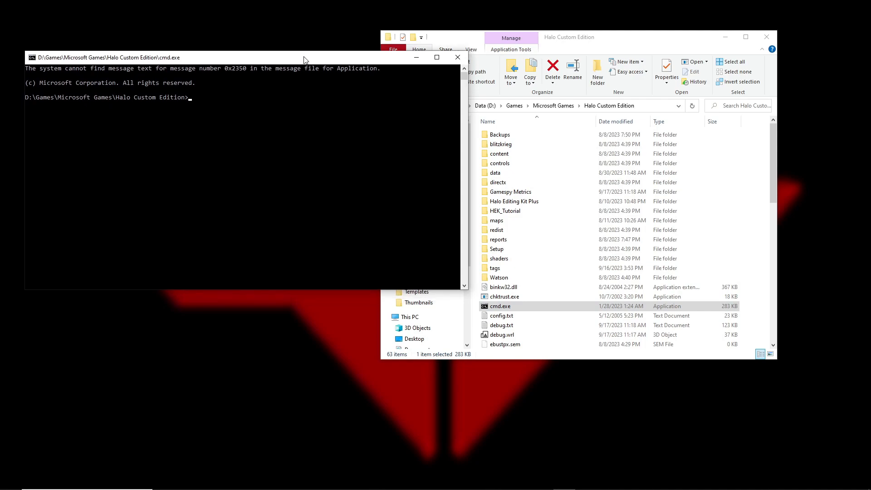
type("tool bitmaps characters\\ideo\\bitmaps")
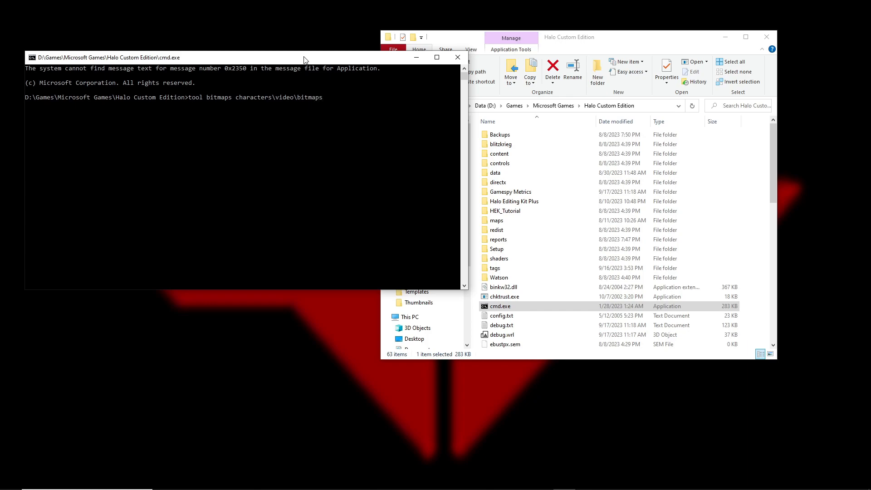
key("Return")
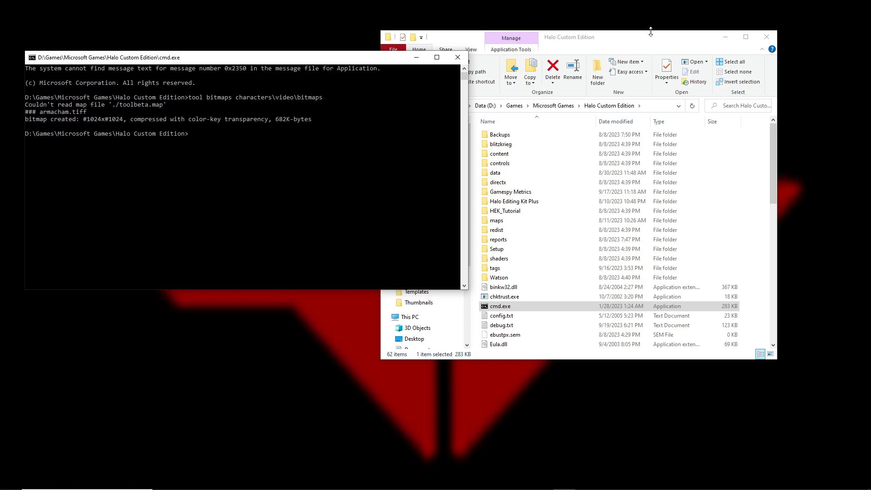
Check the compiled armacham bitmap in tags\characters\video\bitmaps and return to the Halo Custom Edition folder
left_click_drag(649, 34, 698, 26)
double_click(552, 262)
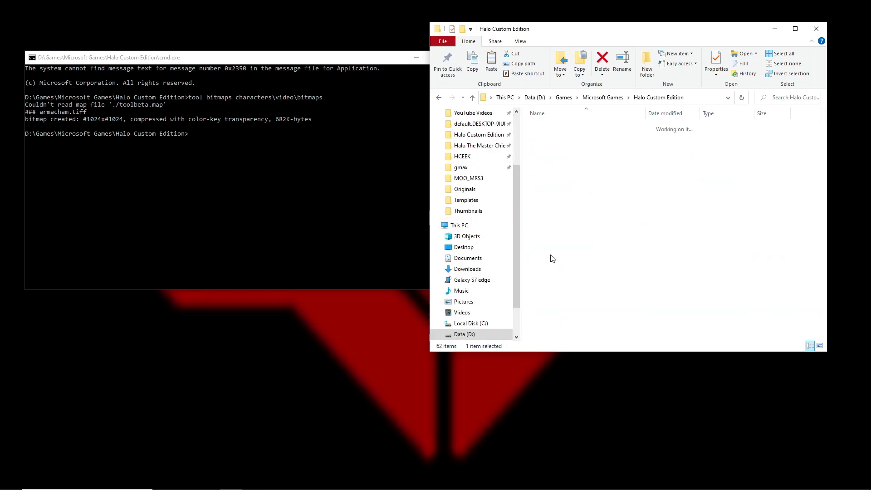
double_click(573, 138)
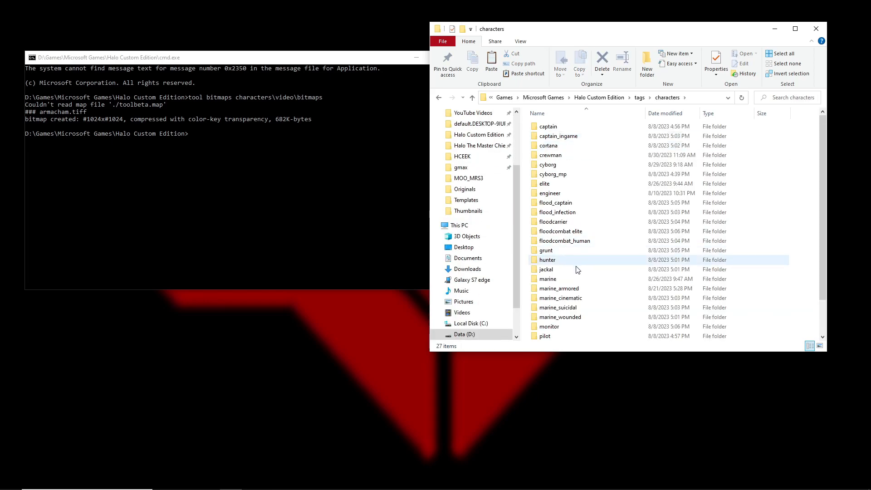
scroll(573, 281, "down", 2)
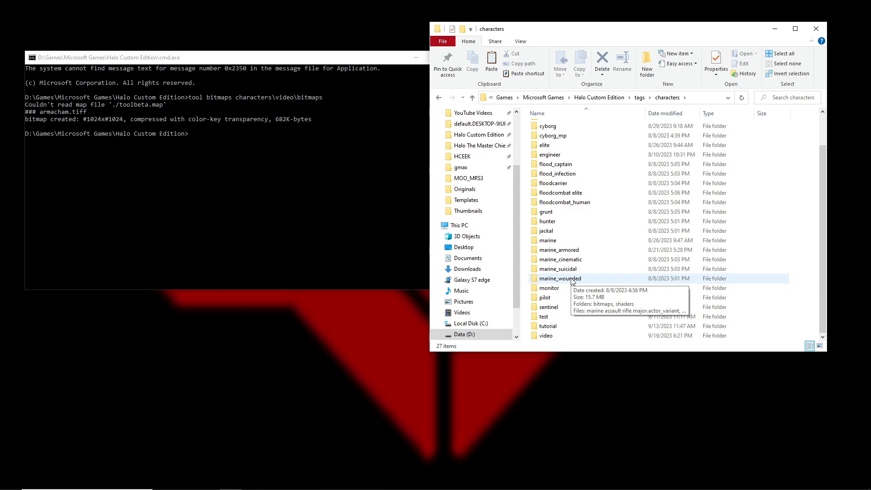
double_click(546, 335)
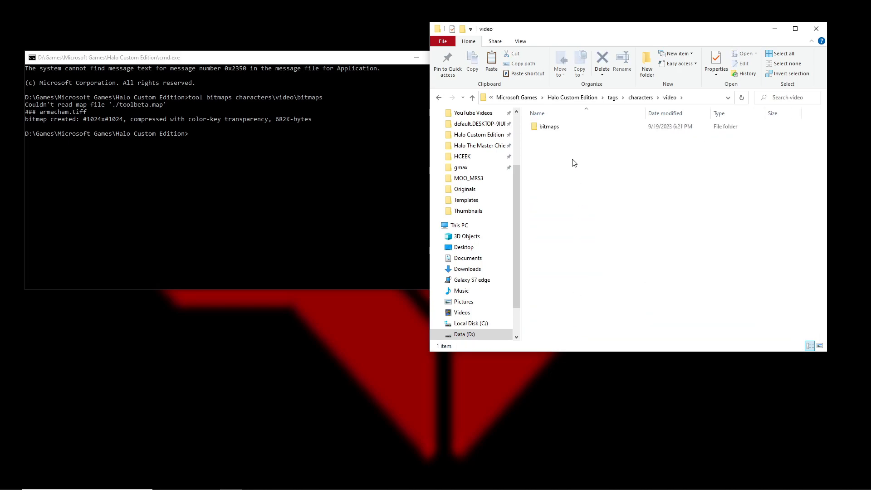
double_click(567, 128)
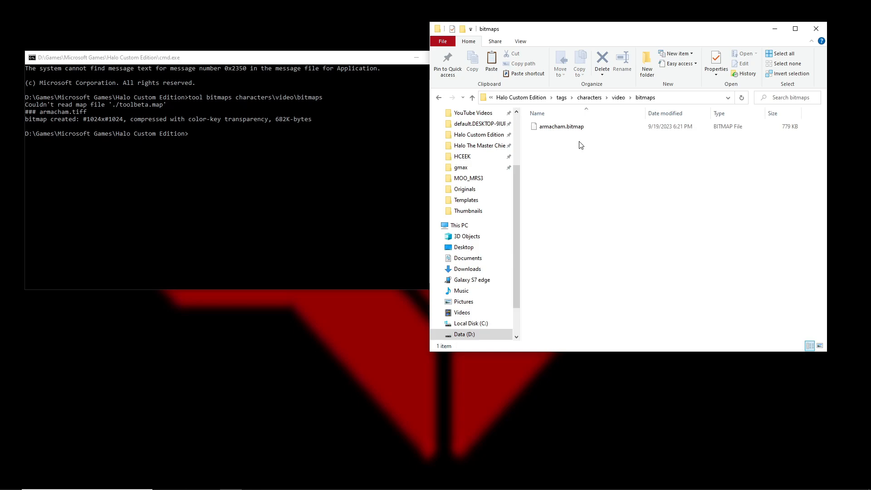
left_click(539, 97)
Try to compile the model with "tool model characters\video", choosing type 2, shader_model, for the armacham shader
left_click(230, 142)
type("tool mode")
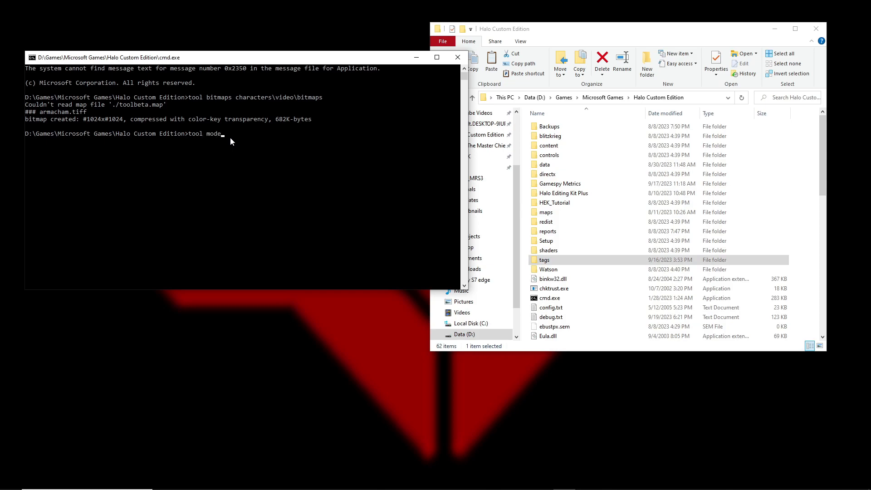
type("l characters\\video")
key("Return")
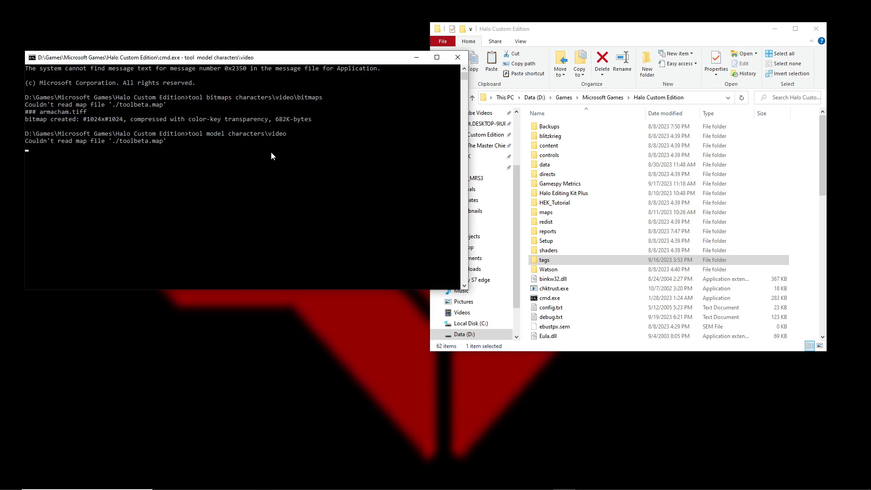
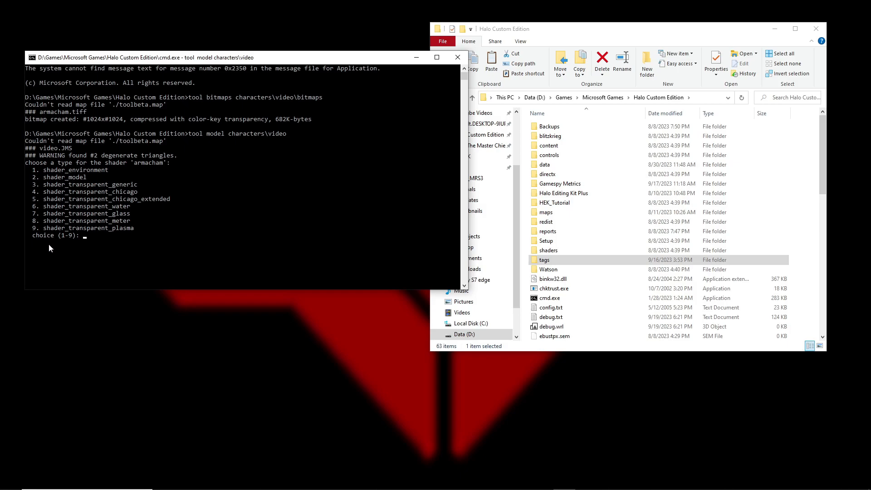
type("2")
key("Return")
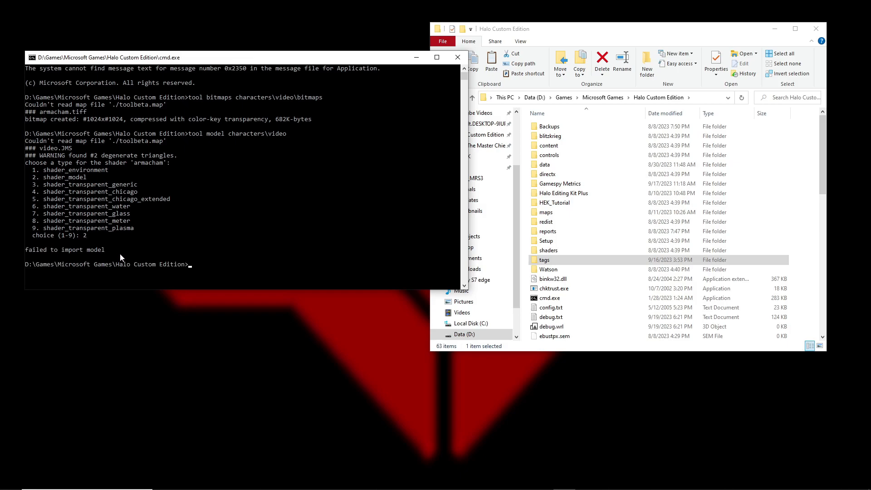
Rerun "tool model characters\video" and open tags\characters\video to check the compiled model tag
key("Up")
key("Return")
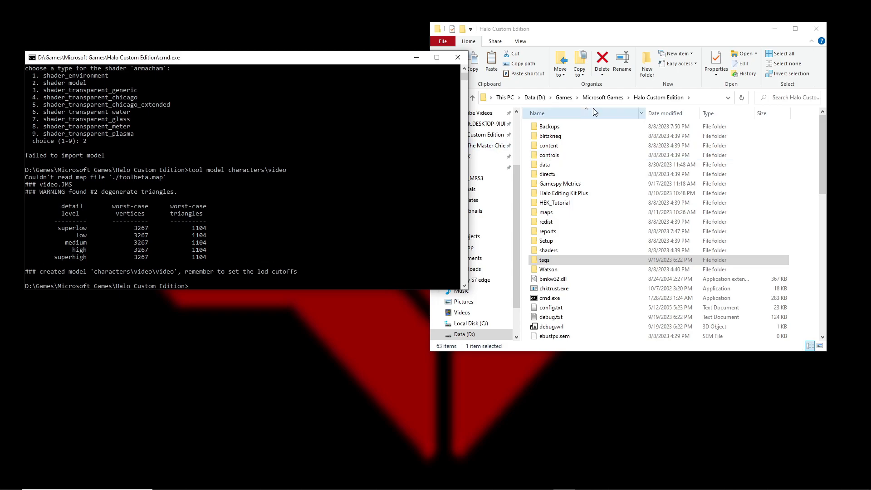
left_click_drag(648, 34, 631, 36)
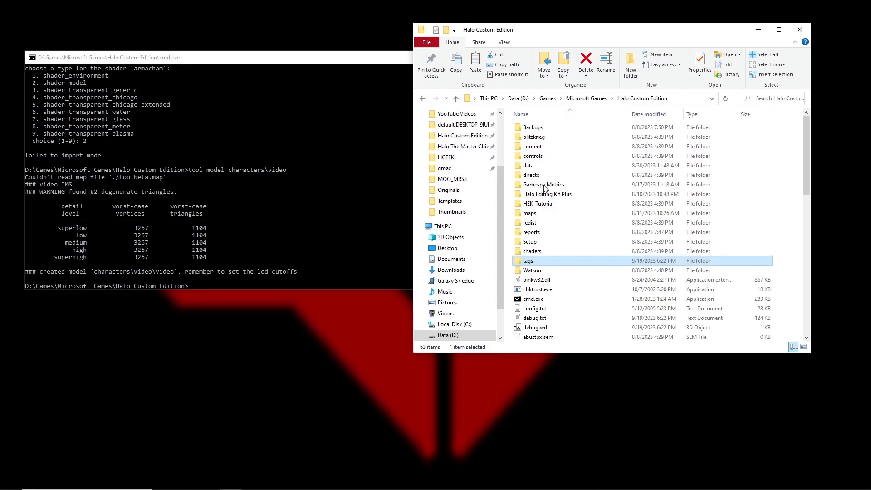
double_click(531, 263)
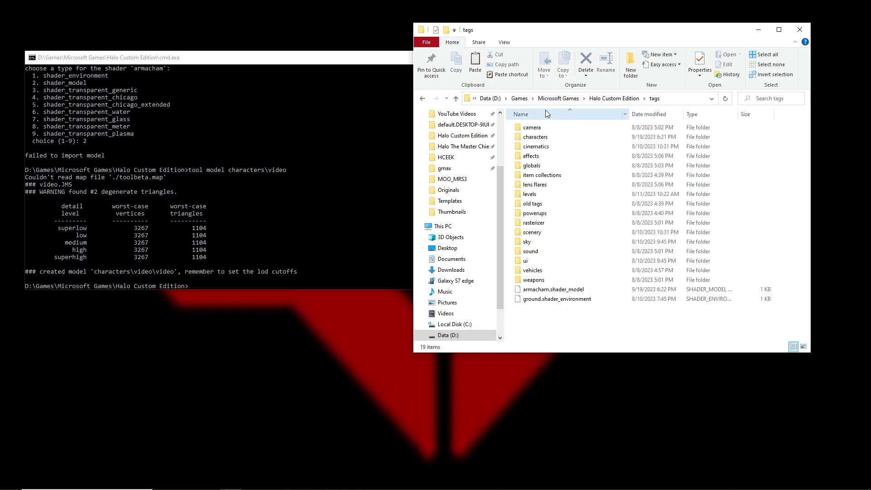
double_click(535, 137)
scroll(535, 227, "down", 1)
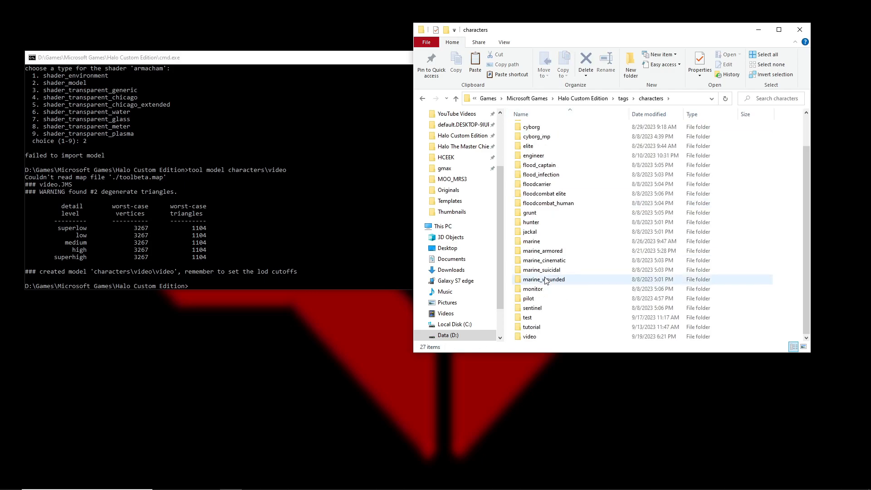
double_click(533, 336)
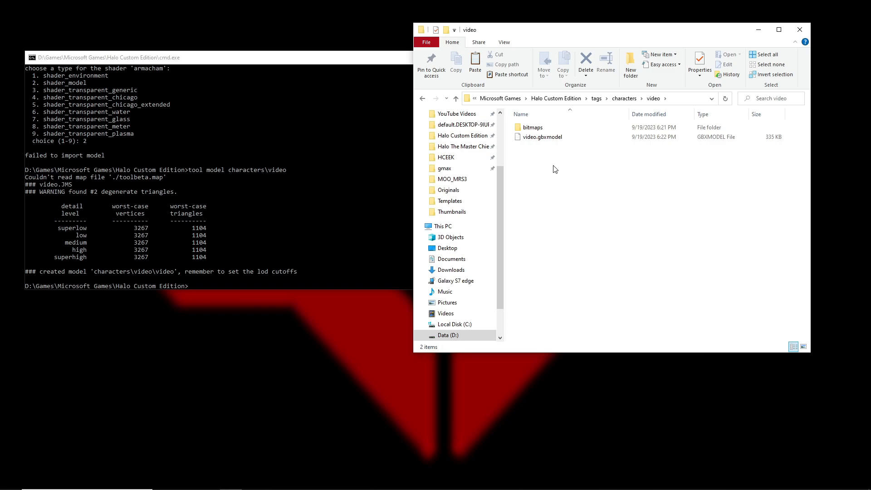
Close the command window and set File Explorer side by side with Guerilla
left_click(343, 57)
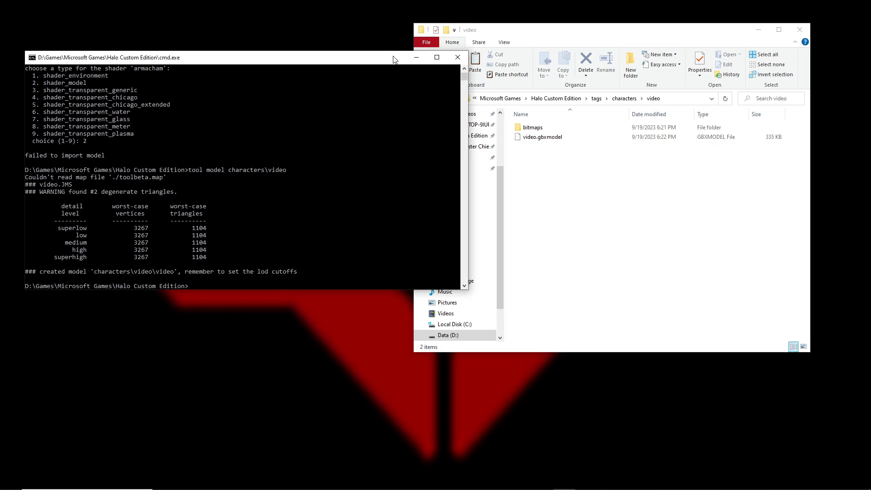
left_click(452, 58)
left_click_drag(610, 34, 227, 36)
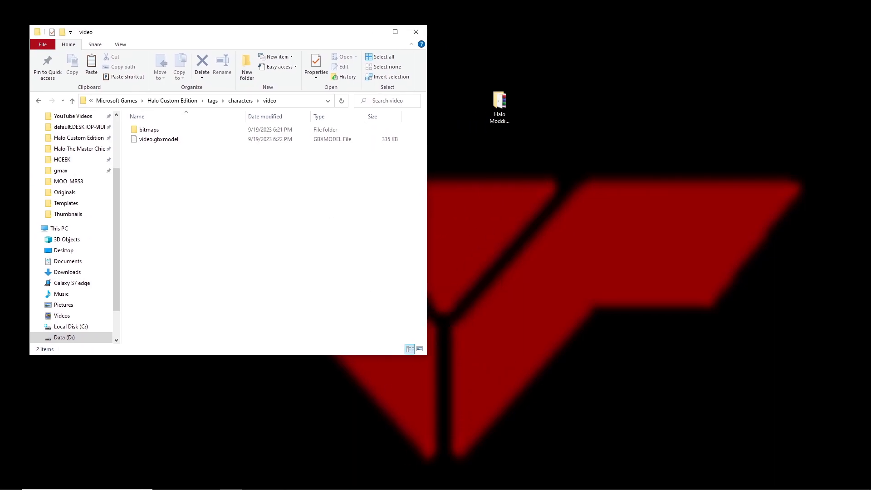
left_click(432, 481)
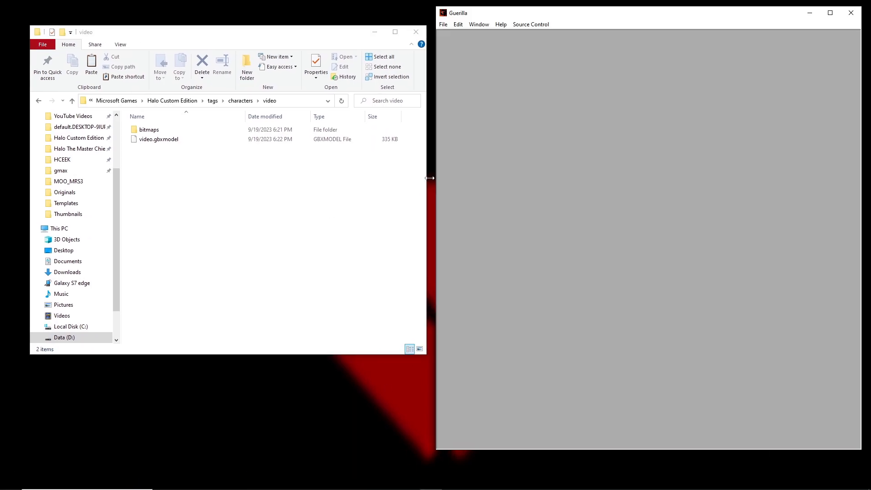
Open video.gbxmodel in Guerilla and inspect its regions
left_click(160, 141)
left_click(160, 143)
left_click_drag(163, 141, 552, 234)
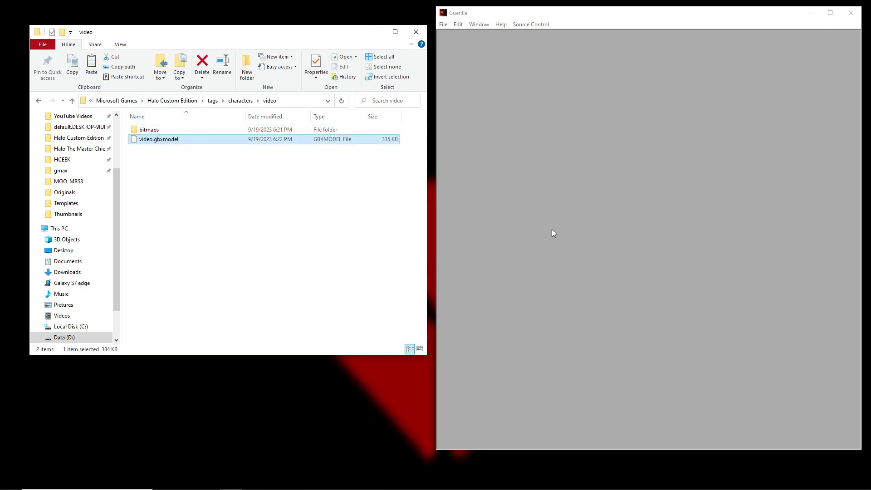
scroll(736, 108, "down", 10)
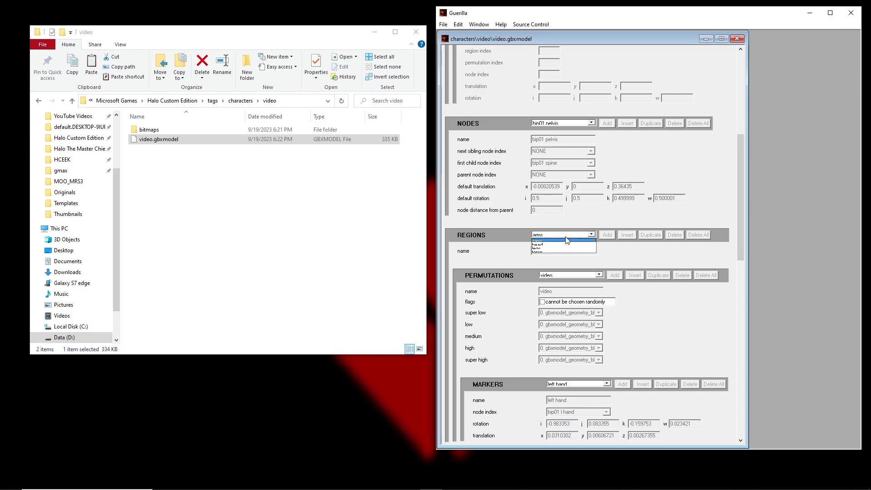
left_click(567, 240)
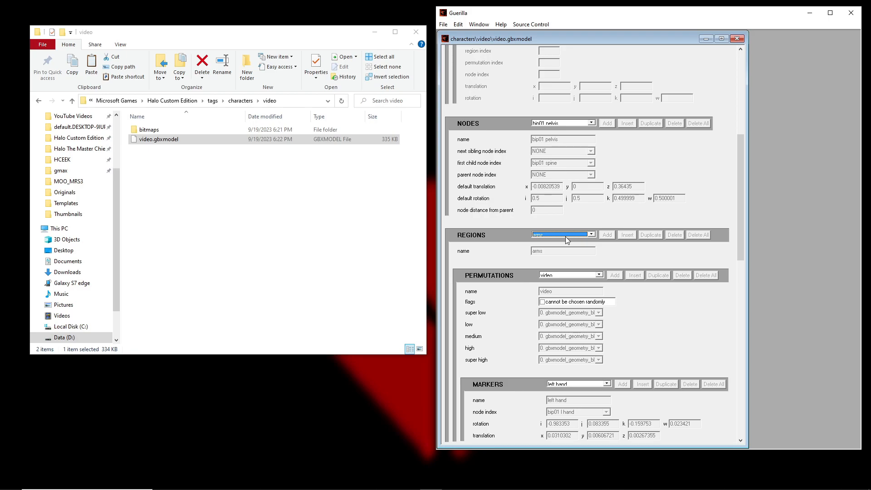
left_click_drag(740, 202, 765, 103)
Create a folder named "shaders" in tags\characters\video using File Explorer
left_click(204, 196)
right_click(185, 189)
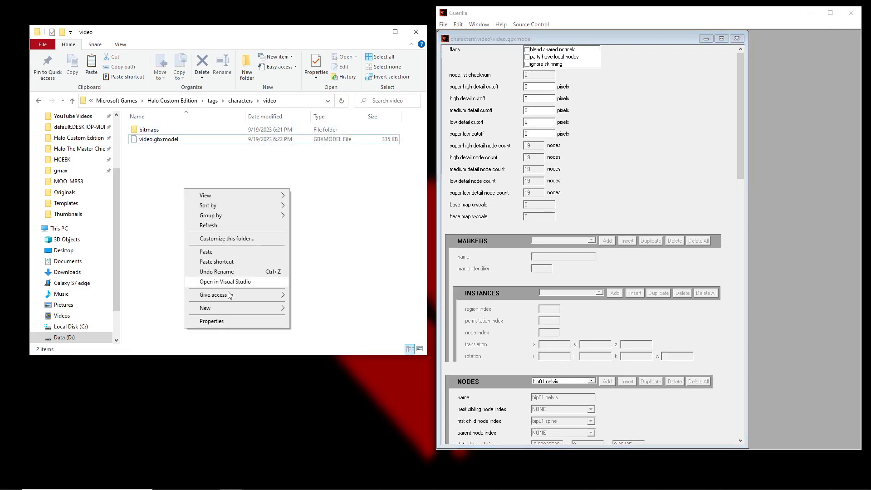
mouse_move(228, 308)
left_click(319, 310)
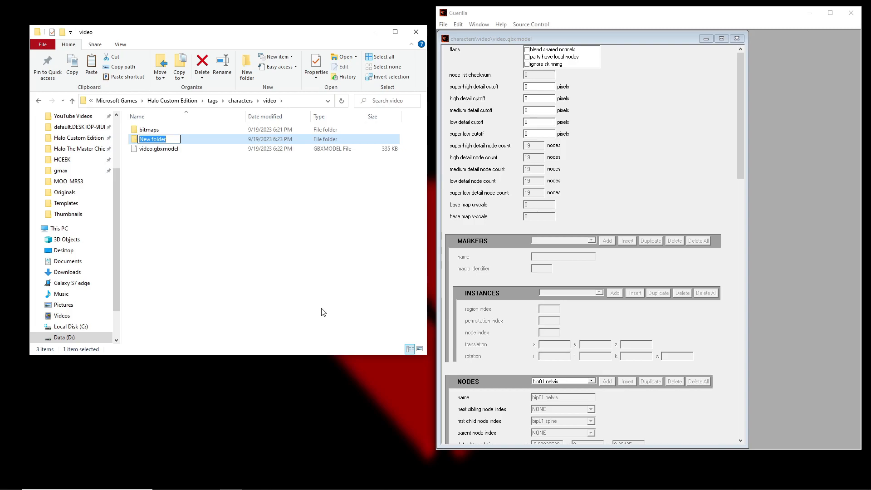
type("shaders")
left_click(237, 276)
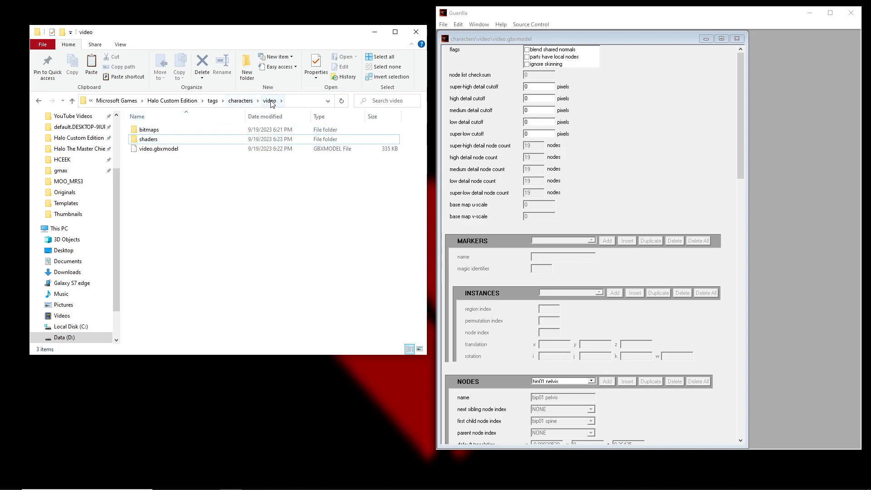
Move armacham.shader_model from the tags folder into characters\video\shaders
left_click(212, 100)
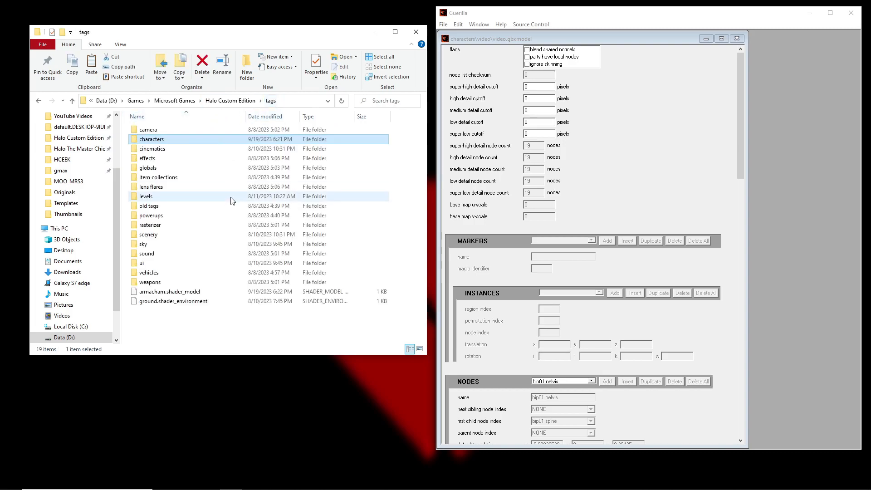
left_click(154, 292)
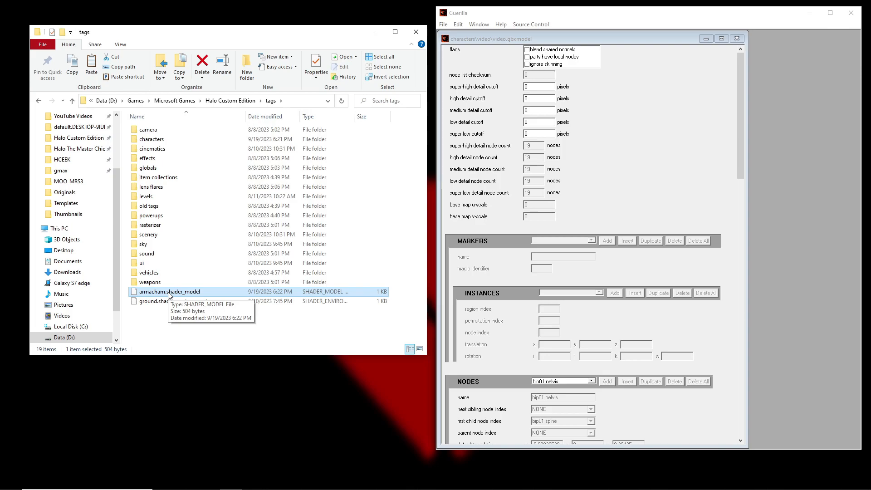
left_click(42, 102)
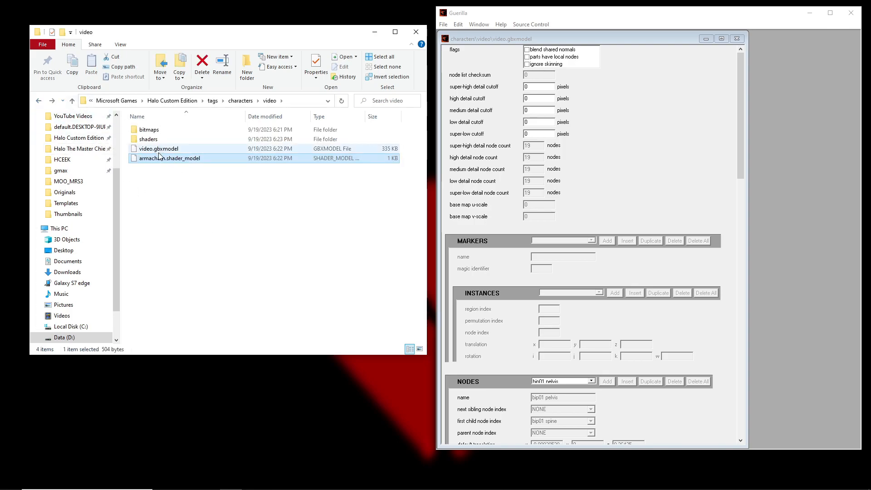
key("ctrl+x")
double_click(149, 139)
key("ctrl+v")
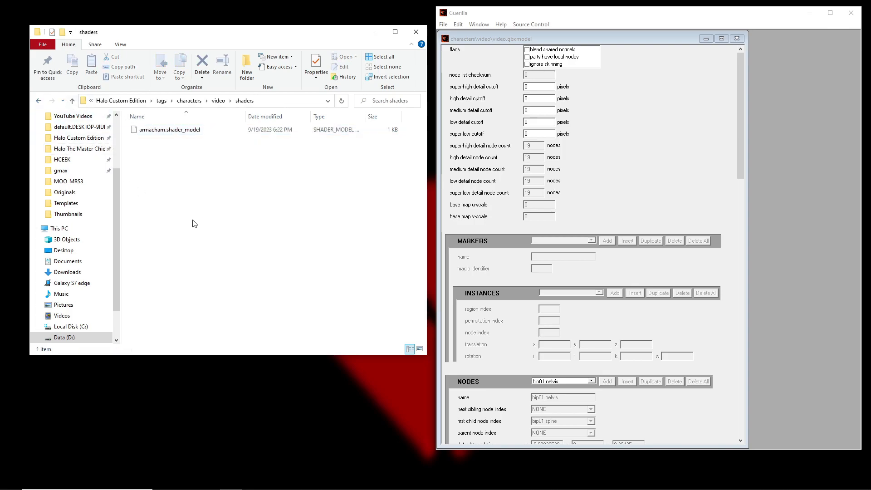
Return to the characters\video folder and close the video.gbxmodel tag in Guerilla
left_click(38, 102)
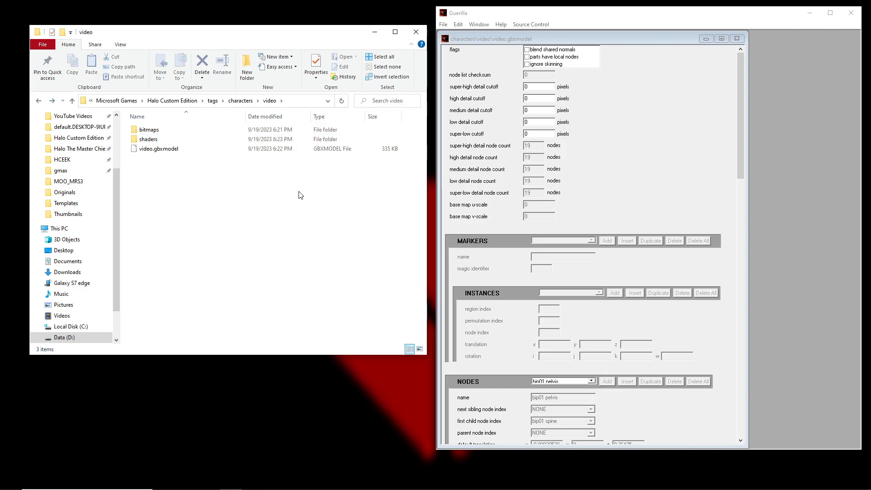
left_click(737, 39)
left_click(196, 223)
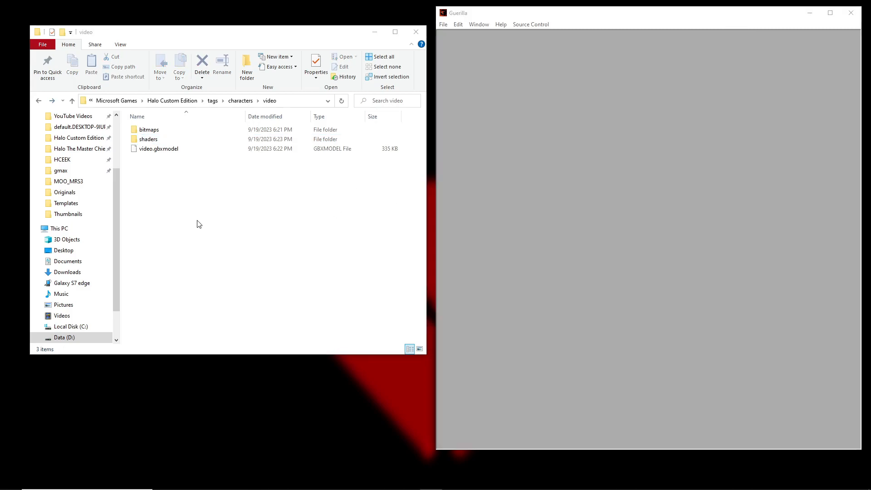
Copy the marine_armored biped and model_collision_geometry tags from tags\characters\marine_armored into the characters\video folder
left_click(174, 101)
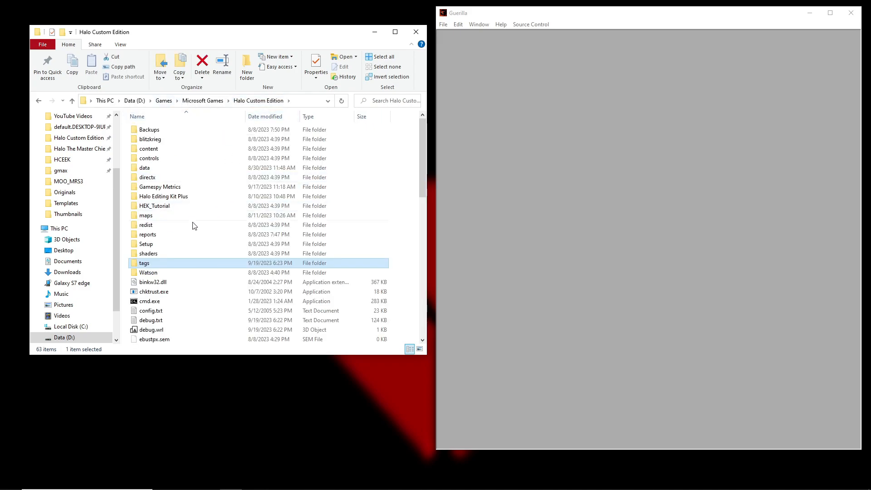
double_click(150, 263)
double_click(166, 140)
double_click(158, 292)
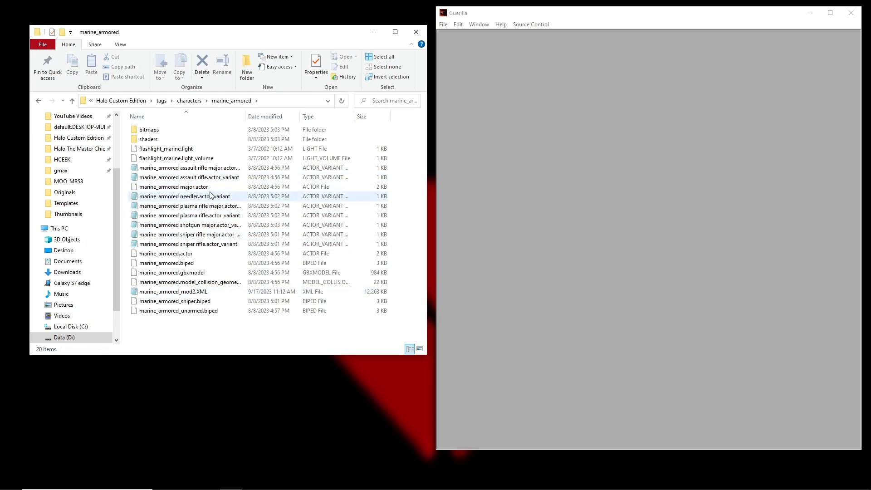
left_click(194, 264)
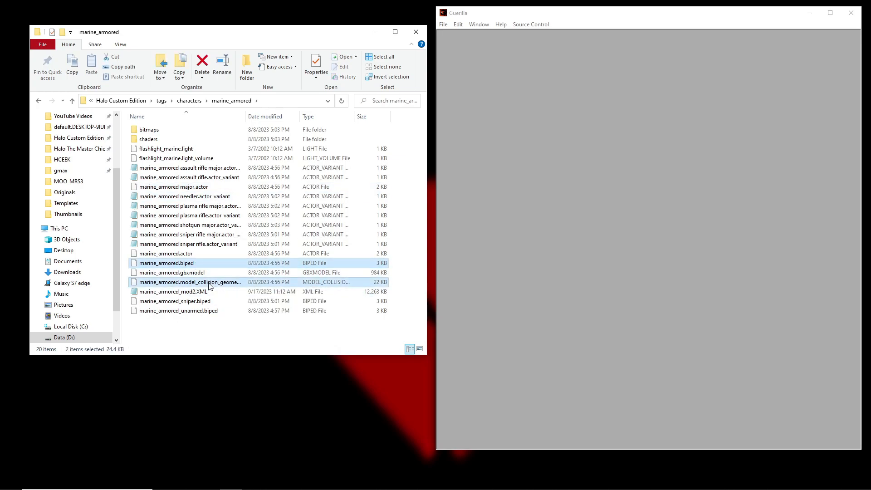
left_click(196, 338)
left_click(195, 100)
scroll(172, 313, "down", 2)
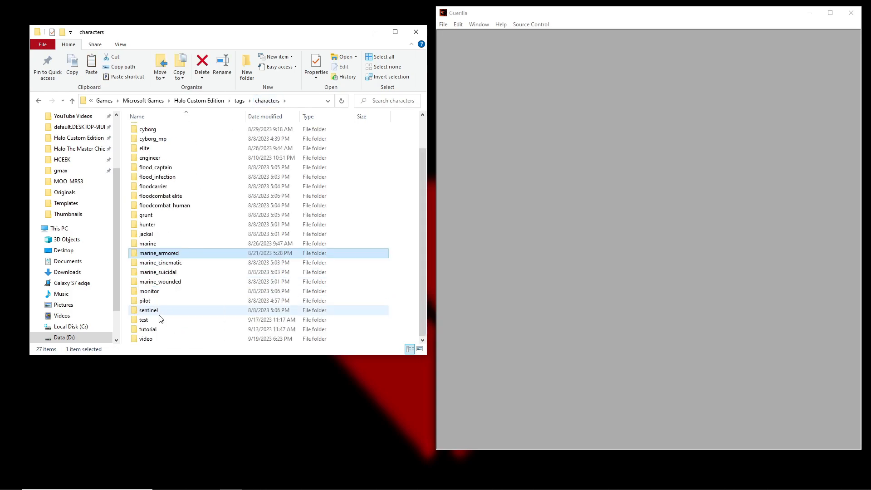
double_click(151, 340)
key("ctrl+v")
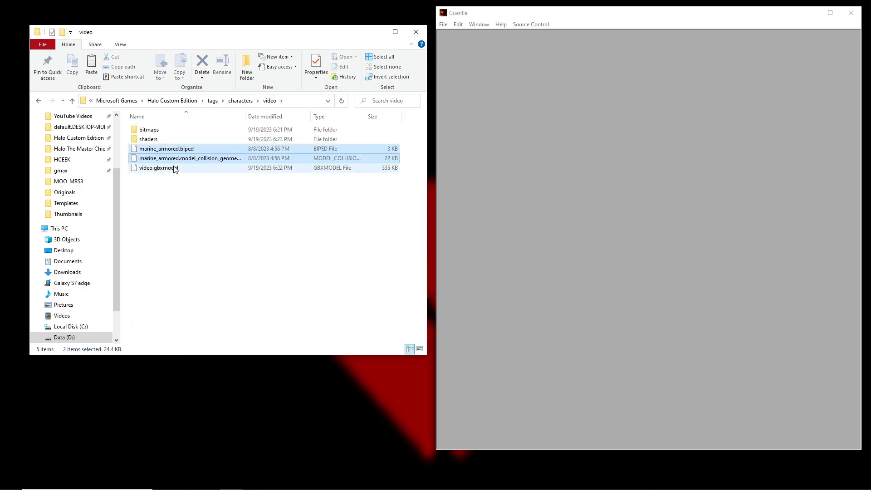
Rename both copied marine_armored tags to "video", keeping their extensions
right_click(158, 150)
left_click(182, 305)
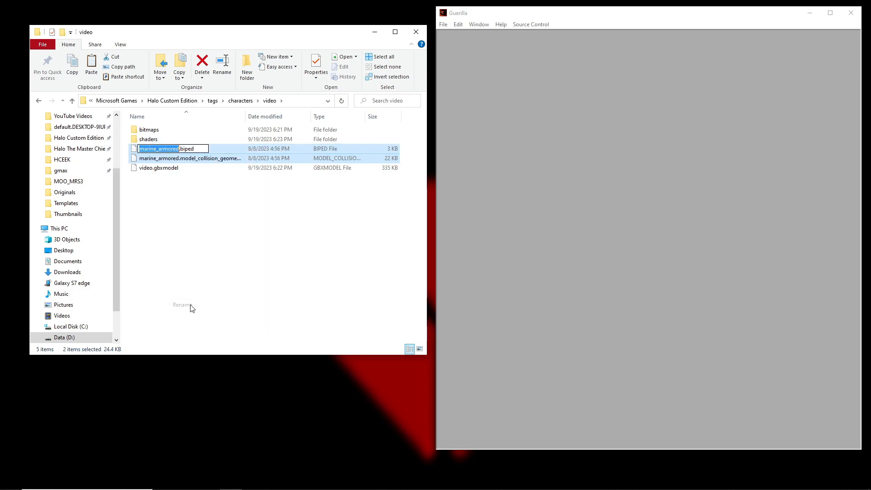
type("video")
key("Return")
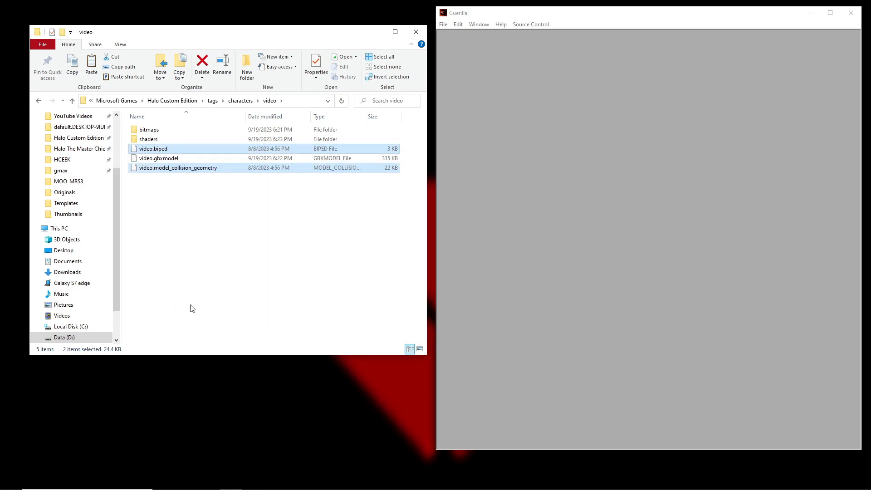
left_click(184, 169)
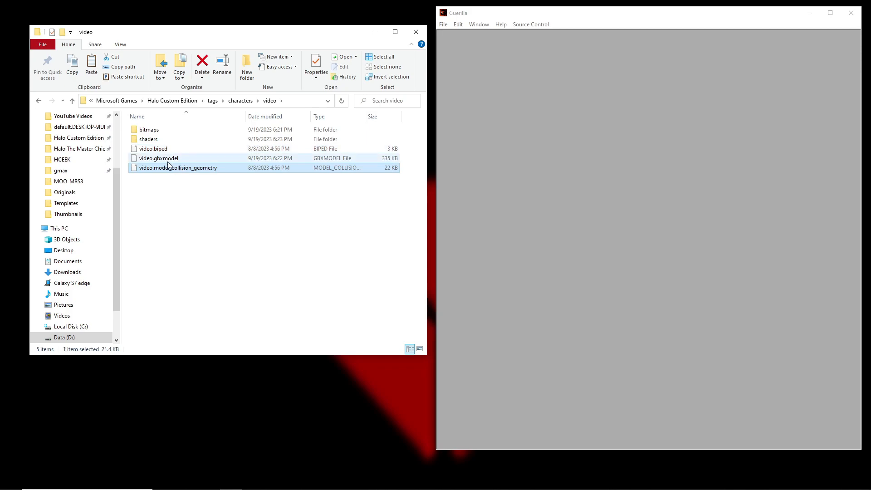
left_click(163, 201)
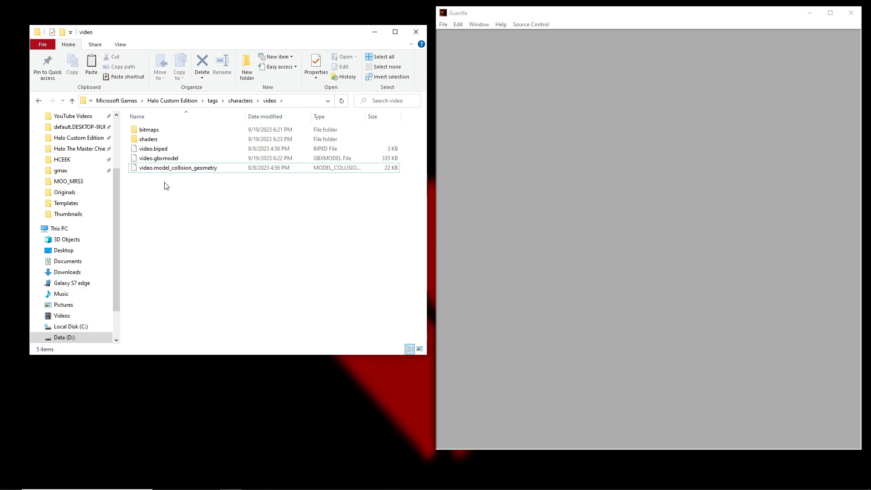
Reopen video.gbxmodel in Guerilla and go to its Shaders block
left_click(159, 158)
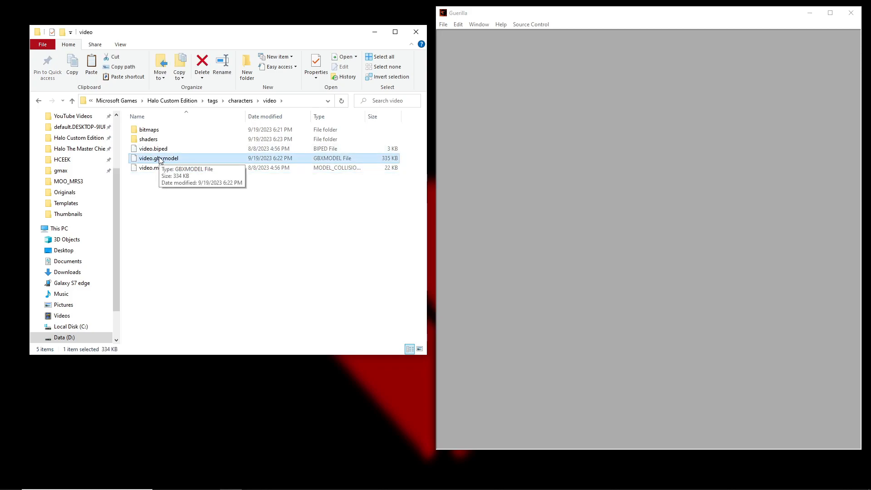
left_click_drag(160, 159, 561, 161)
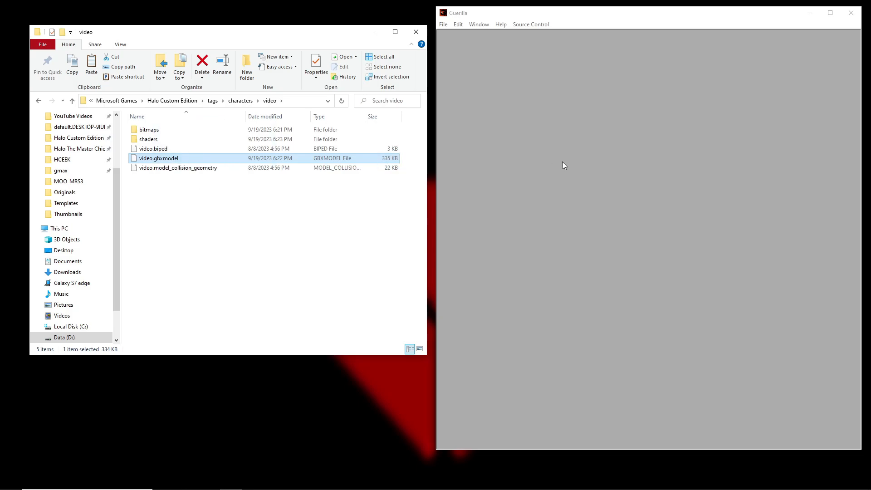
left_click_drag(753, 131, 755, 390)
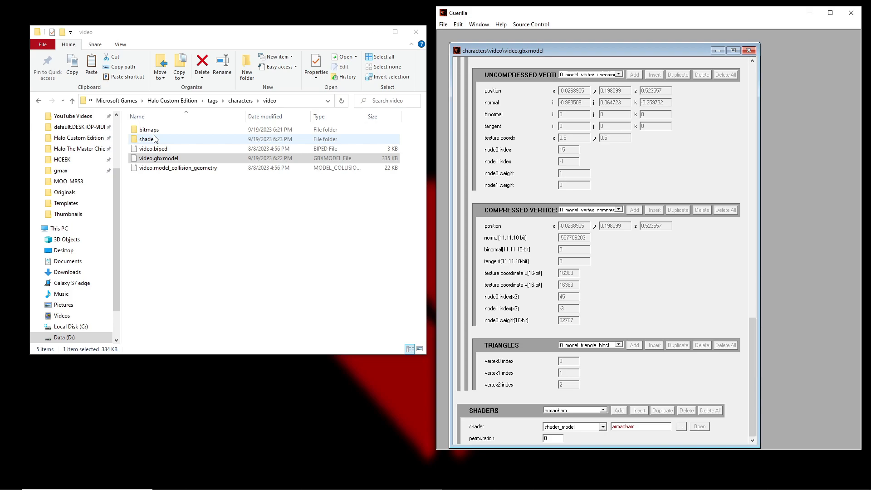
Point the armacham shader reference to the armacham.shader_model tag in characters\video\shaders and close video.gbxmodel
left_click(680, 427)
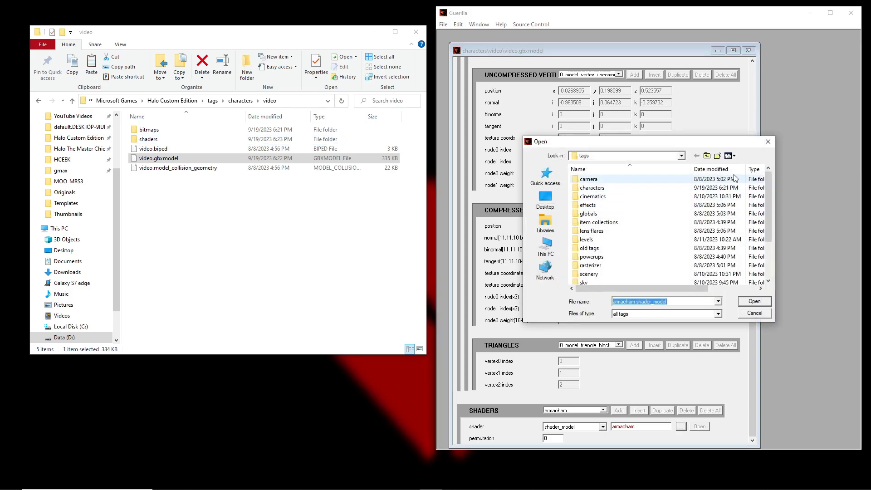
scroll(663, 207, "down", 2)
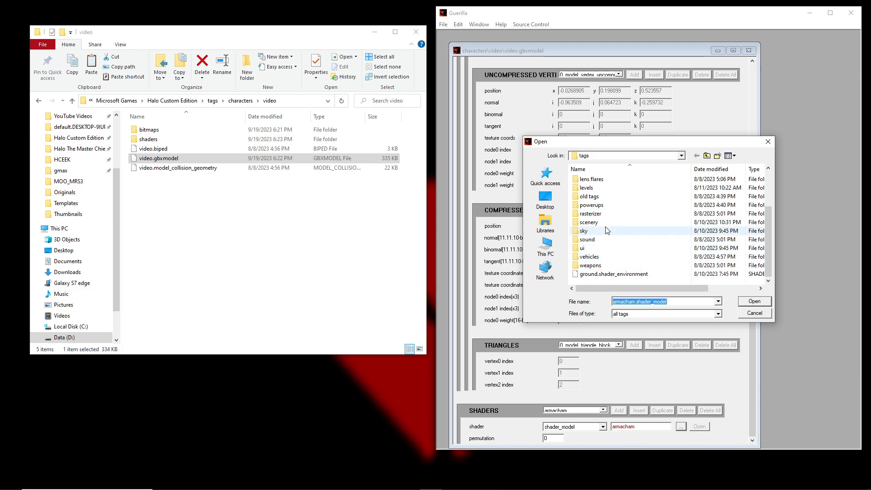
scroll(607, 222, "up", 3)
double_click(611, 212)
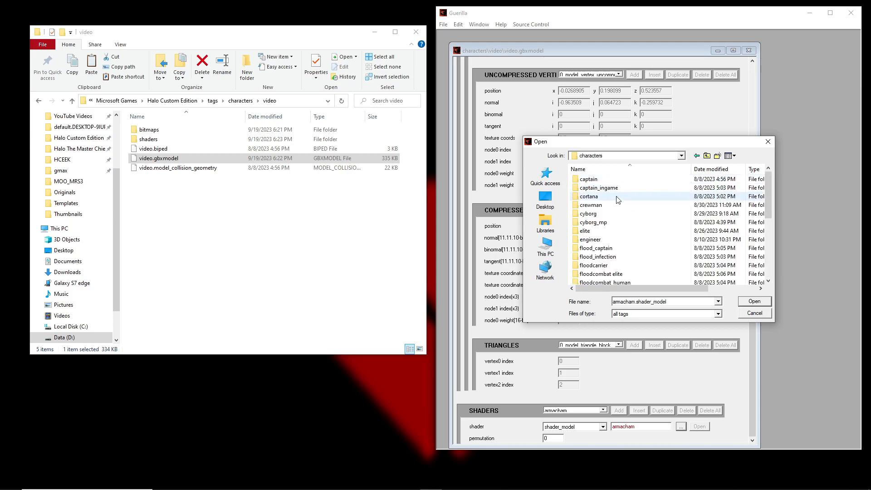
scroll(613, 217, "down", 5)
double_click(597, 269)
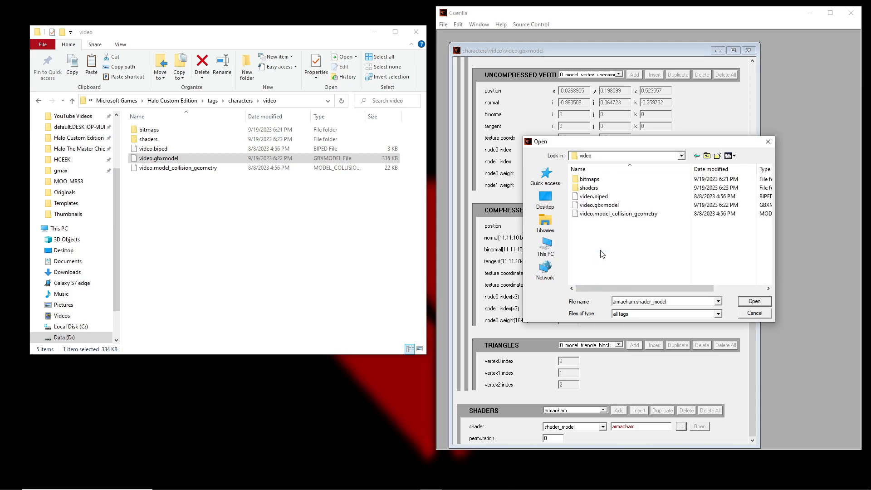
double_click(599, 188)
double_click(604, 180)
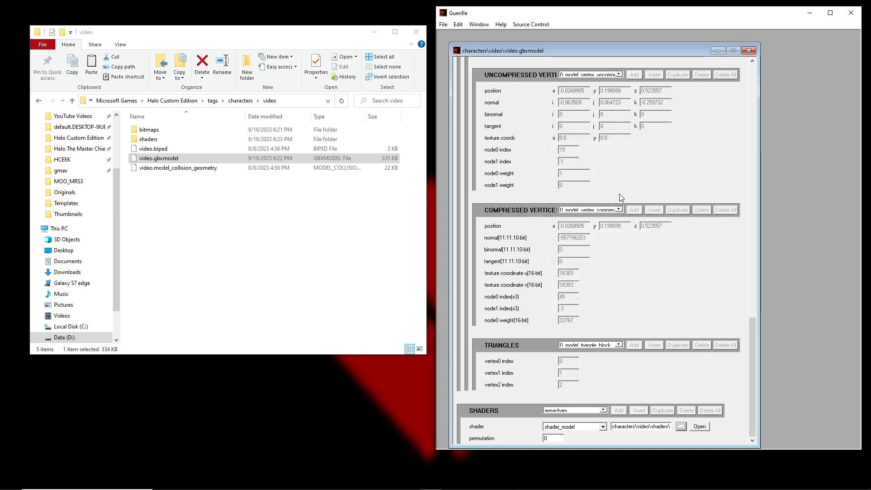
left_click(748, 50)
Open video.biped in Guerilla and set its model to characters\video\video.gbxmodel
left_click(177, 188)
left_click_drag(154, 149, 581, 152)
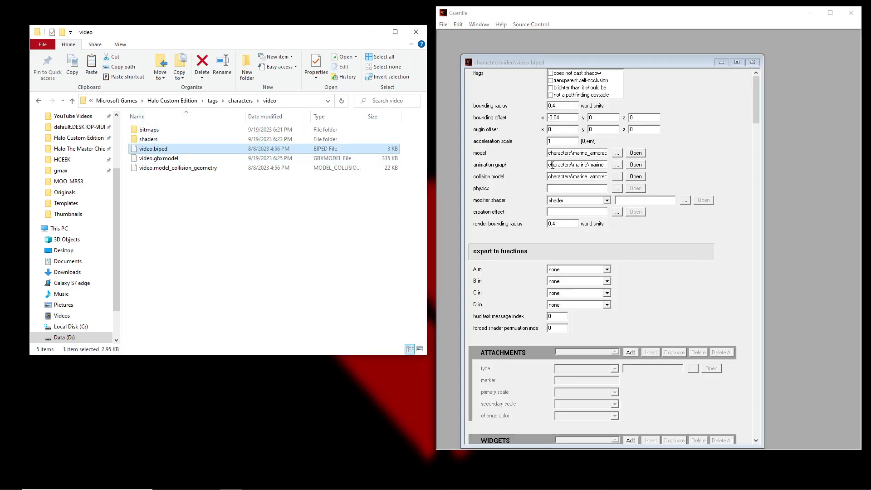
left_click(616, 153)
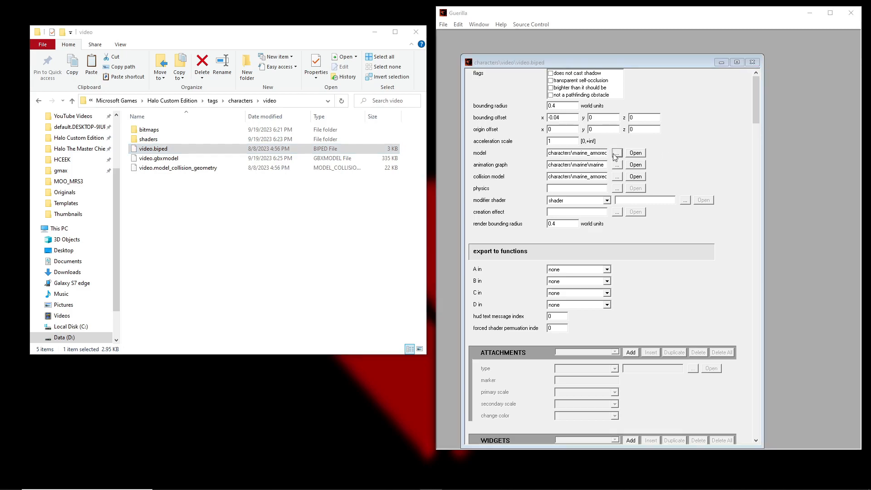
left_click(706, 156)
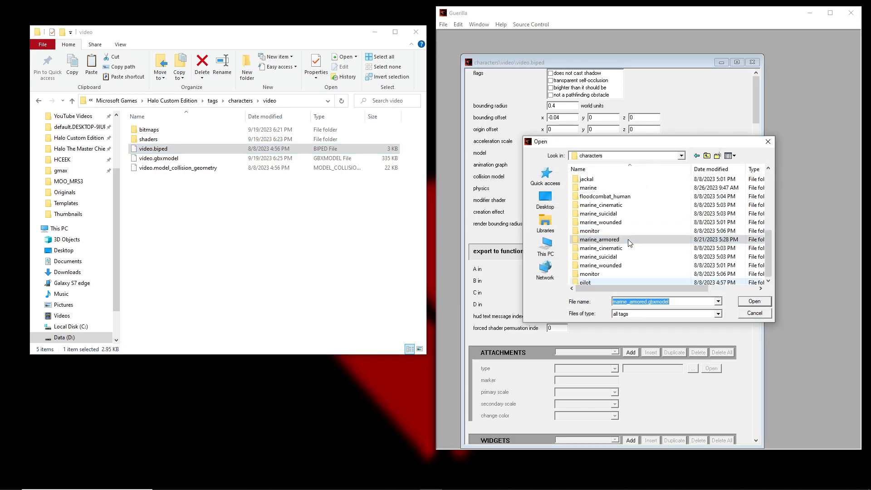
double_click(597, 278)
double_click(608, 205)
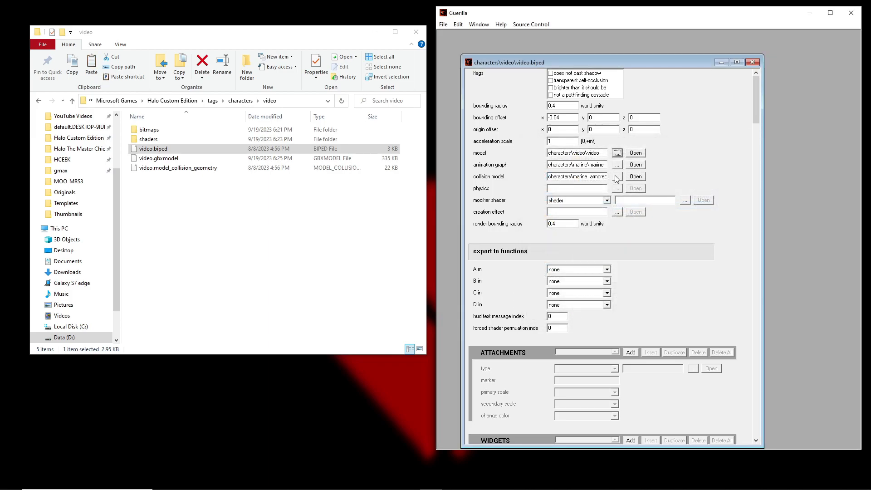
Set the biped's collision model to characters\video\video.model_collision_geometry, then save and close the tag
left_click(617, 177)
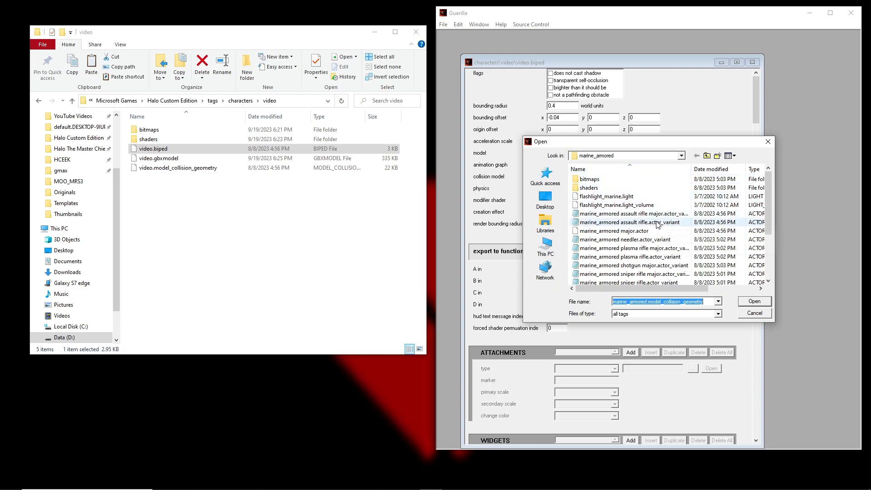
left_click(707, 156)
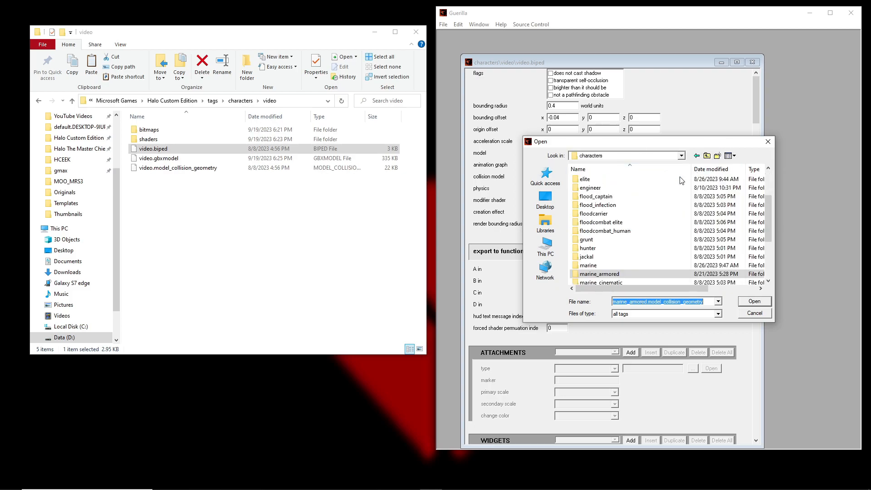
double_click(589, 273)
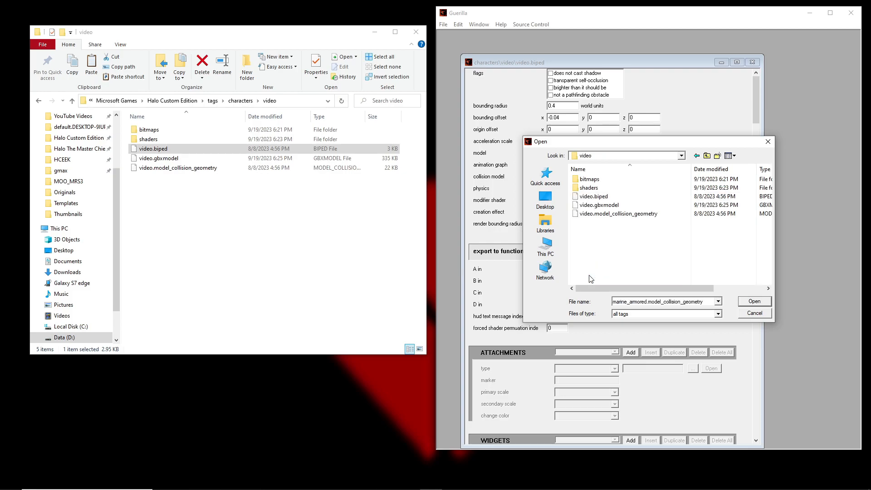
double_click(613, 213)
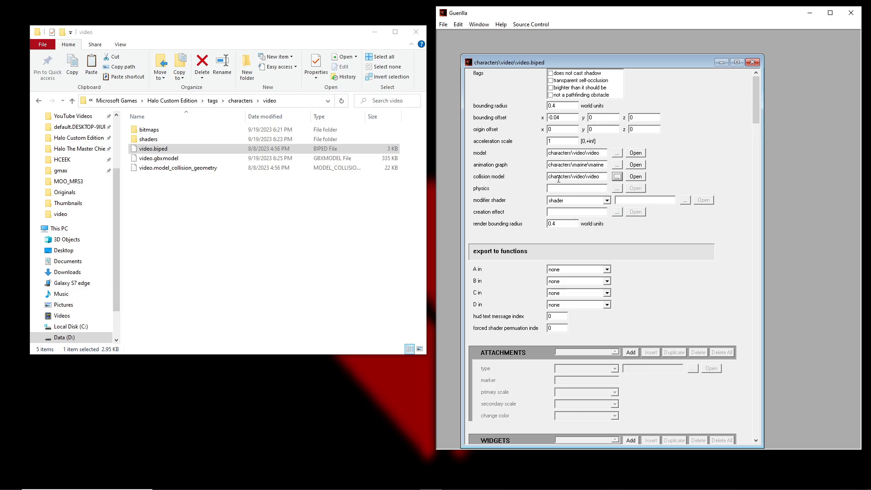
left_click_drag(751, 107, 685, 159)
left_click_drag(616, 62, 615, 57)
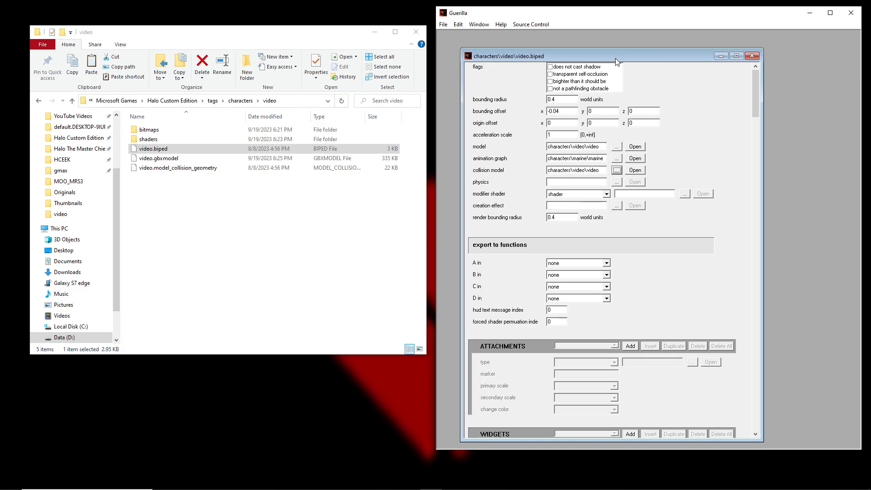
key("ctrl+s")
left_click(751, 55)
Open armacham.shader_model from the characters\video\shaders folder in Guerilla
left_click(269, 231)
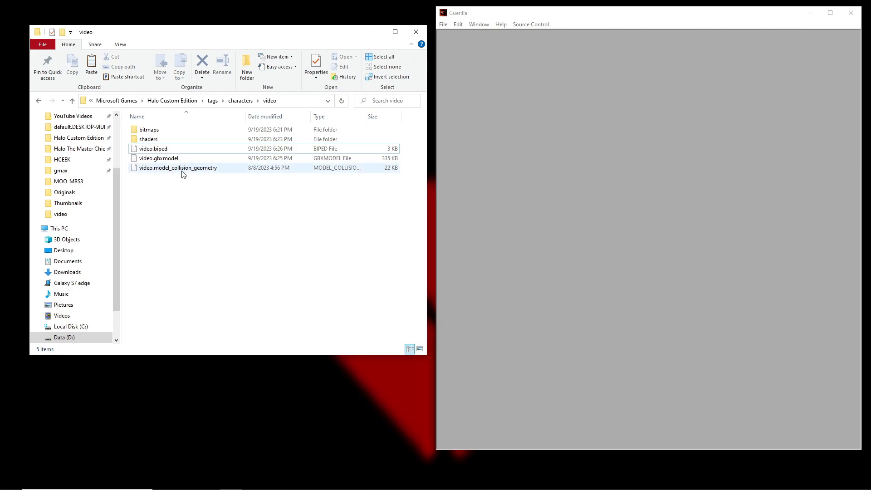
double_click(154, 140)
left_click_drag(160, 131, 584, 230)
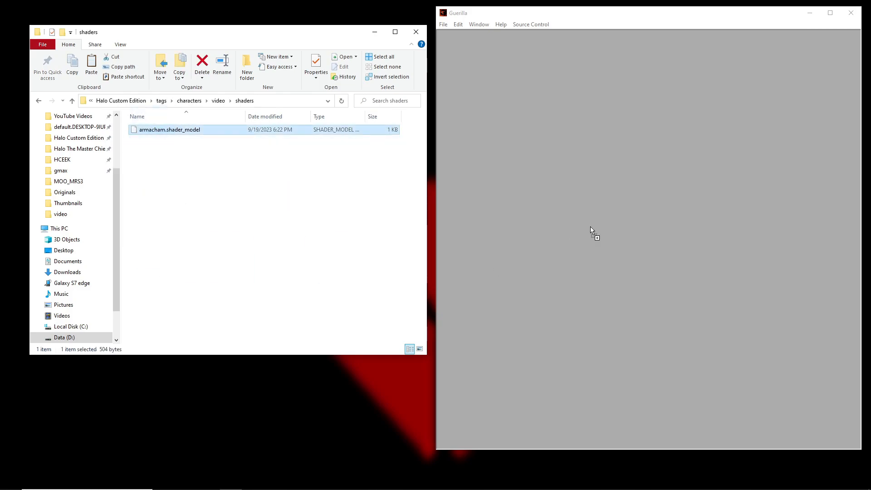
left_click_drag(616, 71, 606, 43)
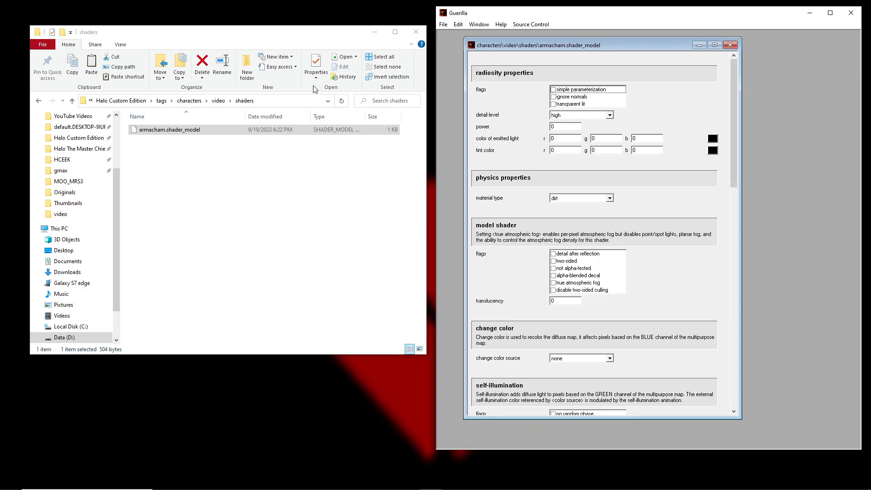
Set the shader's base map to the bitmap tag in characters\video\bitmaps, then save and close the shader
left_click_drag(735, 101, 728, 249)
left_click(619, 198)
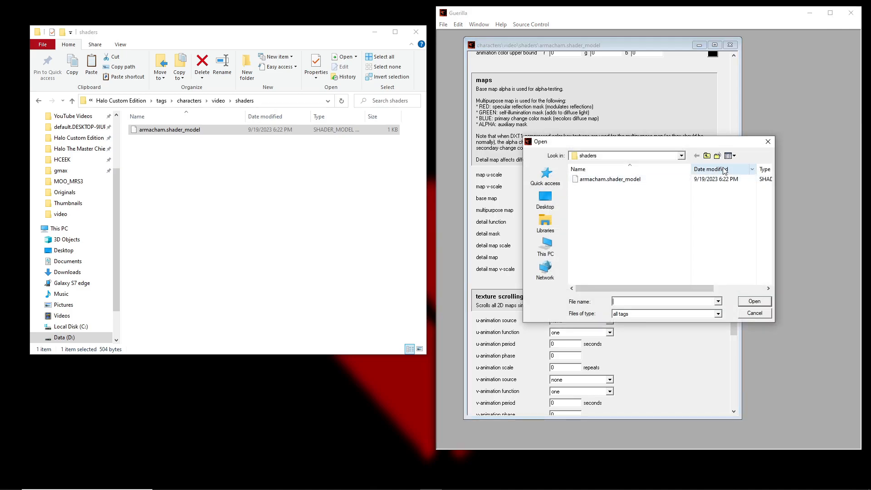
left_click(707, 156)
double_click(599, 178)
double_click(599, 179)
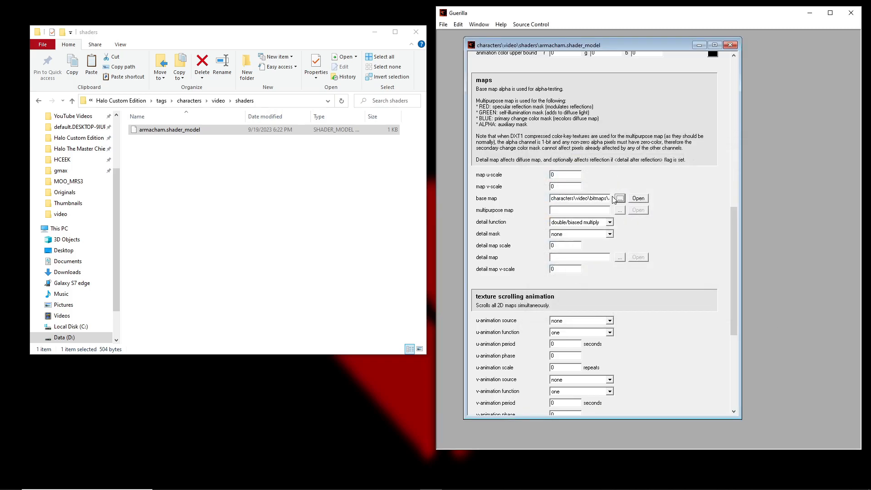
key("ctrl+s")
left_click(730, 45)
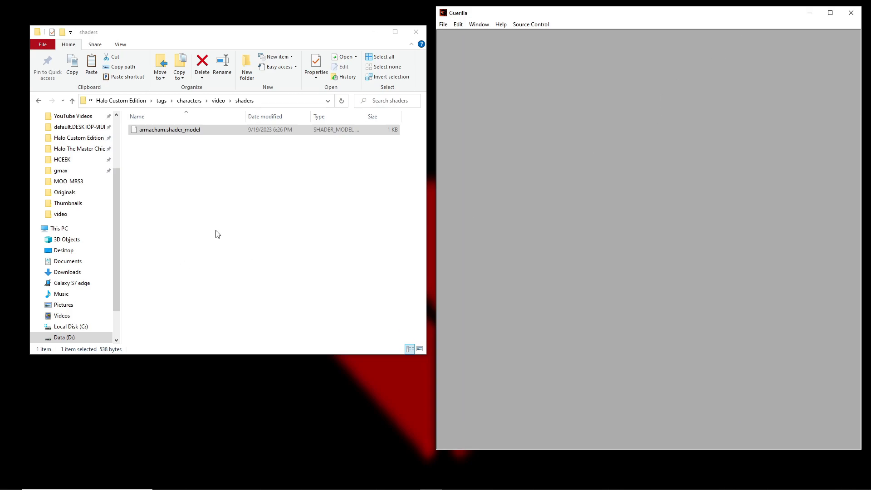
Return to the characters\video folder and open video.gbxmodel in Guerilla
left_click(213, 213)
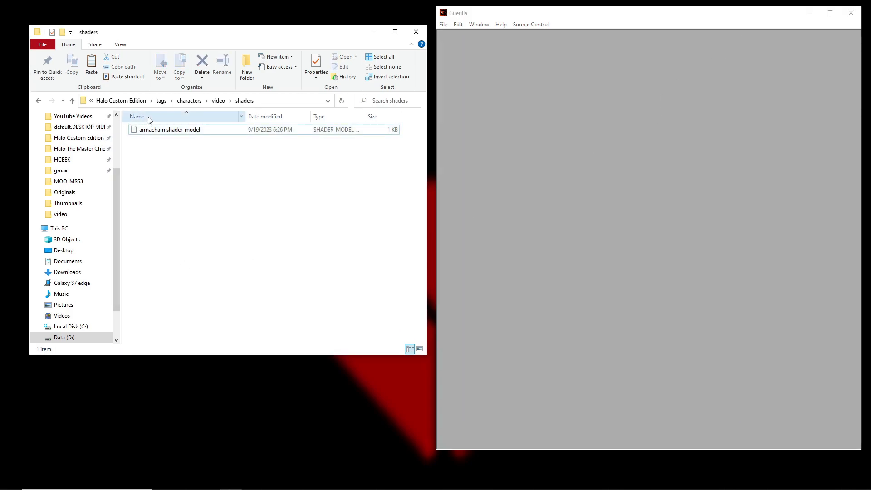
left_click(196, 101)
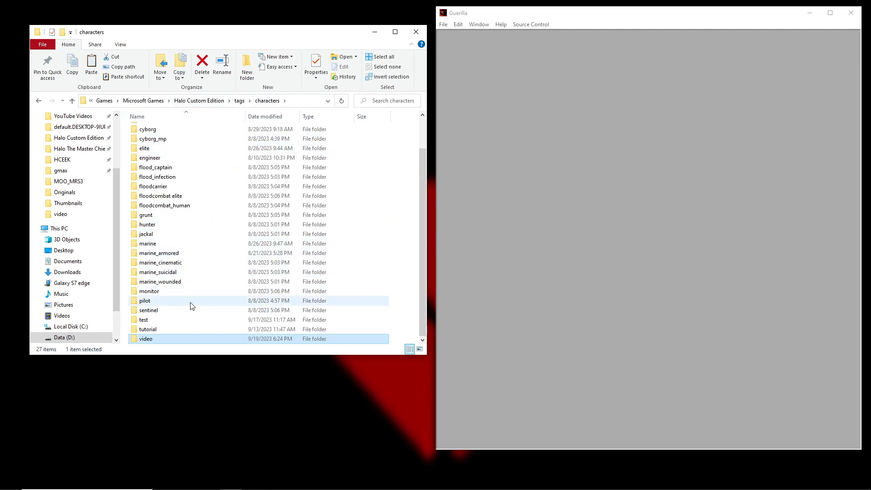
double_click(162, 340)
left_click_drag(159, 158, 697, 181)
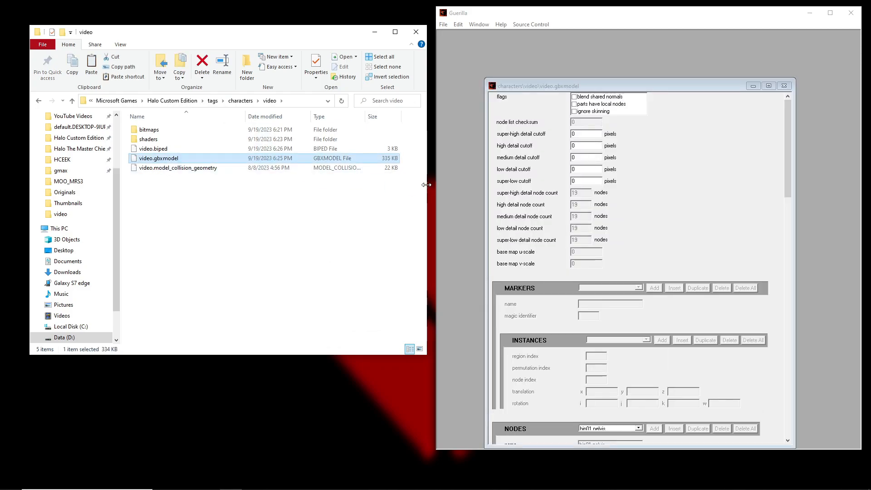
left_click_drag(695, 83, 639, 38)
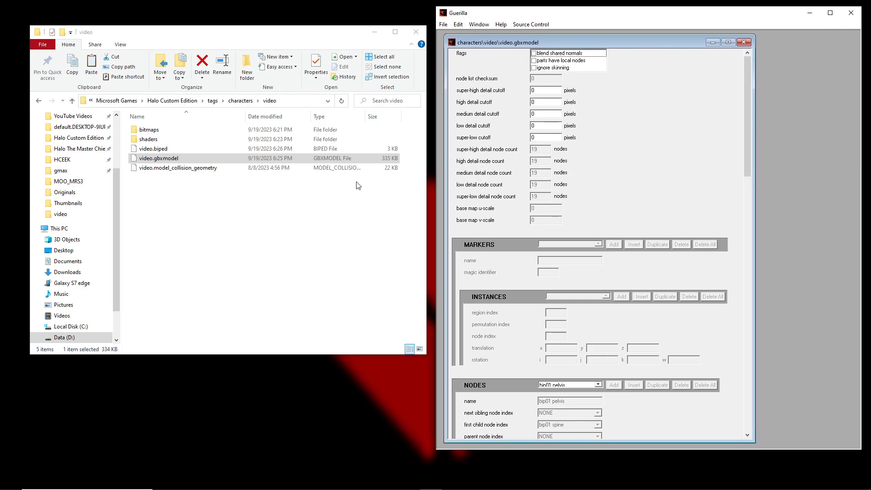
Open video.model_collision_geometry alongside it in Guerilla and bring video.gbxmodel back to the front
left_click_drag(178, 168, 769, 194)
left_click_drag(658, 95, 706, 64)
left_click(690, 45)
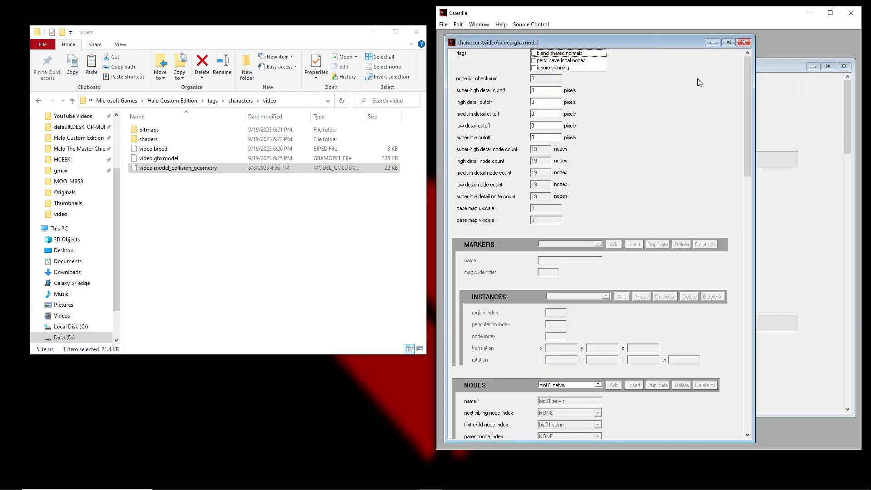
Examine the model's node list, its regions and the markers of the arms and legs regions
left_click_drag(746, 111, 747, 168)
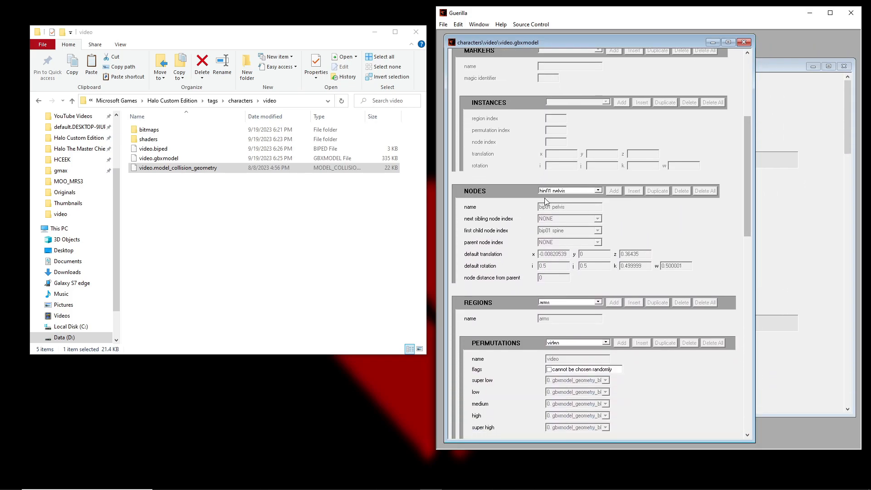
left_click(563, 191)
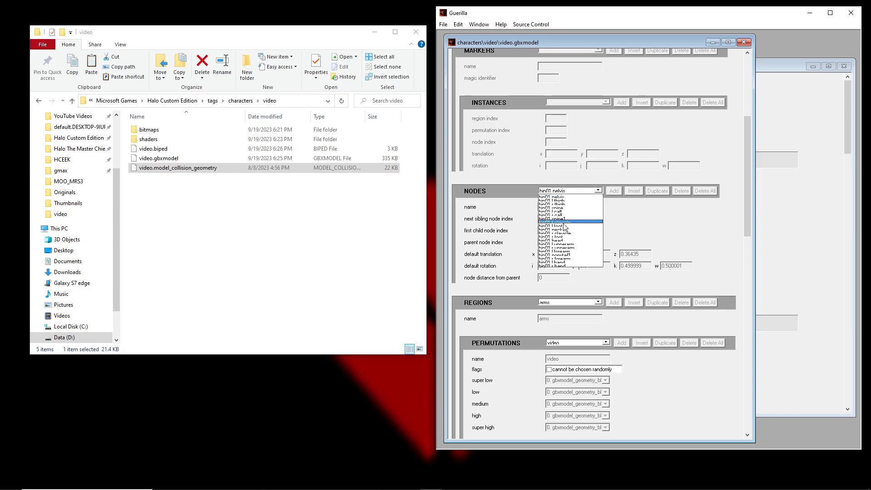
left_click(619, 222)
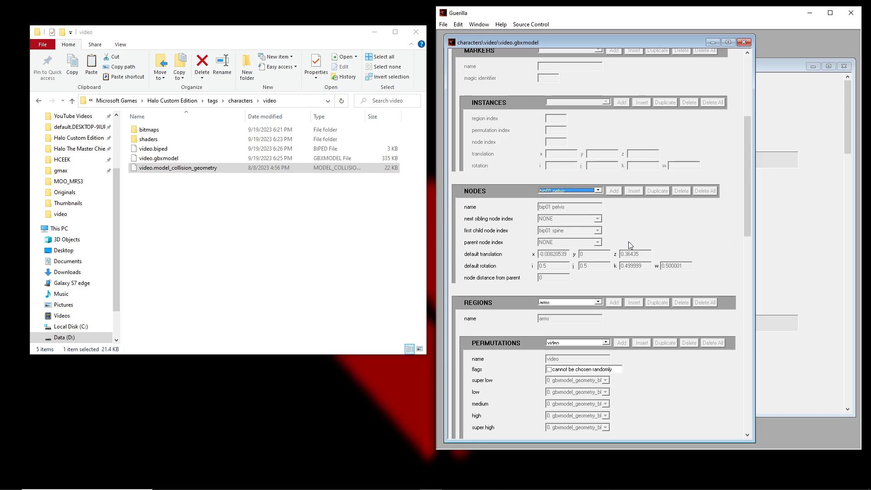
scroll(629, 239, "down", 3)
left_click(562, 126)
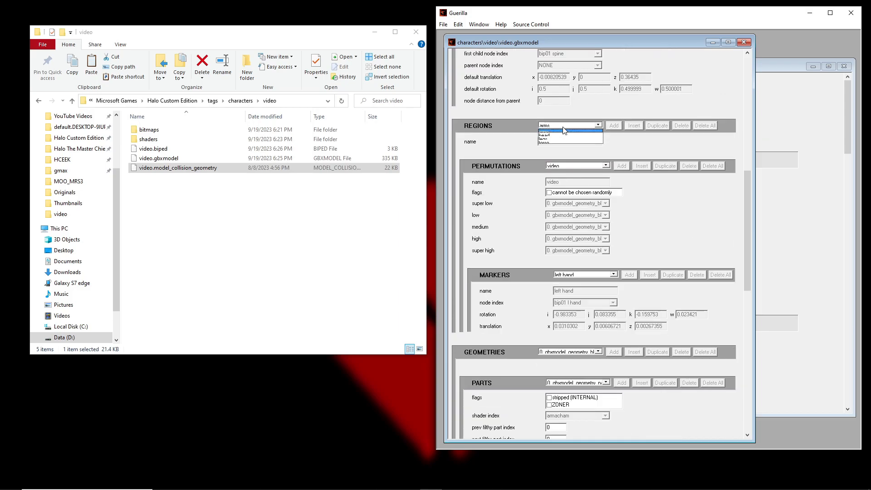
left_click(564, 131)
left_click(592, 275)
left_click(592, 278)
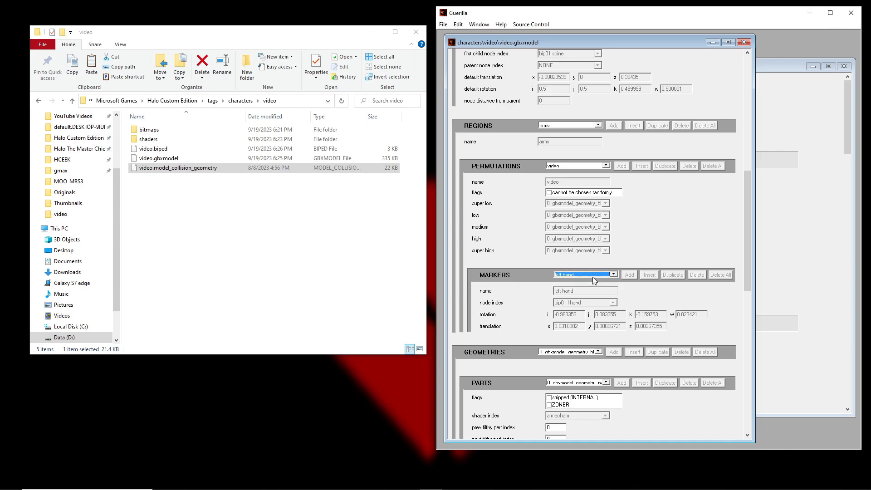
scroll(577, 127, "down", 2)
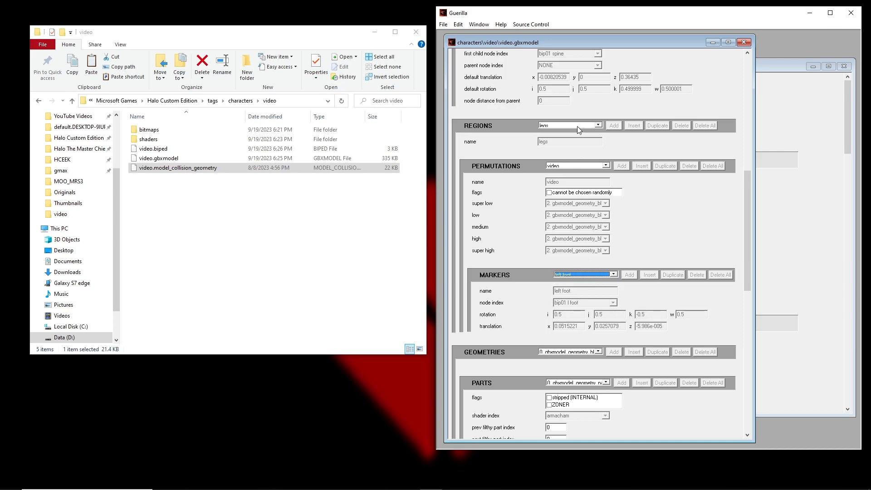
left_click(593, 277)
left_click(593, 277)
Check the Shaders block of video.gbxmodel and review its node list again
left_click_drag(745, 193, 727, 325)
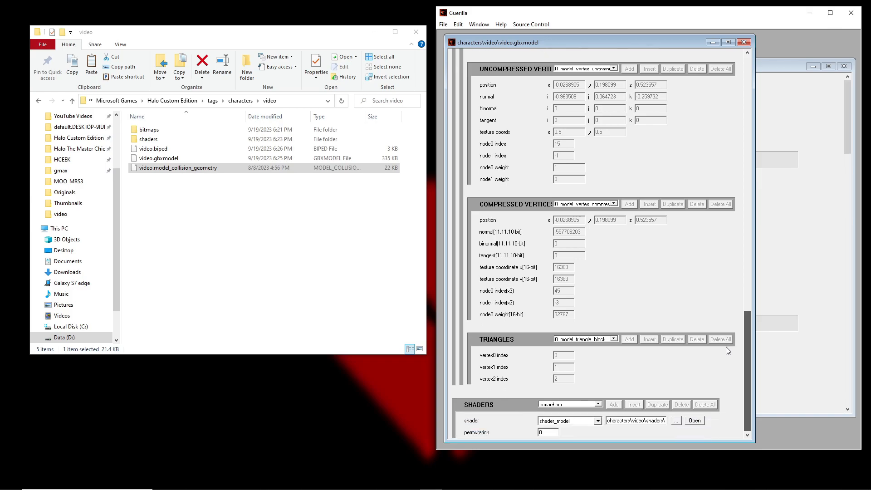
scroll(726, 346, "up", 15)
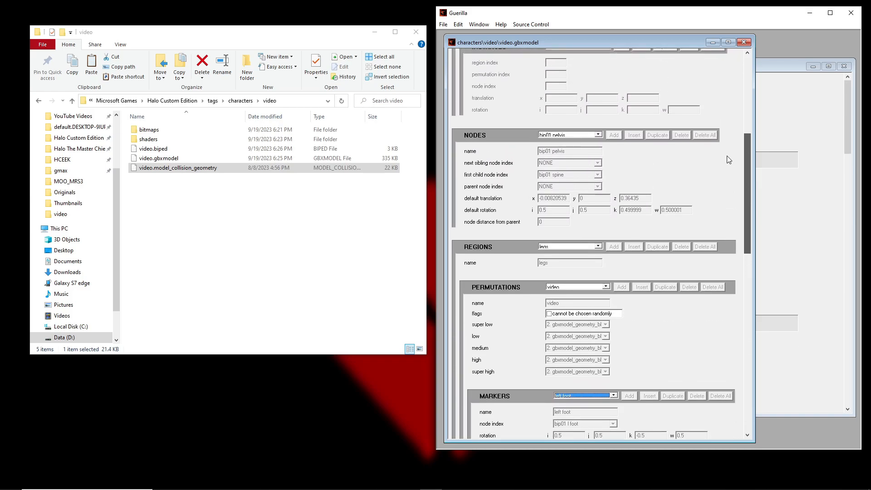
left_click(562, 135)
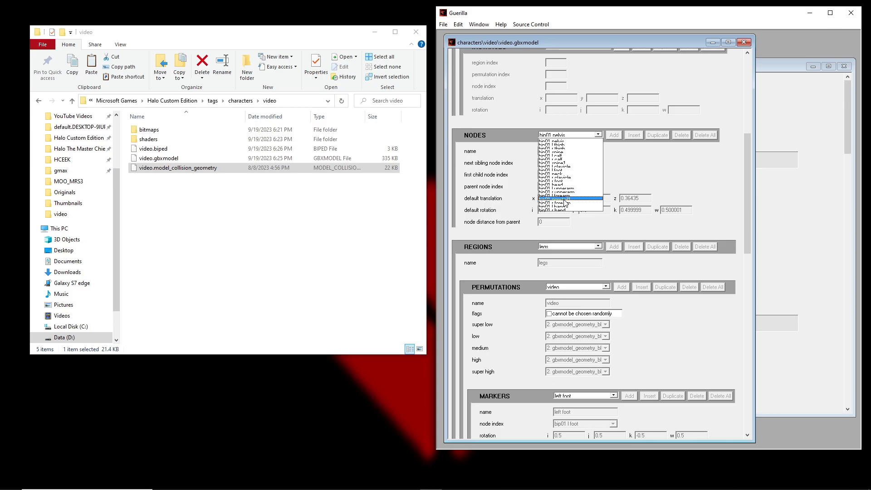
left_click(375, 219)
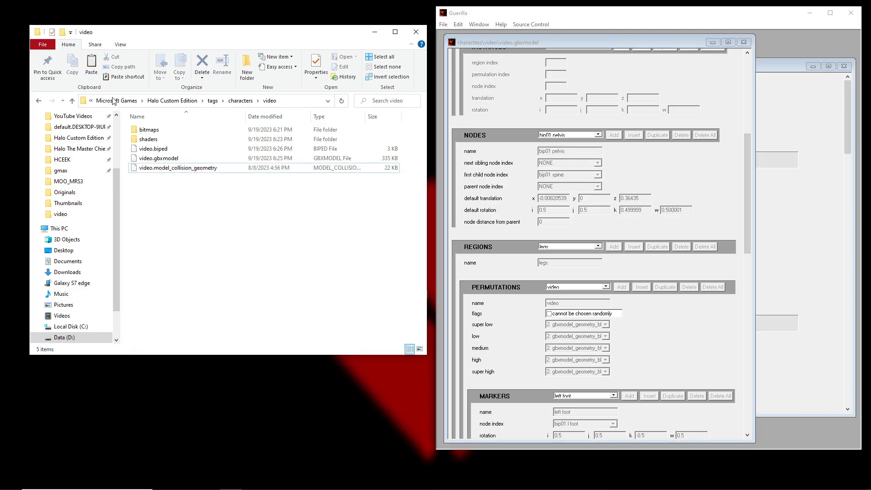
Go to the characters\cyborg folder and open cyborg.gbxmodel in Guerilla for comparison
left_click(239, 101)
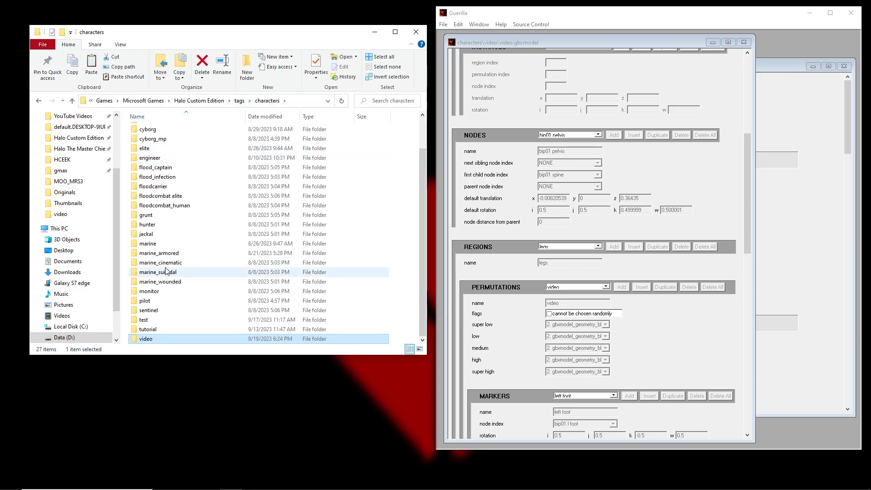
left_click(150, 130)
double_click(149, 132)
left_click(204, 253)
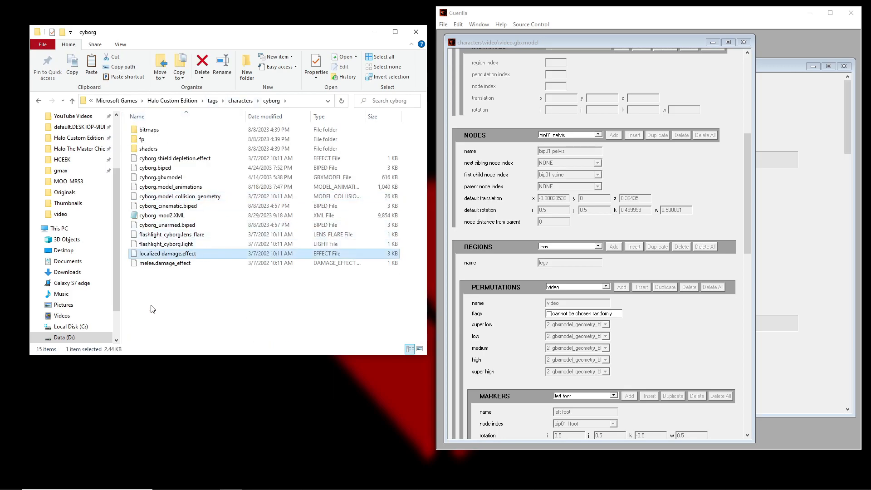
left_click_drag(165, 178, 783, 294)
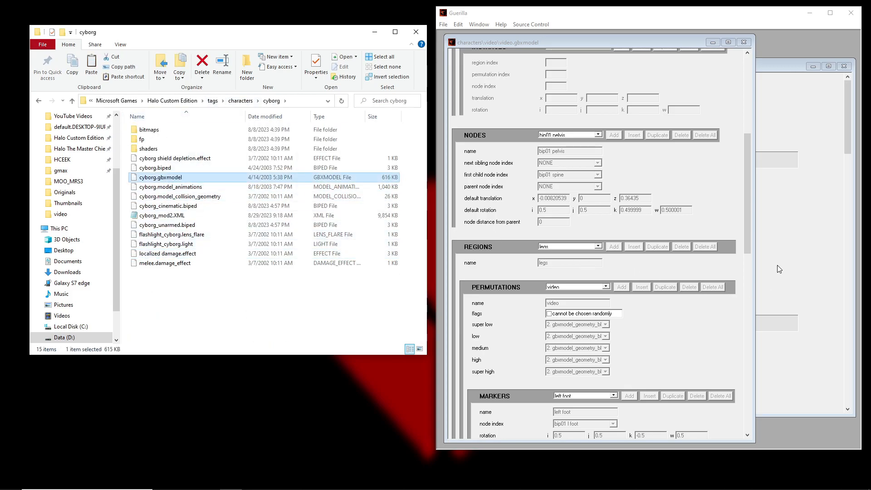
left_click_drag(725, 108, 697, 70)
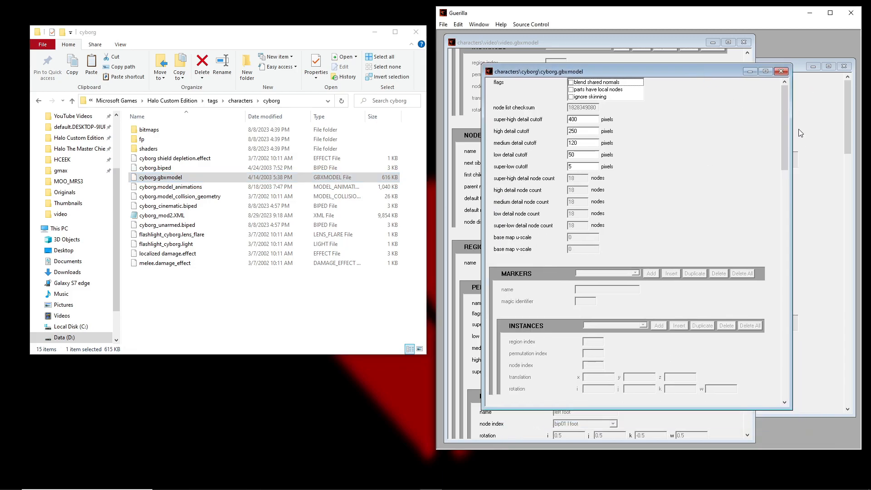
Review the node list of cyborg.gbxmodel and close the tag
left_click_drag(785, 122, 785, 171)
left_click(608, 230)
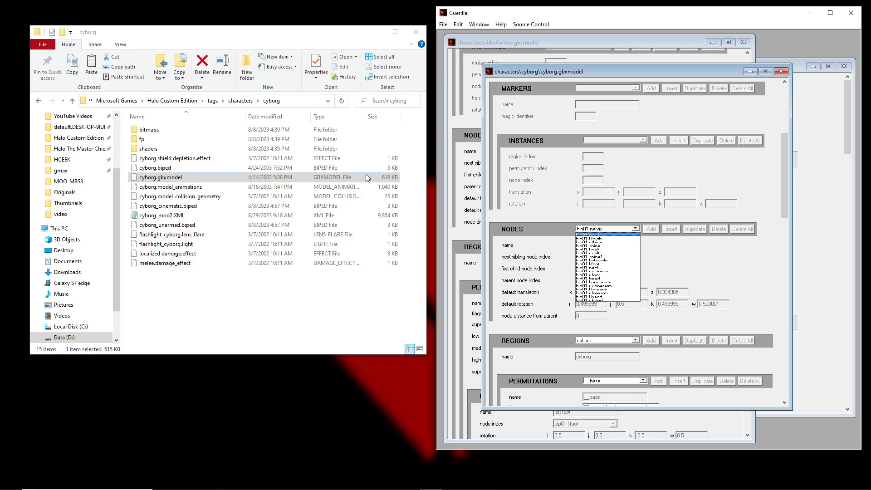
left_click(780, 71)
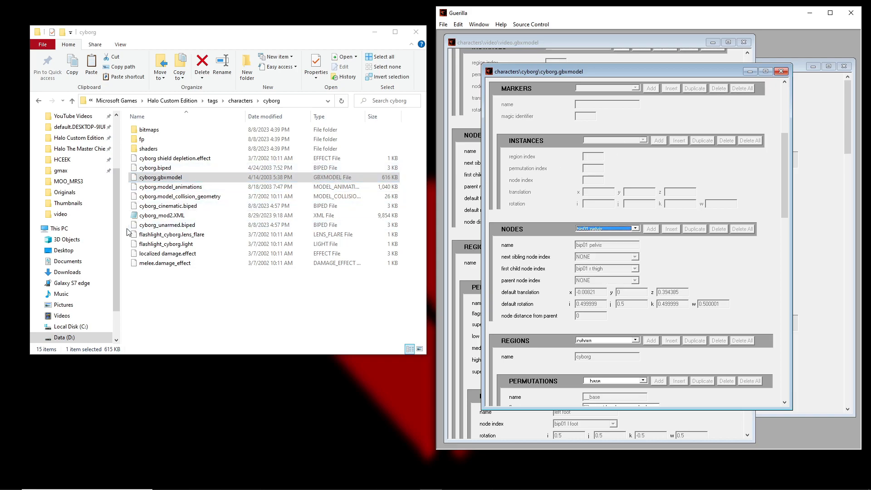
left_click(780, 71)
Open cyborg.biped in Guerilla, look through its object references and movement settings, and close it
left_click_drag(145, 169, 774, 320)
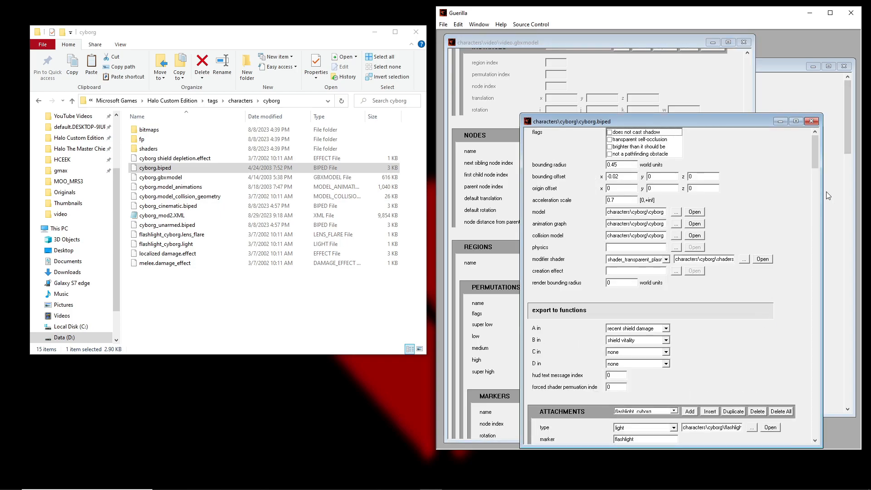
left_click_drag(817, 173, 810, 406)
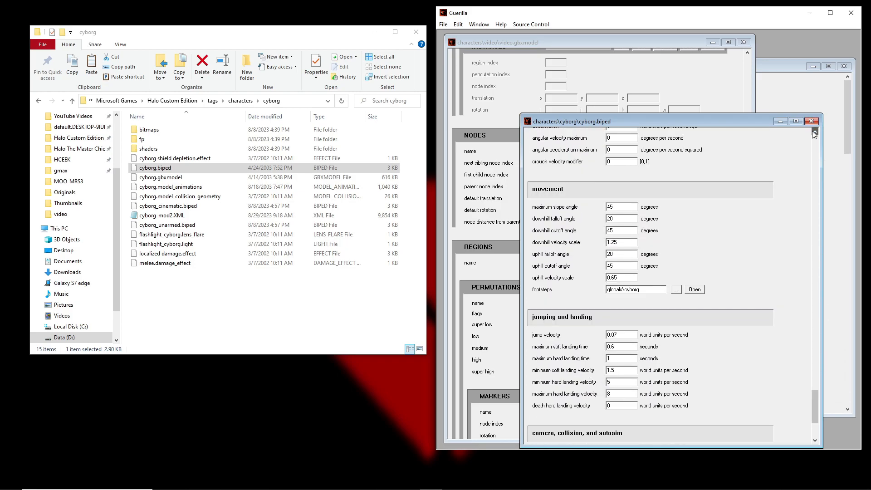
left_click(811, 121)
left_click(223, 244)
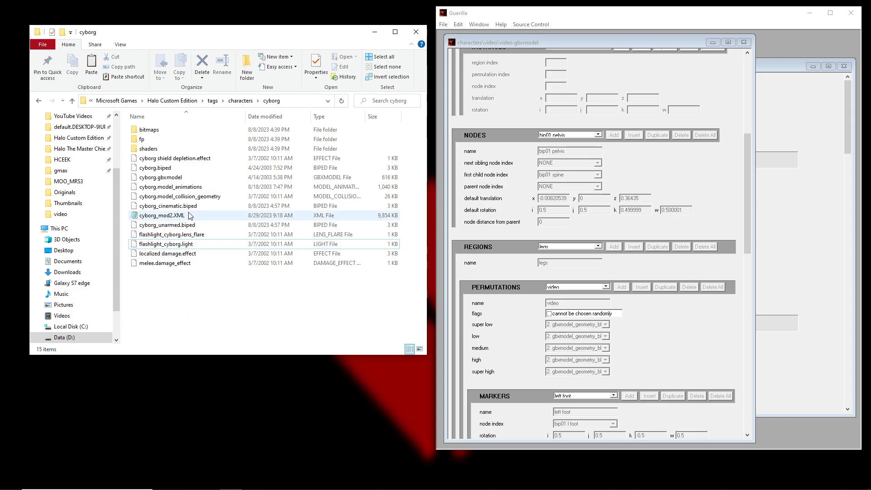
Open cyborg.model_collision_geometry, check its regions and node list, and close it
left_click_drag(183, 195, 786, 348)
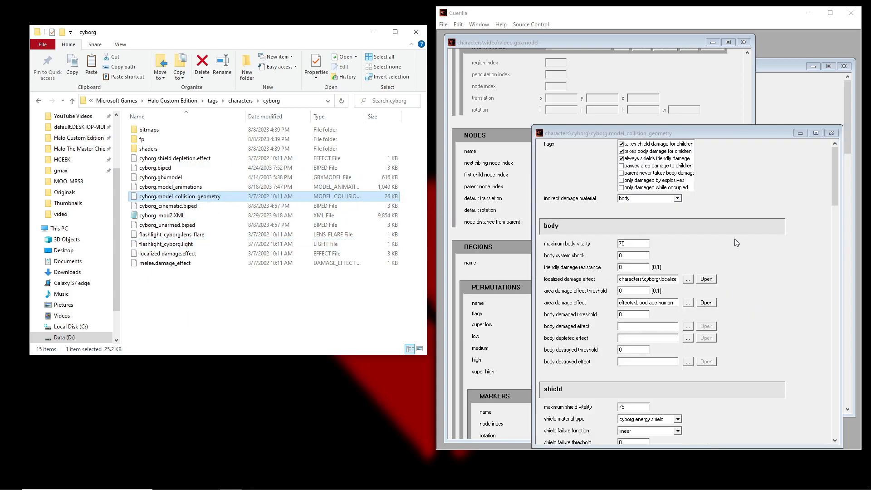
left_click_drag(834, 172, 834, 249)
left_click(646, 257)
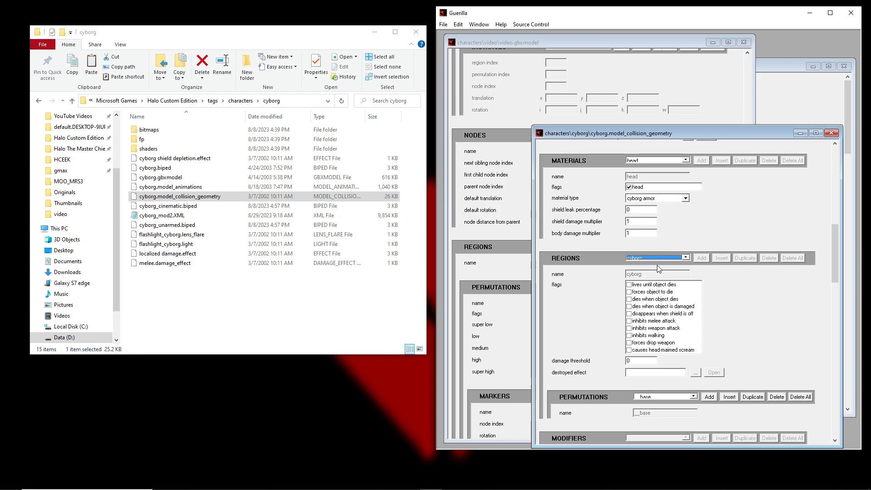
left_click_drag(836, 240, 830, 280)
scroll(668, 252, "down", 5)
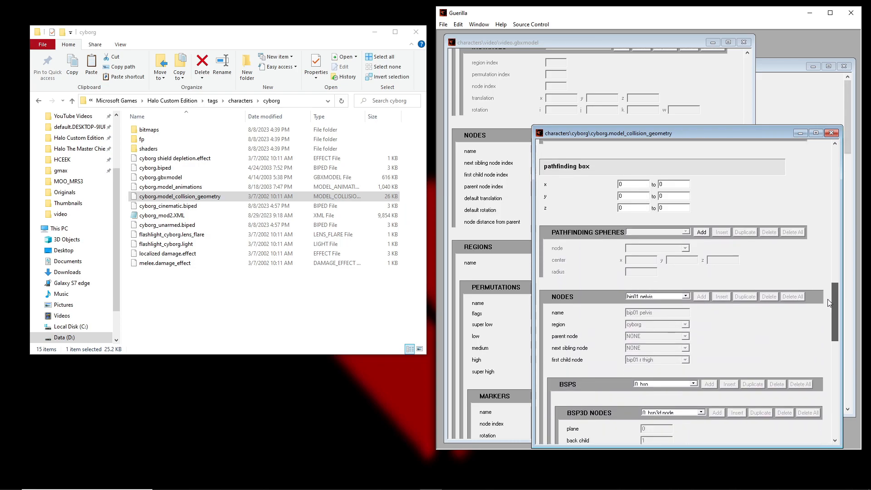
left_click(669, 250)
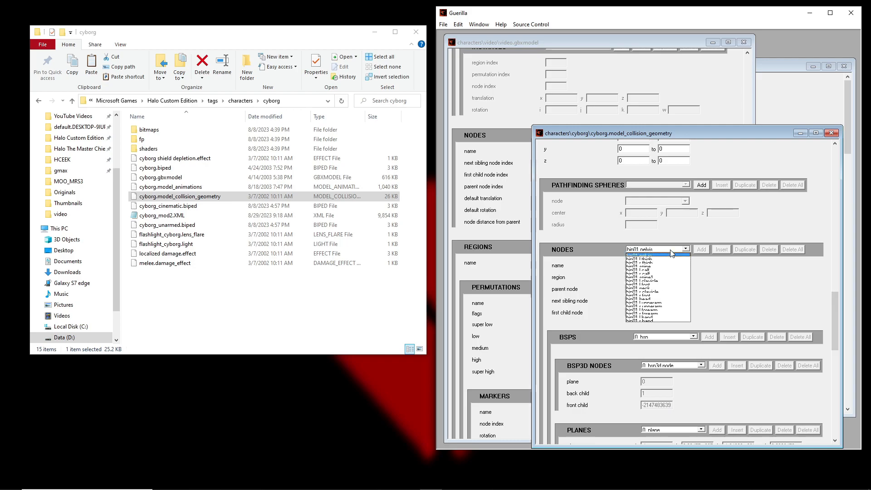
left_click(671, 254)
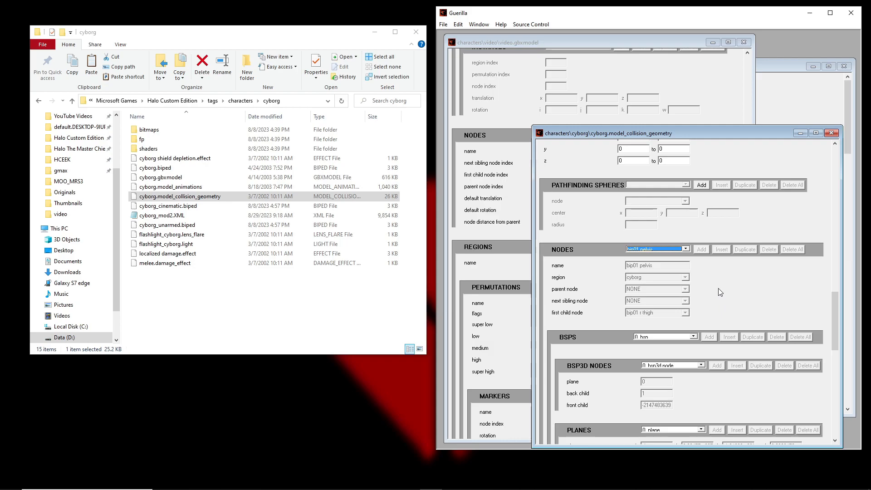
left_click(831, 133)
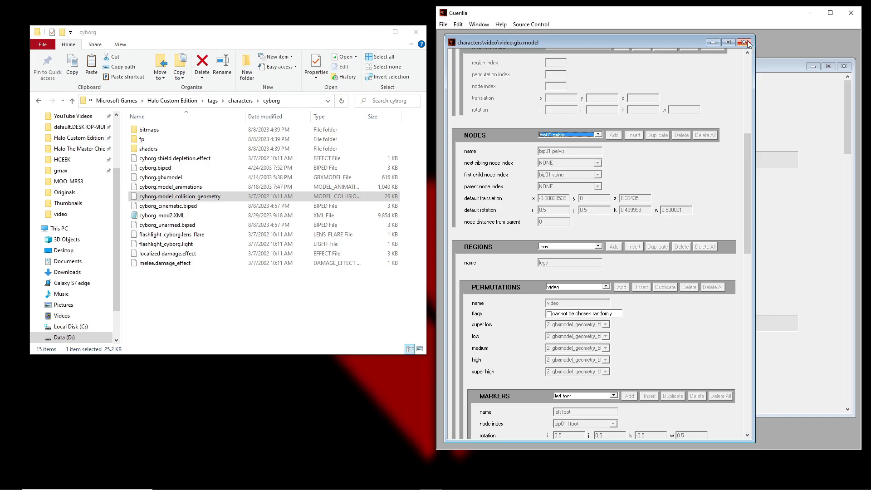
Close the video.model_collision_geometry and video.gbxmodel tags in Guerilla
left_click(182, 187)
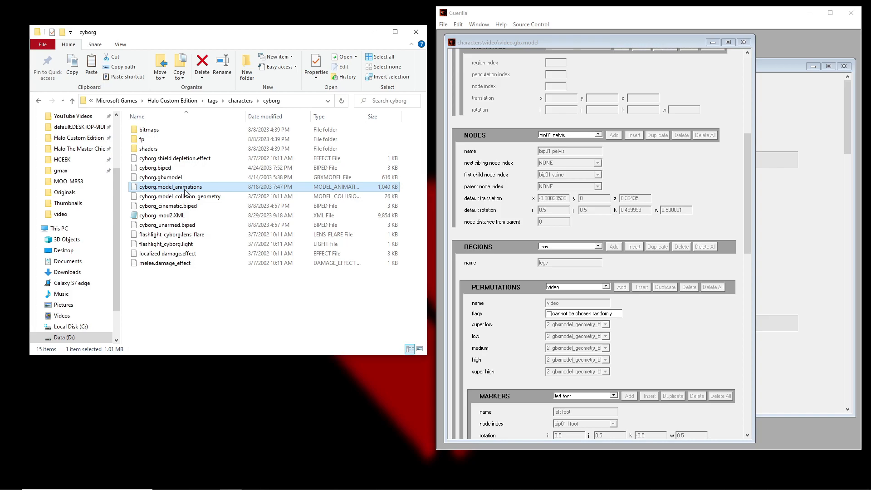
left_click_drag(747, 189, 761, 65)
left_click(768, 69)
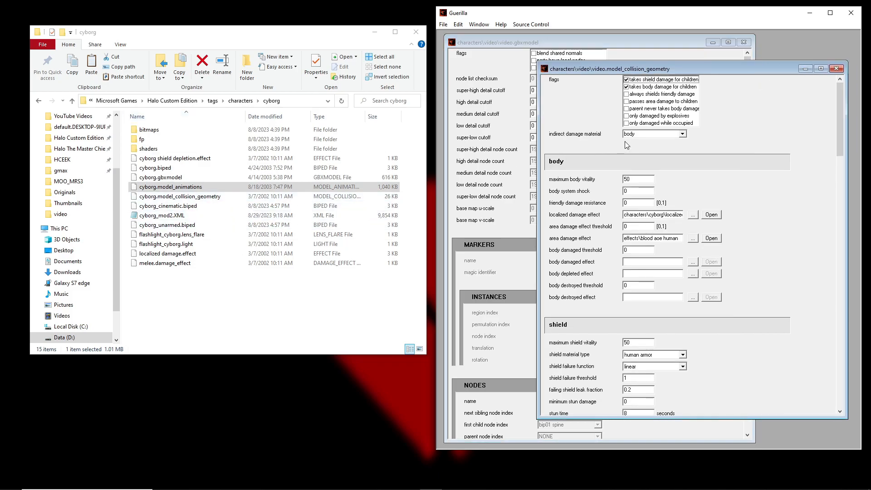
left_click(168, 188)
left_click(835, 69)
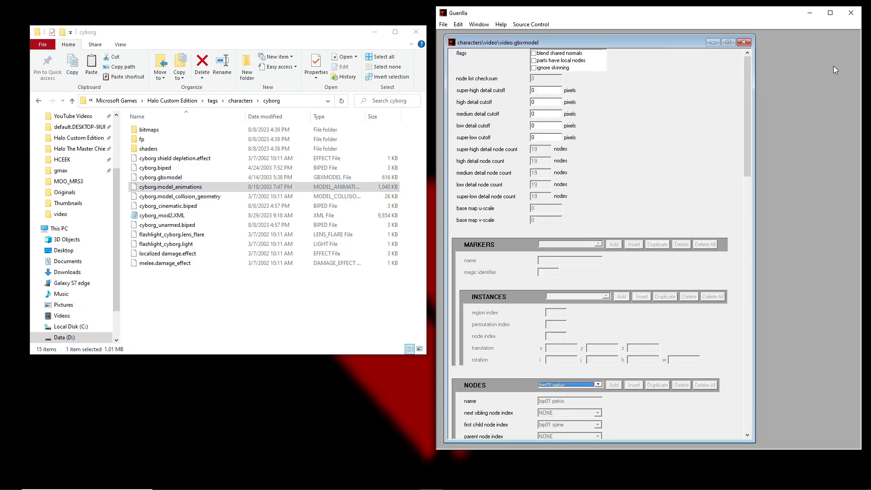
left_click(743, 42)
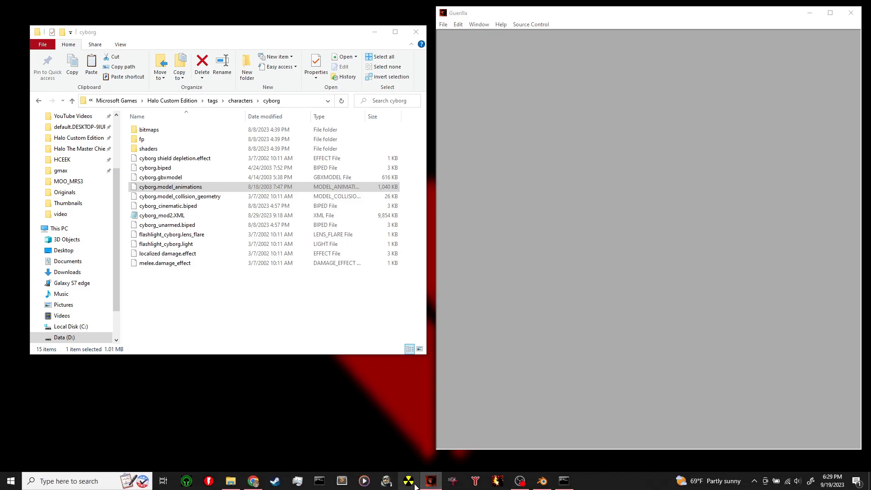
Launch Sapien, load two_betrayals.scenario, and close the output and tool windows
left_click(415, 486)
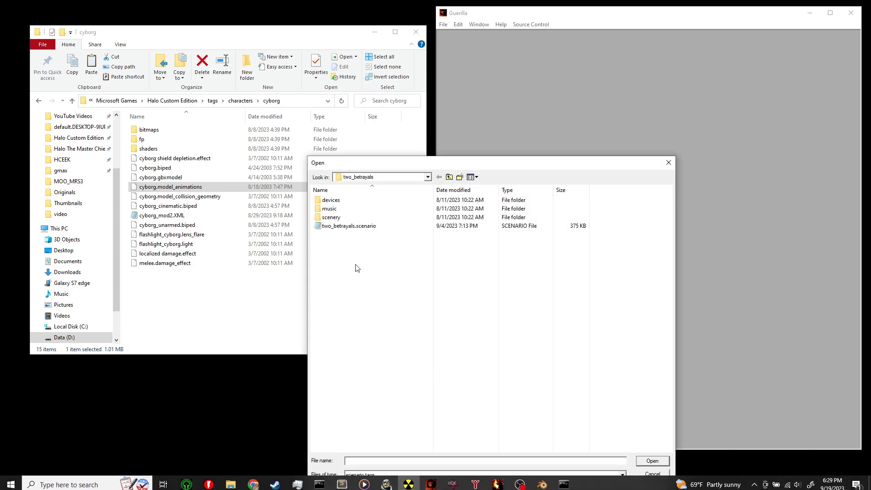
double_click(347, 226)
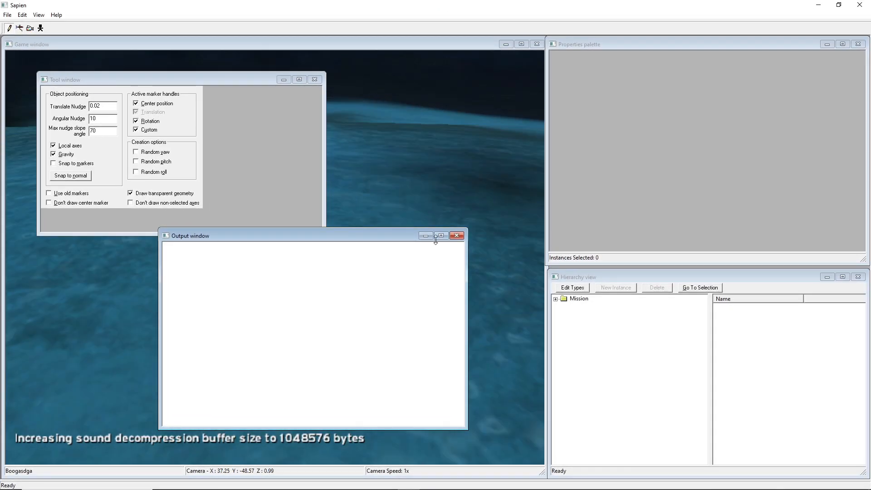
left_click(457, 235)
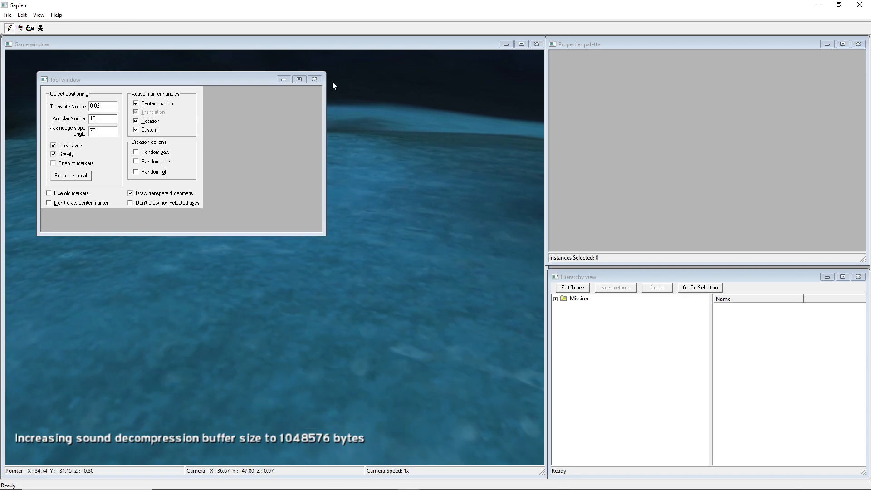
left_click(314, 79)
Raise the camera speed to 40x, move closer to the ground, and expand the Mission and Objects branches of the hierarchy
scroll(274, 257, "up", 3)
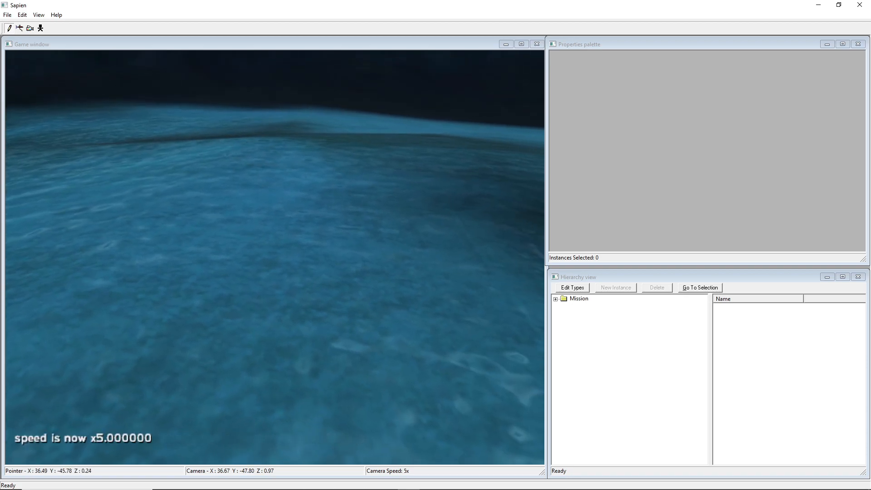
left_click(555, 299)
middle_click(394, 315)
key("f")
middle_click_drag(394, 314, 393, 323)
left_click(564, 306)
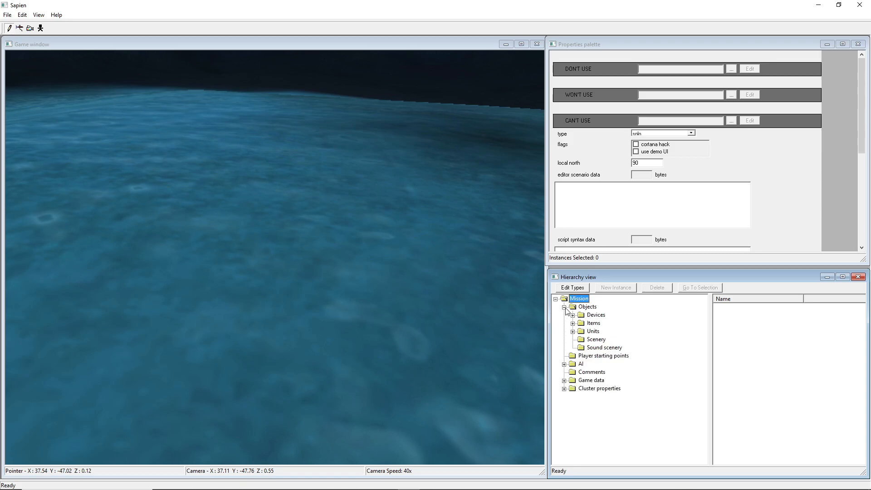
Add video.biped from the characters\video folder to the scenario's biped object types
left_click(573, 288)
left_click(356, 173)
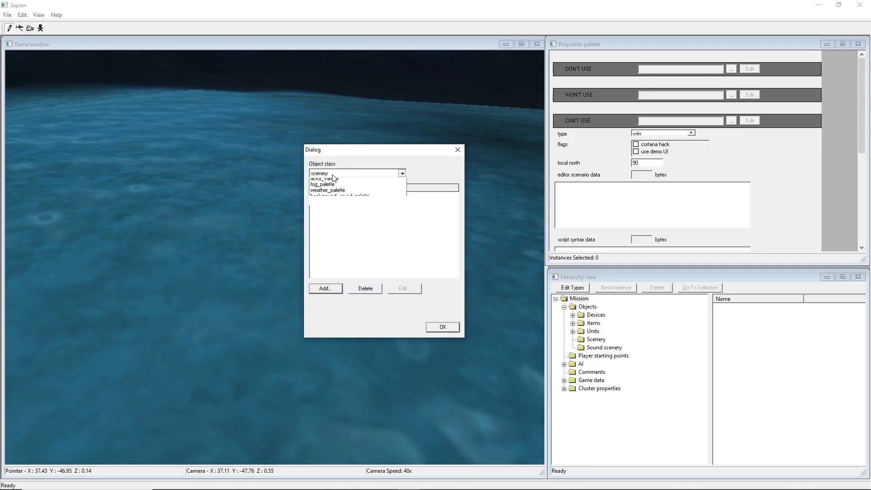
left_click(323, 192)
left_click(325, 289)
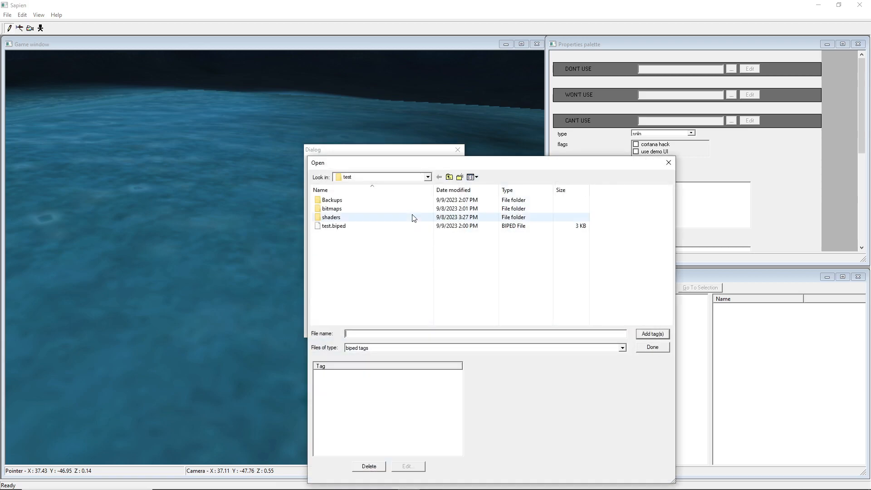
left_click(451, 177)
scroll(329, 291, "down", 1)
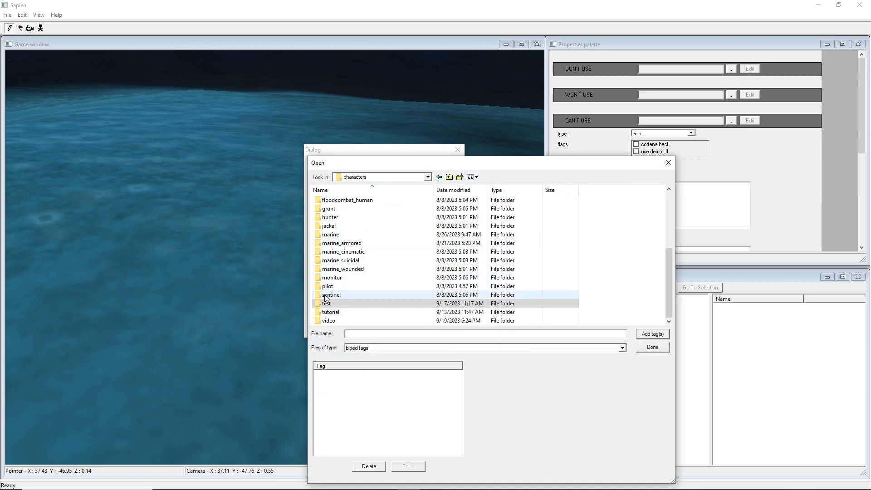
double_click(327, 321)
left_click(334, 218)
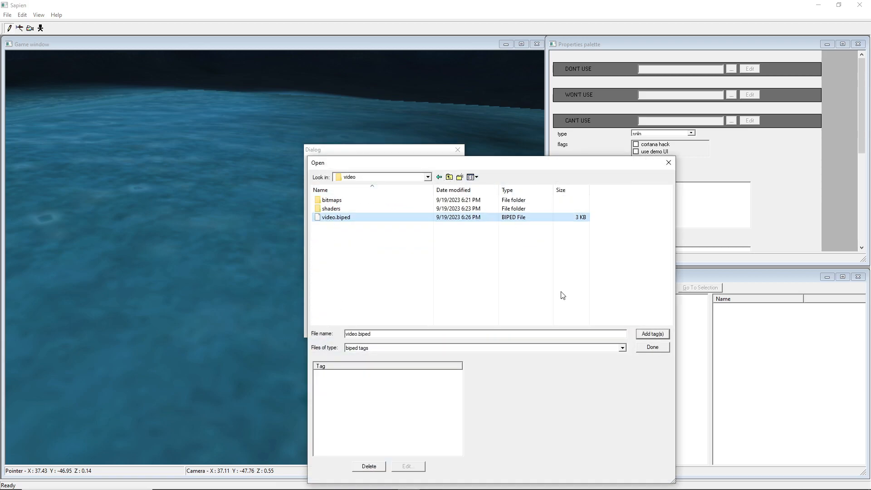
left_click(653, 335)
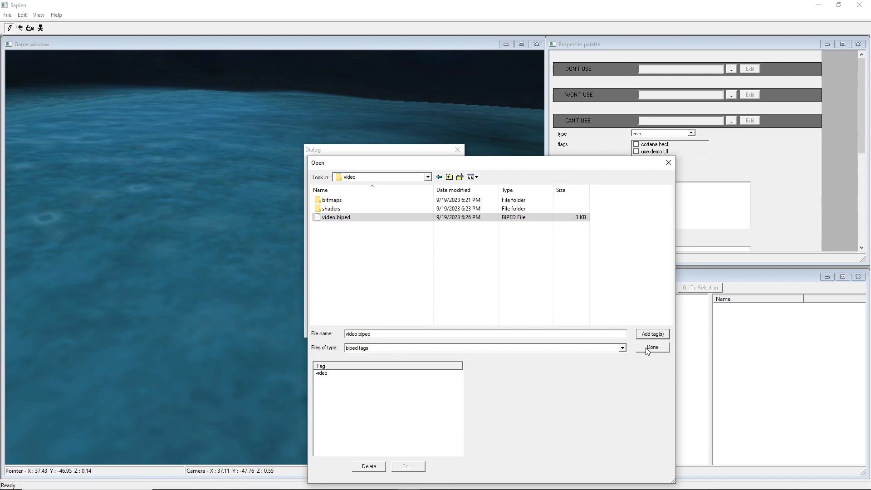
left_click(651, 348)
left_click(442, 327)
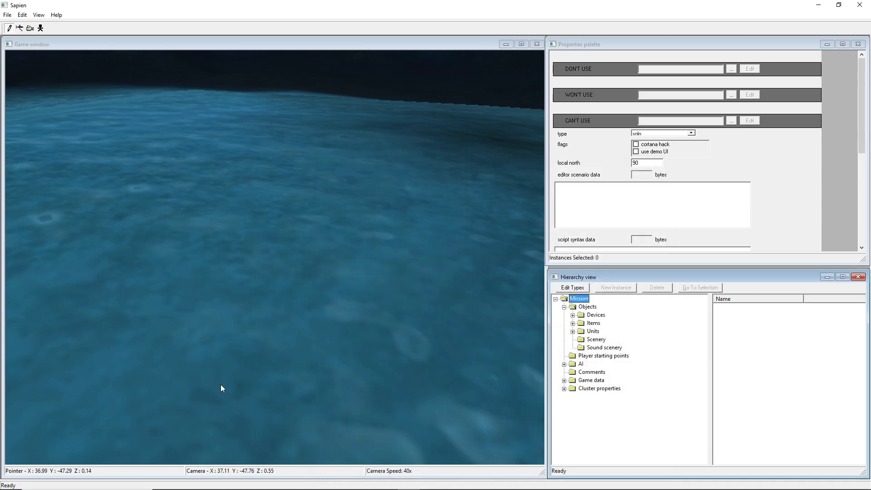
Place a new biped instance on the ground under Units > Bipeds
left_click(573, 331)
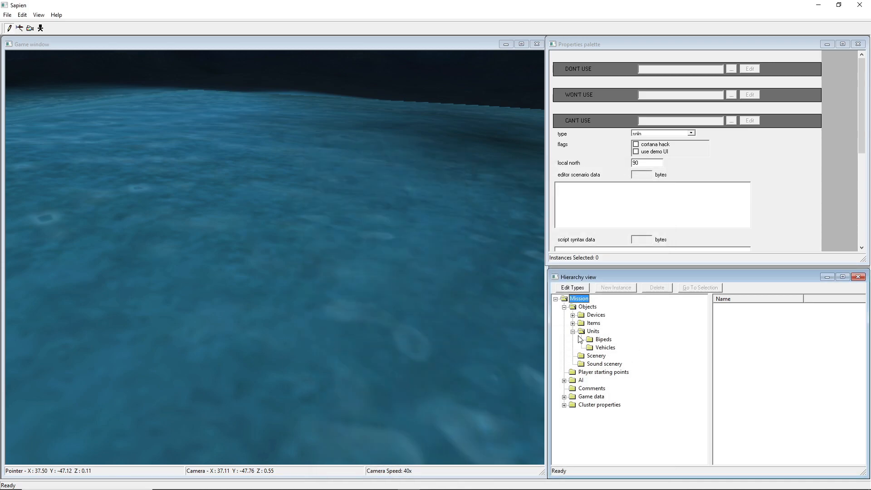
left_click(596, 340)
left_click(301, 254)
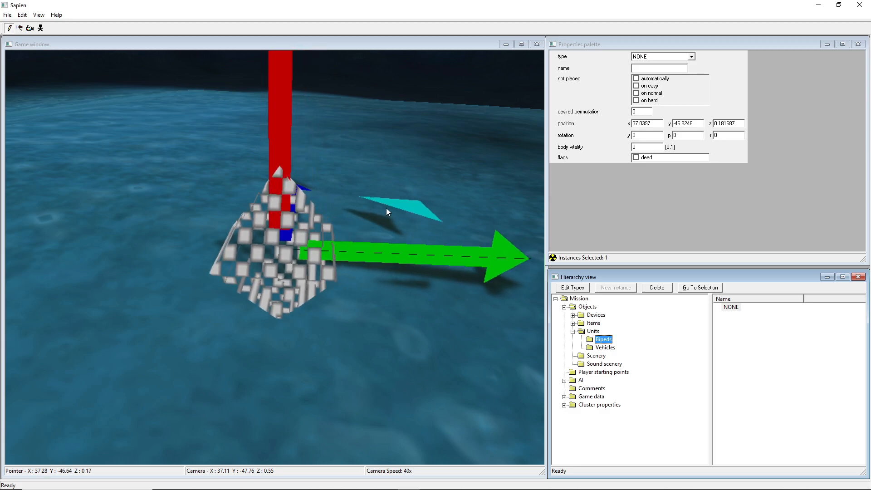
Set the biped instance's type to video, shift it to about x 37.18, y -47.36, and rotate its yaw to about -0.39
key("s")
mouse_move(390, 206)
middle_mouse_down()
mouse_move(390, 195)
mouse_move(390, 204)
middle_mouse_up()
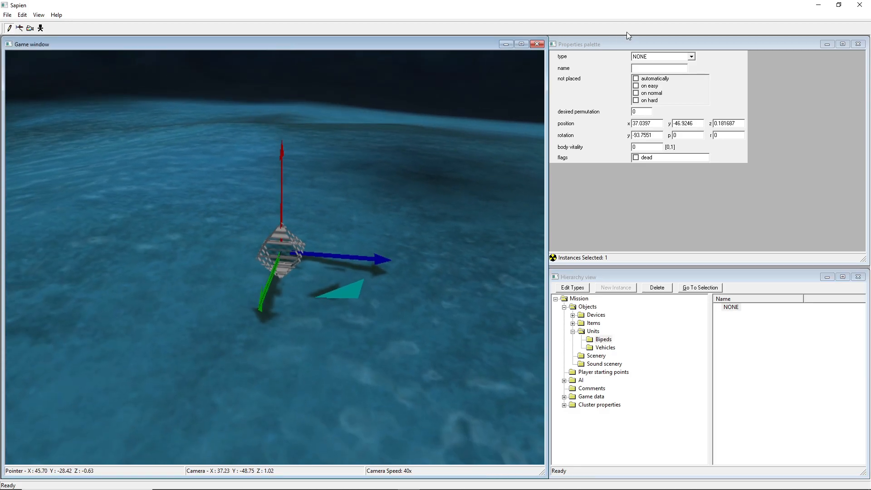
scroll(651, 55, "down", 1)
left_click_drag(349, 290, 324, 295)
right_click_drag(307, 326, 355, 350)
right_click_drag(460, 416, 453, 367)
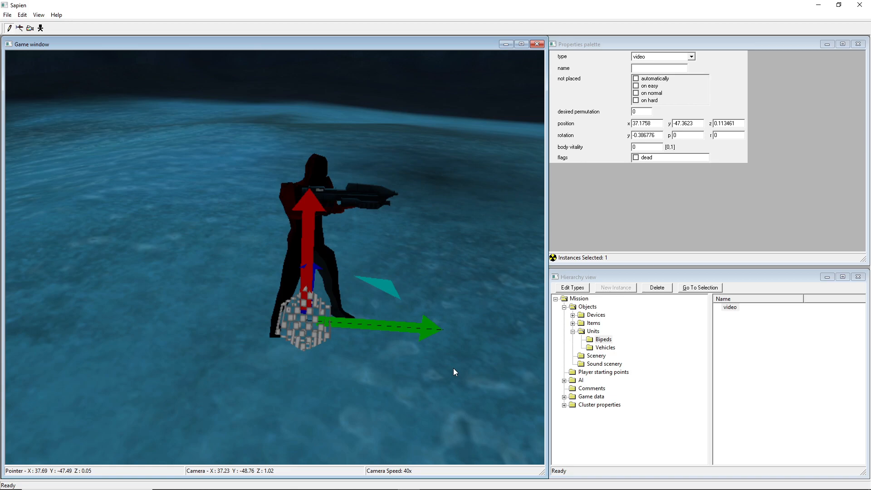
Fly the camera around the placed video biped to inspect its model, pose and weapon from the front
middle_click_drag(454, 368, 404, 368)
key("d")
key("shift")
key("shift")
key("shift")
key("shift")
key("shift")
key("d")
key("d")
key("w")
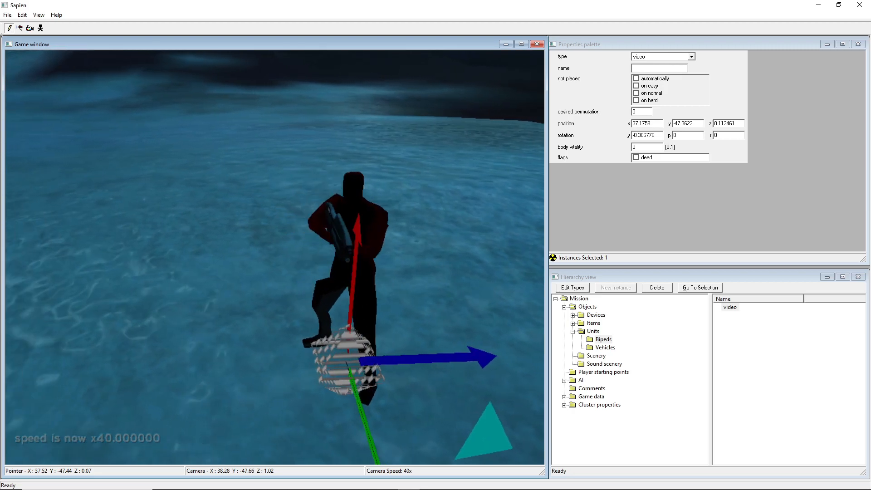
Rotate the video biped's yaw back and forth in the game window, ending at about -8.49, to view its pose from several sides
key("a")
key("s")
key("d")
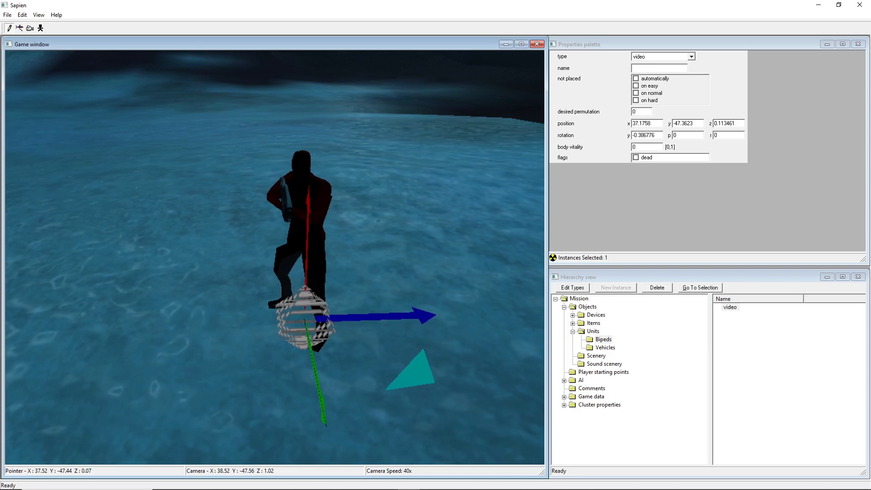
left_click_drag(439, 391, 410, 412)
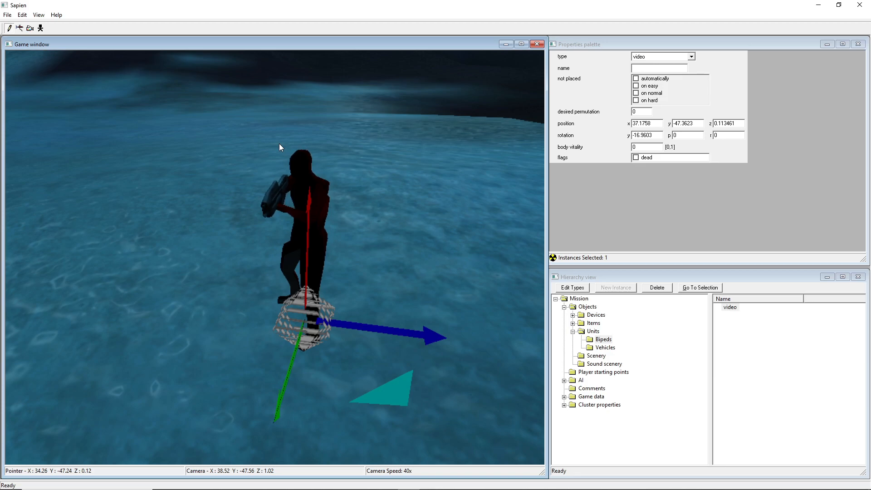
left_click_drag(384, 390, 459, 251)
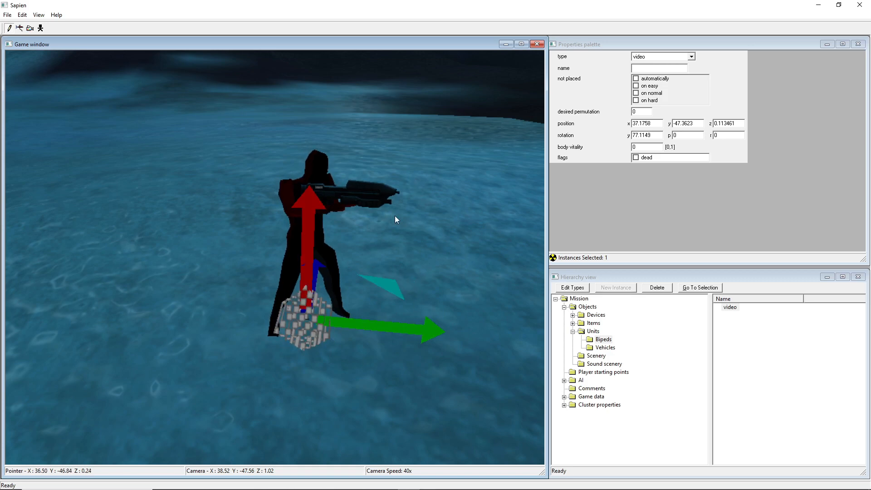
left_click_drag(380, 279, 370, 380)
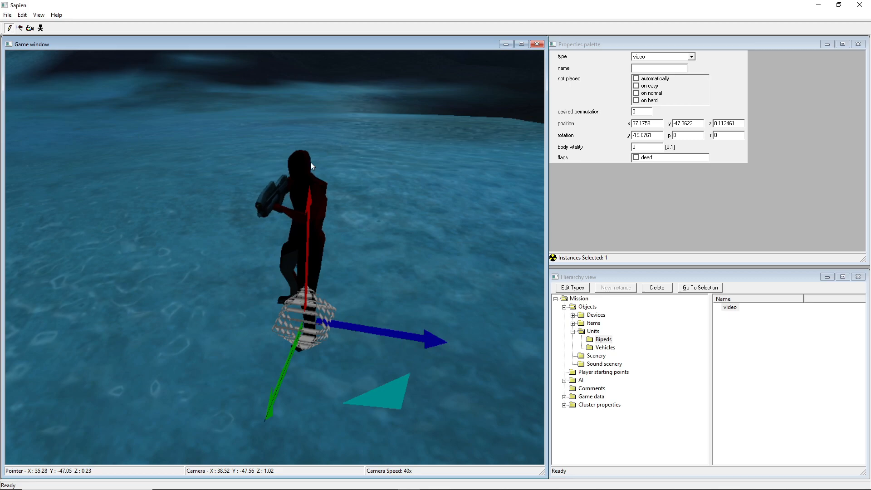
left_click_drag(375, 378, 730, 80)
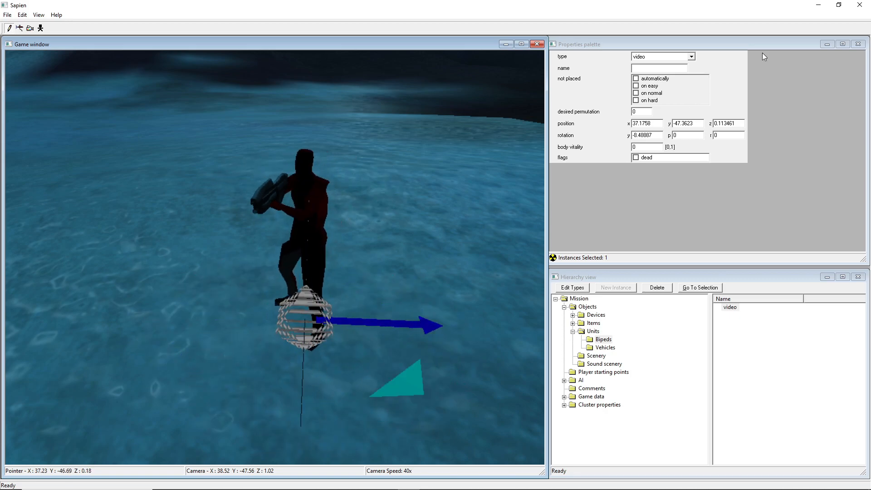
Close Sapien without saving the changes to two_betrayals.scenario
left_click(861, 5)
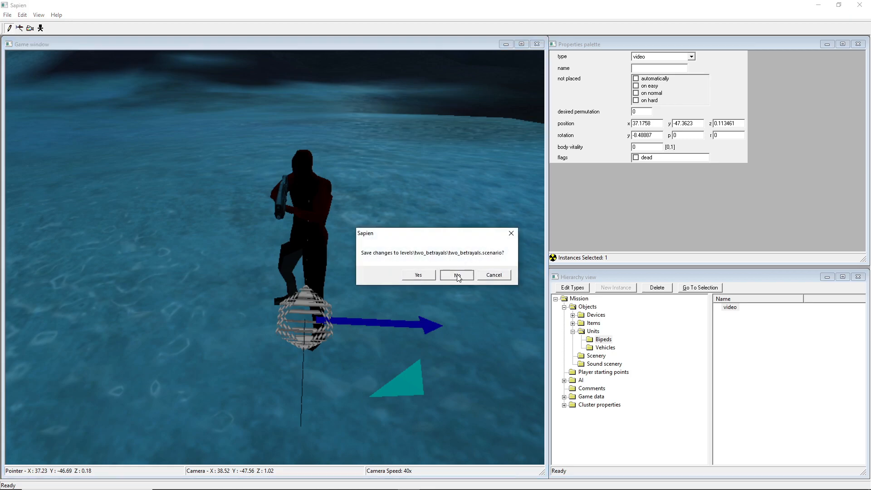
left_click(457, 274)
left_click(313, 306)
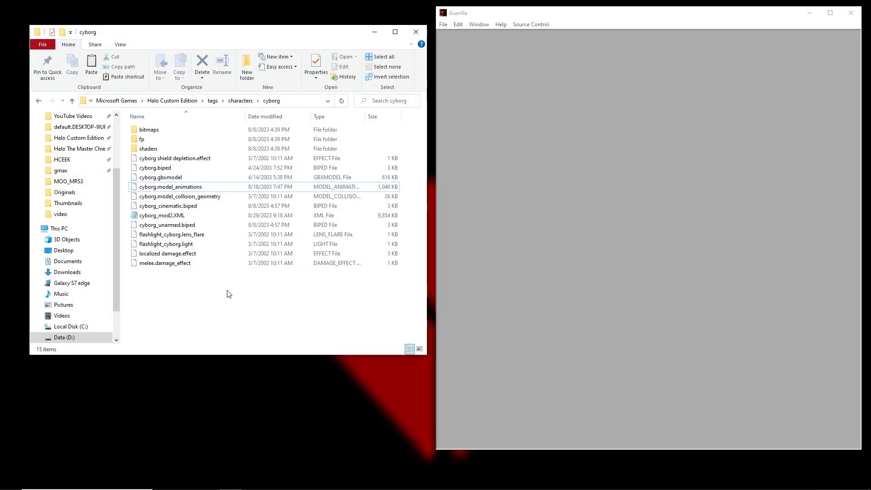
Open marine_armored needler.actor_variant from characters\marine_armored in Guerilla, look over its unit and weapon references, and close it
left_click(240, 100)
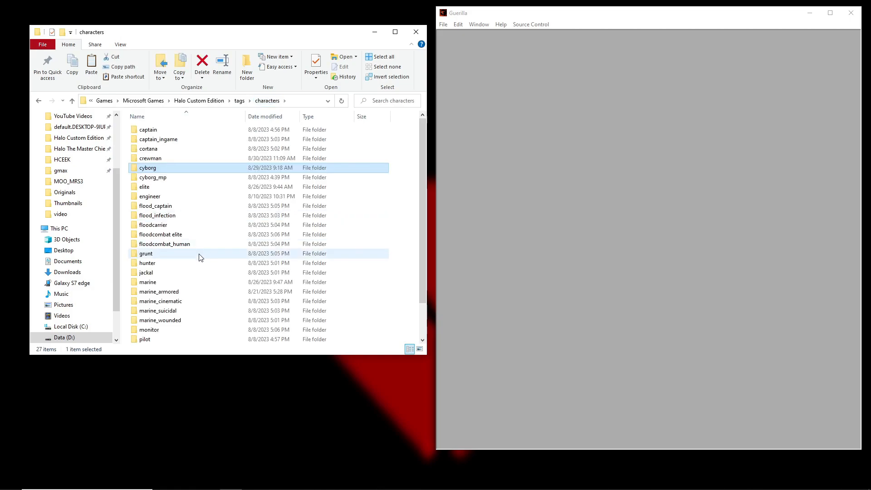
double_click(168, 291)
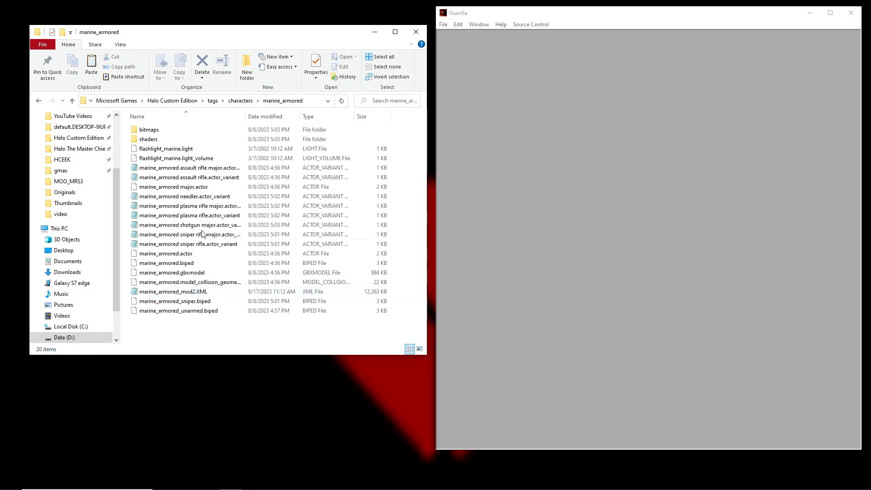
left_click(195, 199)
left_click_drag(190, 197, 658, 177)
left_click(231, 335)
left_click_drag(749, 139, 631, 59)
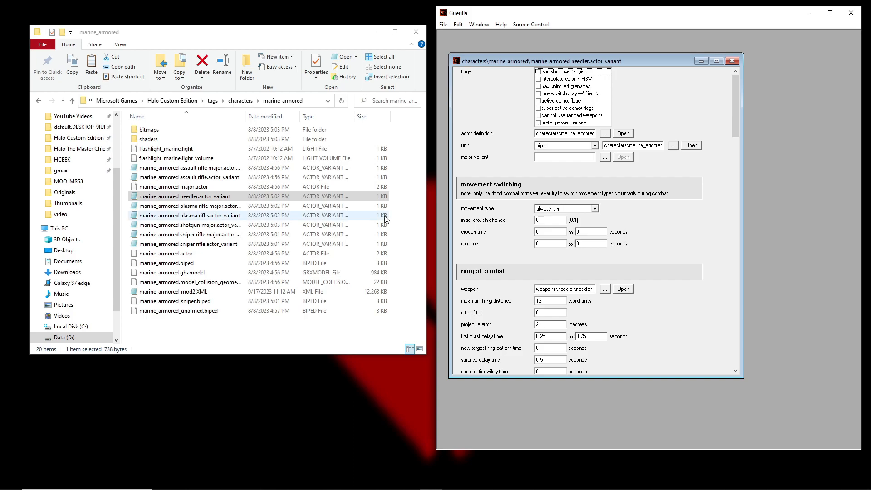
mouse_move(738, 101)
left_mouse_down()
mouse_move(719, 344)
mouse_move(745, 89)
left_mouse_up()
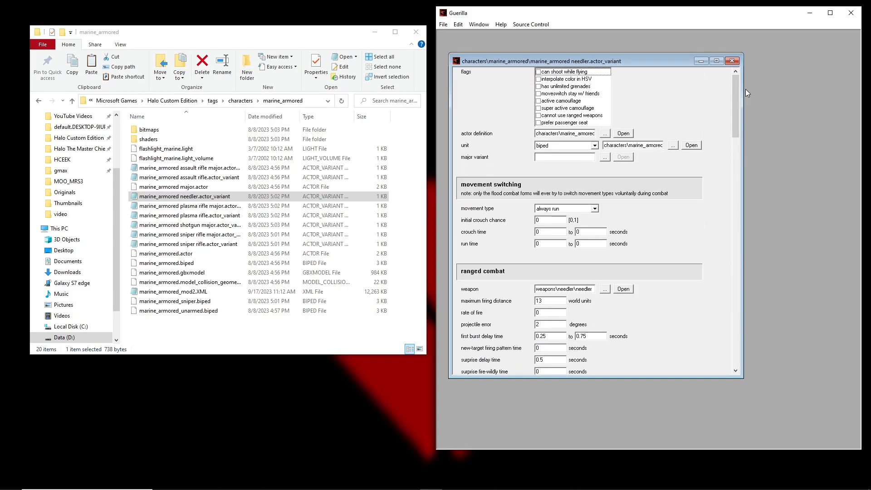
left_click(731, 60)
left_click(180, 320)
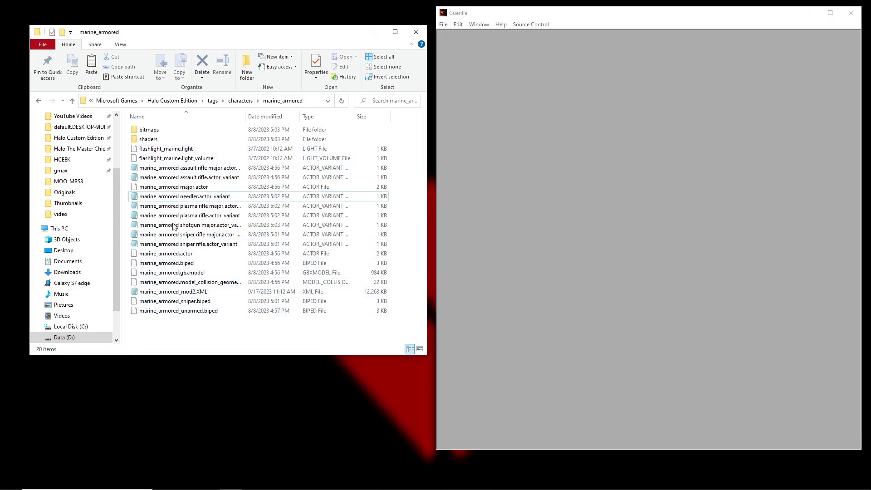
Go up to the Halo Custom Edition tags folder and search it for "globals"
left_click(239, 101)
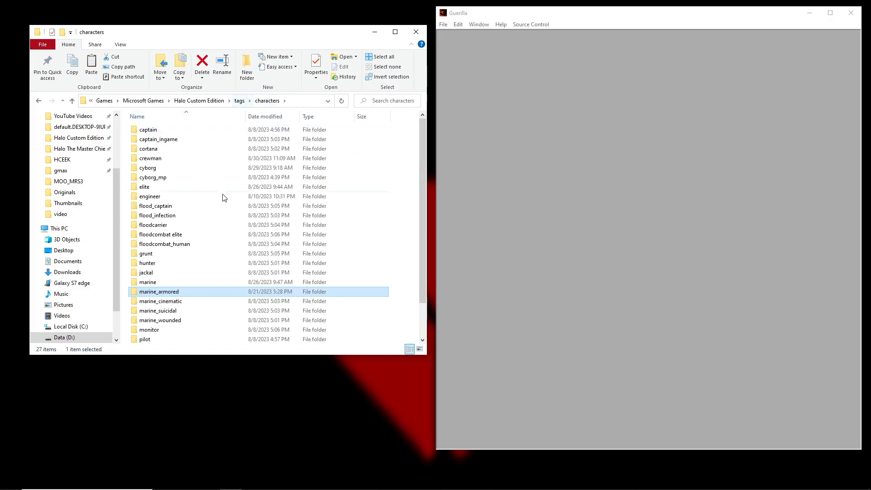
scroll(204, 192, "down", 2)
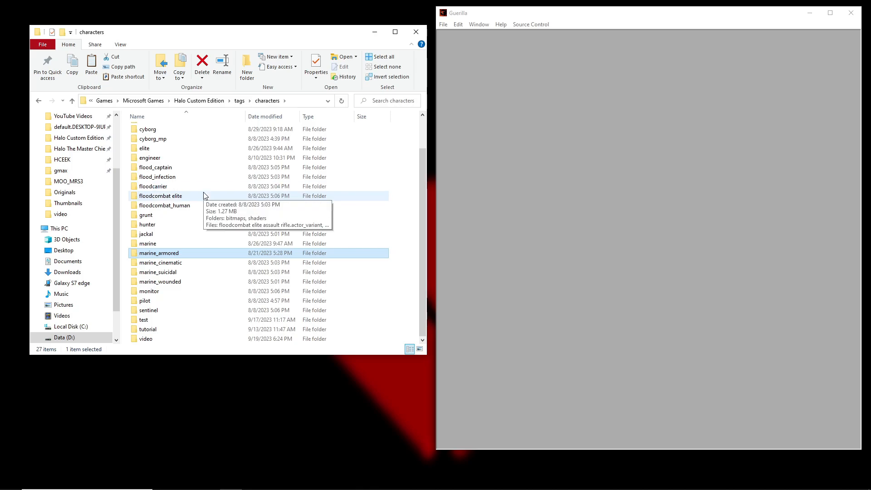
scroll(204, 192, "up", 2)
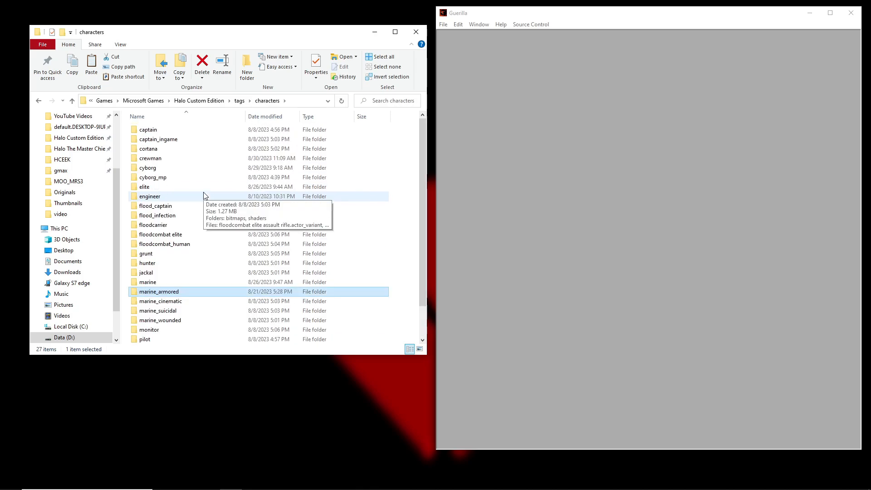
left_click(240, 101)
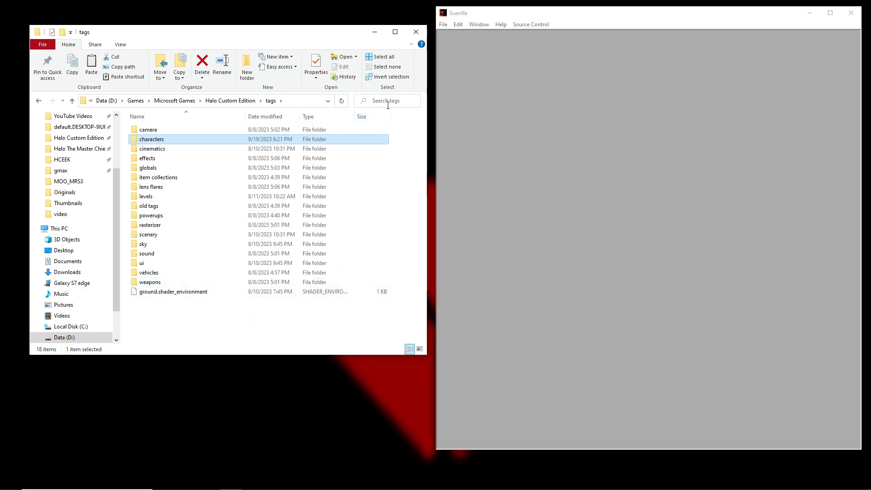
left_click(389, 102)
type("globals")
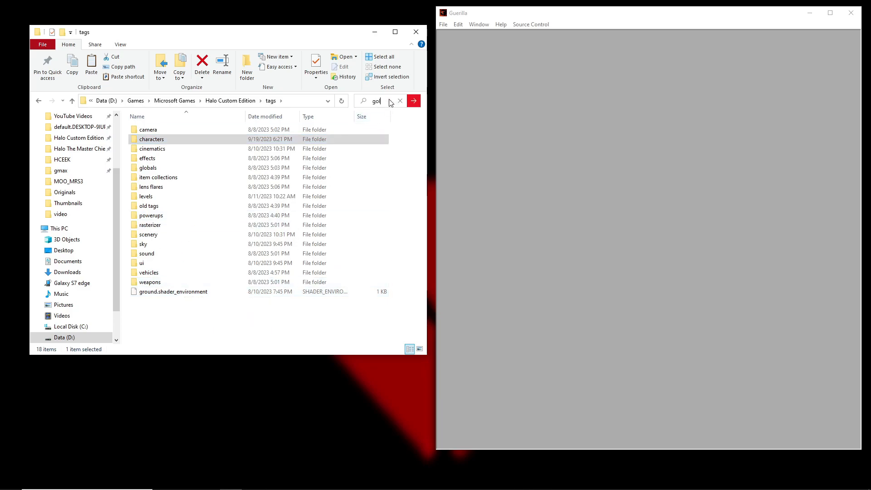
key("Return")
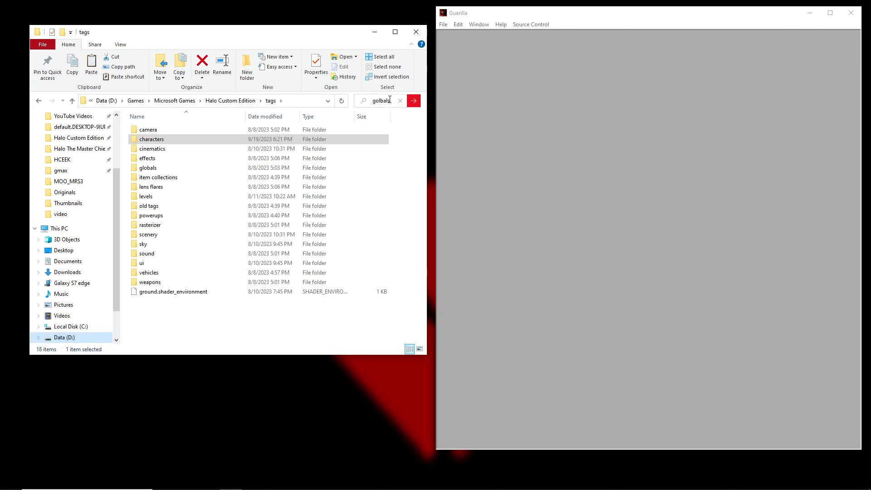
left_click(389, 101)
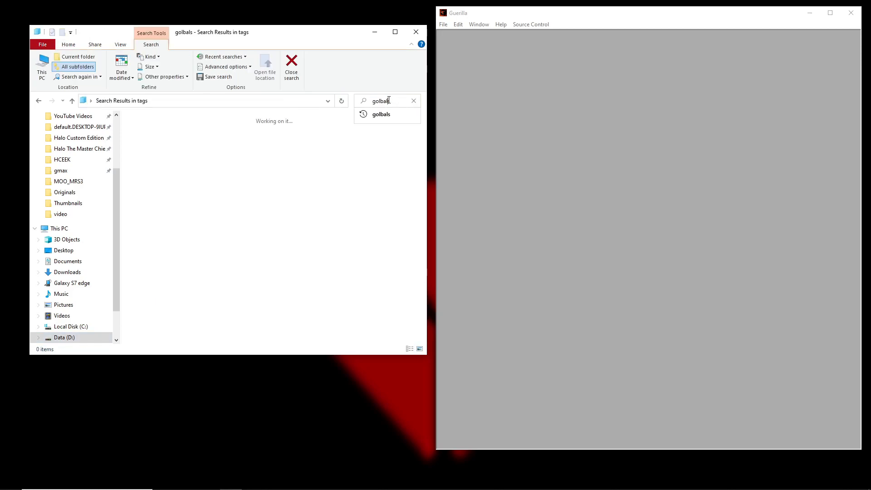
type("globals")
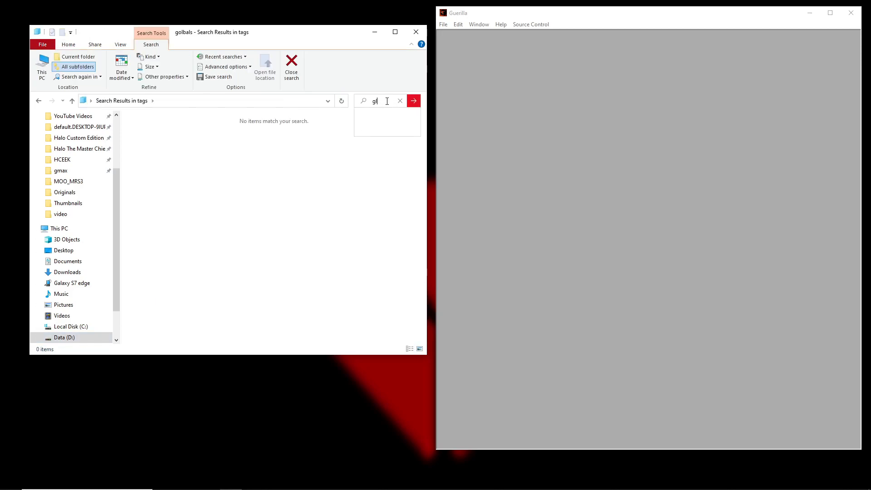
key("Return")
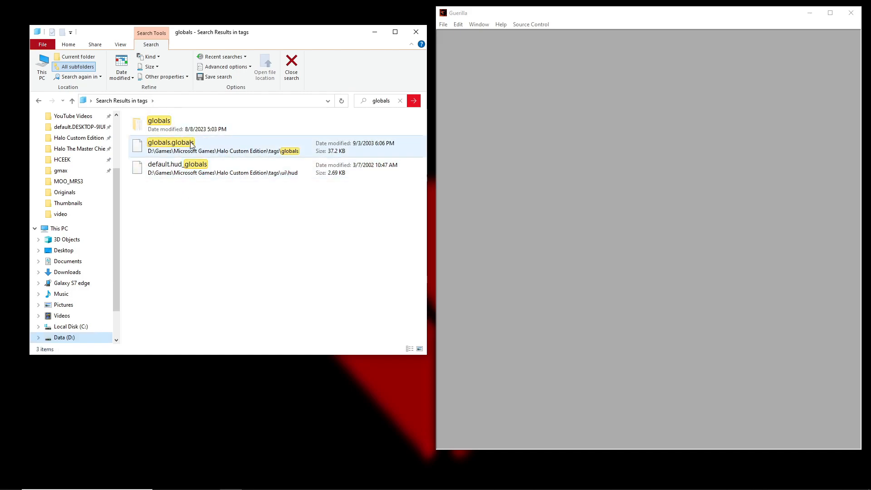
Open globals.globals from the globals folder in Guerilla and enlarge its tag window
double_click(186, 126)
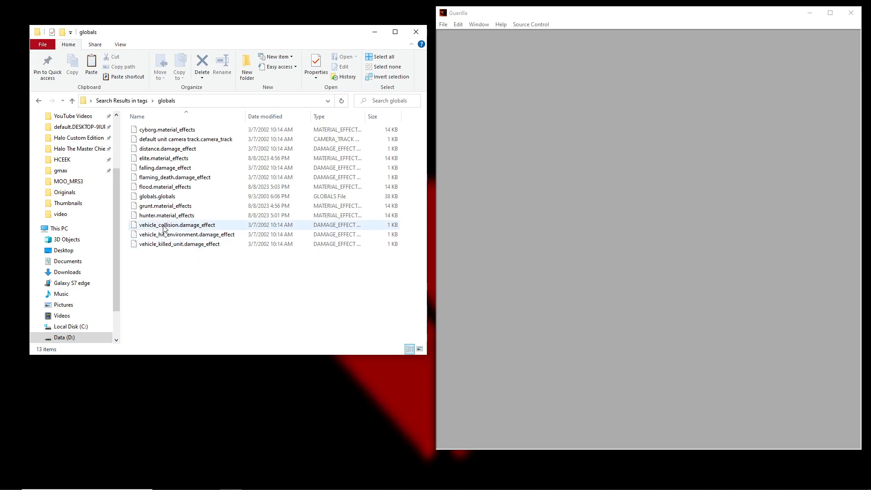
left_click(162, 200)
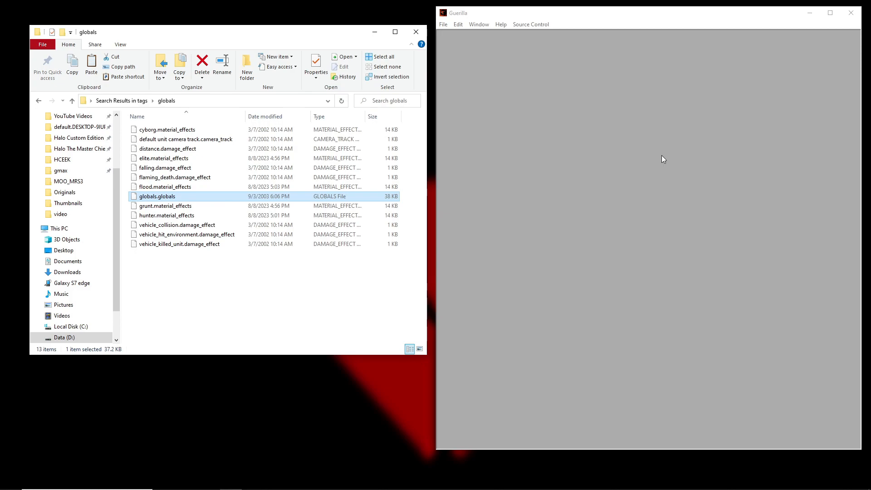
left_click(697, 151)
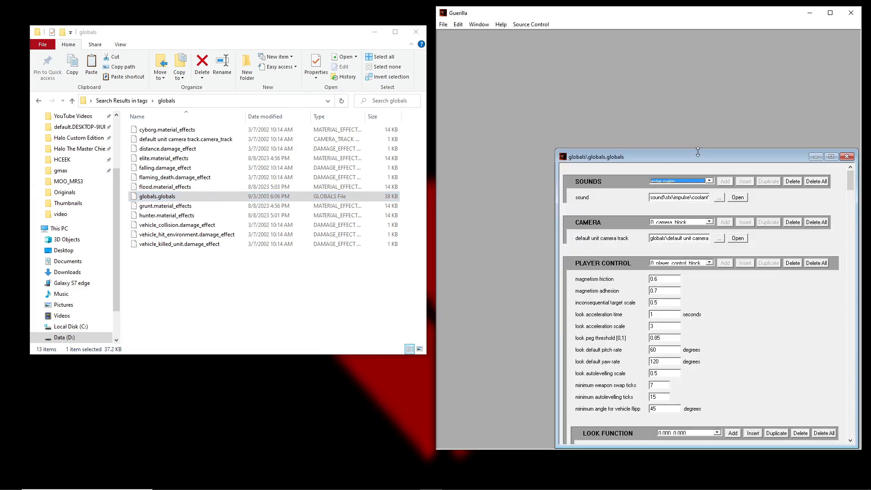
left_click_drag(712, 160, 618, 61)
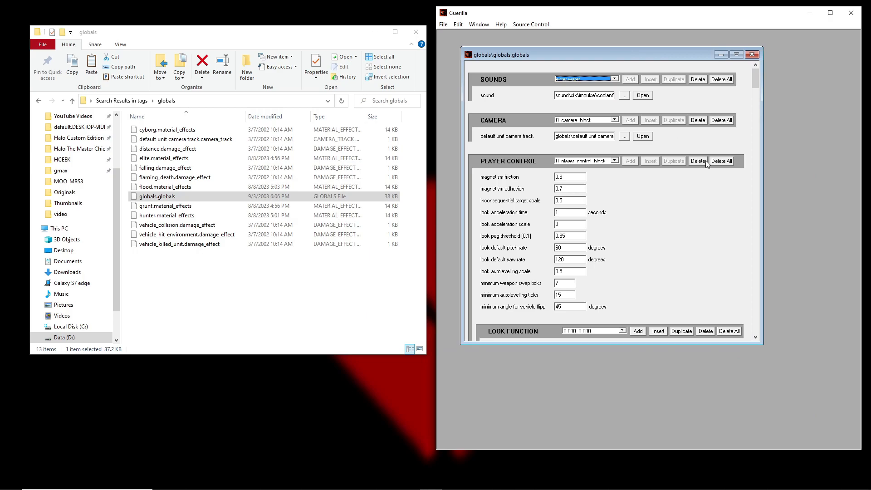
left_click_drag(763, 344, 795, 448)
Examine the unit biped references under Multiplayer Information and Player Information in the globals tag
scroll(779, 314, "down", 20)
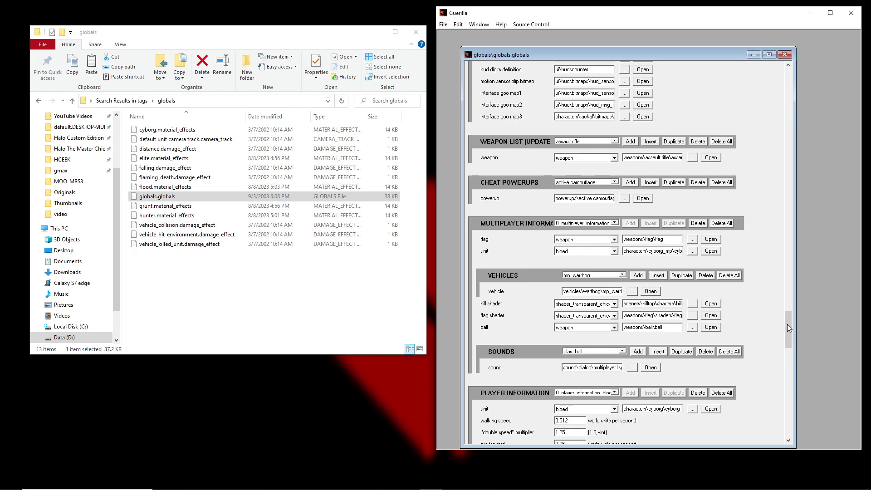
left_click_drag(786, 320, 786, 327)
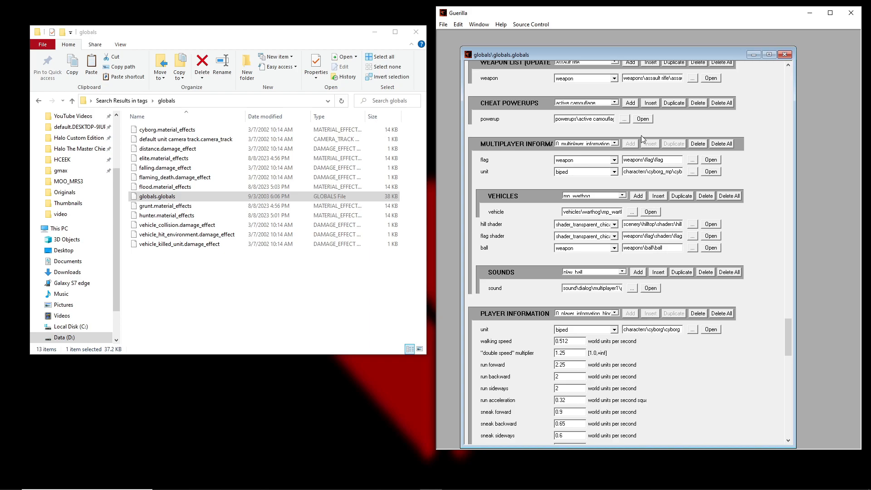
left_click_drag(657, 172, 721, 172)
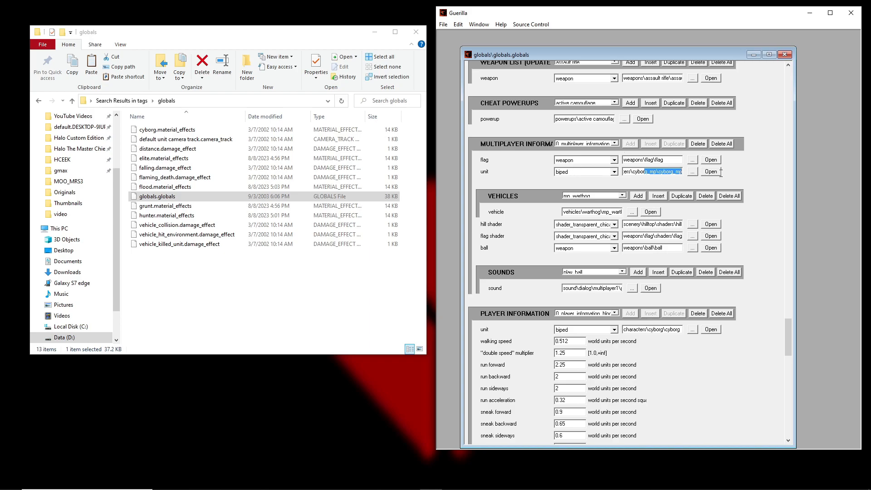
left_click(654, 172)
left_click_drag(654, 172, 580, 173)
left_click(640, 172)
left_click_drag(643, 329, 623, 329)
left_click(662, 330)
Examine the first person hands reference under First Person Interface in the globals tag
left_click_drag(785, 325, 786, 358)
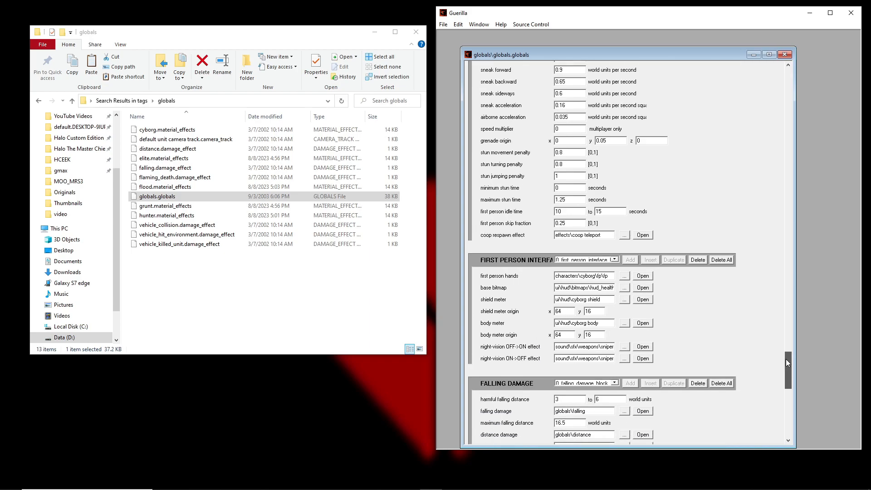
left_click_drag(785, 358, 785, 362)
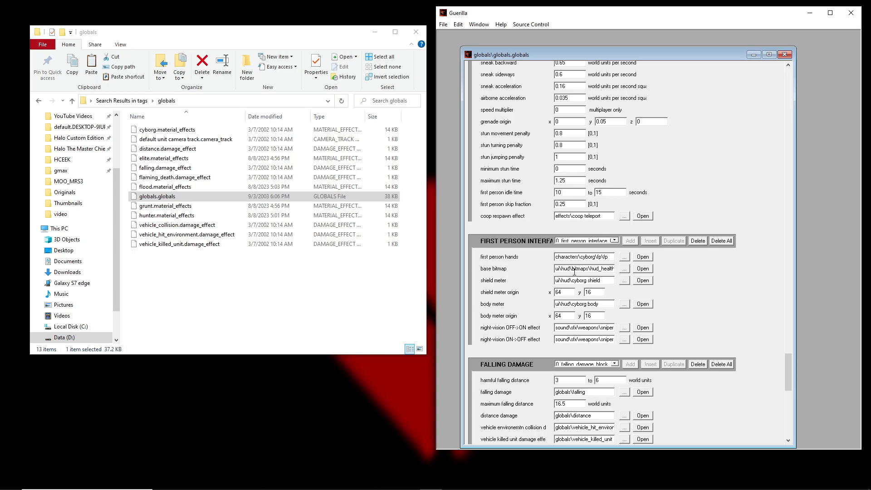
left_click_drag(593, 255, 564, 257)
left_click(568, 257)
Recheck the Player Information unit reference, skim the remaining sections of the globals tag, and close it
left_click_drag(787, 363, 786, 317)
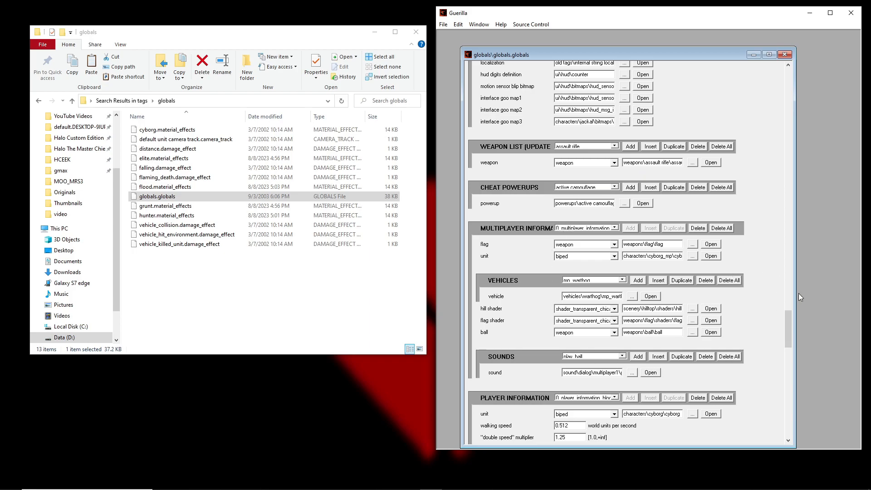
scroll(790, 320, "down", 3)
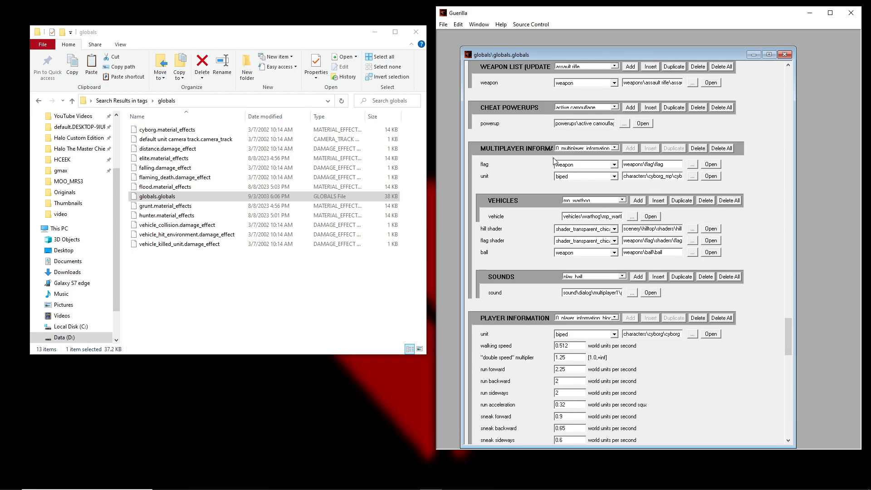
left_click_drag(643, 334, 662, 335)
left_click(662, 334)
left_click_drag(788, 322, 790, 412)
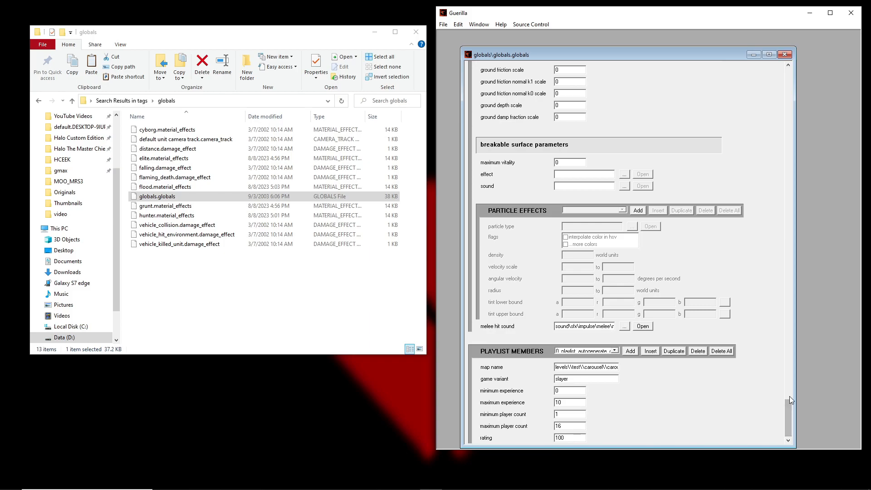
left_click_drag(792, 402, 771, 84)
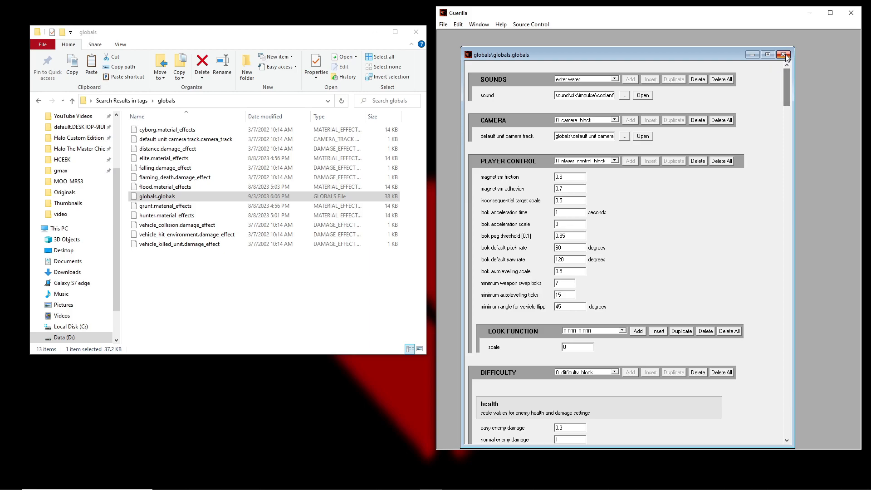
left_click(783, 55)
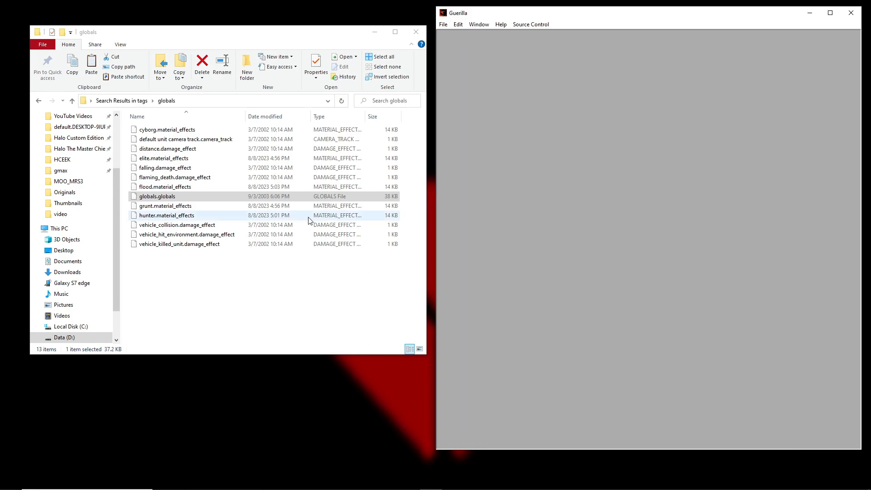
Go back from the globals folder to the Halo Custom Edition root folder and shift its window slightly
left_click(233, 292)
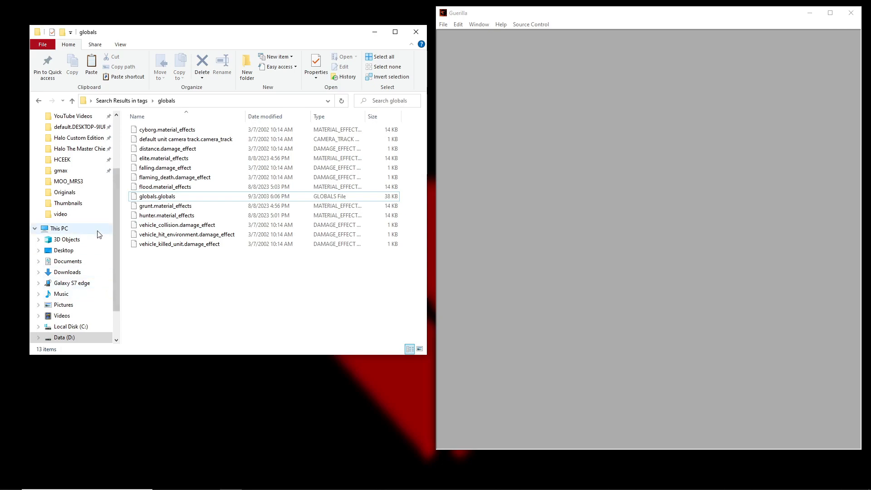
scroll(115, 200, "up", 1)
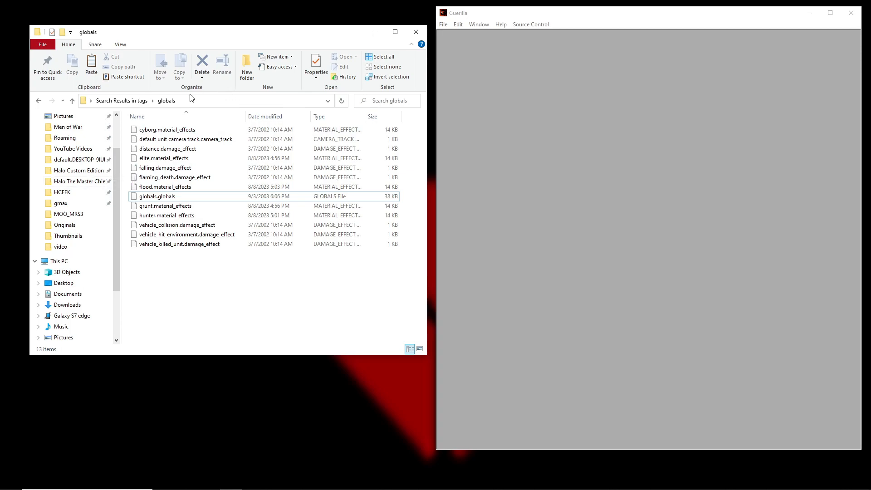
left_click(125, 101)
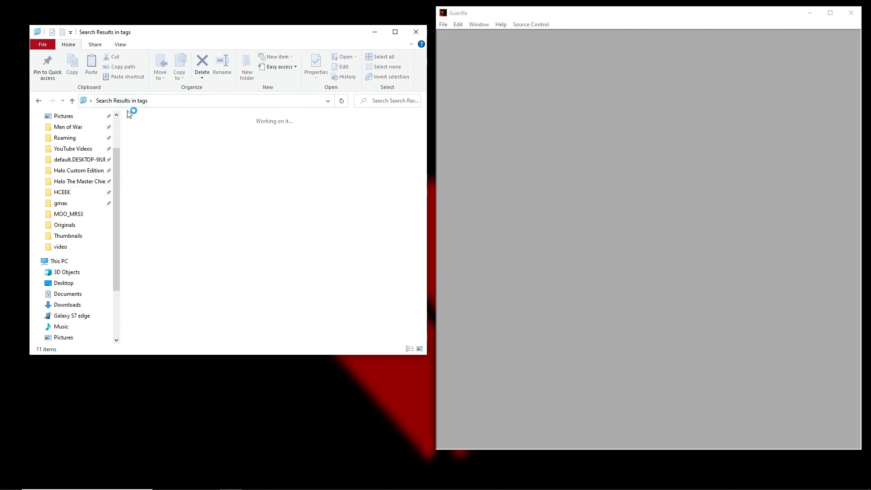
left_click(86, 171)
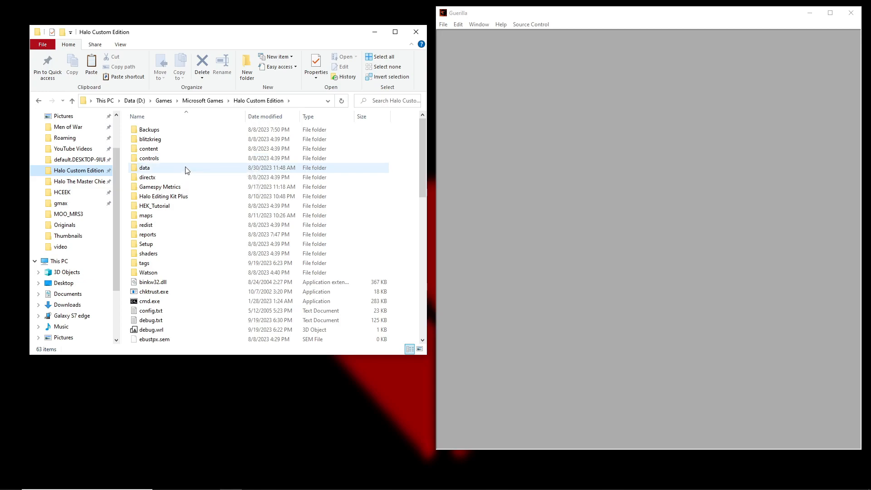
left_click_drag(260, 34, 252, 35)
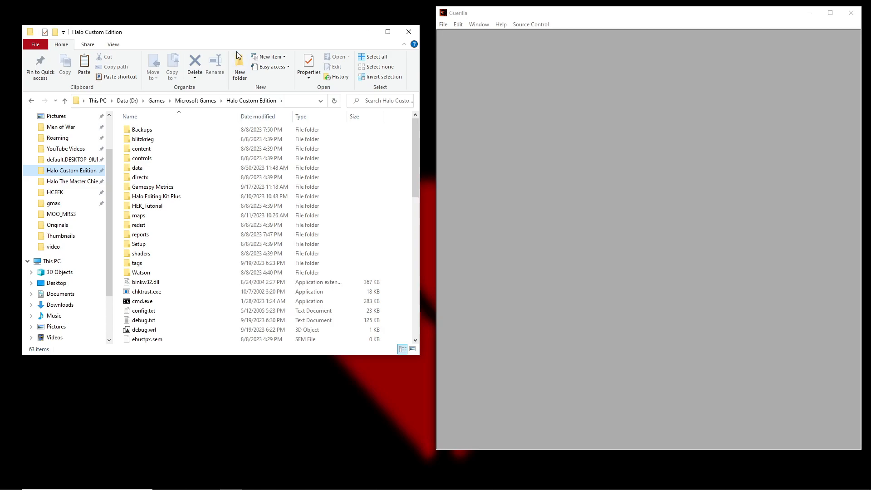
left_click_drag(236, 39, 232, 29)
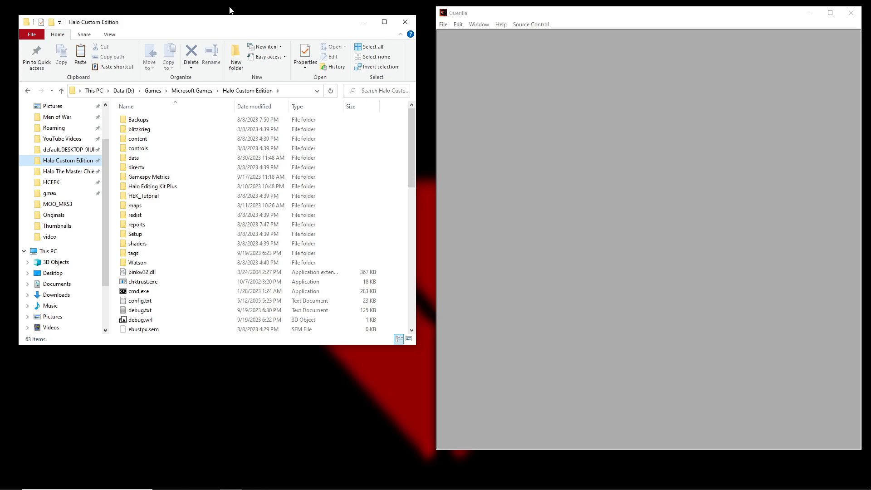
Close Guerilla, the Halo Custom Edition folder window and the remaining command prompt window
left_click(850, 13)
left_click(402, 26)
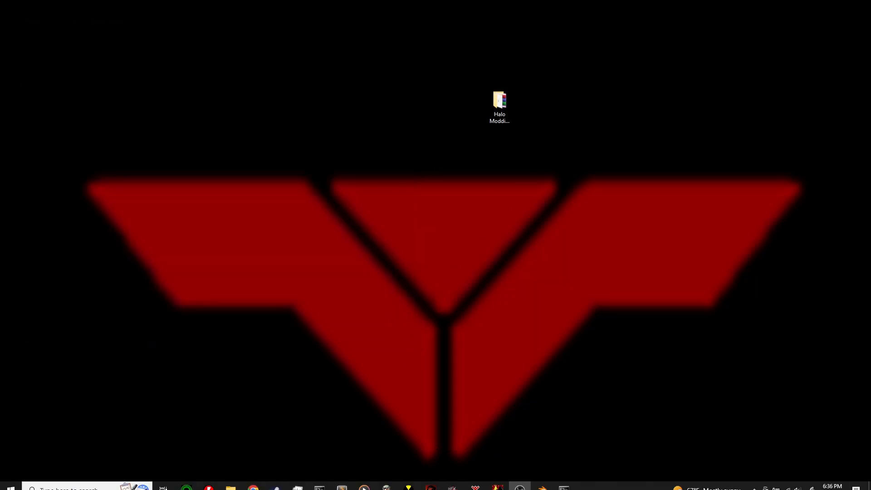
left_click(562, 482)
left_click(416, 57)
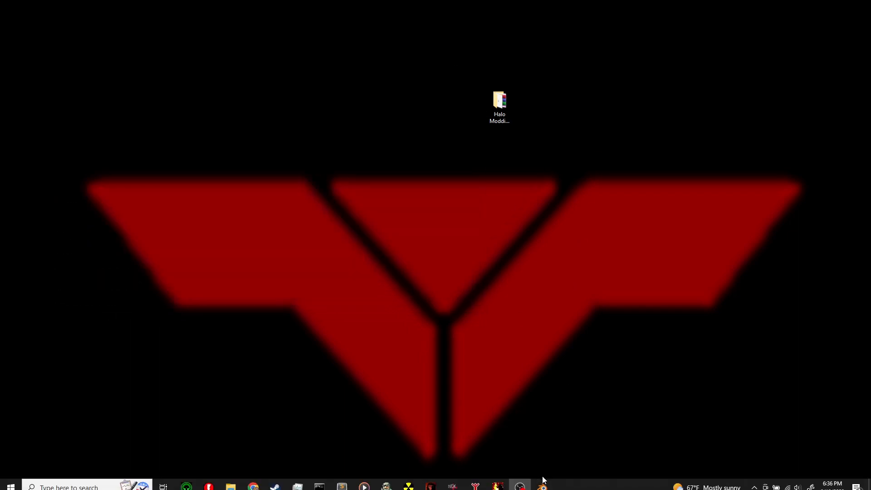
Switch to Blender and review the rigged humanoid in Video_Test.blend from the back and the front
left_click(542, 481)
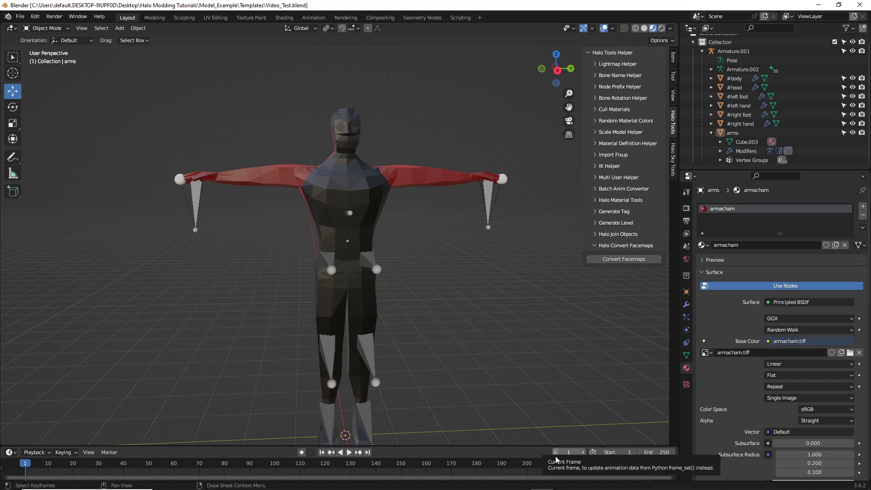
middle_click_drag(390, 281, 463, 245)
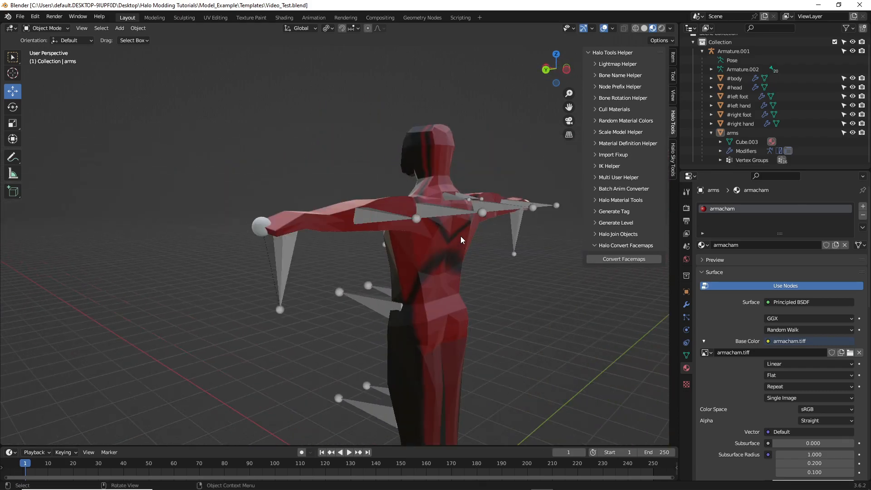
middle_click_drag(490, 193, 352, 239)
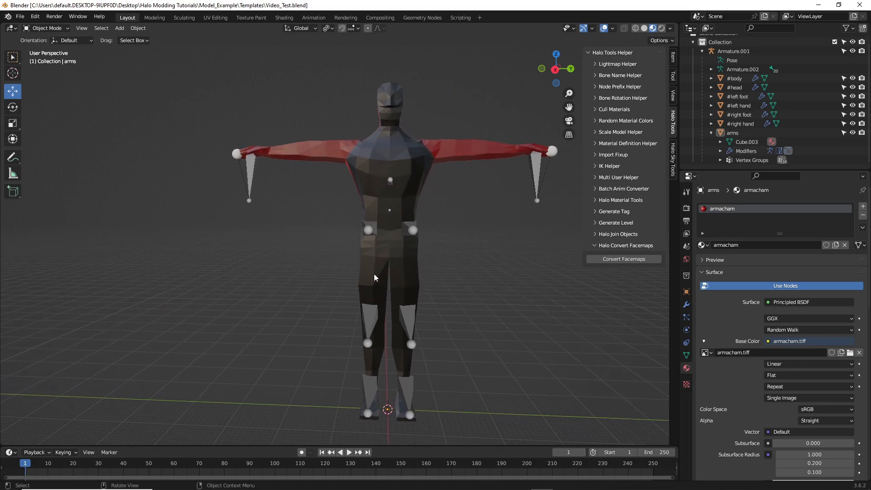
middle_click_drag(374, 278, 369, 302, "shift")
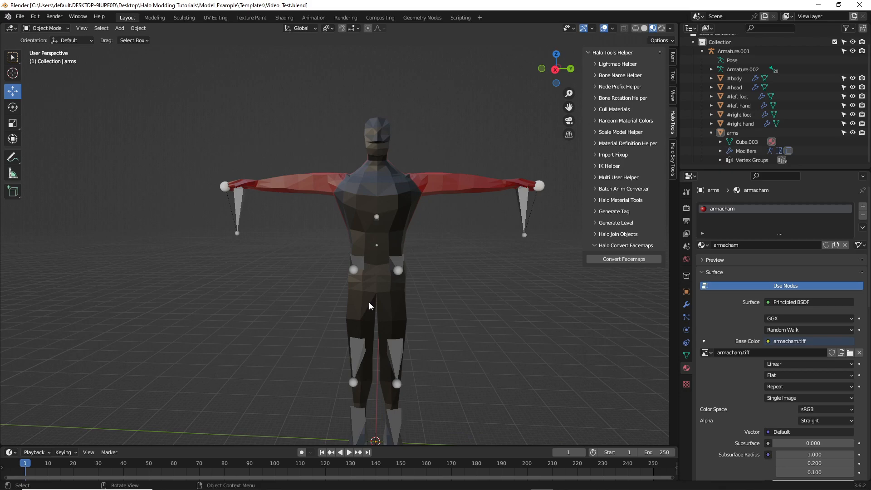
middle_click_drag(358, 324, 422, 345, "shift")
middle_click_drag(529, 325, 483, 328)
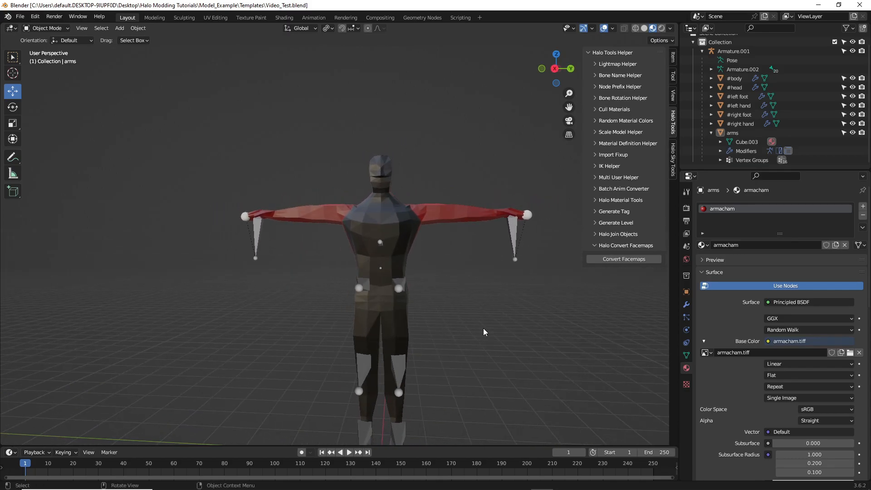